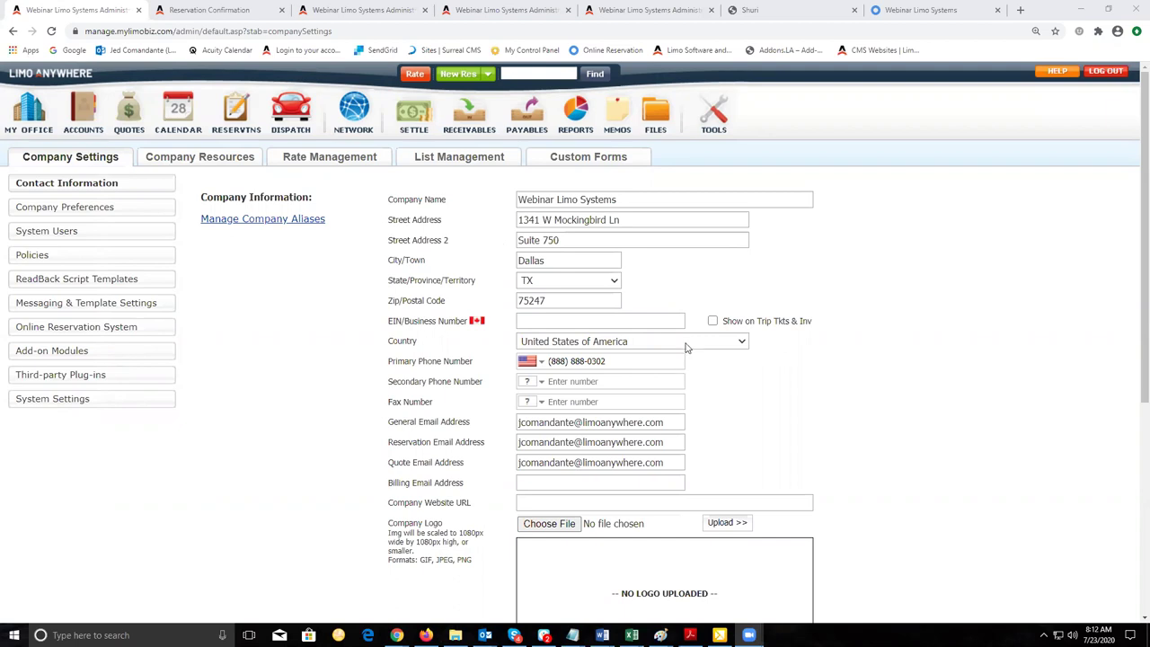
- Compare the company contact information with the company header on the printed reservation confirmation
left_click(210, 10)
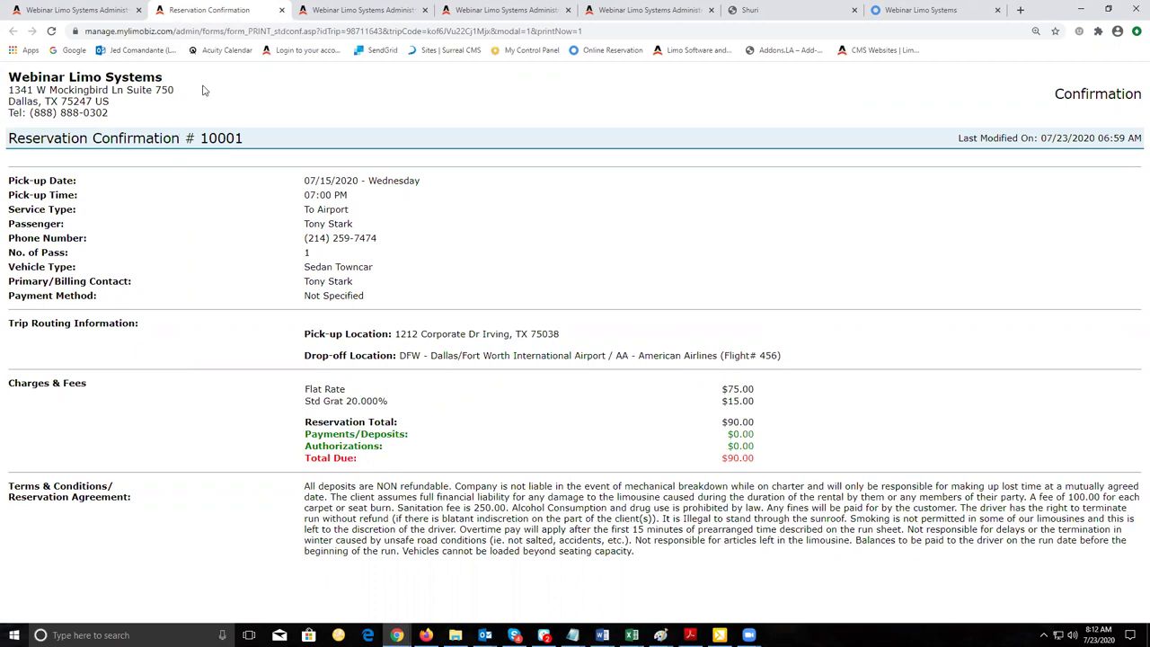
left_click(81, 11)
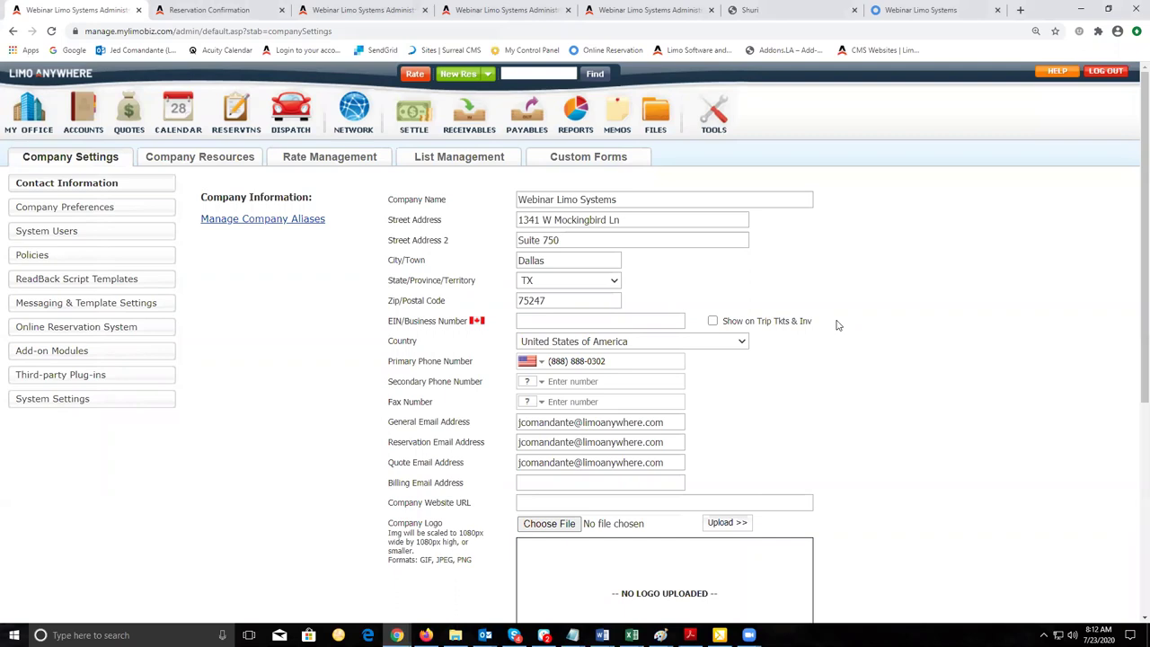
scroll(835, 324, "down", 1)
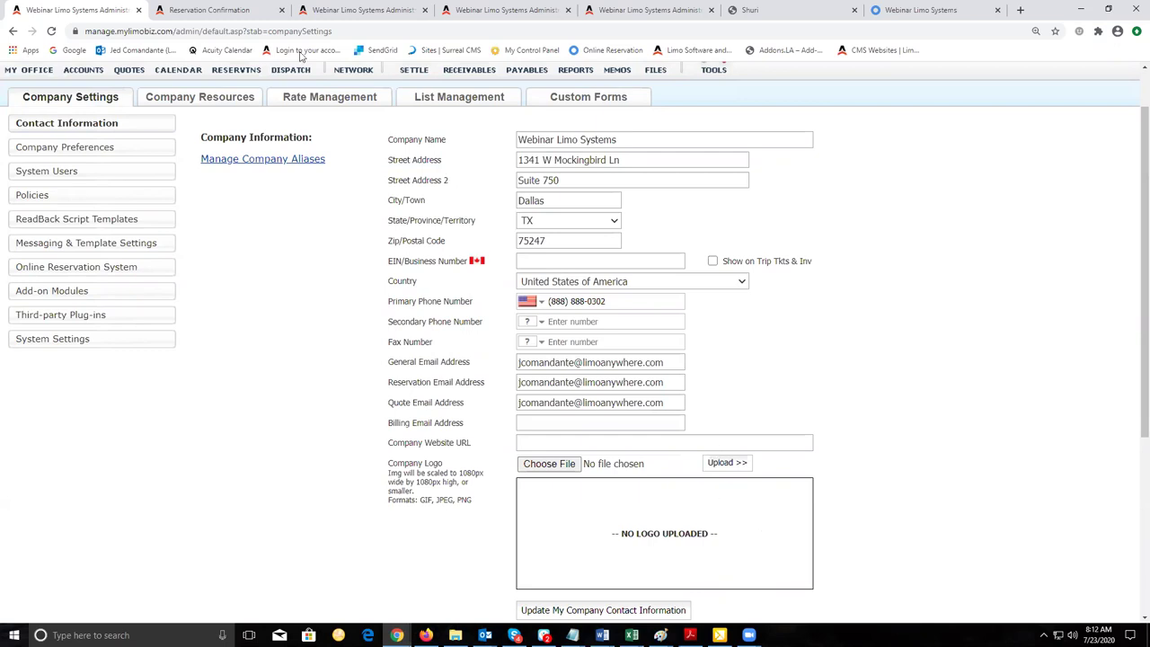
left_click(217, 14)
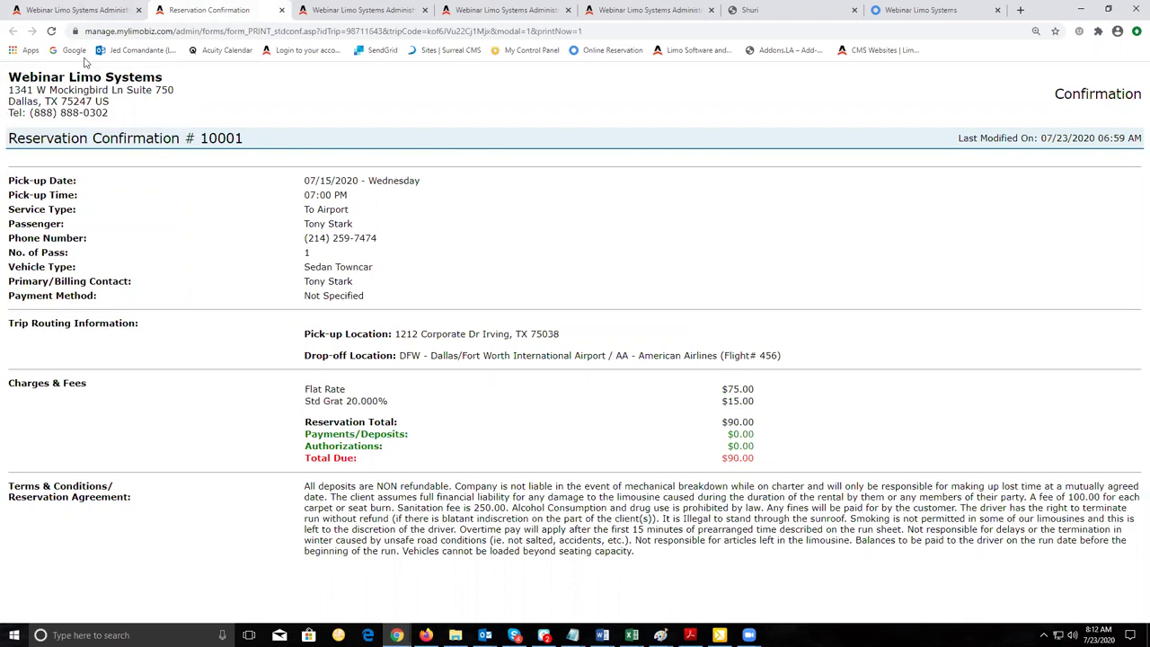
left_click(65, 11)
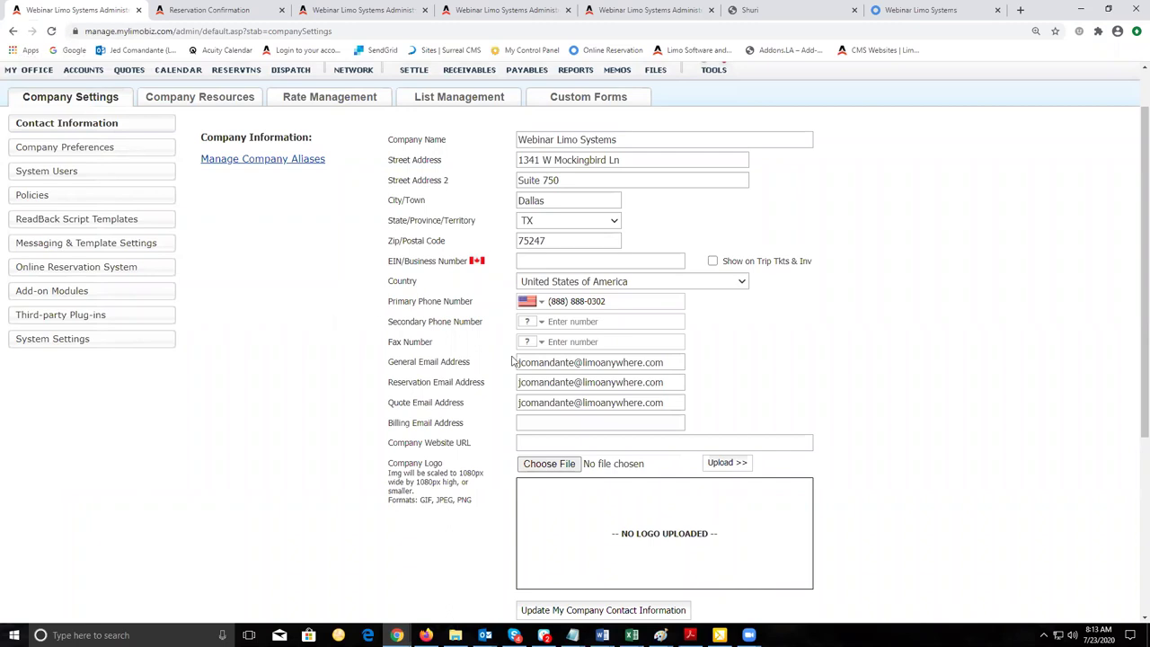
scroll(512, 361, "up", 1)
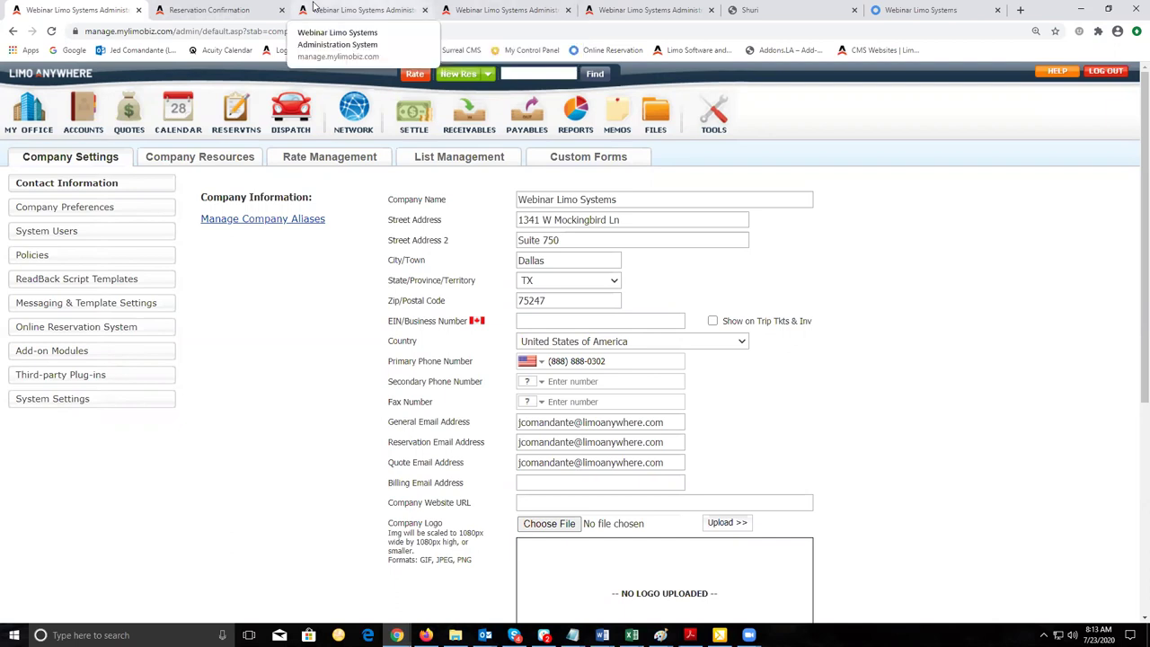
- Examine the rate fields and totals on the reservation form, and return to the company settings
key("ctrl+3")
scroll(1113, 310, "down", 5)
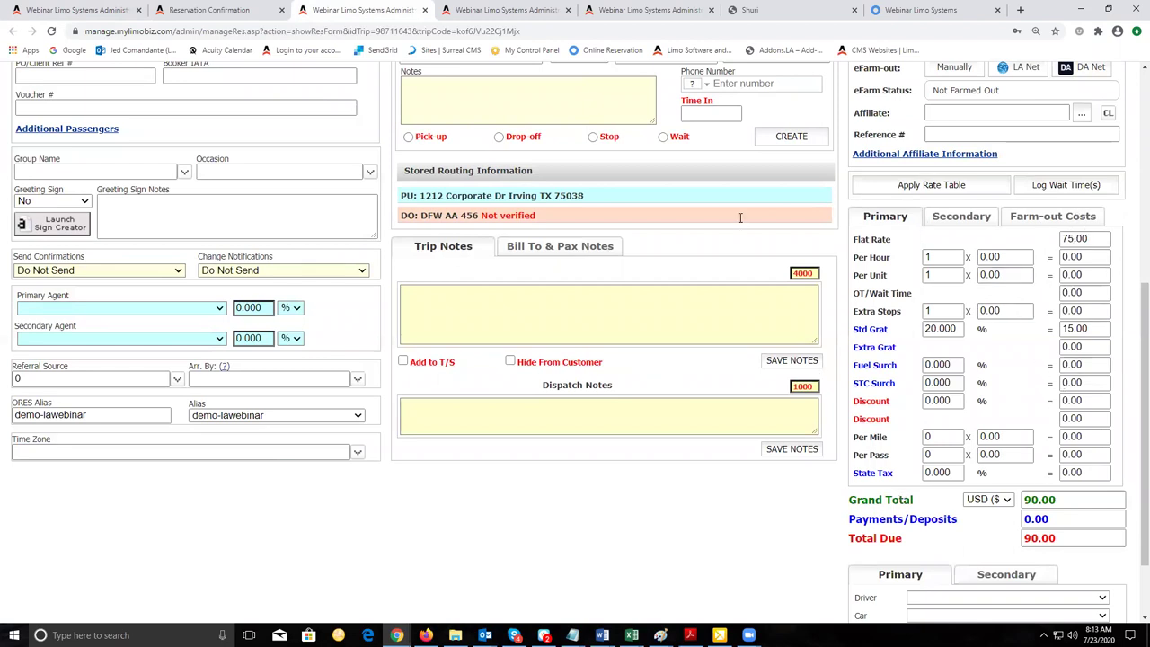
left_click(89, 9)
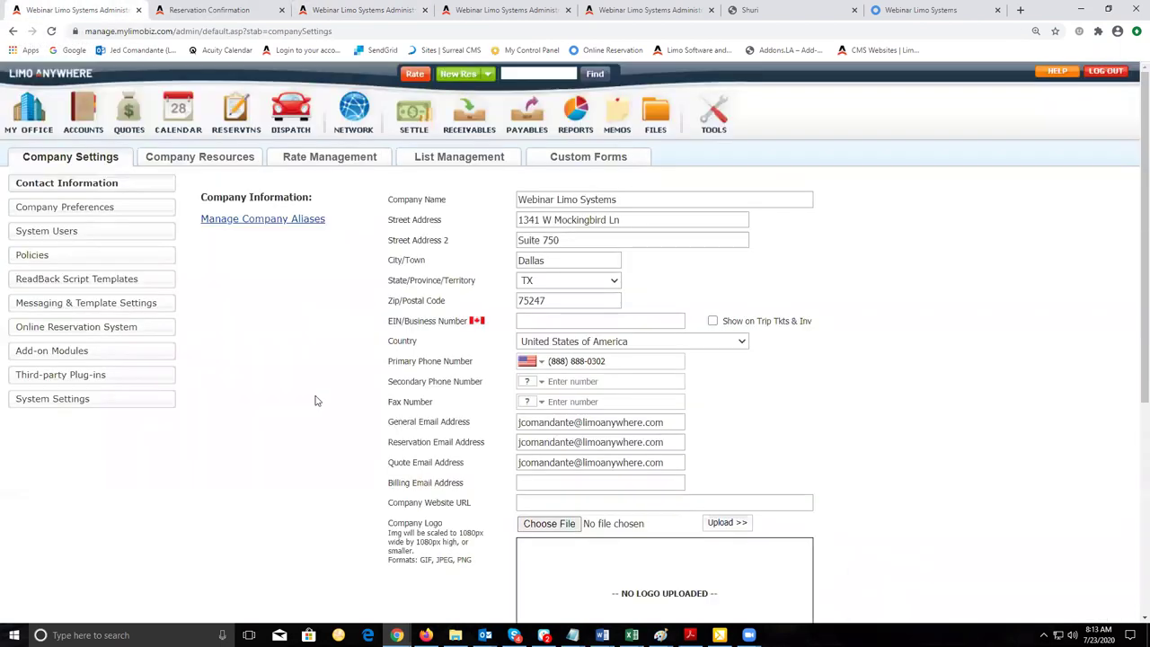
- Open the System Rate Manager from My Office and list all stored rates
left_click(28, 117)
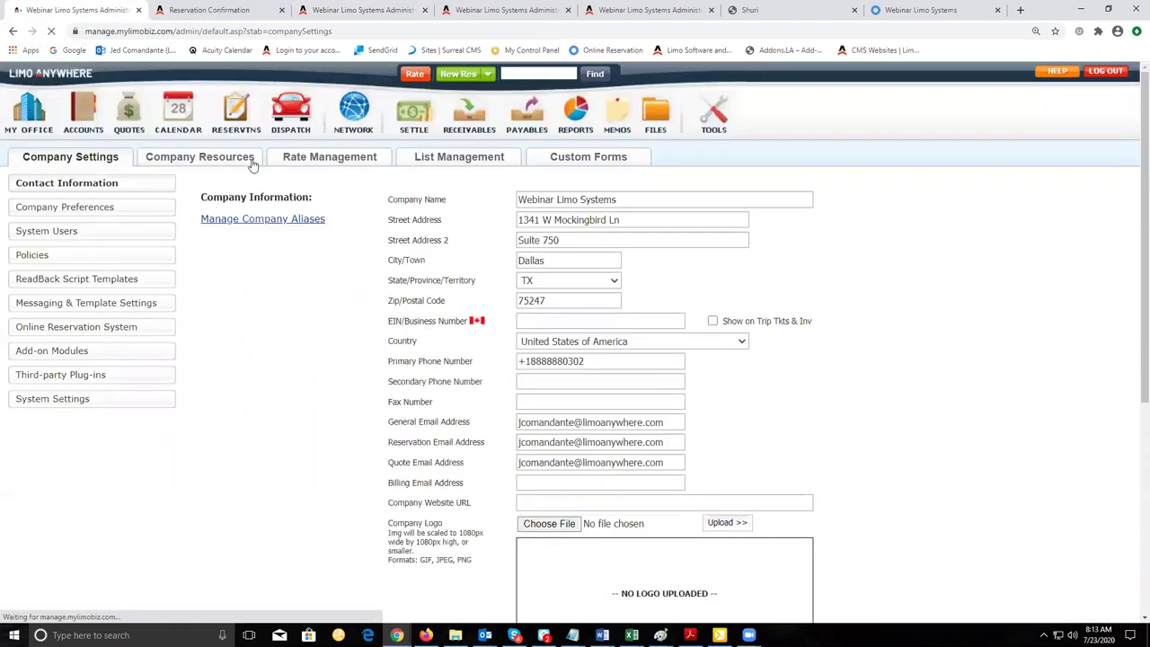
left_click(330, 158)
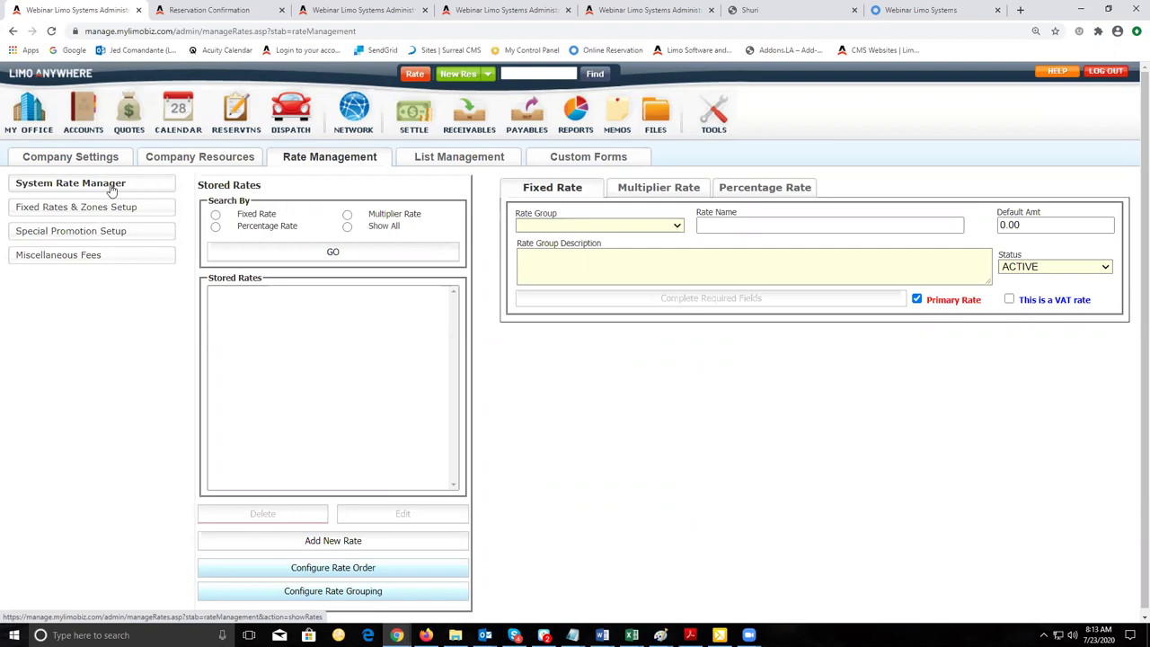
left_click(347, 227)
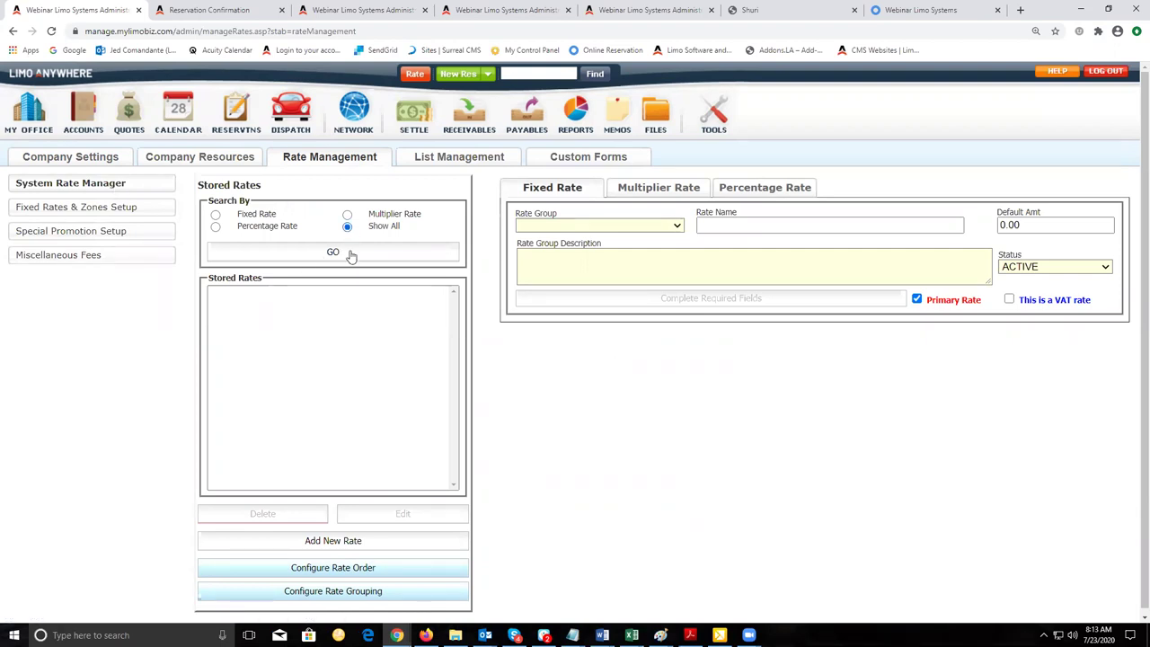
left_click(350, 254)
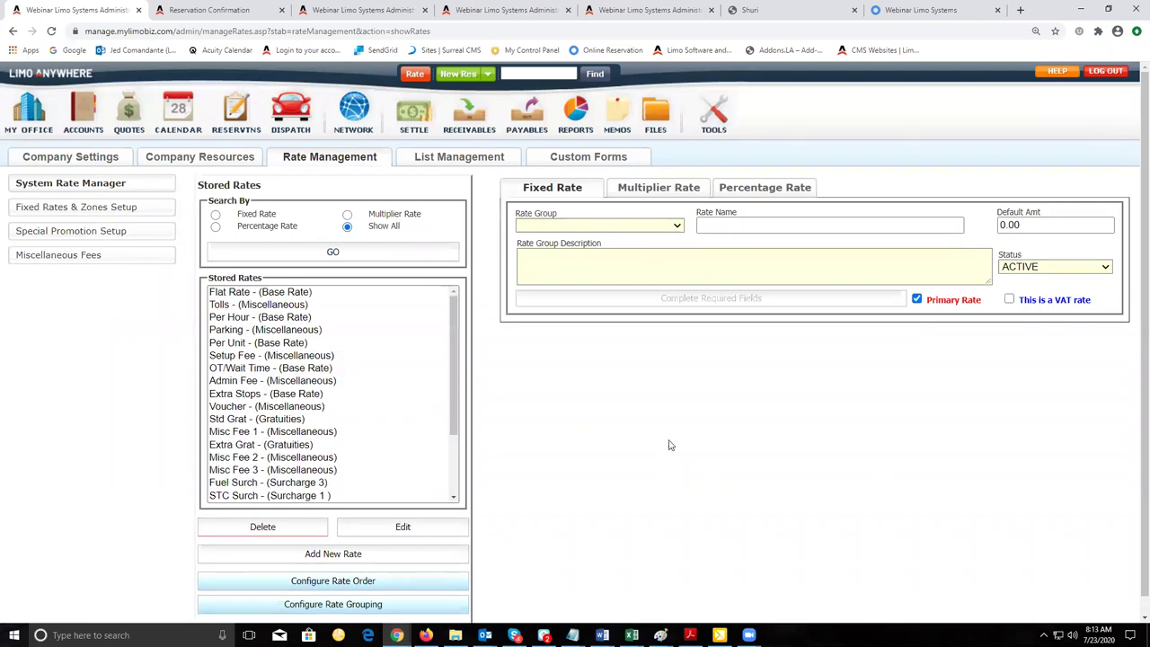
- Compare the stored rates list with the primary rate fields on the reservation form
scroll(664, 438, "down", 1)
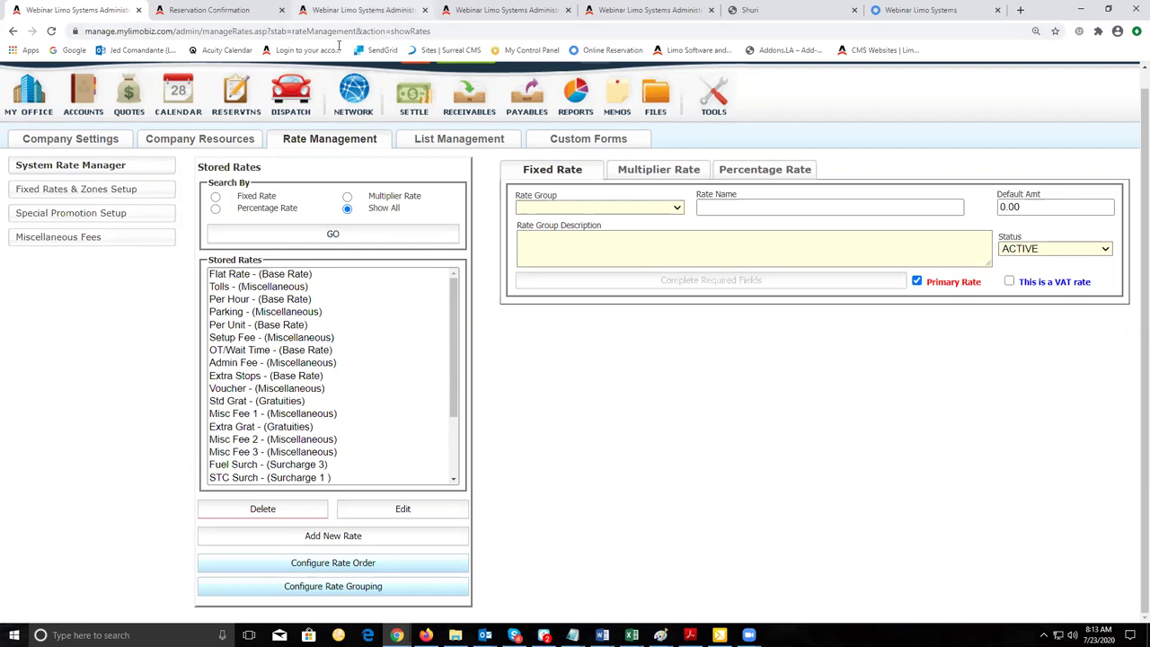
key("ctrl+3")
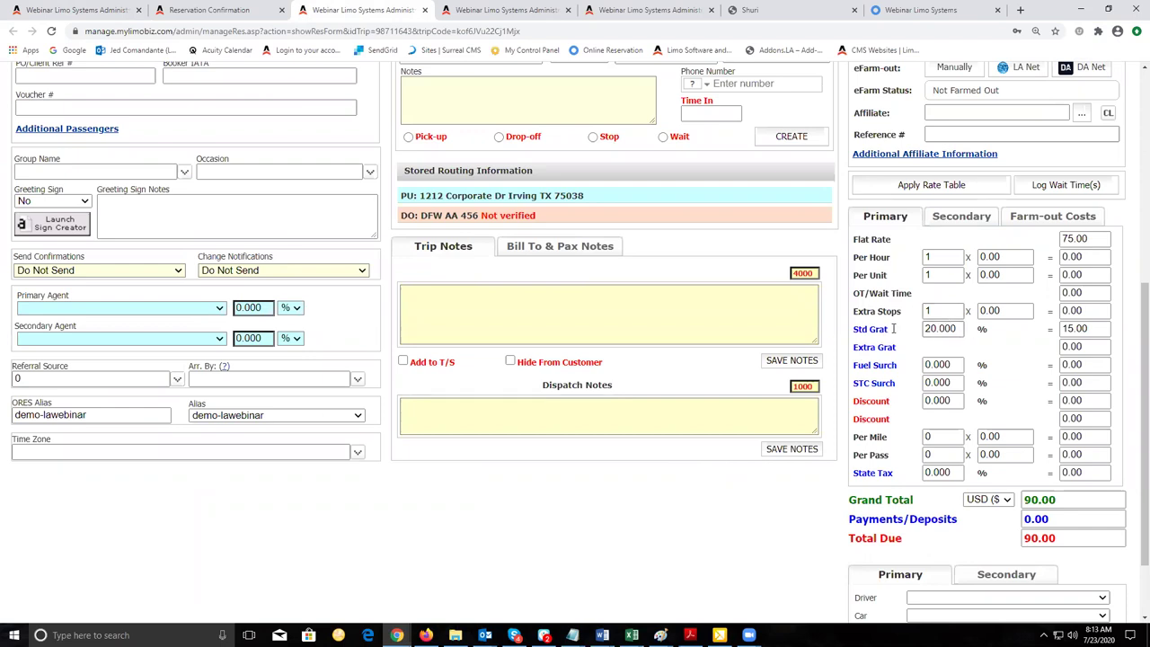
left_click(69, 13)
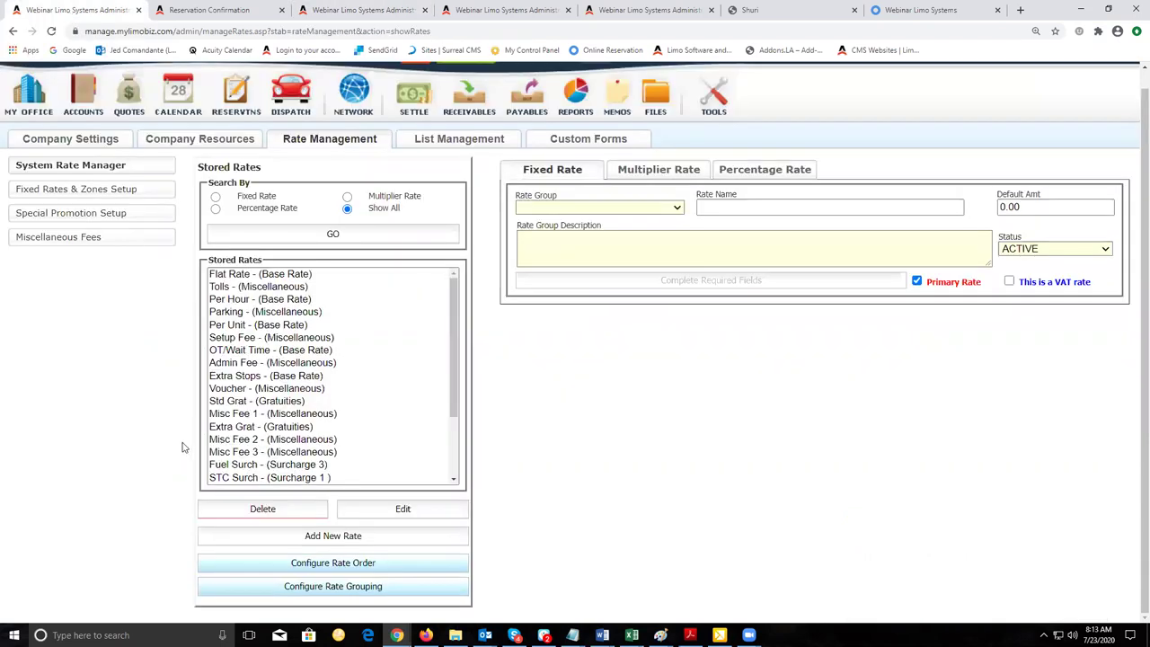
- Set the default amount of the Std Grat gratuity rate to 0 percent and save it
left_click(284, 401)
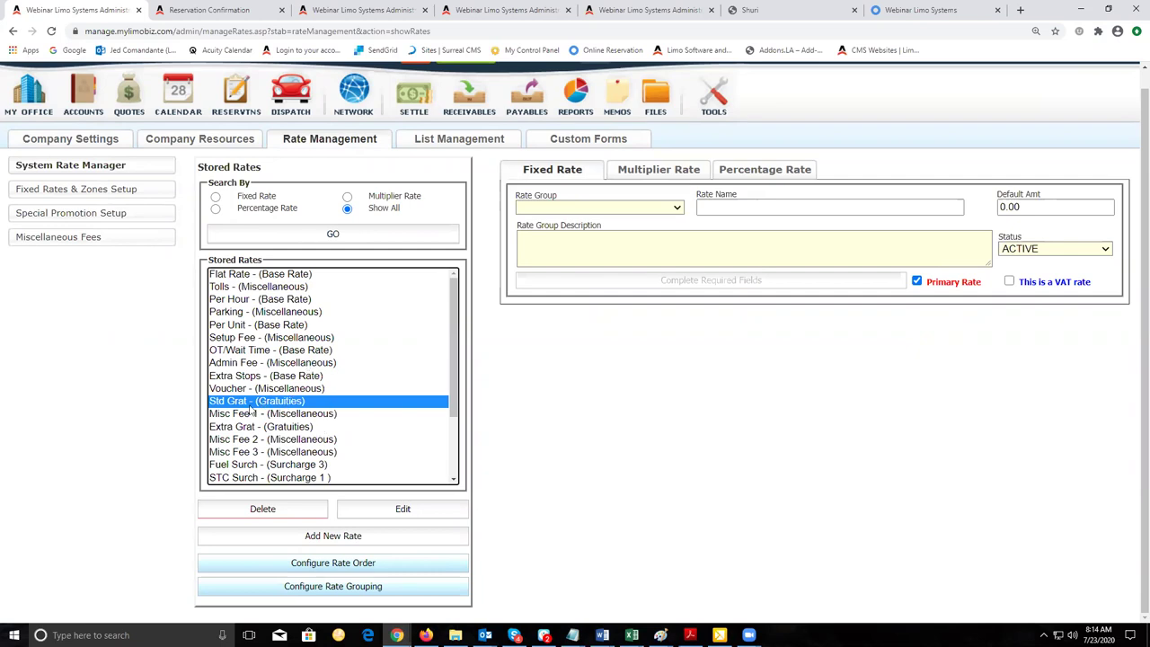
left_click(398, 510)
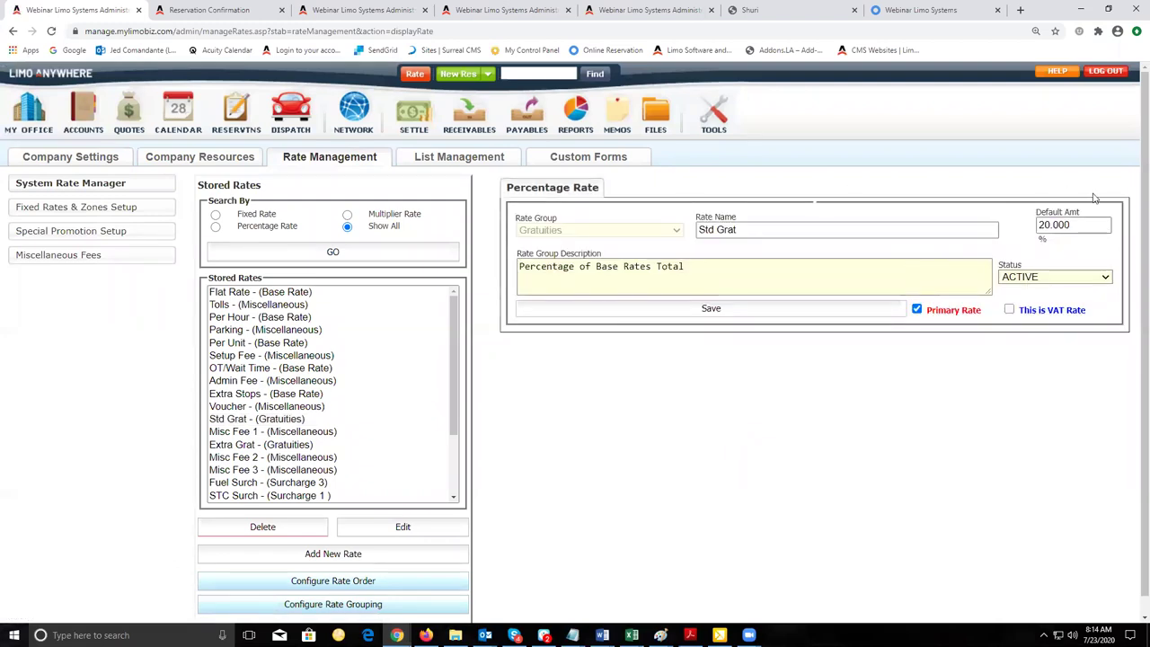
left_click_drag(1081, 225, 1030, 234)
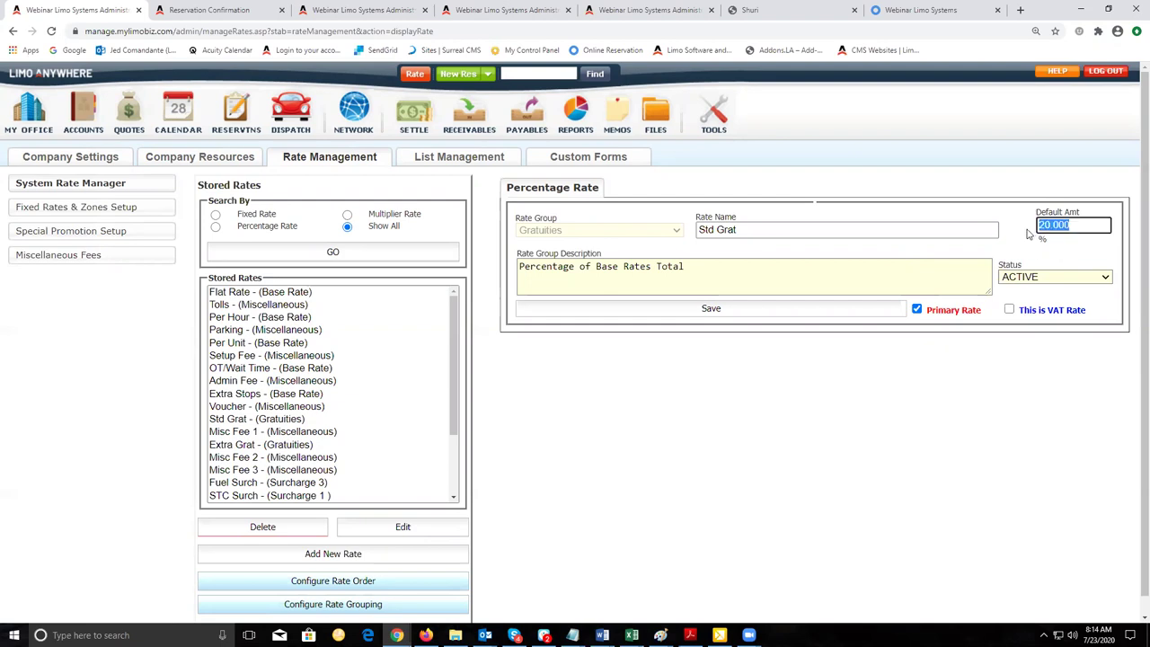
type("0")
left_click(837, 390)
left_click(735, 310)
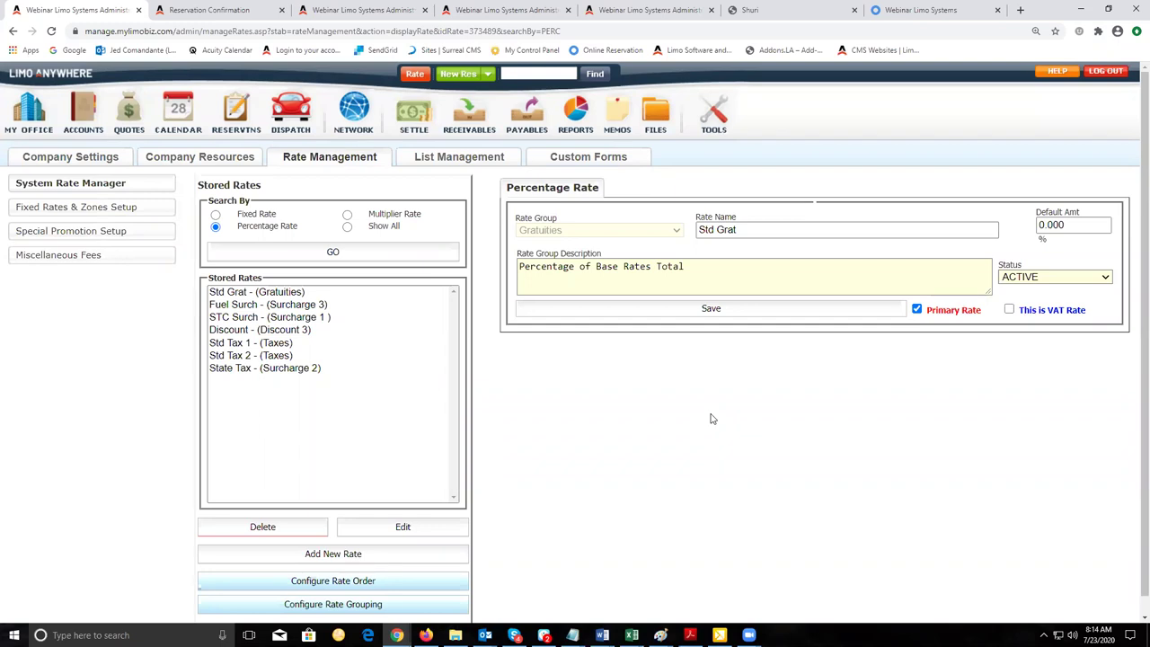
- View the vehicle types in the company resources
scroll(711, 419, "down", 1)
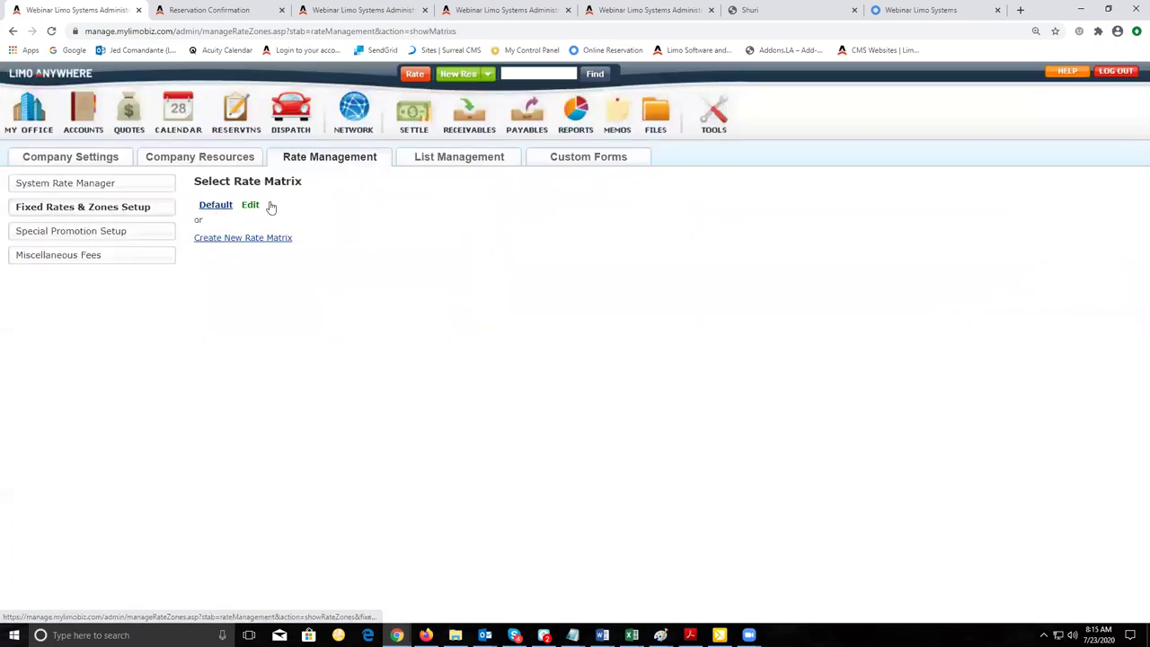
left_click(190, 160)
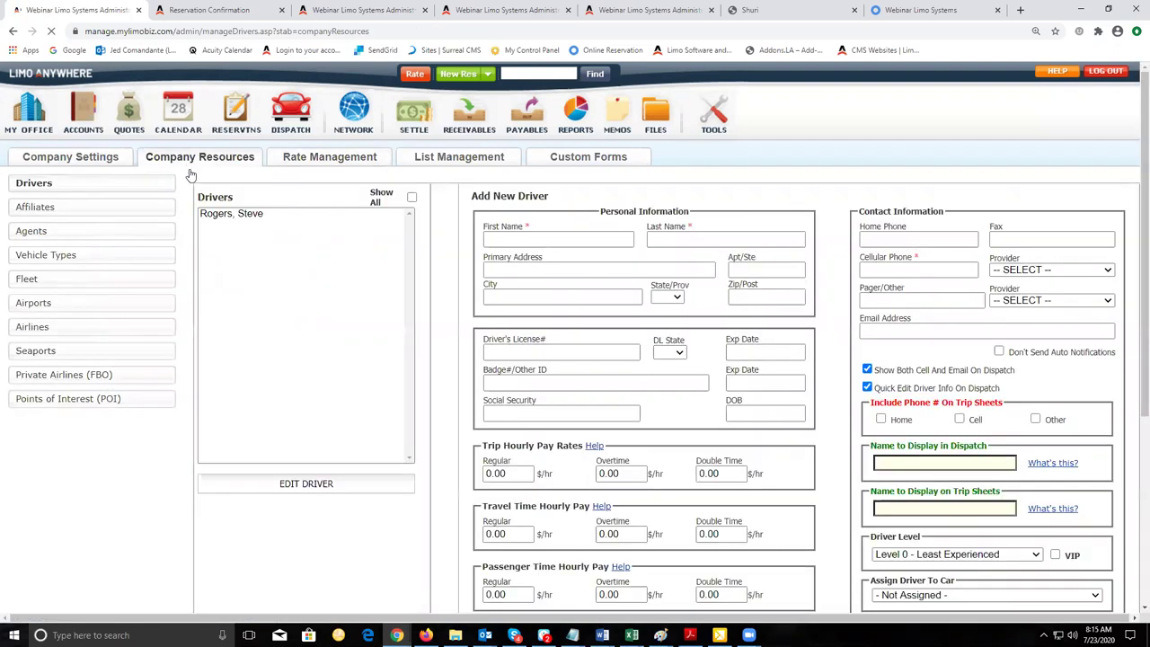
left_click(115, 261)
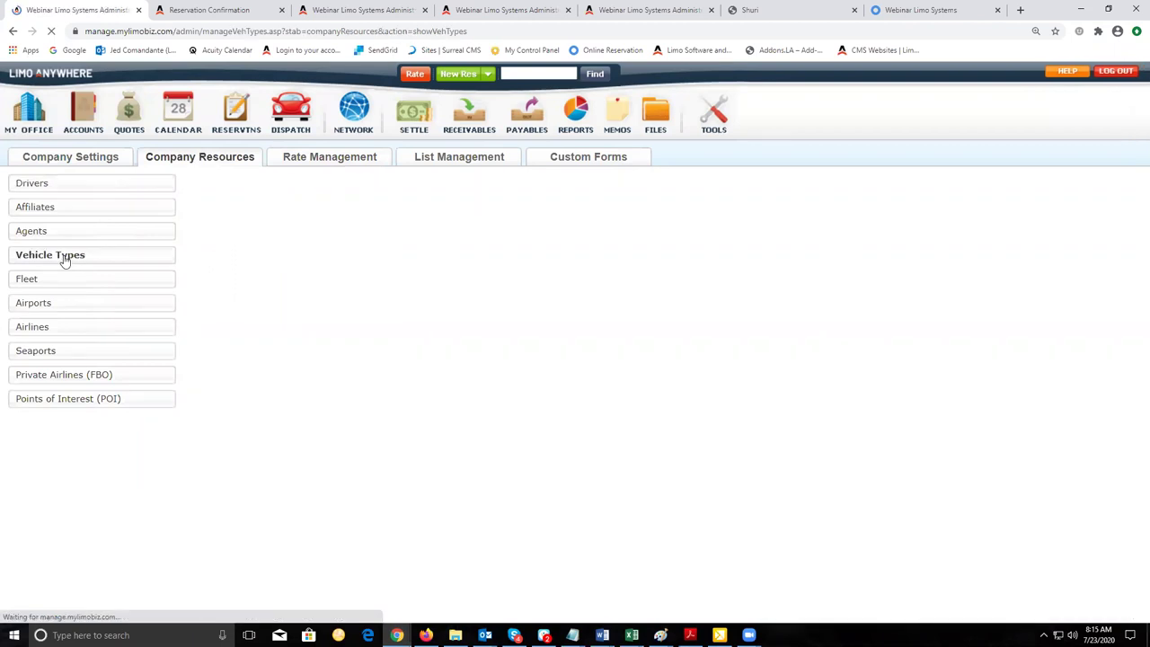
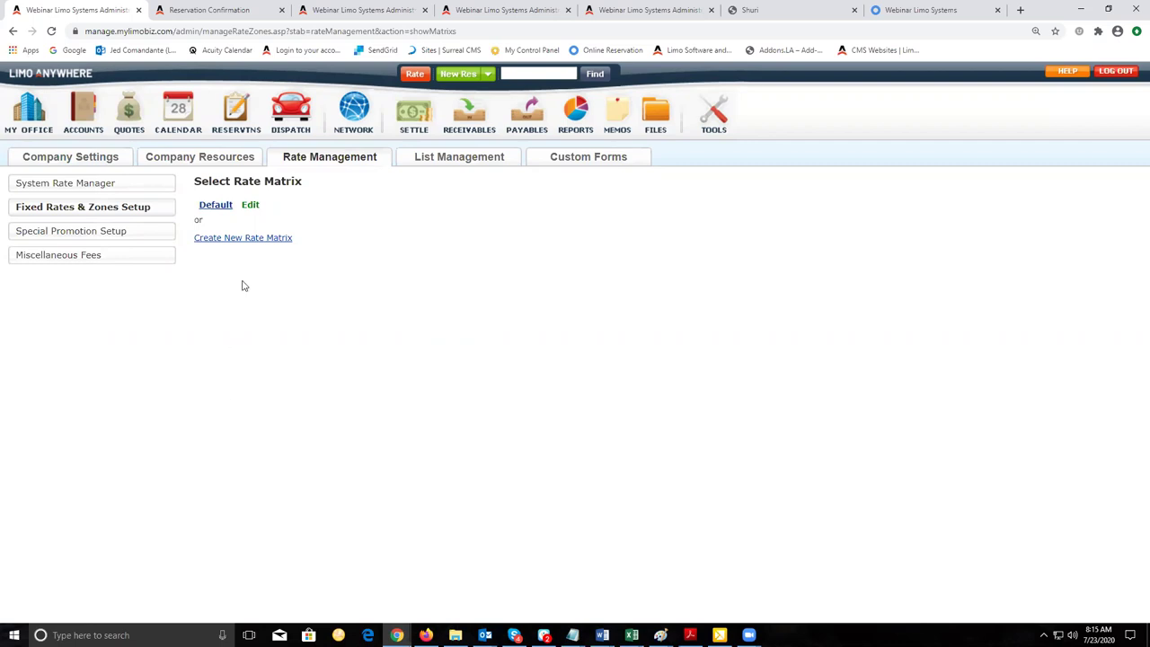
- Open the Default fixed rate matrix, checking its name settings and its zone table
left_click(251, 206)
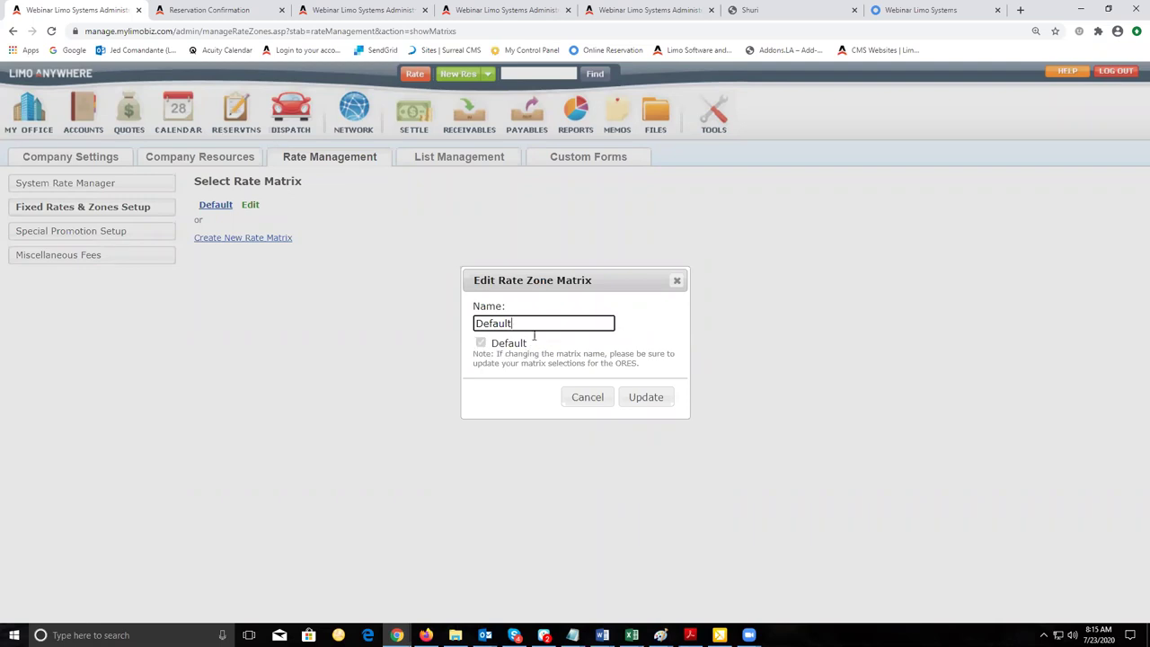
left_click(676, 283)
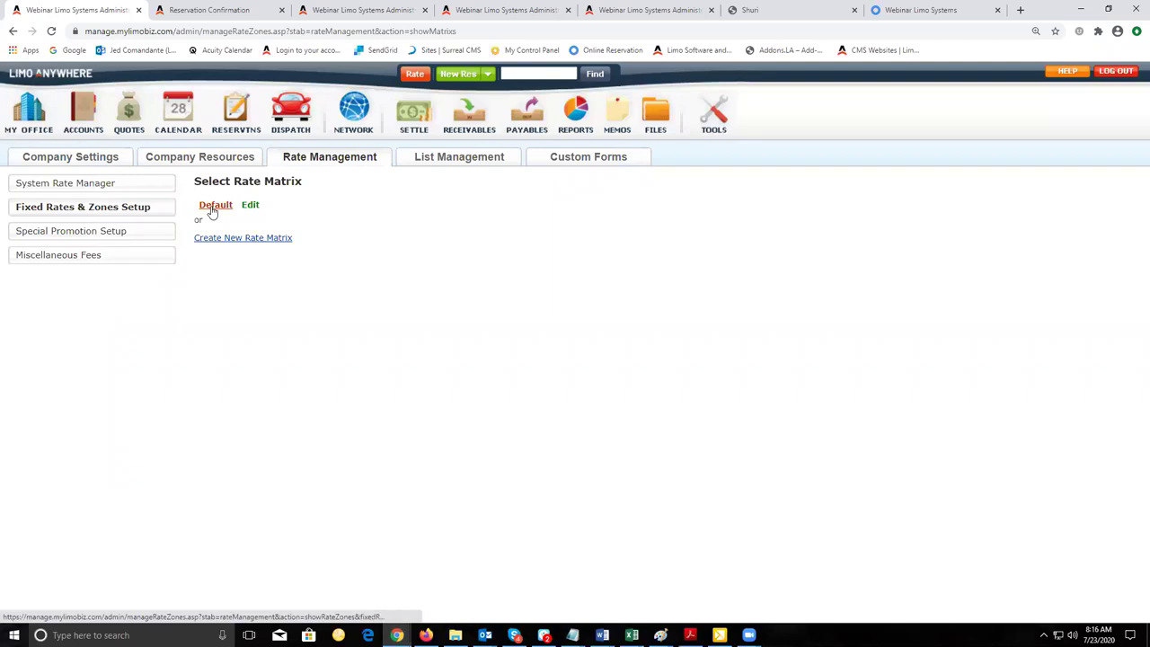
left_click(214, 206)
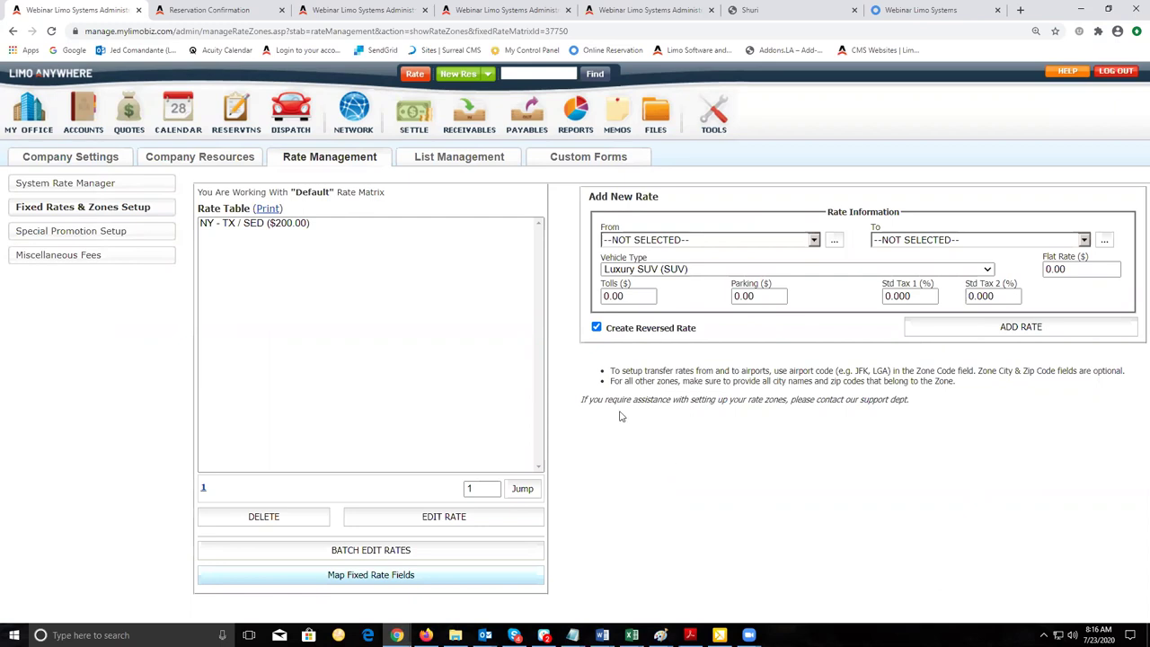
left_click(833, 240)
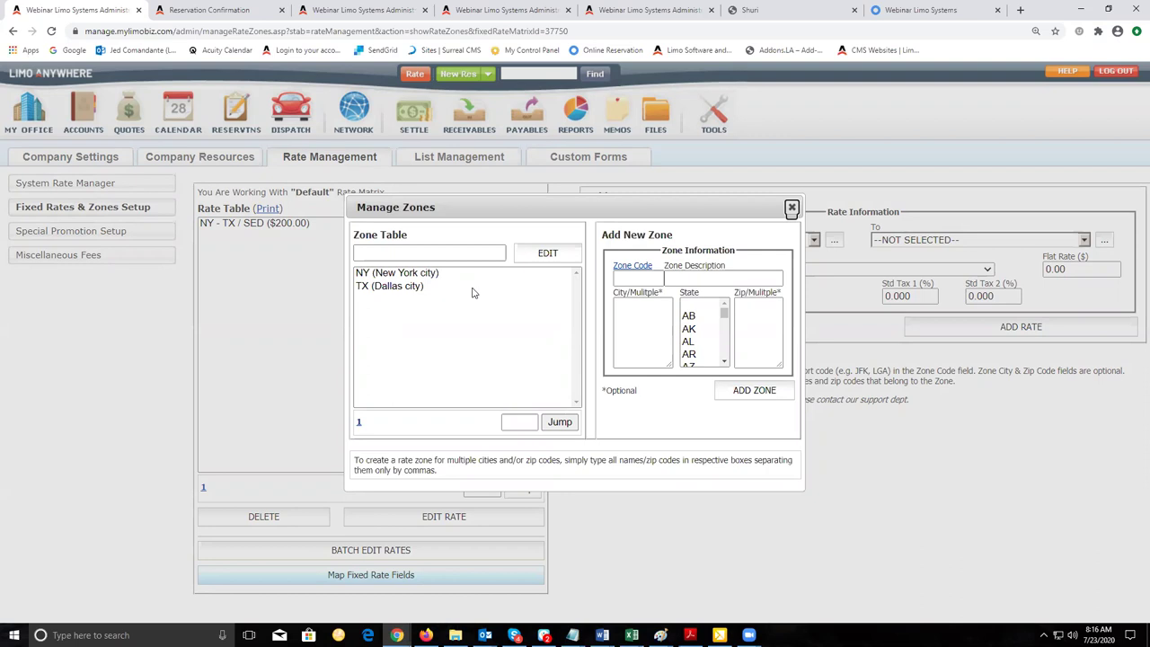
left_click(791, 208)
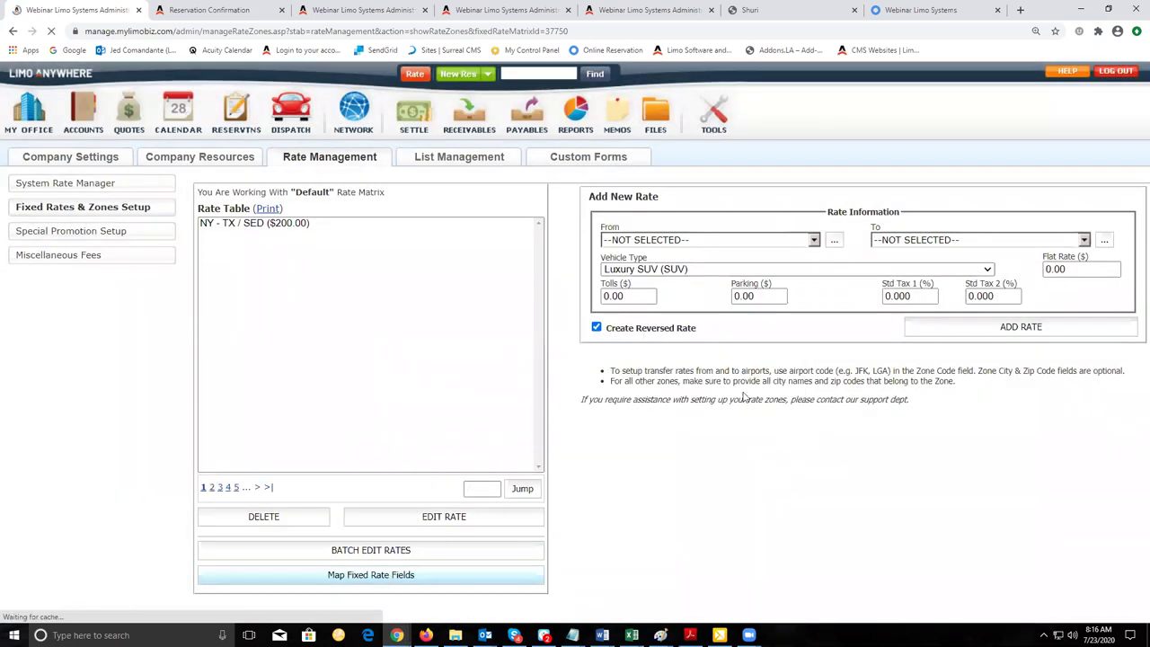
- Review the stored NY - TX sedan rate and the new rate's From, To and vehicle type options
left_click(273, 226)
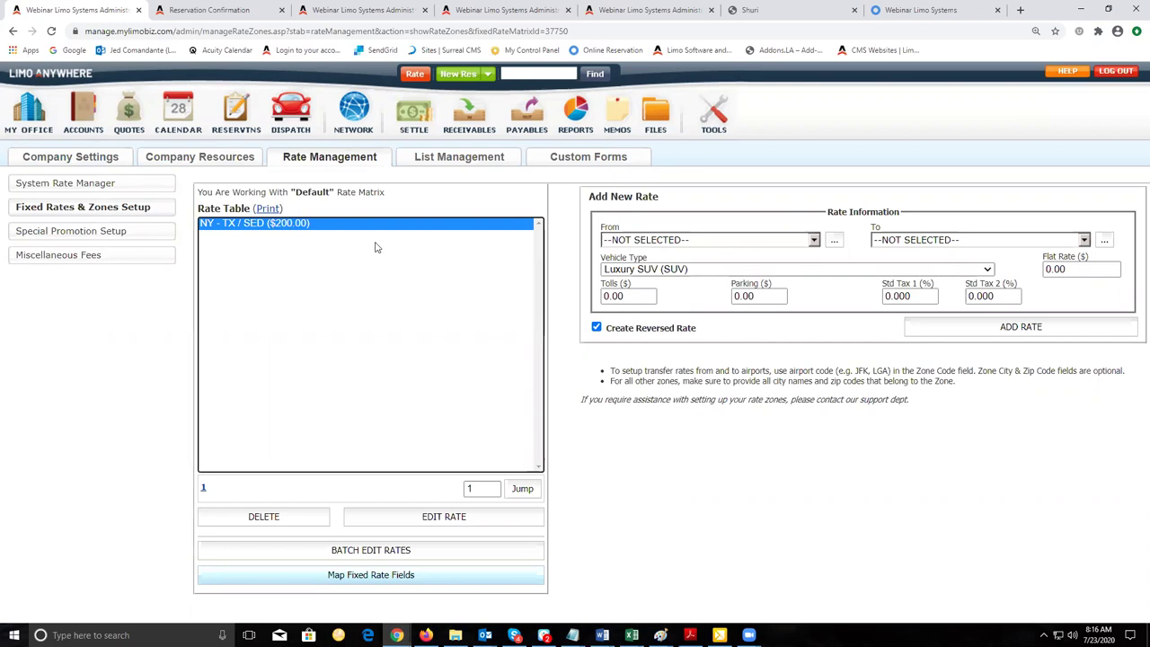
left_click(707, 240)
left_click(925, 245)
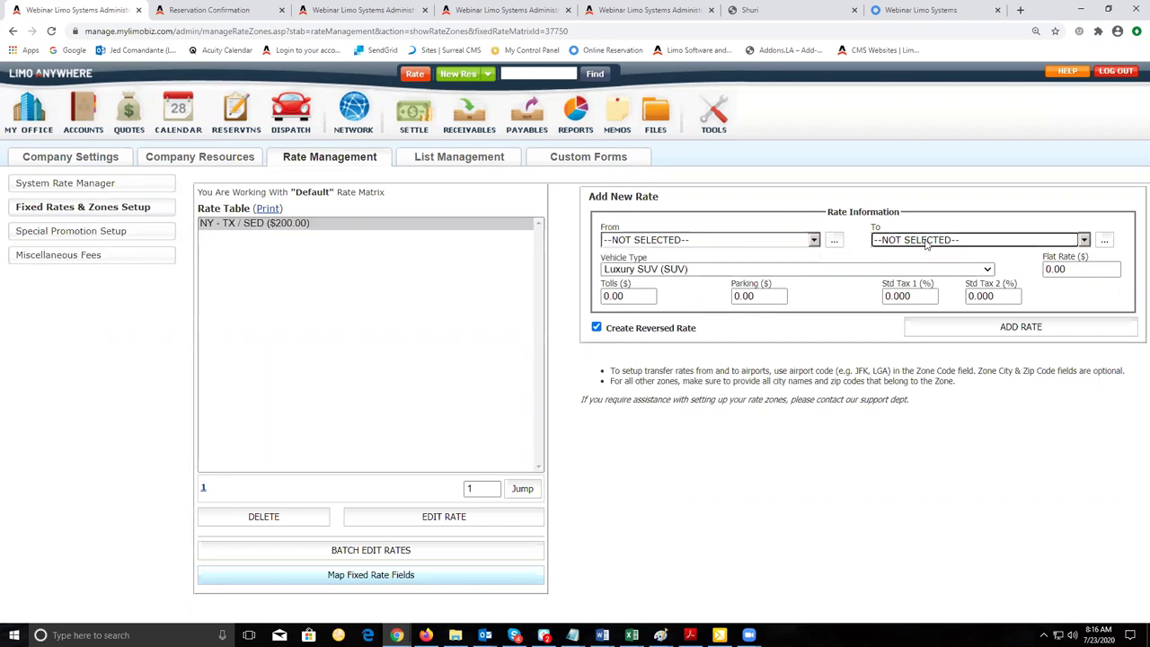
left_click(698, 269)
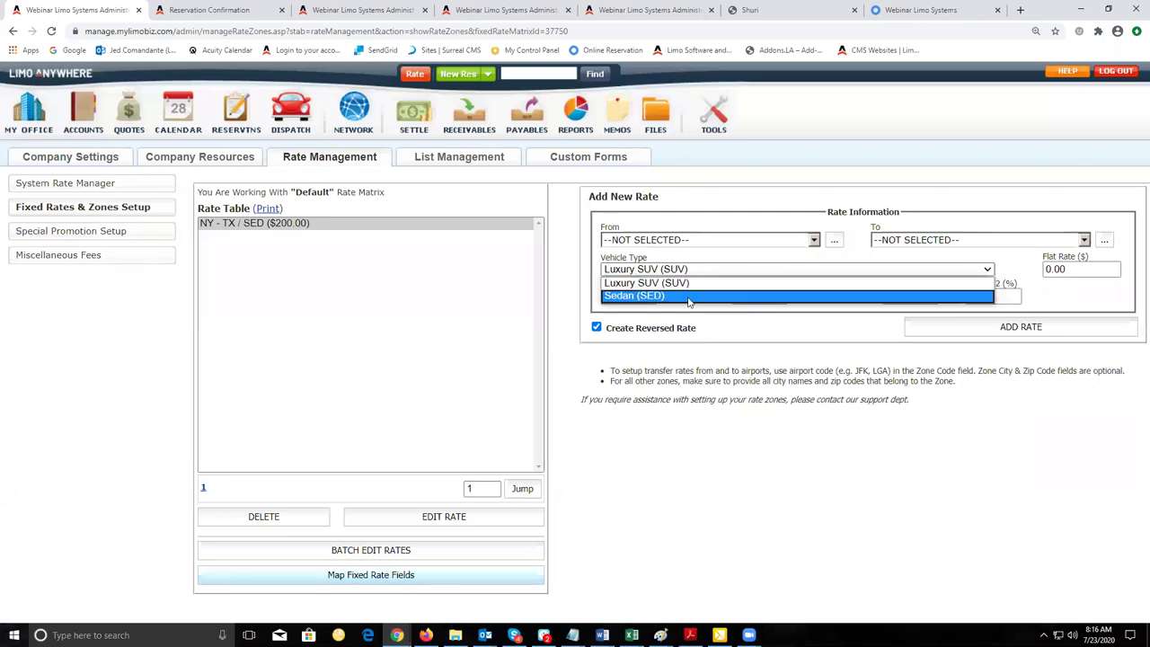
- Shorten the new rate's flat rate entry to 0
left_click(1078, 269)
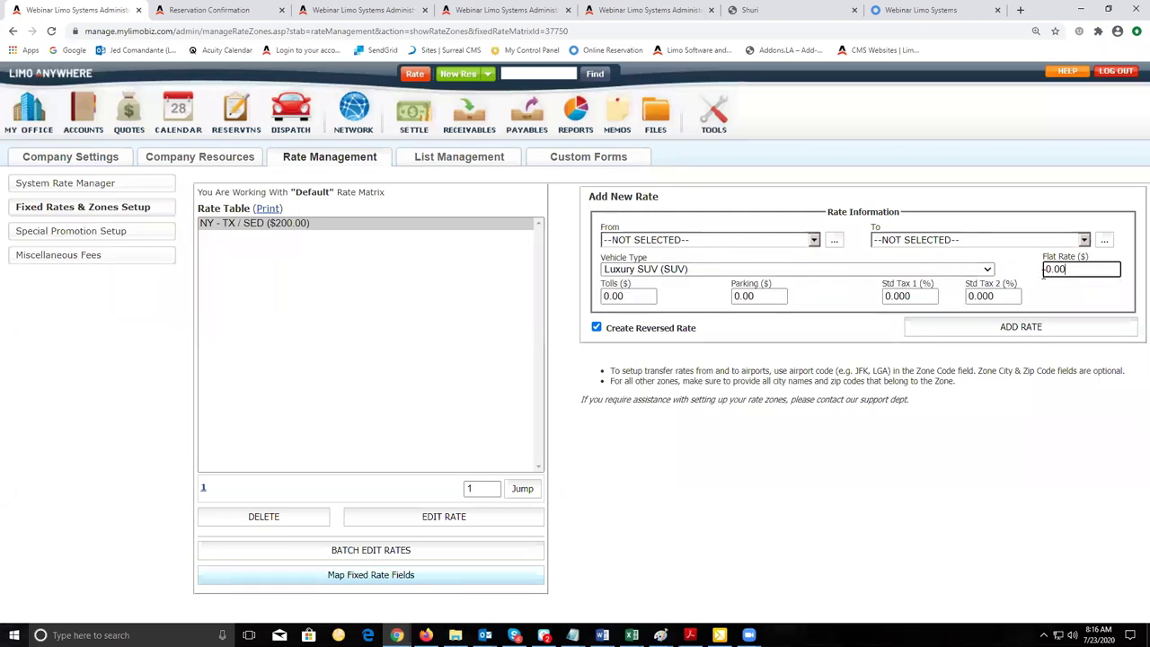
key("BackSpace")
key("BackSpace")
key("BackSpace")
left_click(788, 386)
- Open the NY (New York city) zone for editing in the zone manager
left_click(835, 243)
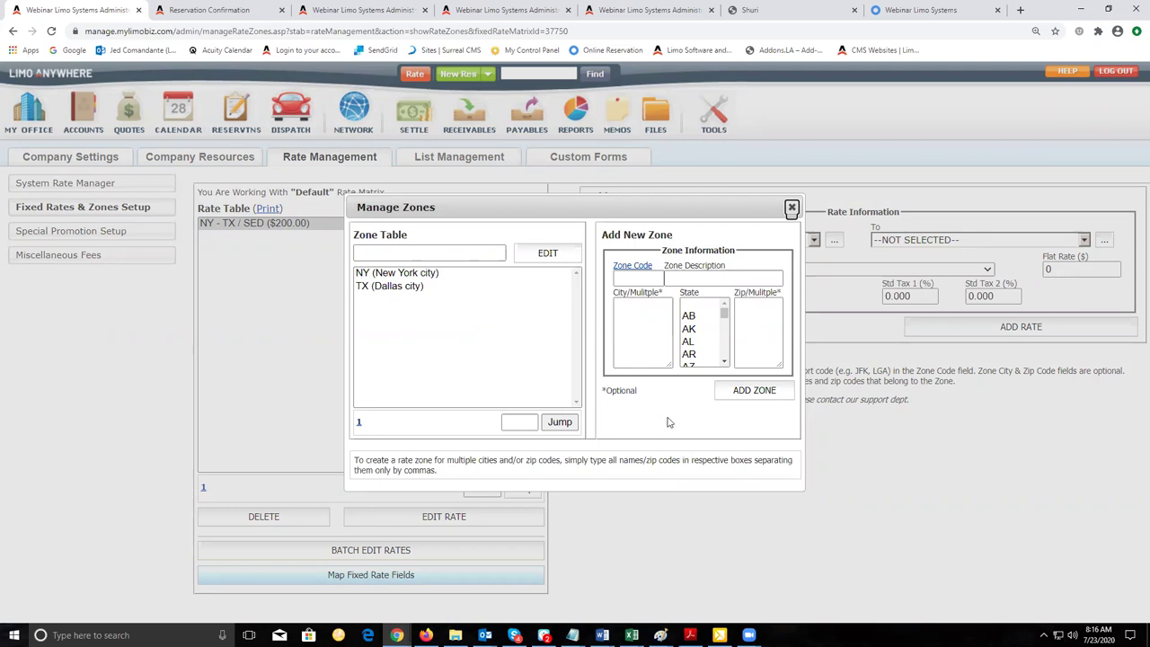
left_click(407, 274)
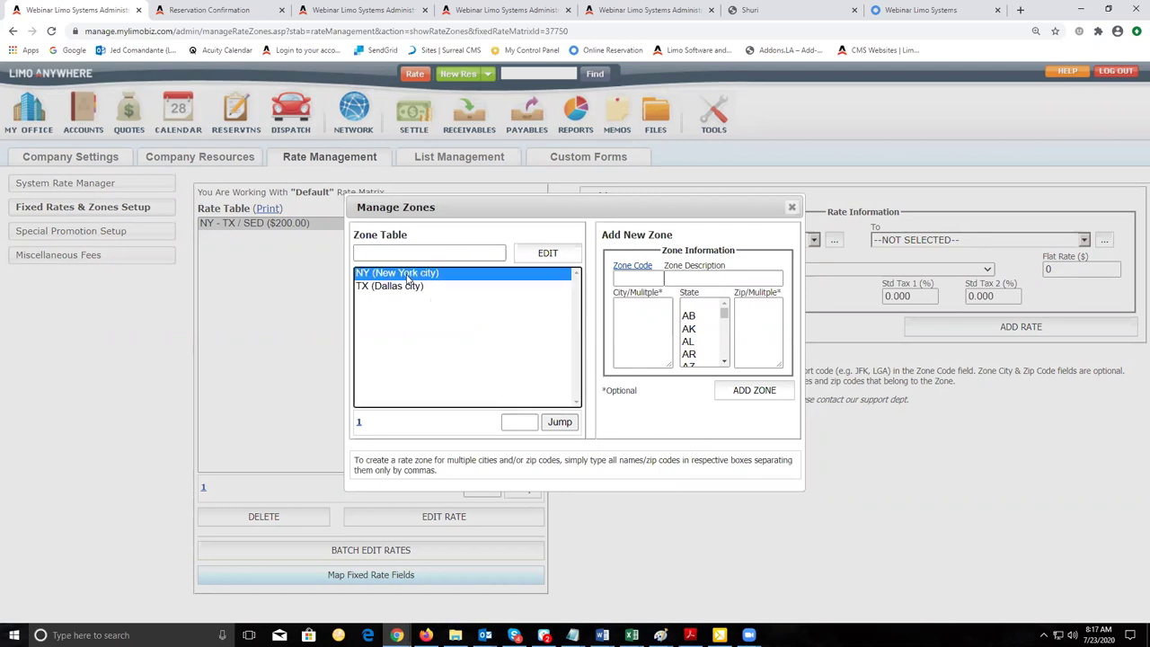
left_click(532, 254)
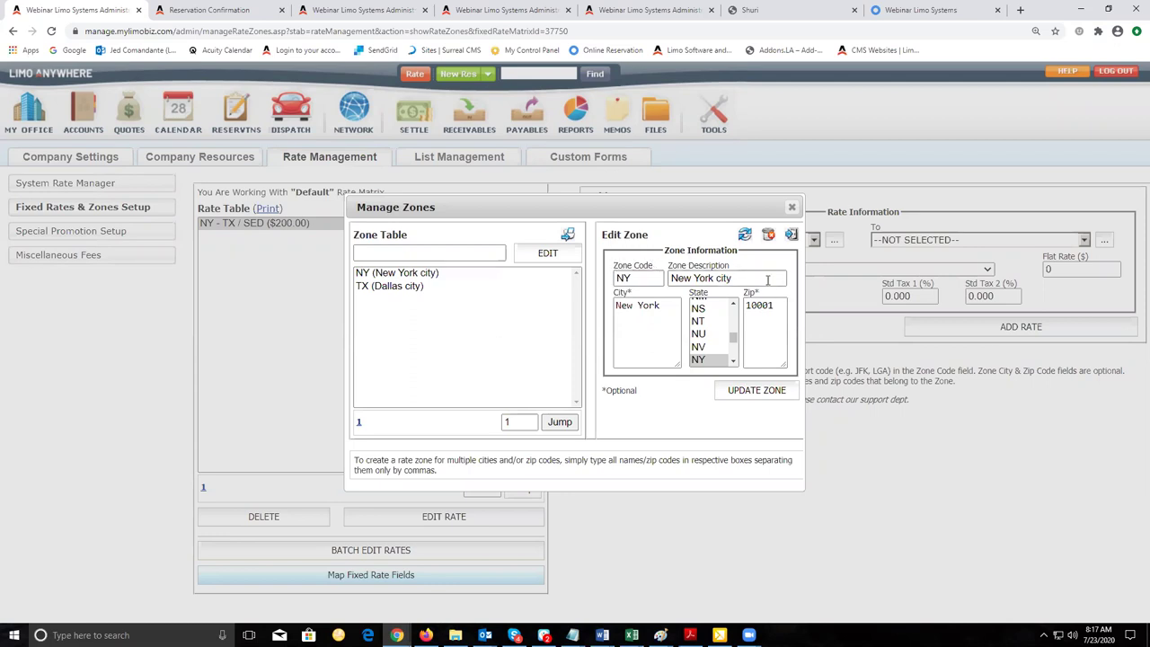
- Go through the NY zone's description, city and state fields and enter the zip codes 10001, 10003, 10004, 10007
left_click(667, 304)
left_click(643, 279)
key("Tab")
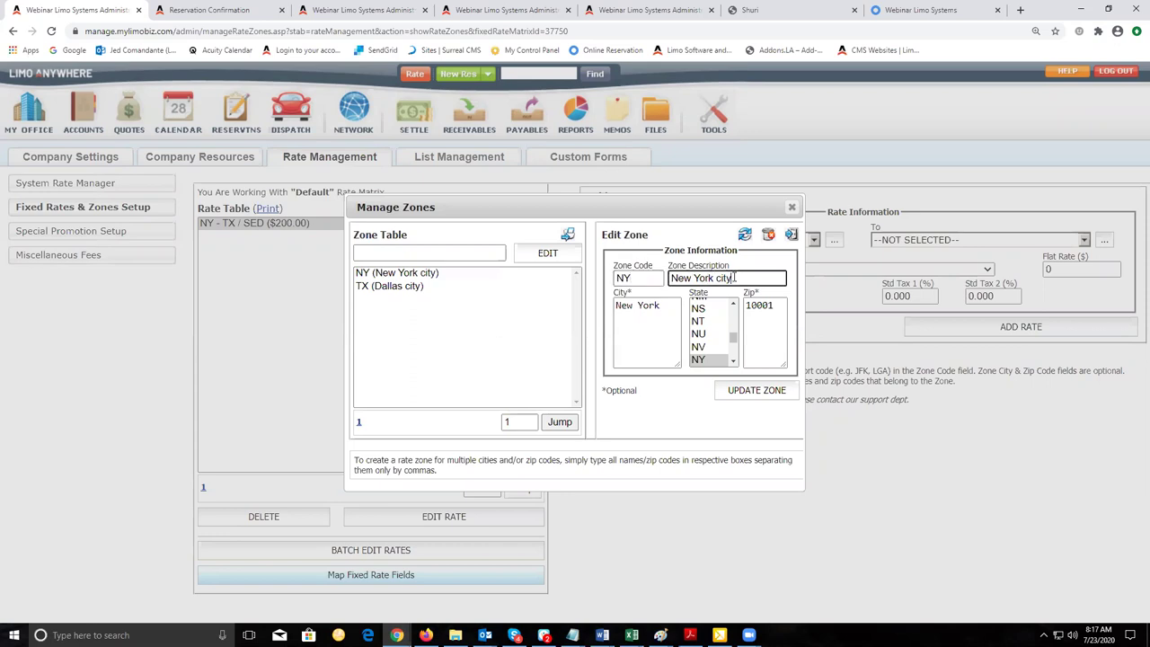
left_click(664, 308)
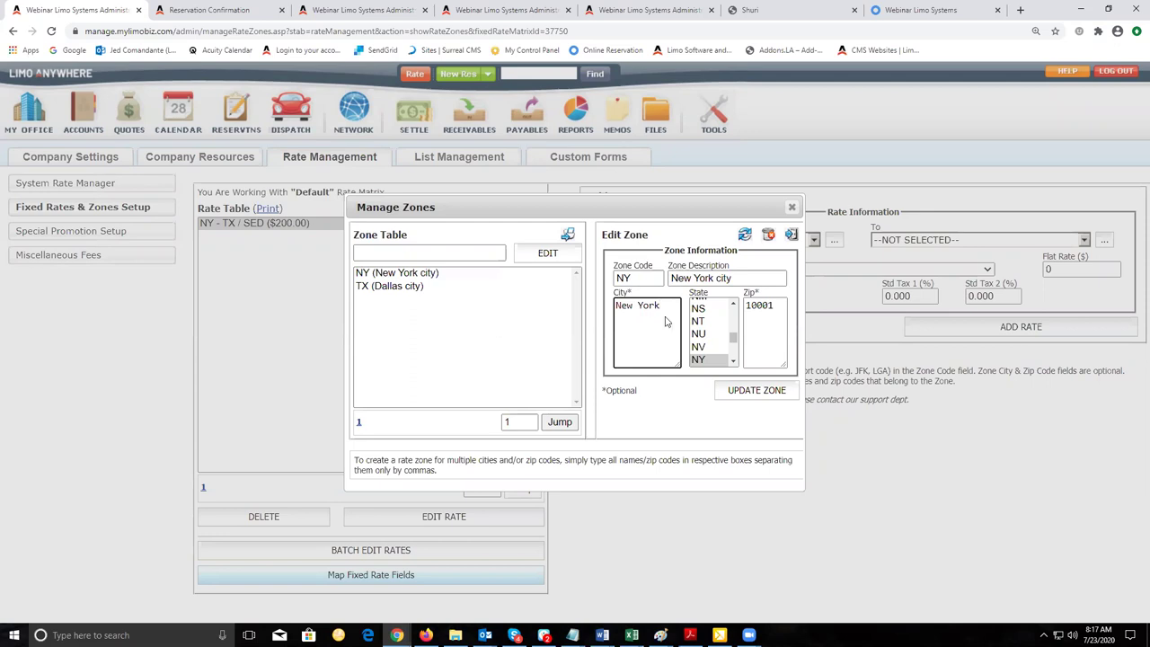
left_click(703, 361)
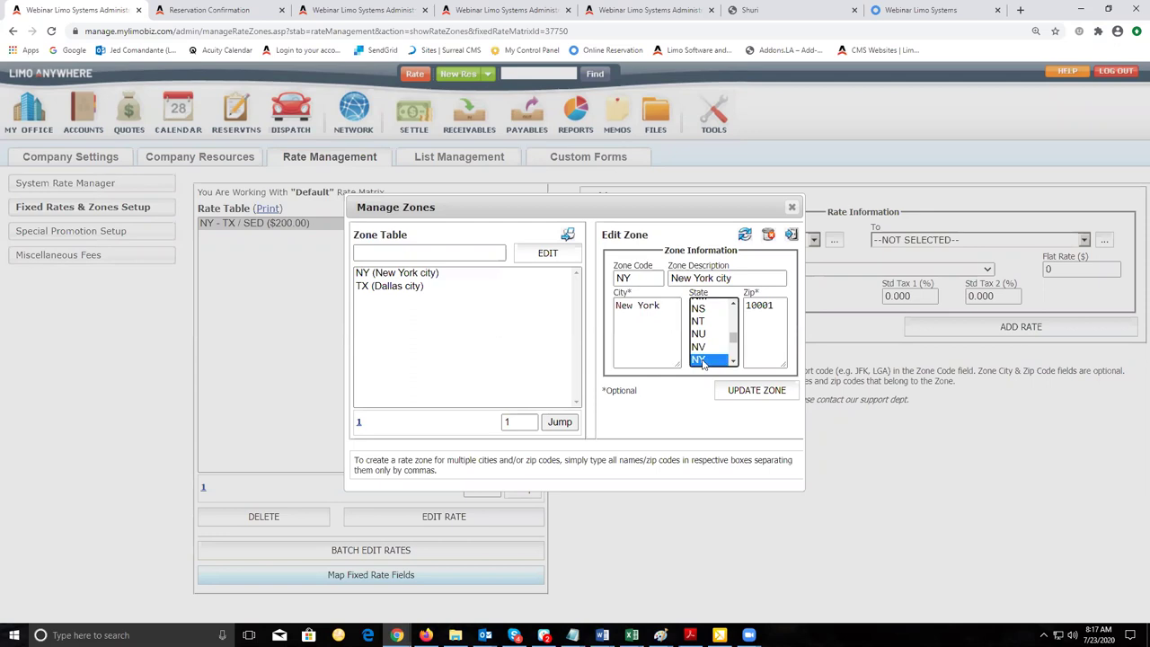
left_click(778, 314)
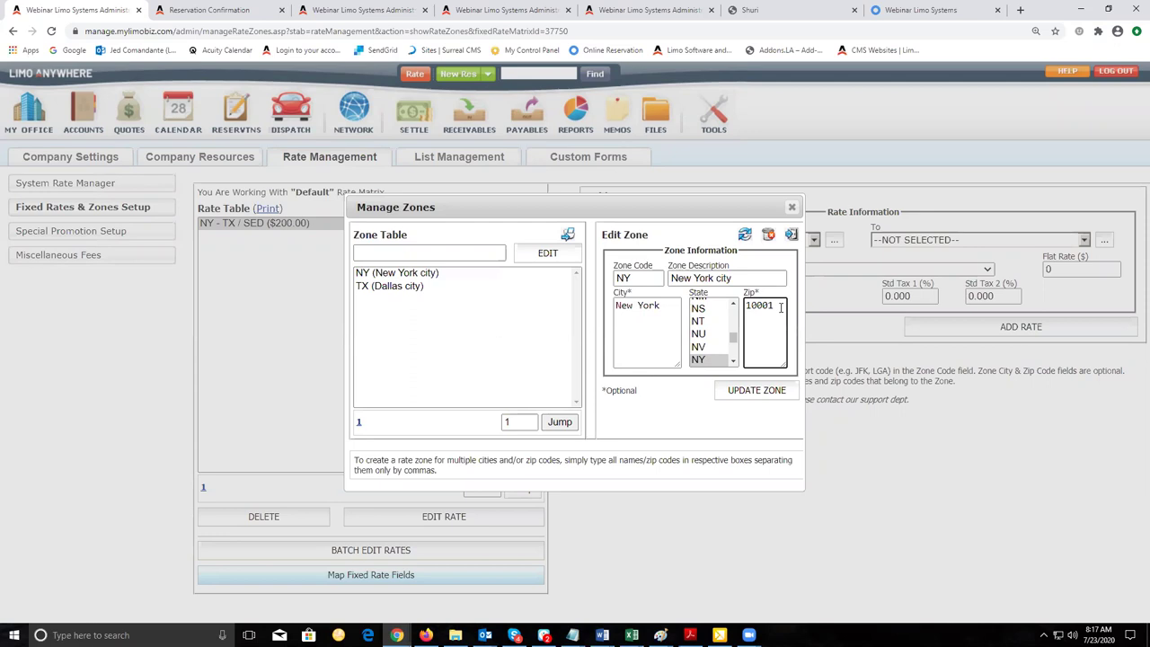
key("ctrl+a")
key("BackSpace")
type("0001")
type("10003, 10004, 10007")
left_click(676, 322)
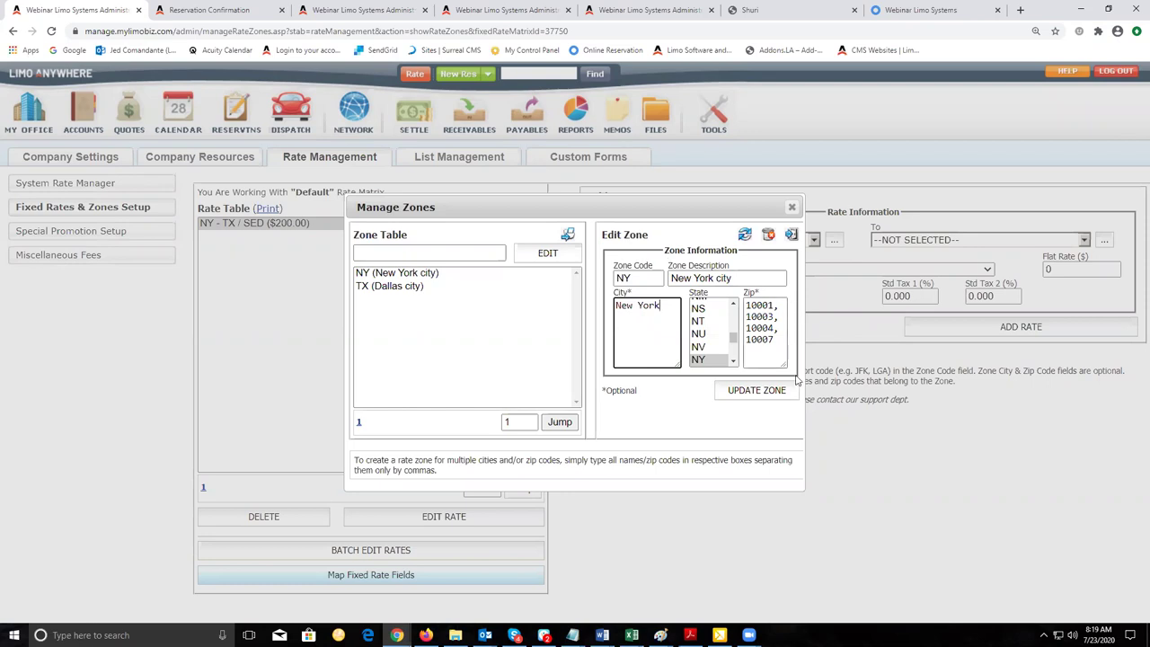
- Add a zone with code JFK and description John F Kennedy Airport, and check it in the zone table
left_click(567, 236)
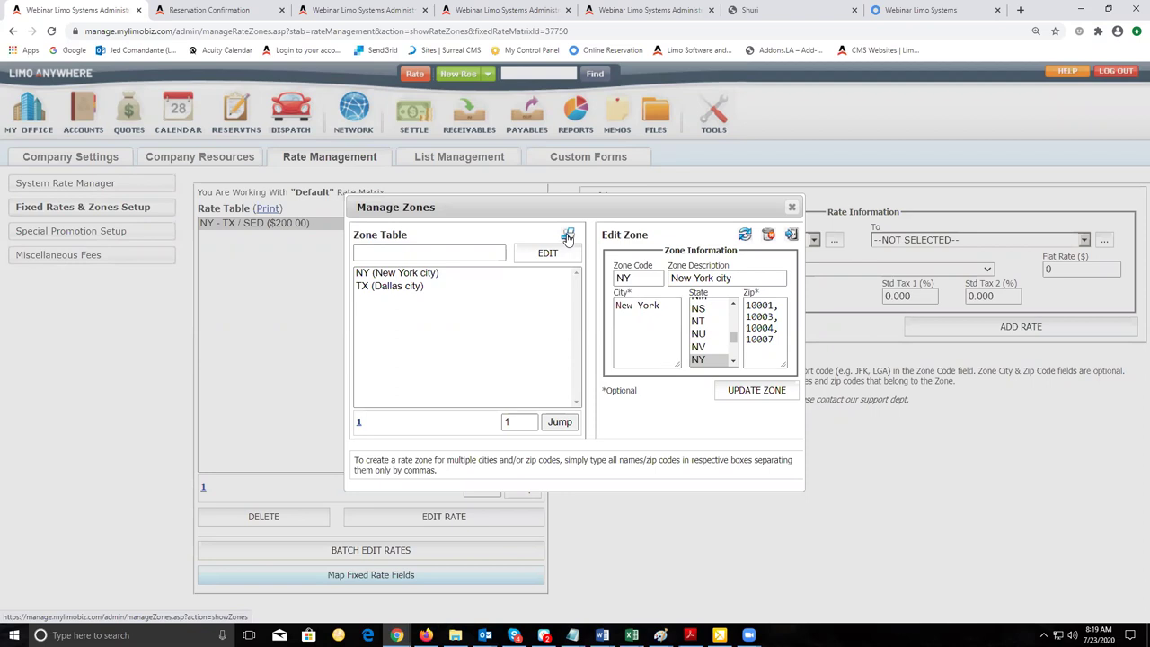
left_click(567, 236)
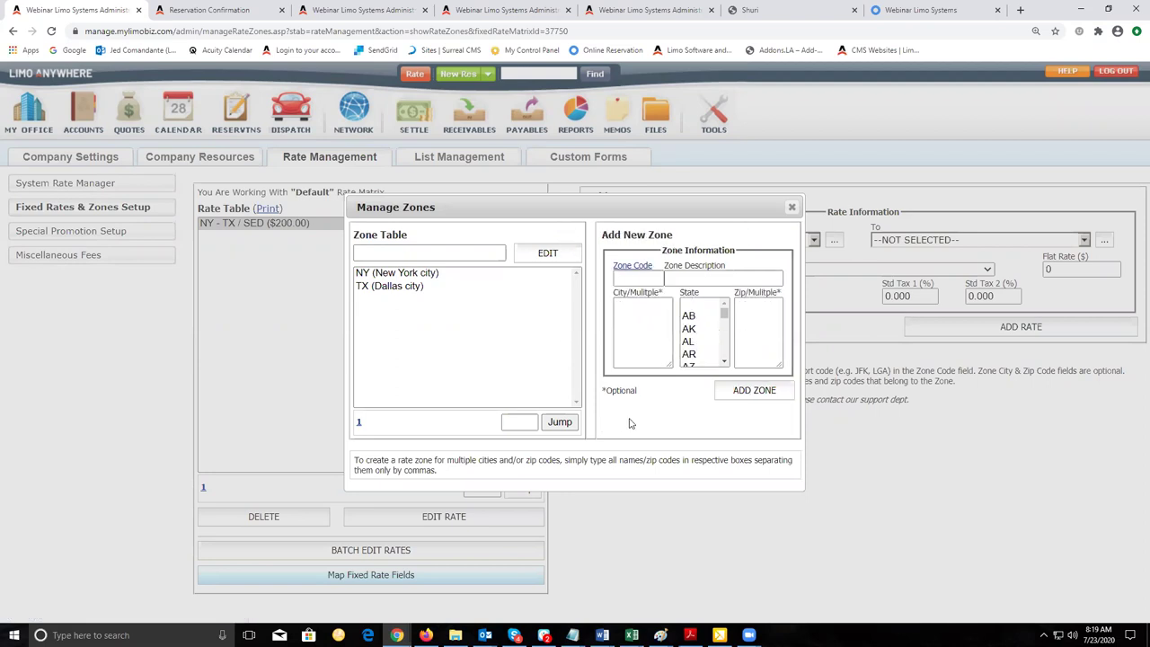
left_click(658, 281)
left_click(659, 281)
key("Tab")
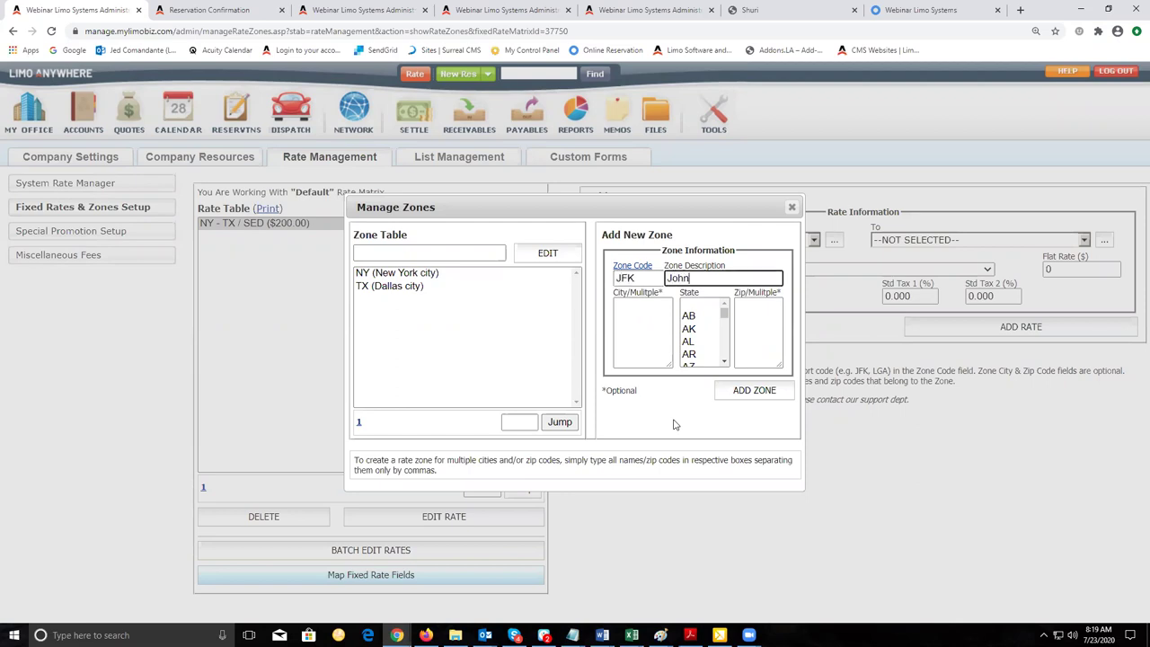
type("John F Kennedy Airport")
left_click(736, 394)
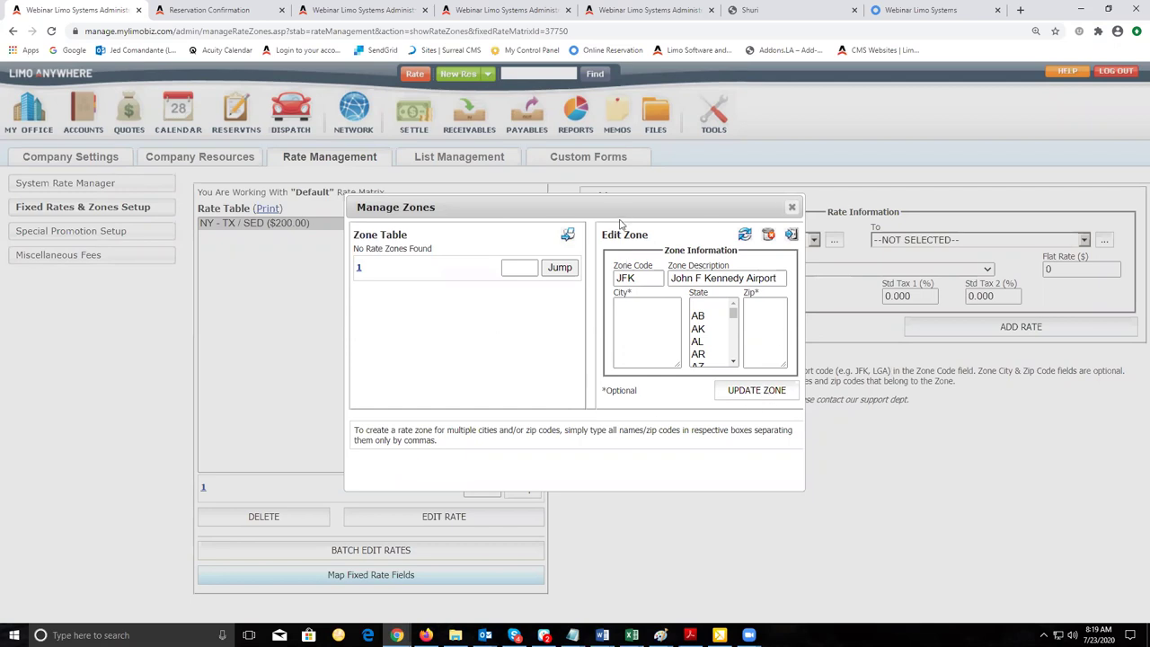
left_click(817, 342)
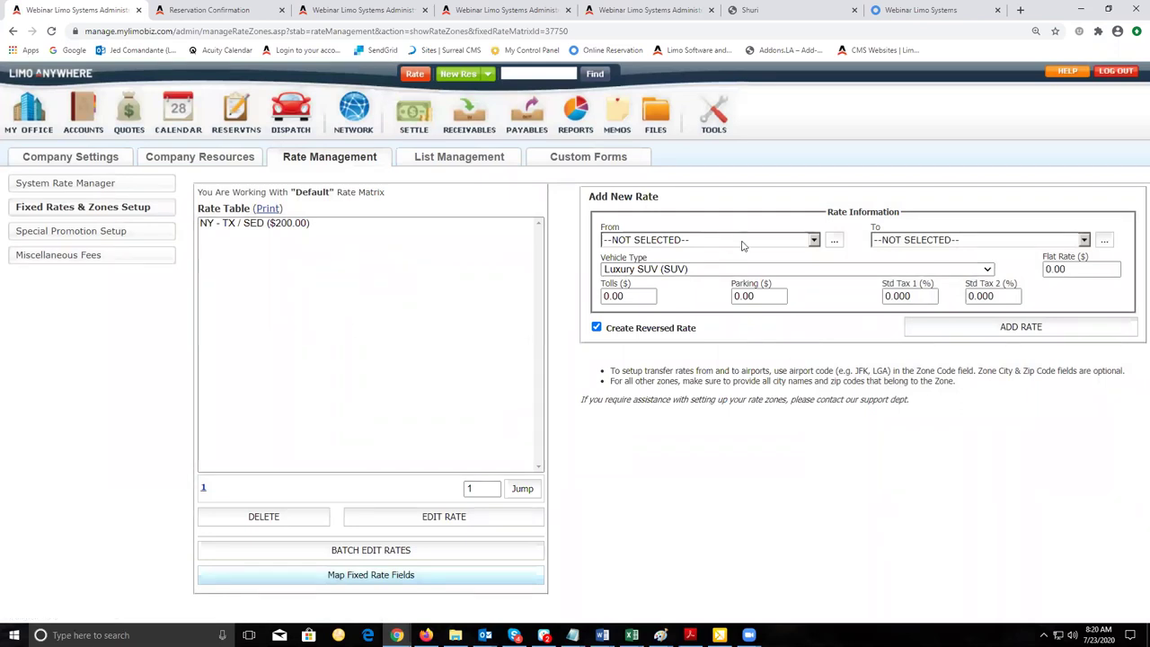
left_click(835, 241)
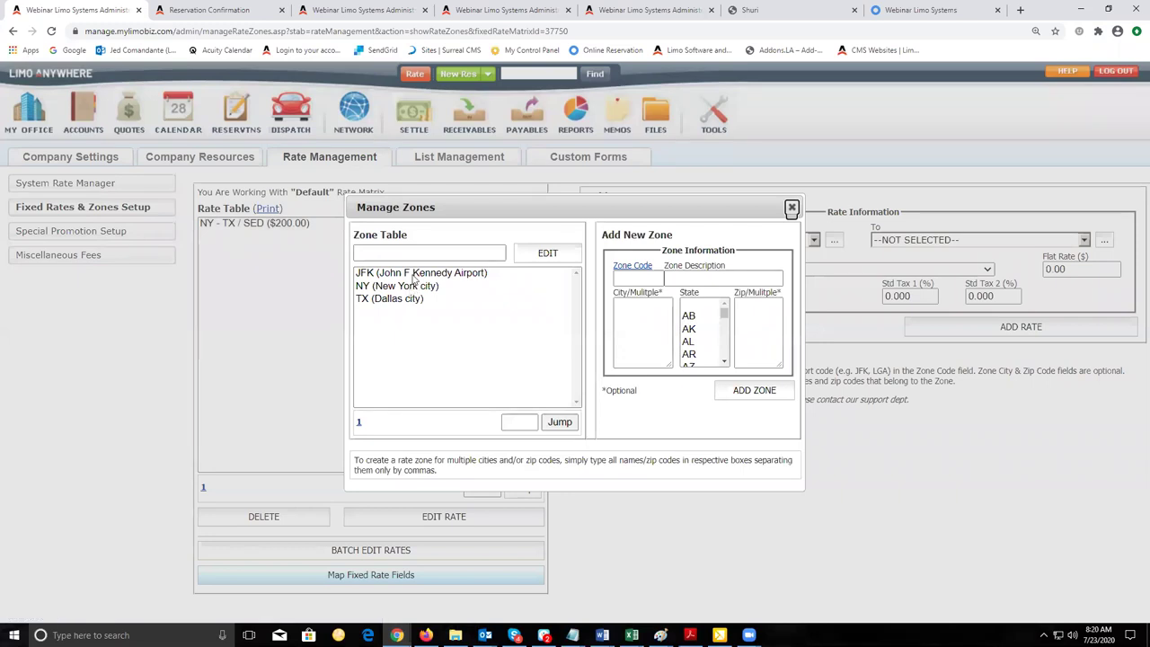
left_click(791, 208)
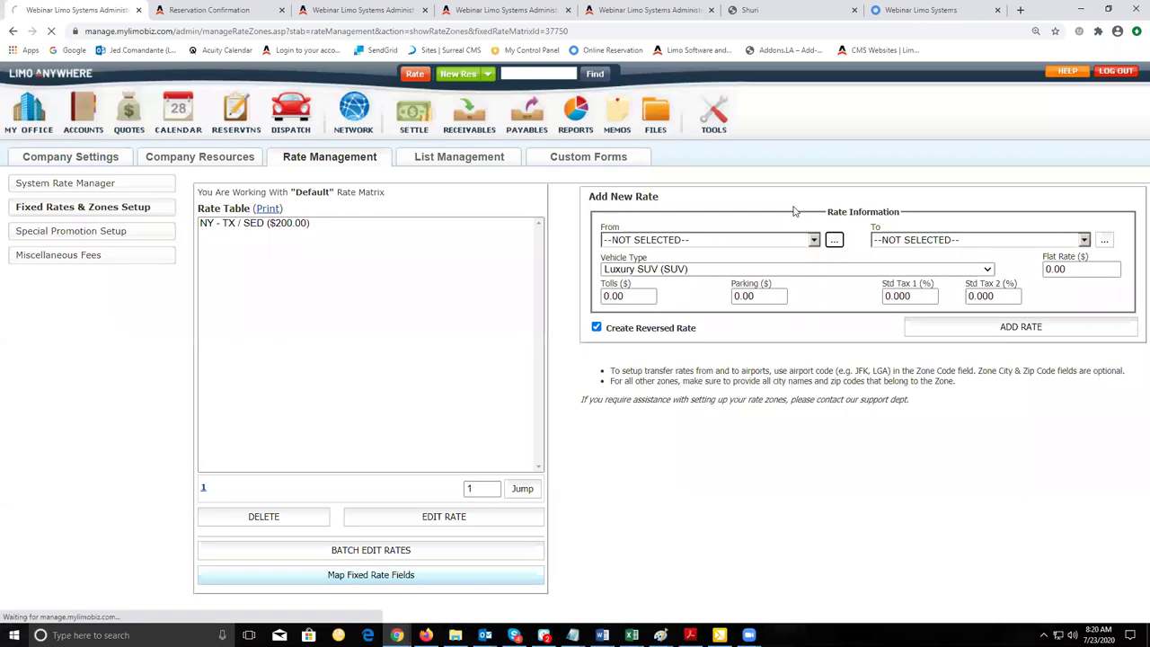
- Add a Sedan rate from JFK to NY with a flat rate of 85, including the reversed rate
left_click(718, 243)
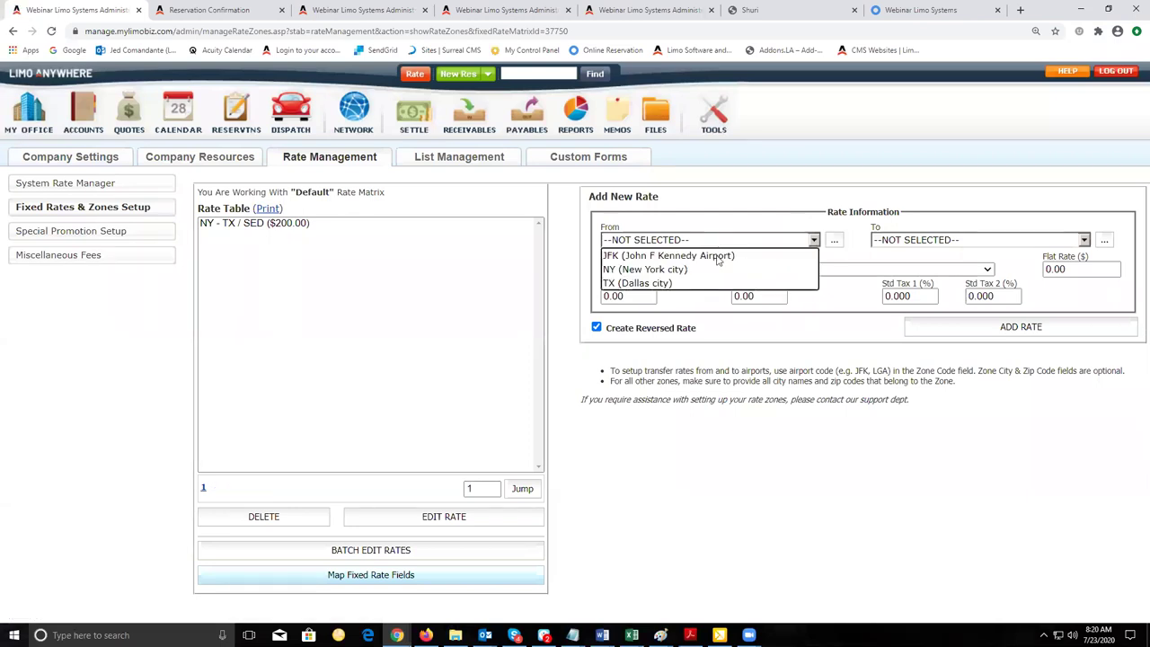
left_click(718, 259)
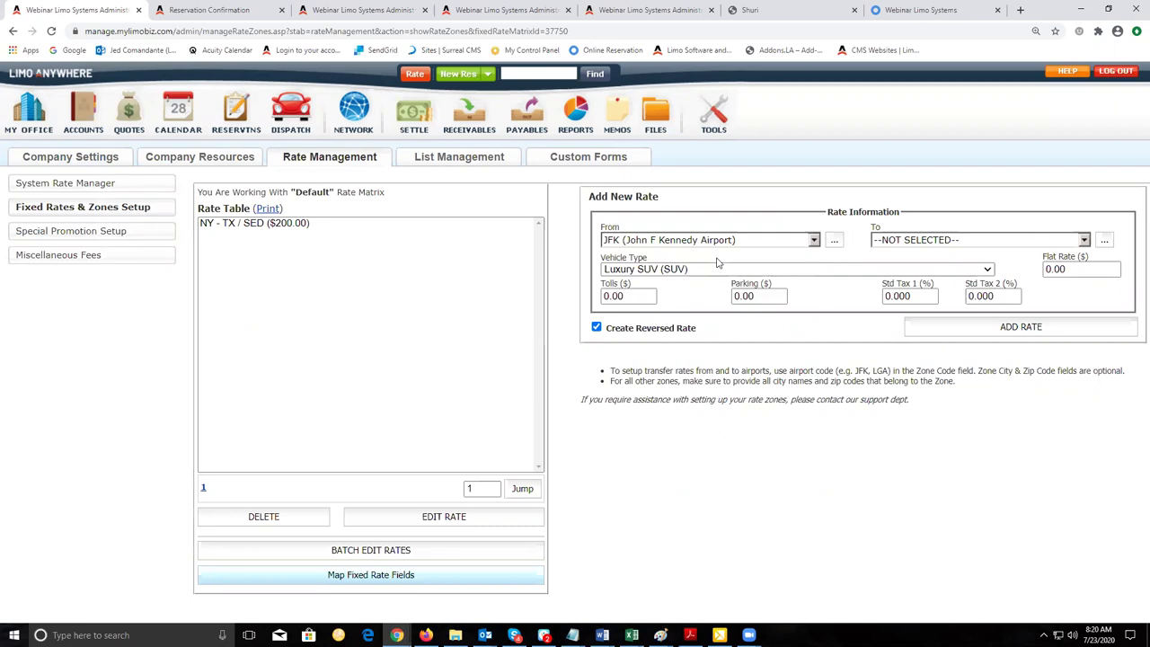
left_click(897, 243)
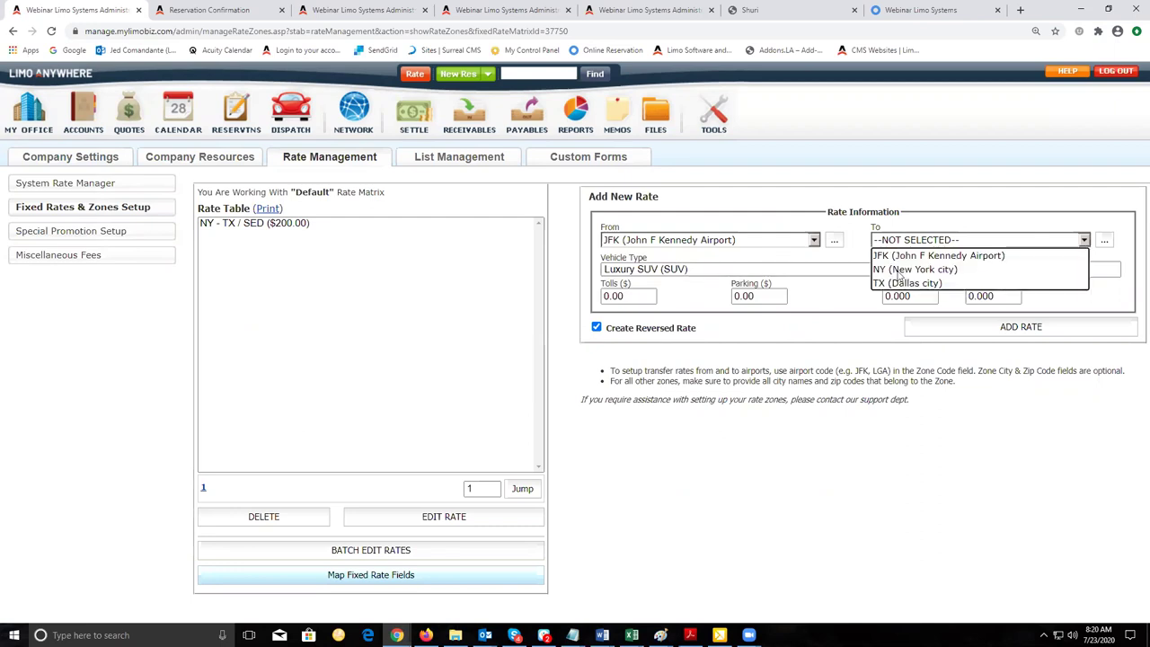
left_click(898, 269)
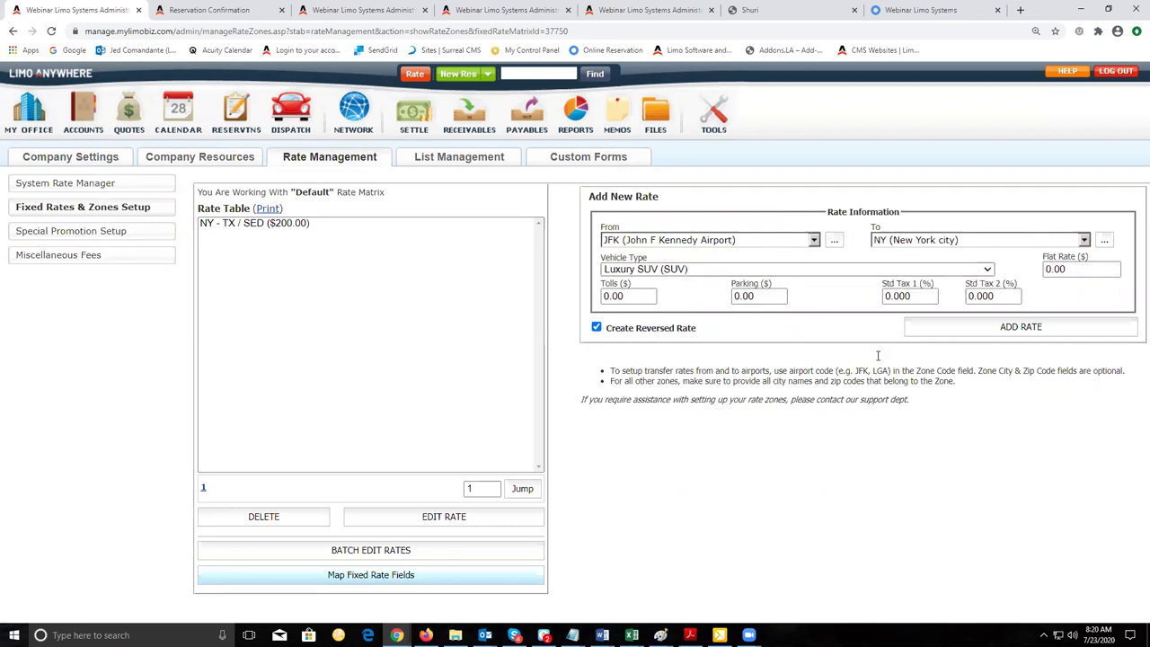
left_click(702, 269)
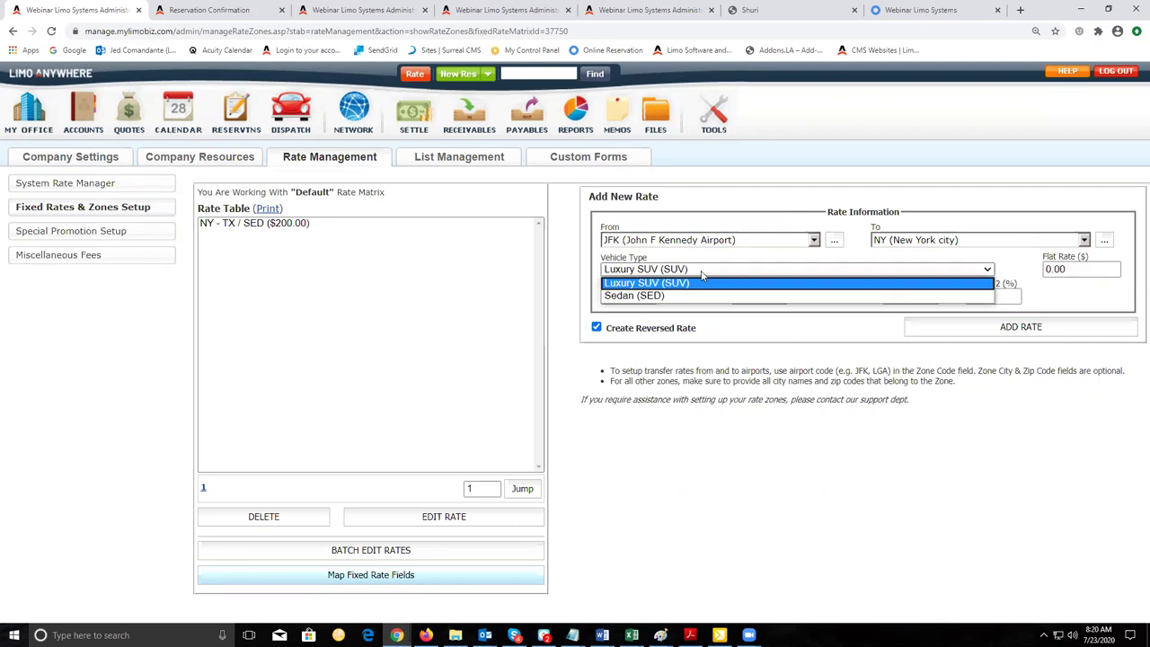
left_click(702, 297)
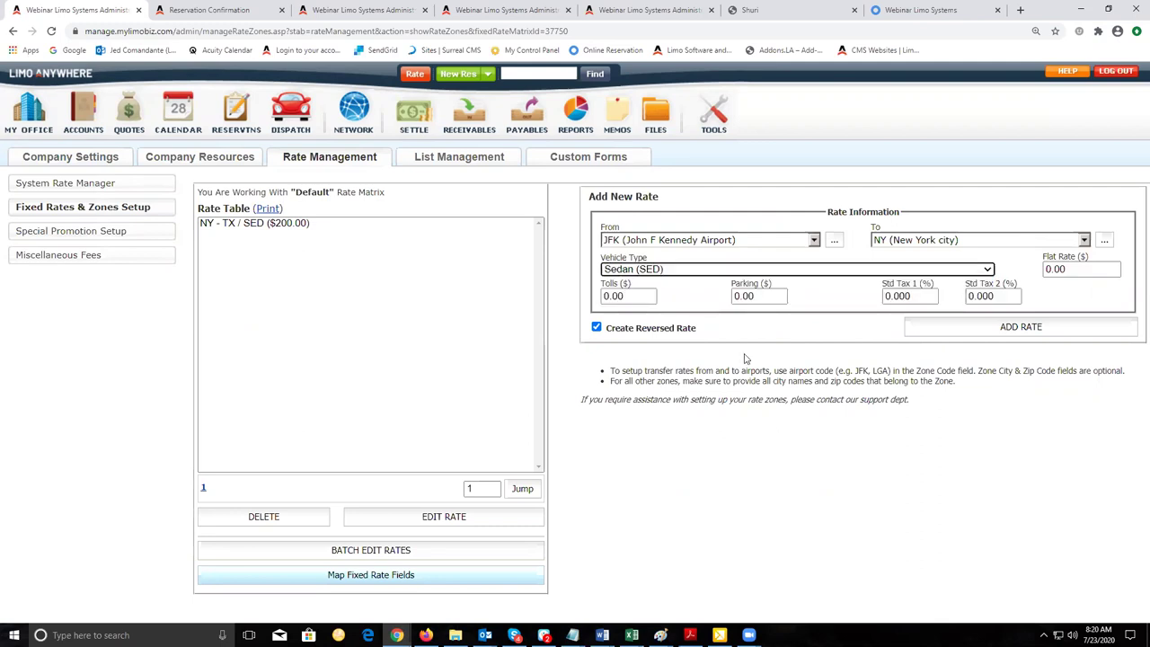
left_click(1070, 270)
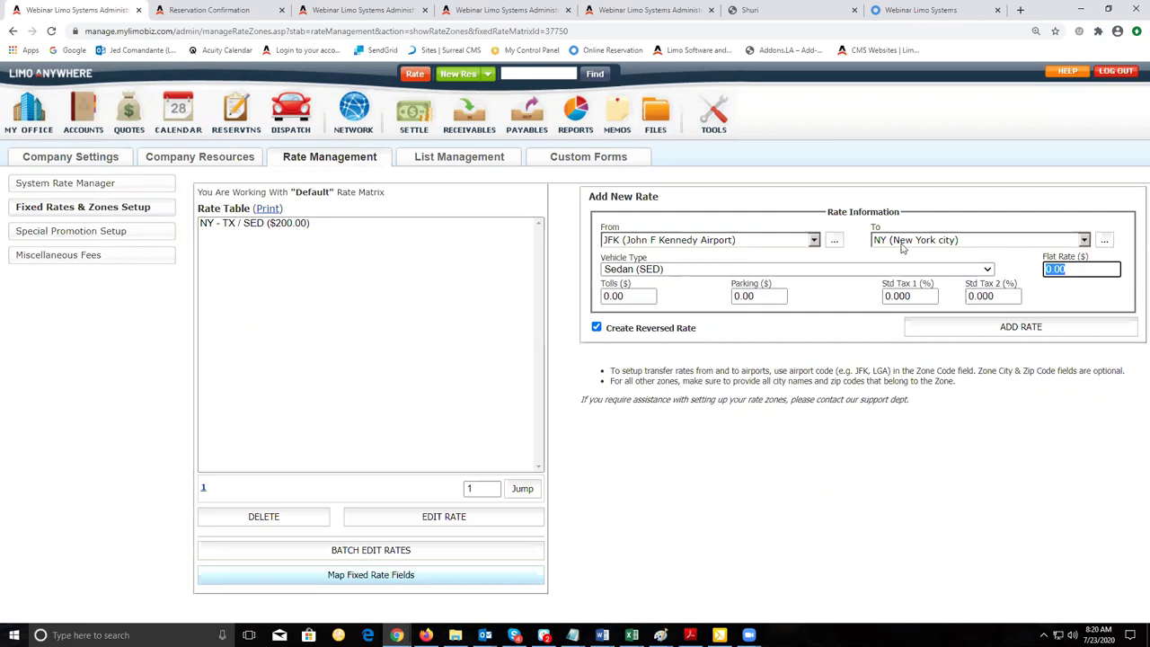
type("85")
left_click(907, 410)
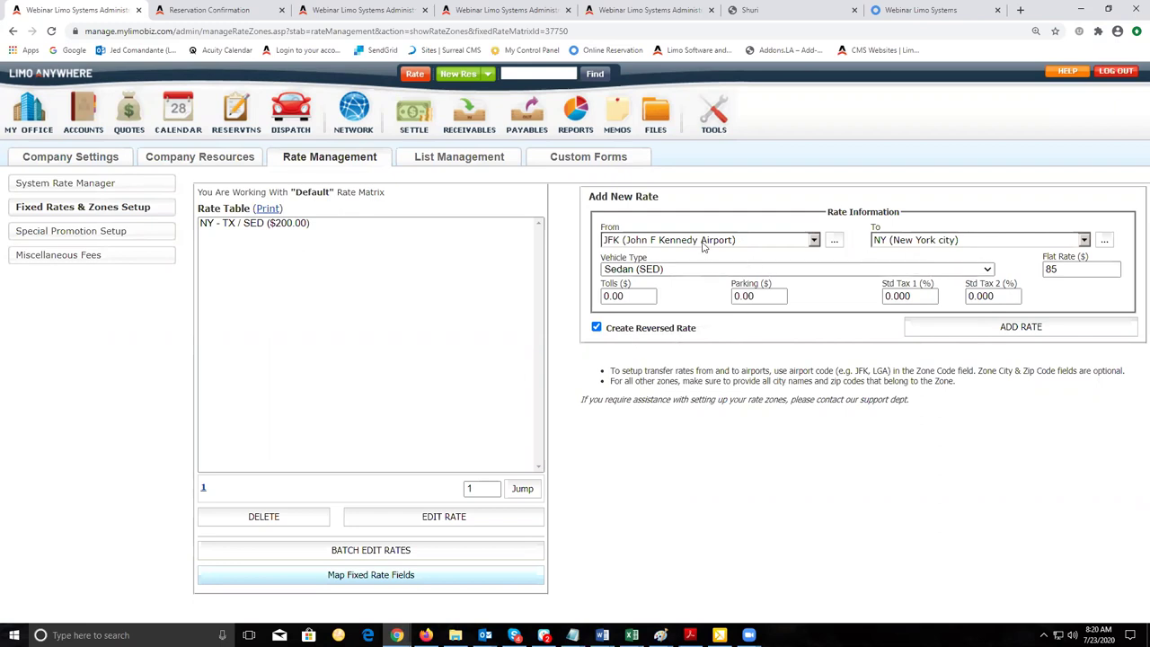
left_click(984, 328)
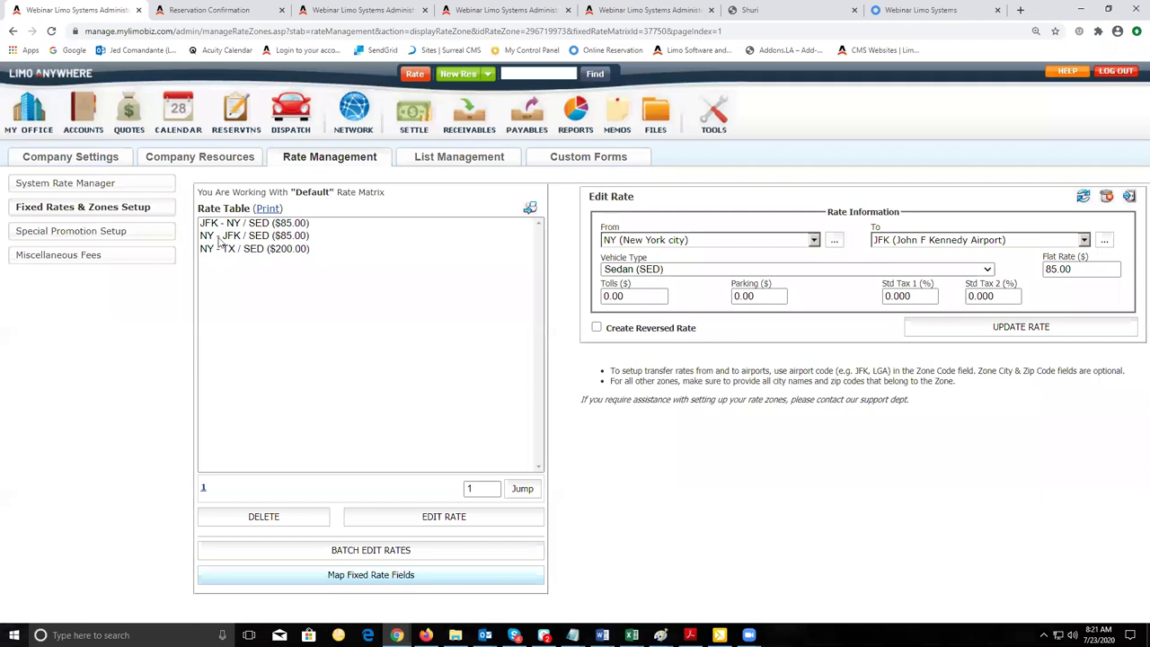
- Open the NY - JFK sedan rate for editing and look over the zones in the zone manager
left_click(286, 237)
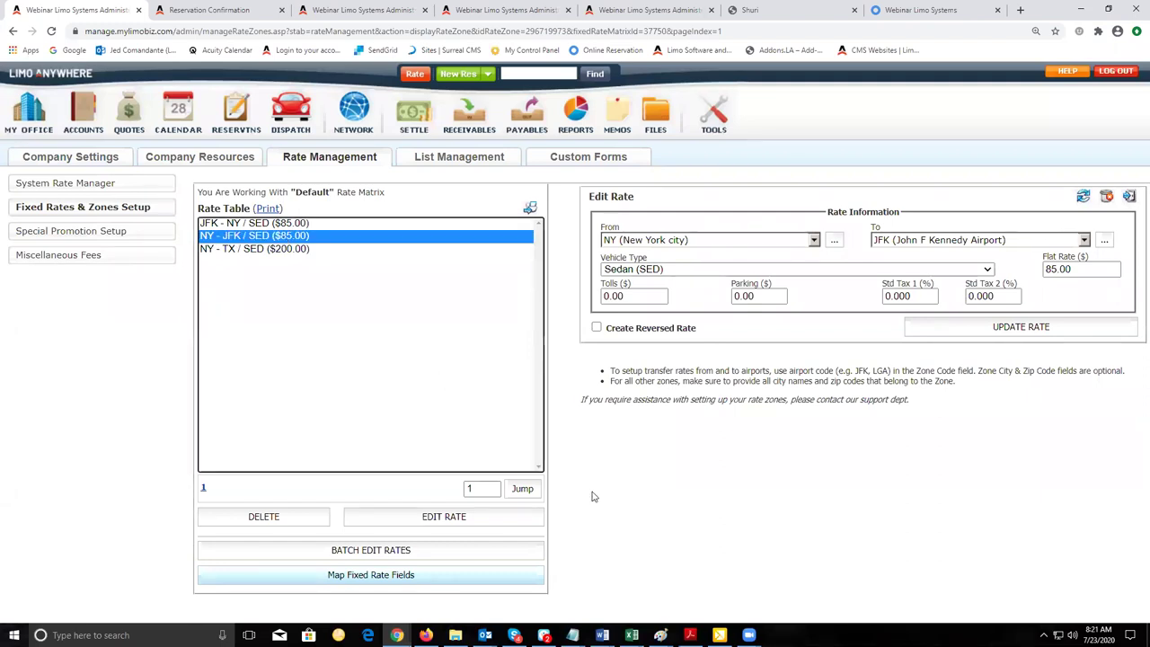
left_click(449, 518)
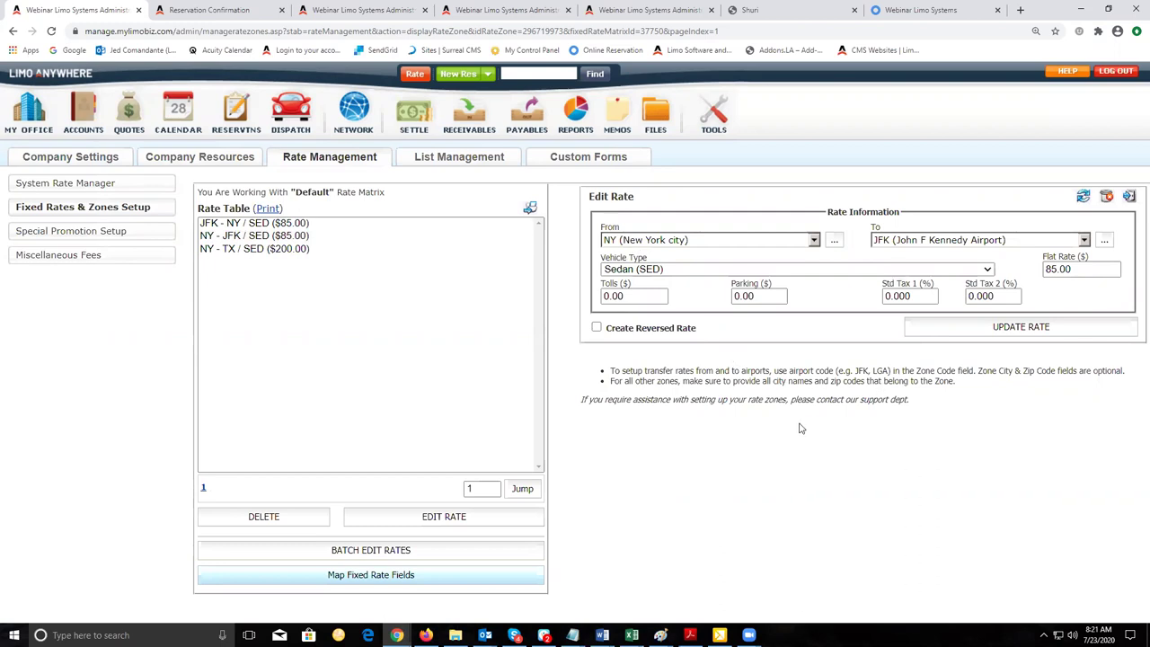
left_click(835, 240)
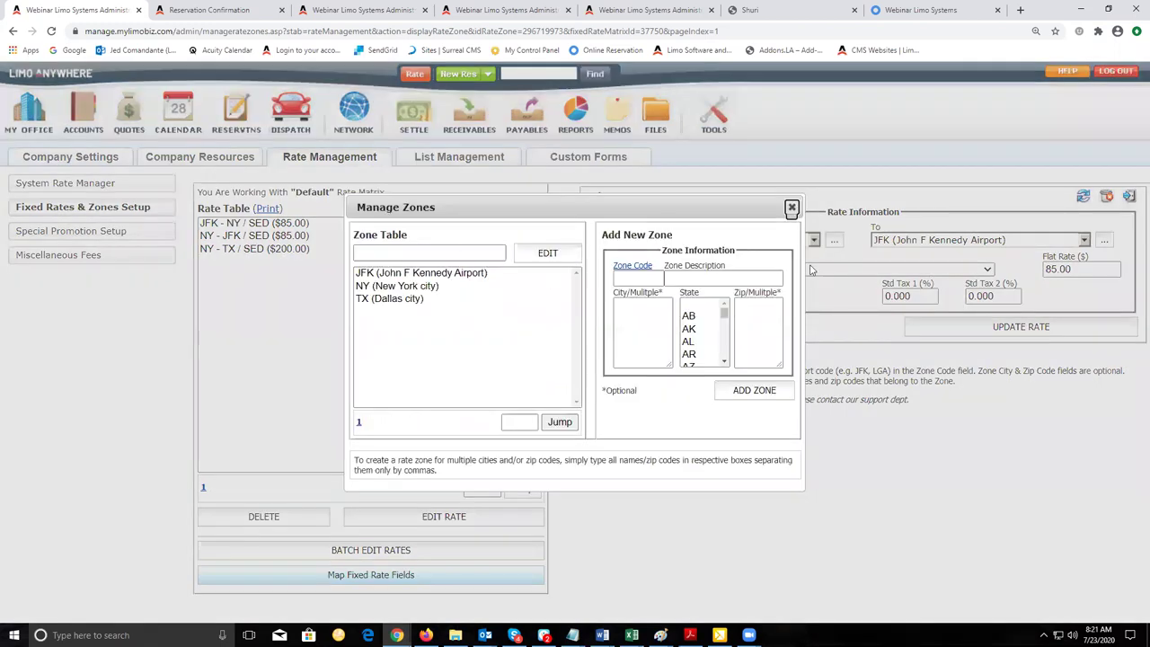
left_click(791, 208)
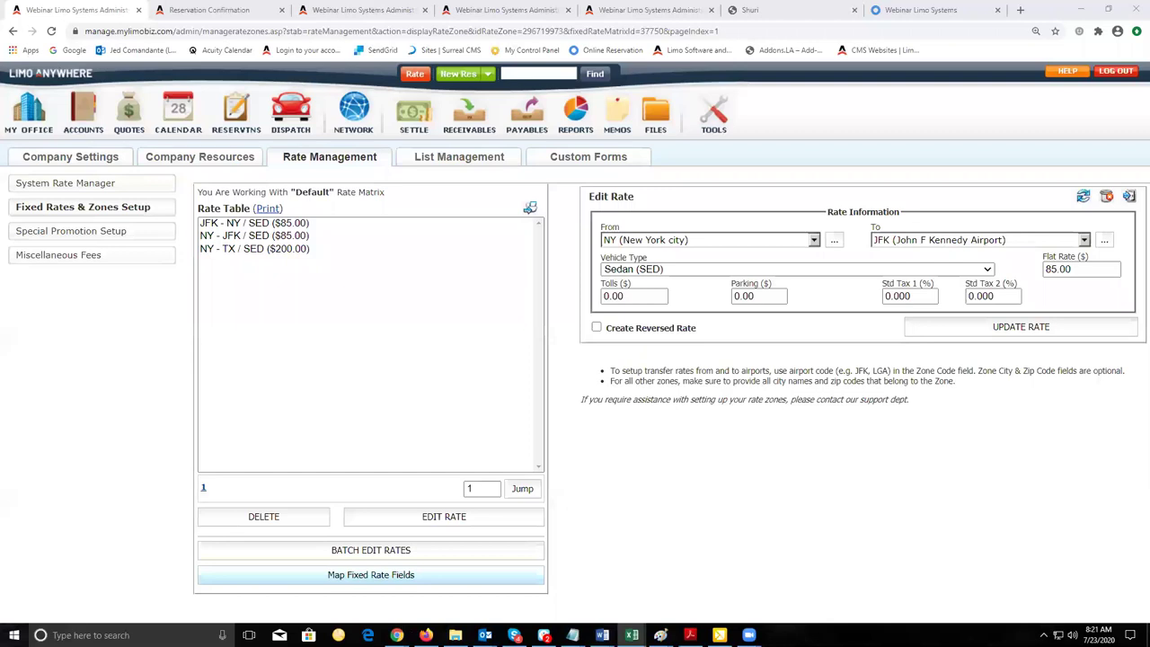
- Compare the zone manager's new-zone fields with the columns of the TEMPLATE_Zones workbook in Excel, and close both views
left_click(833, 240)
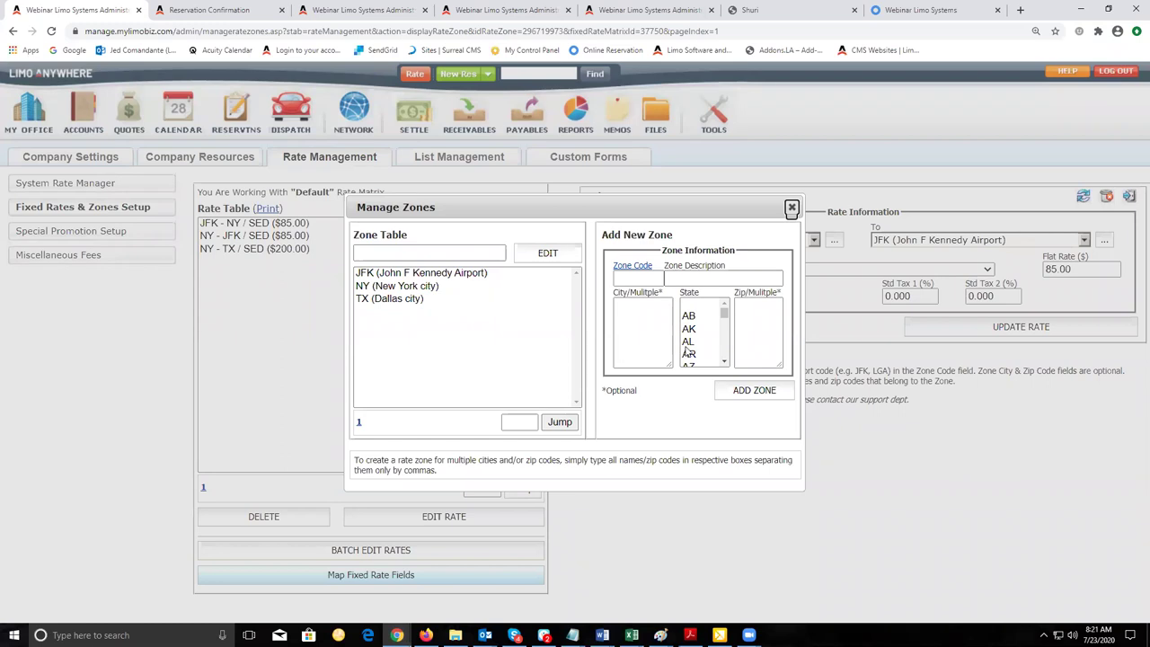
key("alt+Tab")
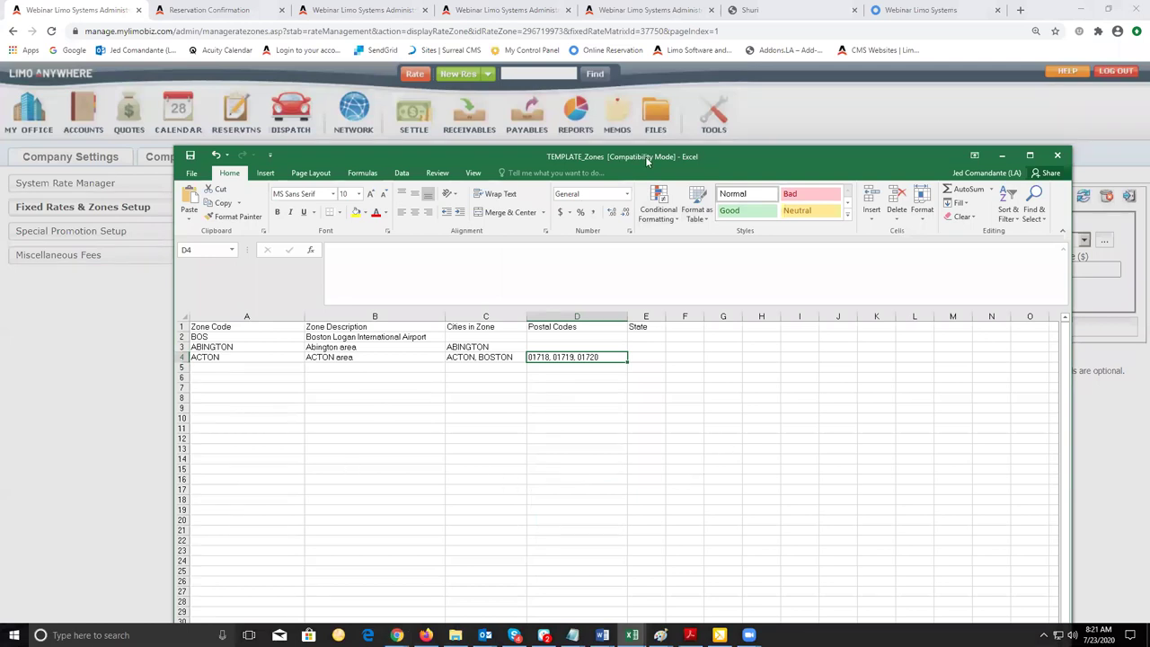
left_click(1002, 156)
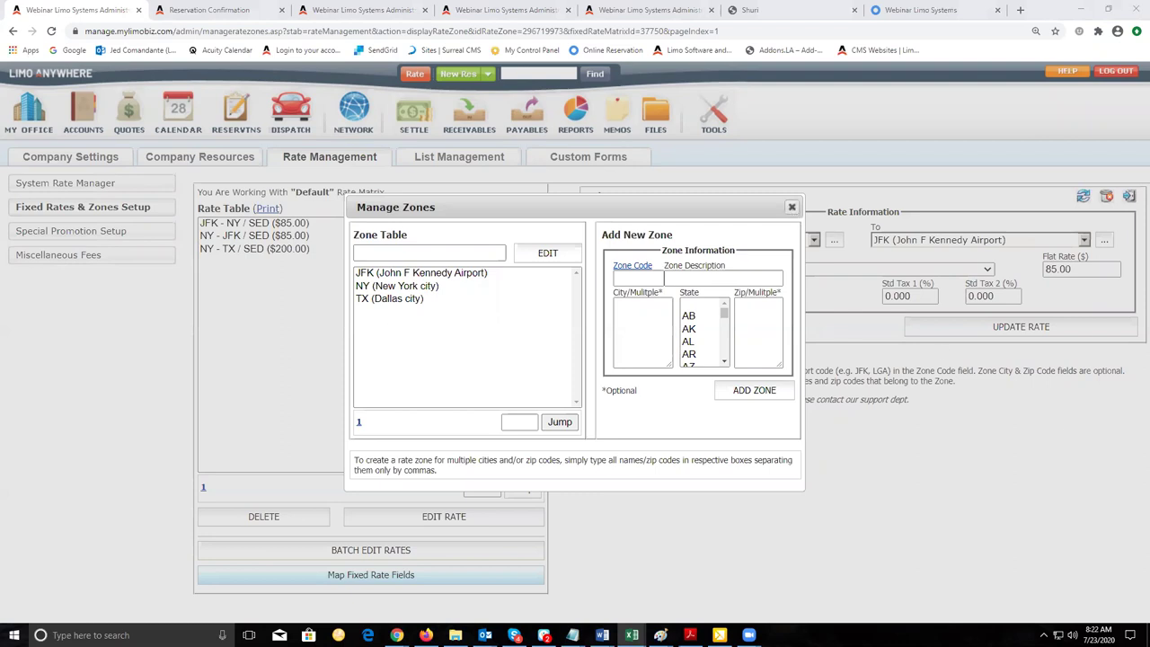
left_click(791, 207)
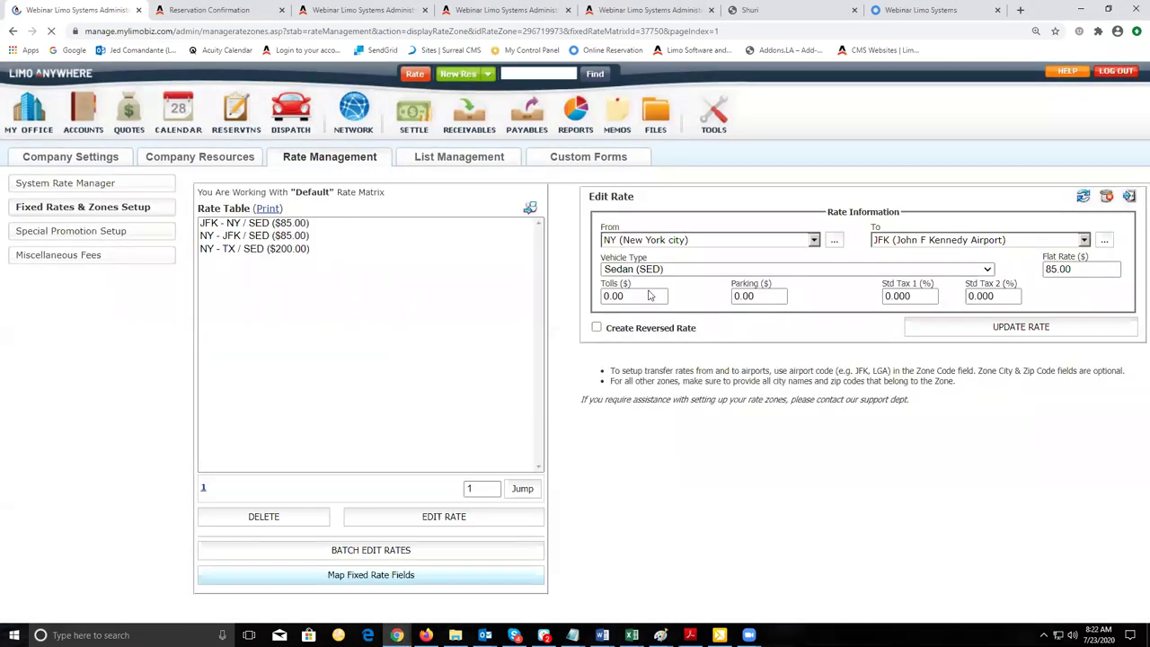
- Switch to the TEMPLATE_Rates workbook in Excel and examine its Matrix and Is Default Matrix columns beside the rate table
key("alt+Tab")
left_click_drag(649, 295, 594, 354)
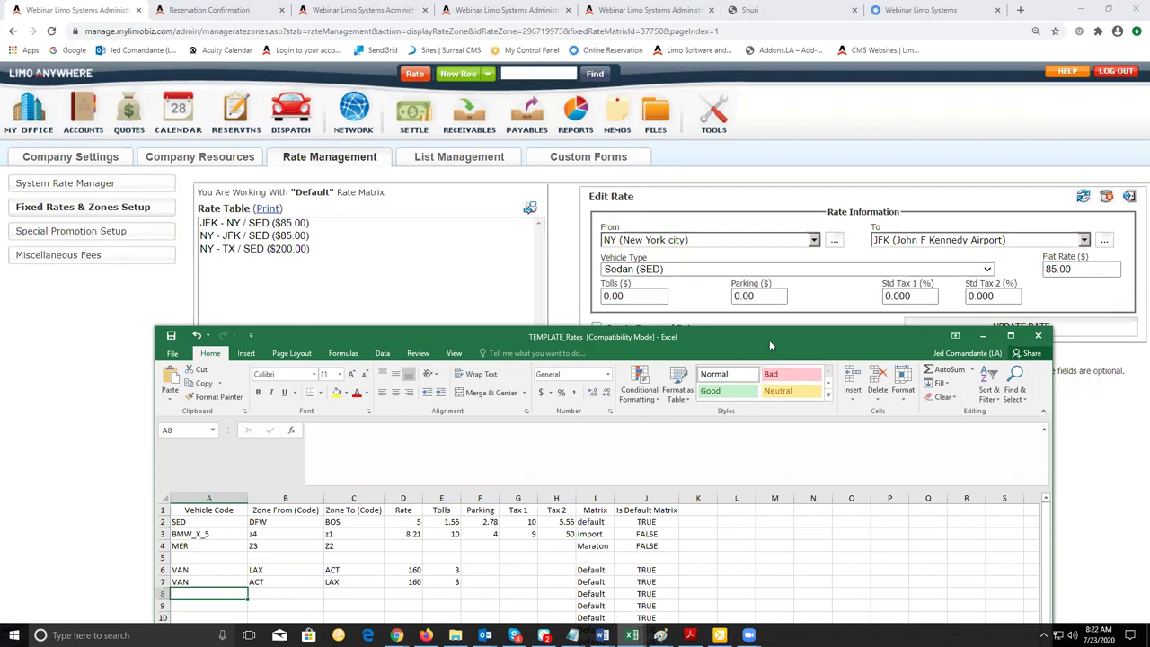
left_click_drag(628, 328, 629, 109)
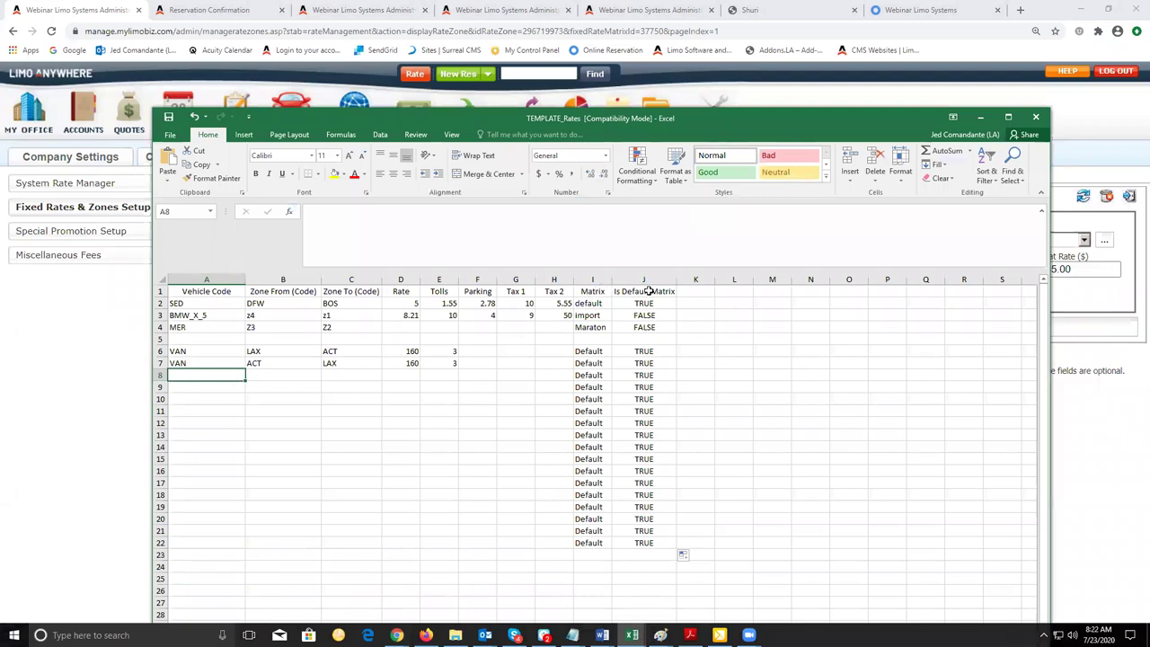
left_click(595, 291)
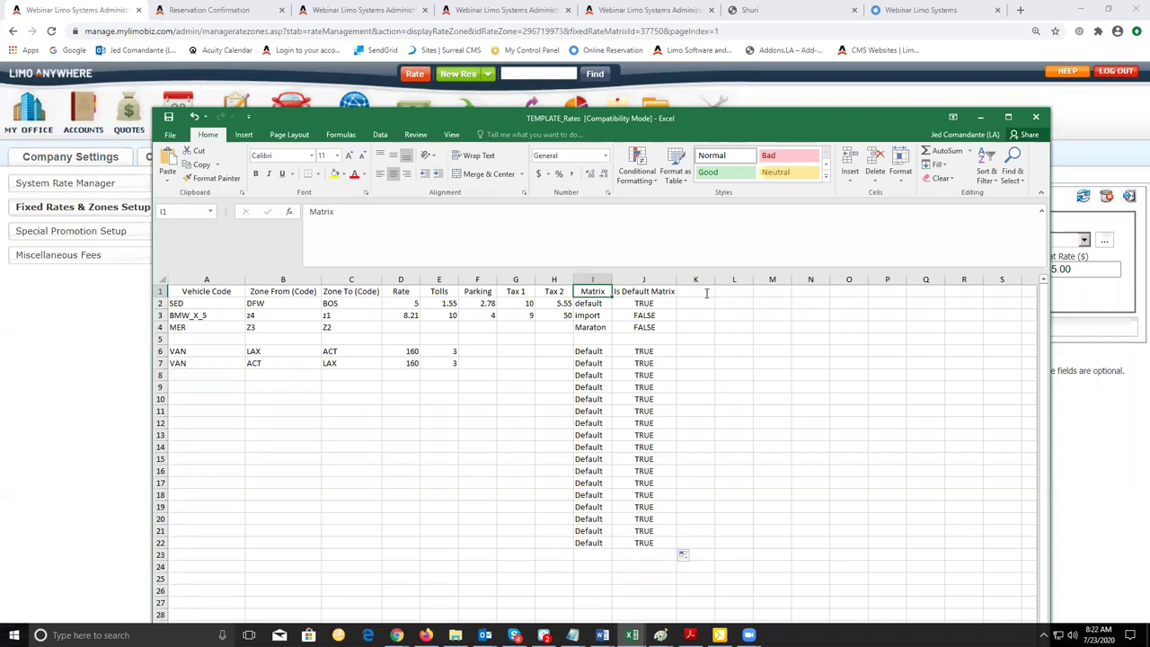
left_click_drag(692, 133, 937, 128)
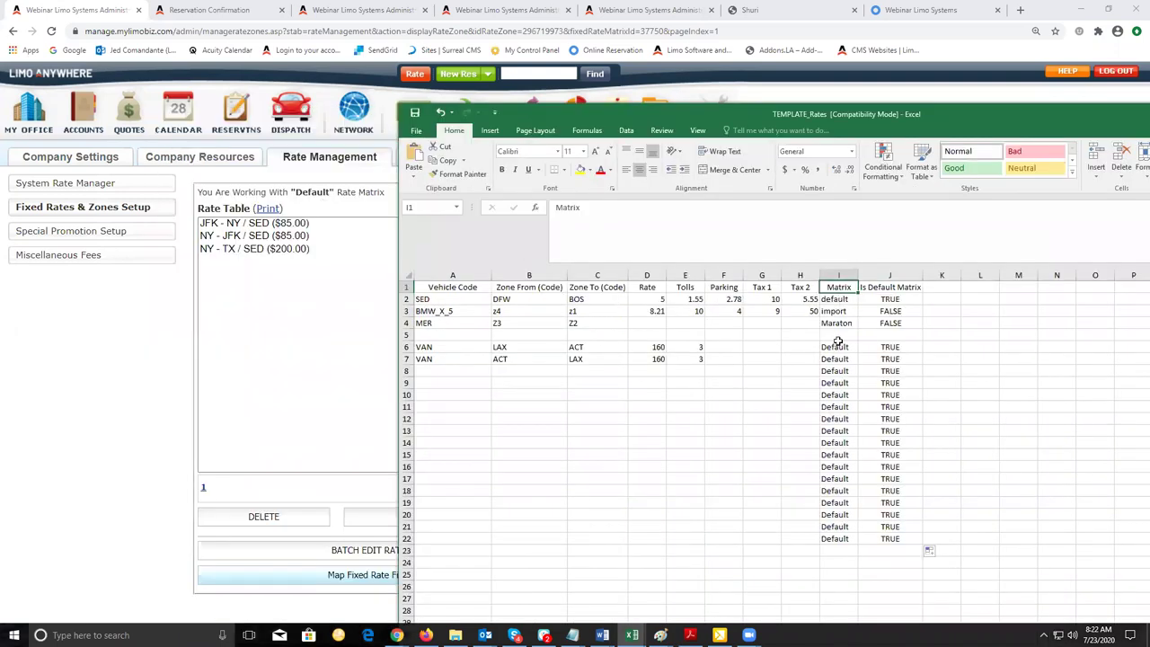
key("ctrl+Down")
key("ctrl+Down")
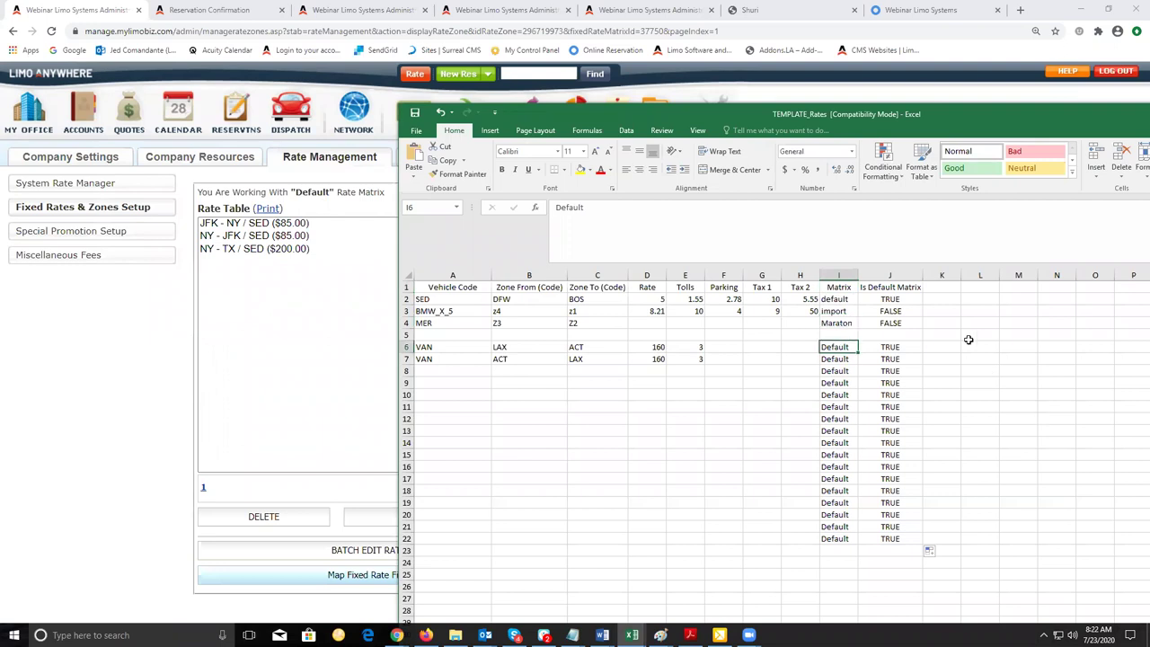
left_click(894, 288)
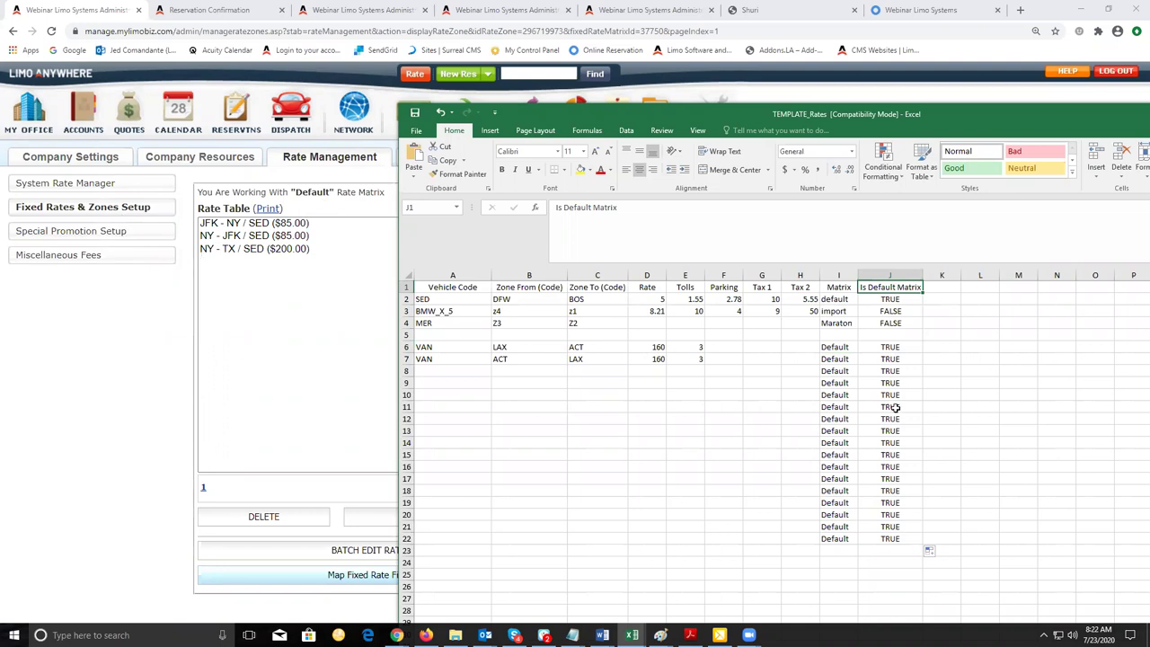
- Switch from the TEMPLATE_Rates workbook back to Limo Anywhere and open the Luxury SUV vehicle type's hourly rates for editing
left_click(906, 345)
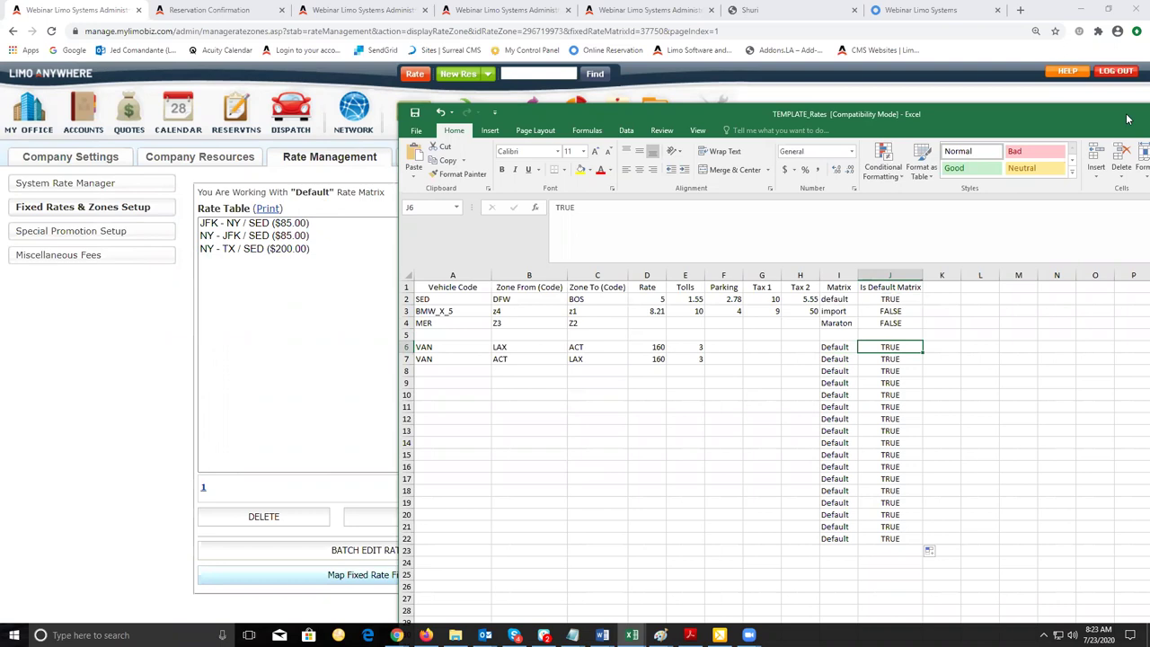
key("alt+Tab")
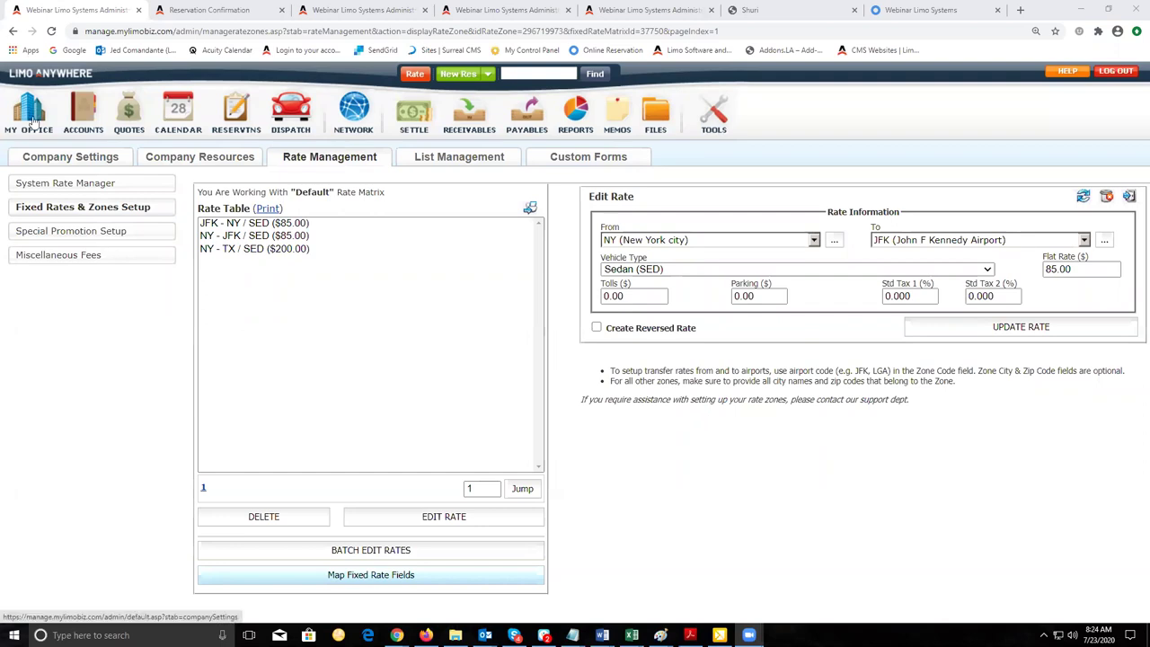
left_click(206, 165)
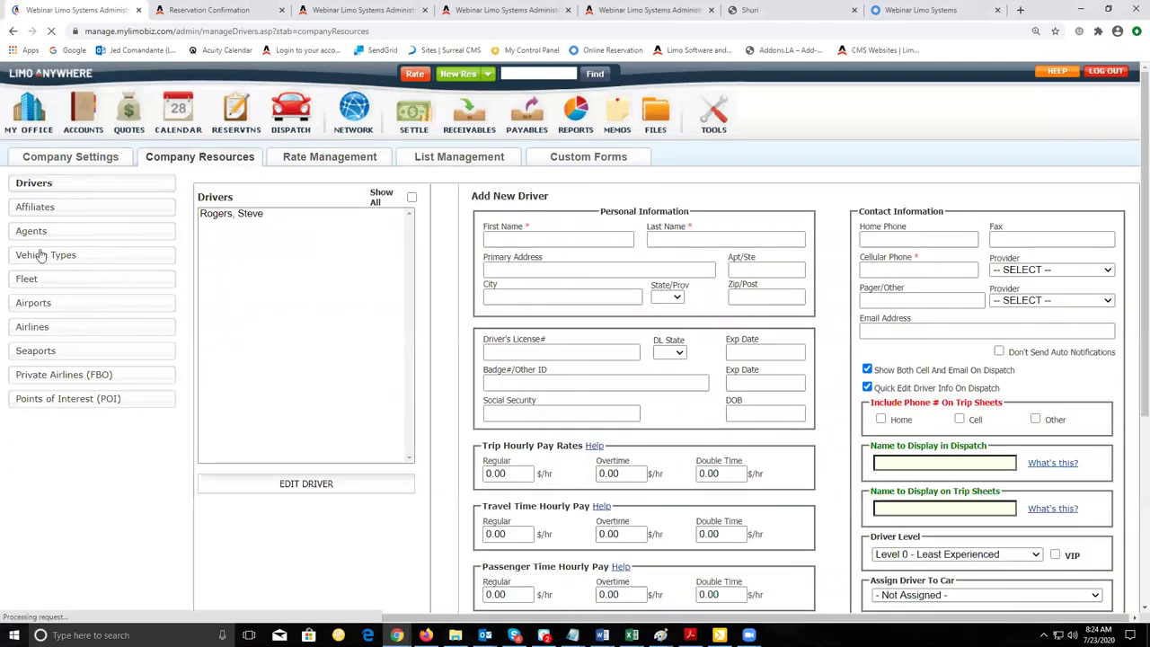
left_click(40, 255)
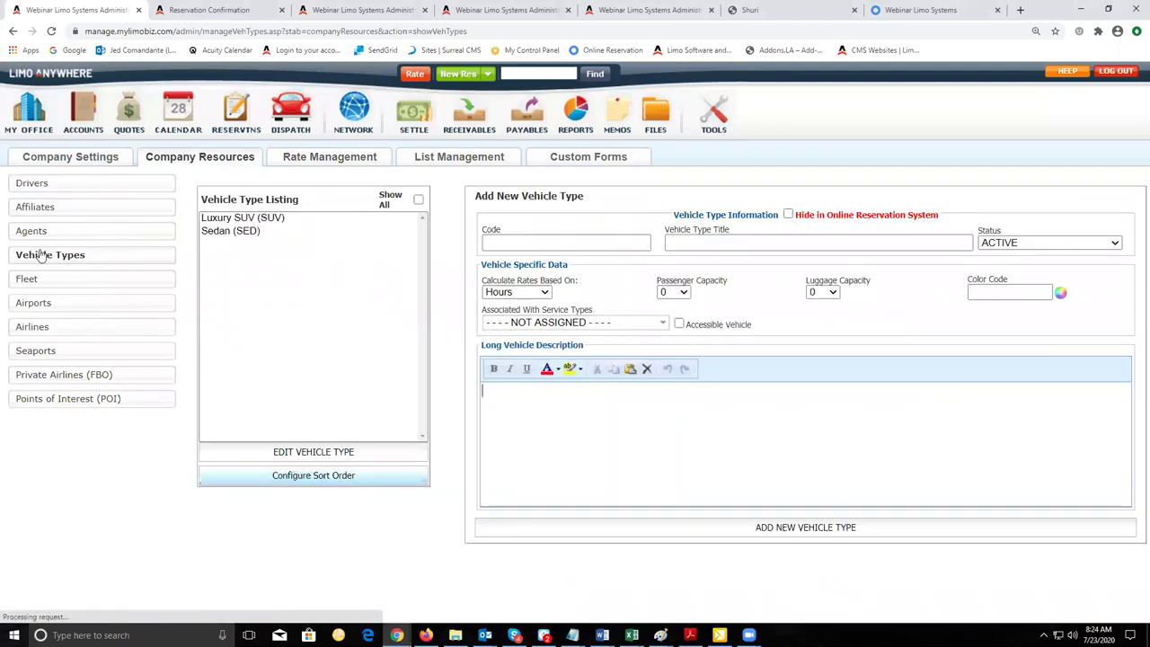
left_click(268, 222)
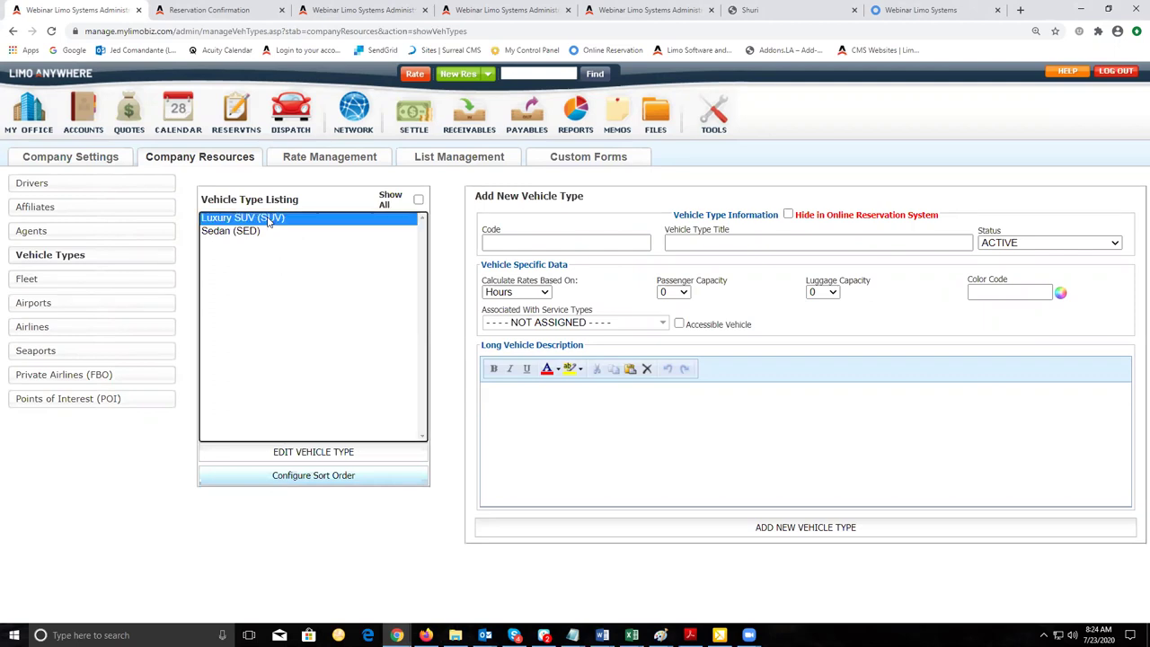
left_click(313, 452)
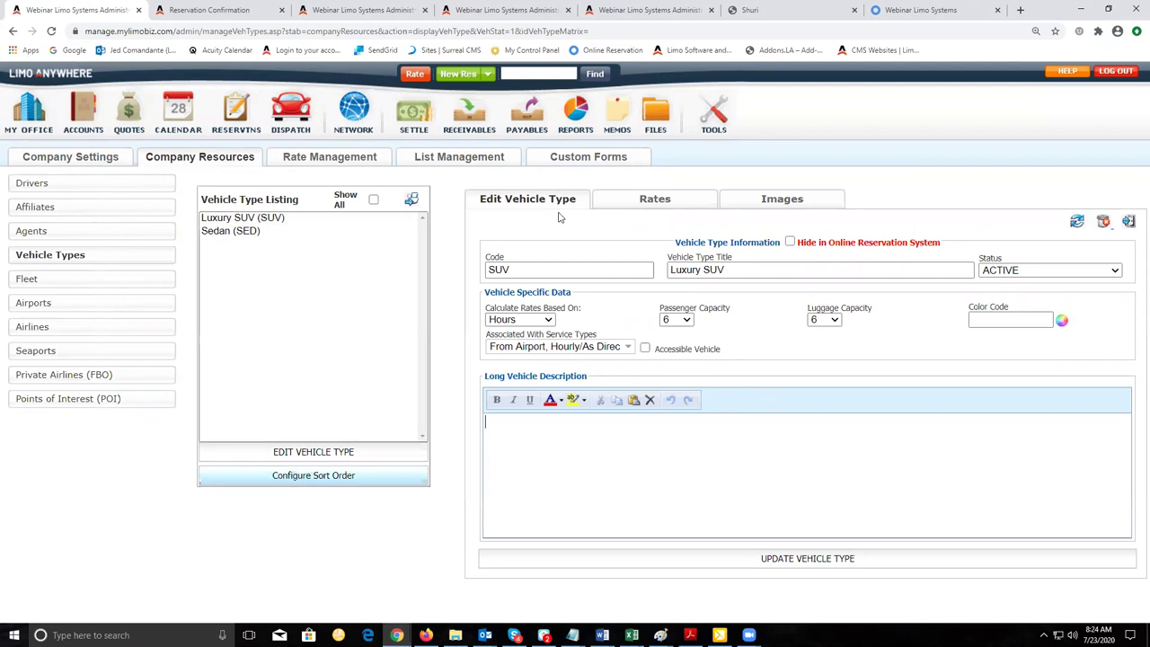
left_click(645, 205)
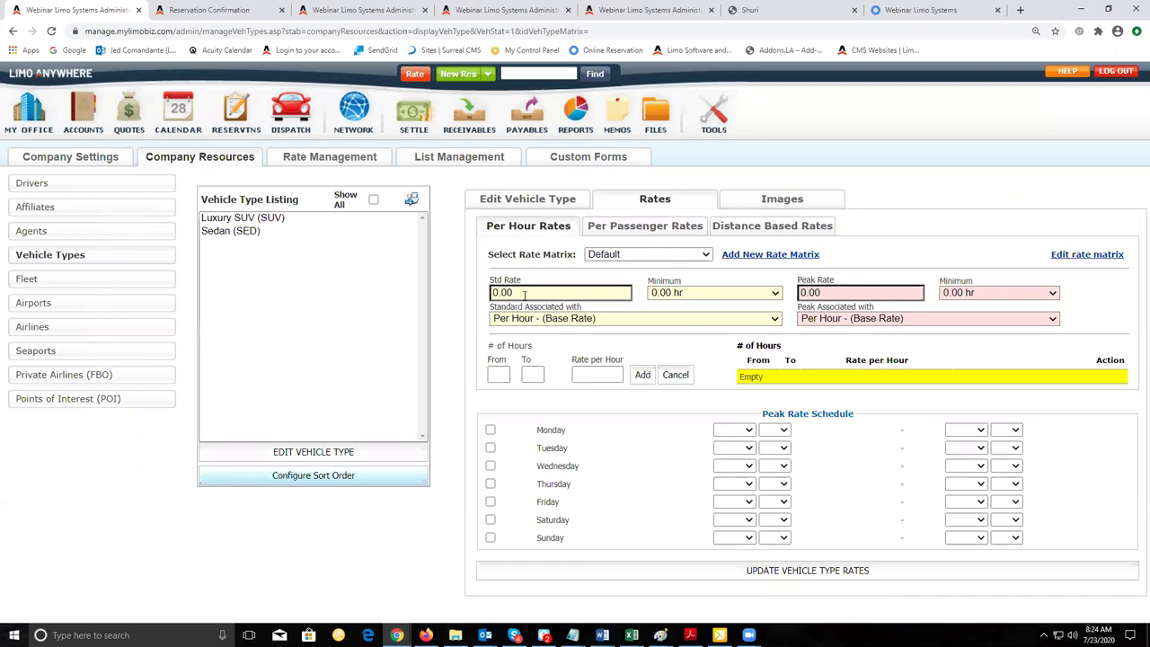
- Set the Luxury SUV's standard hourly rate to 75 with a minimum of 1.00 hr
left_click_drag(532, 292, 429, 303)
type("75")
left_click(699, 301)
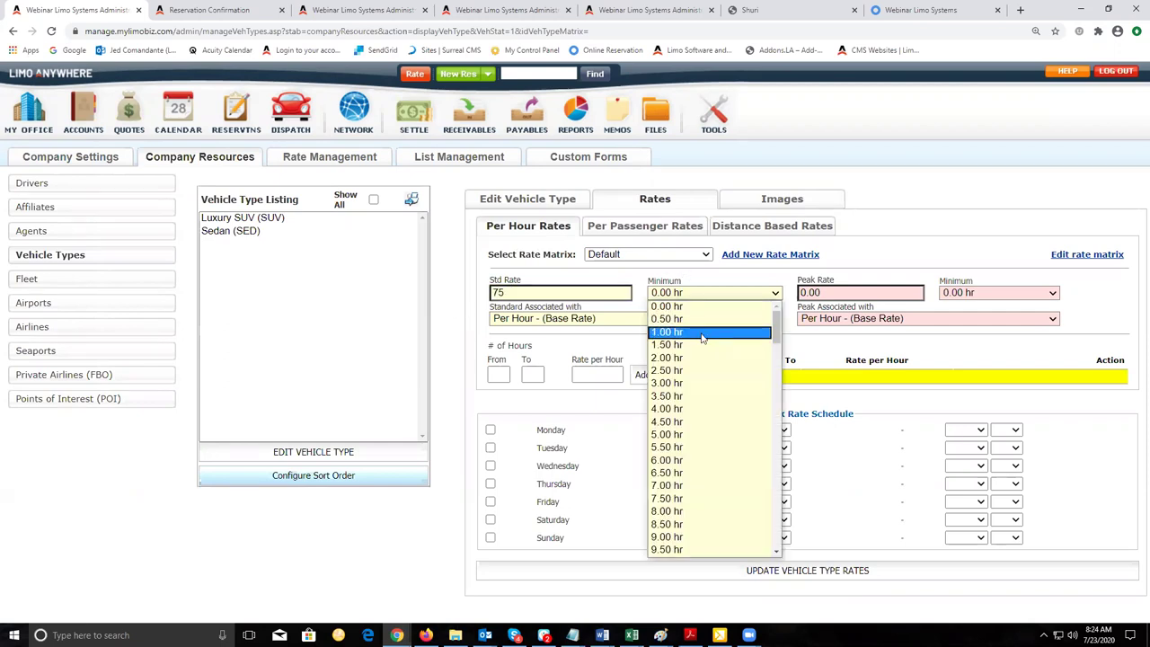
left_click(702, 335)
left_click(892, 263)
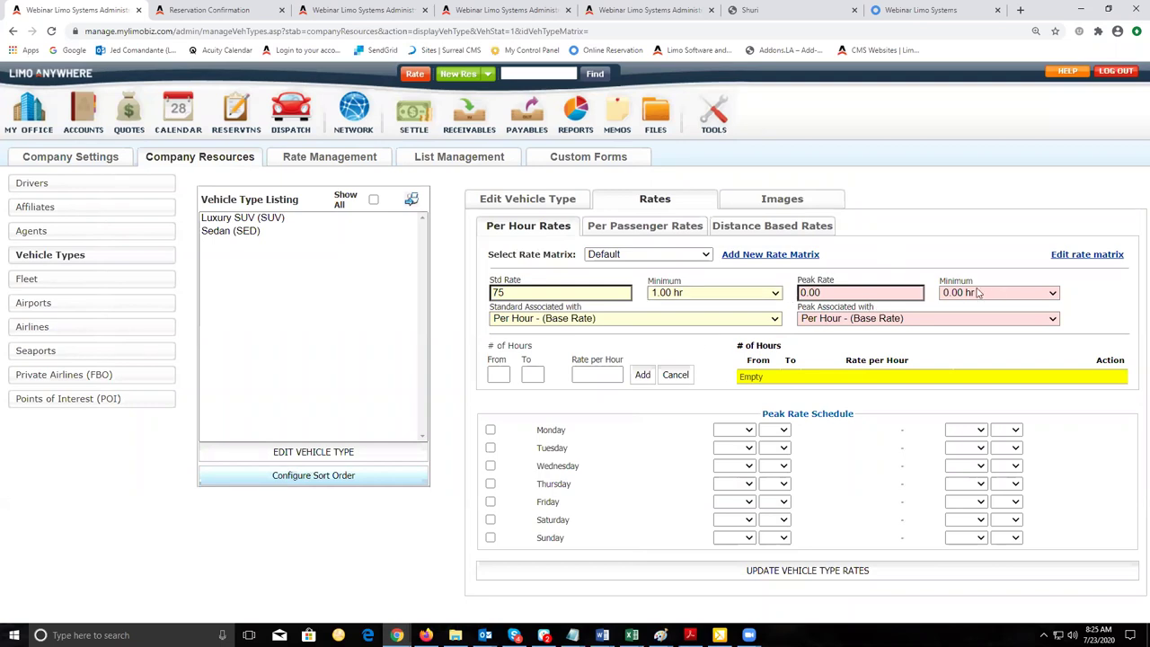
- Set the Luxury SUV's peak hourly rate to 85 with a minimum of 1.00 hr
left_click_drag(830, 297, 788, 300)
type("85")
left_click(965, 294)
left_click(967, 334)
- Schedule the peak rate for Friday from 5:00 pm to 11:30 pm and save the vehicle type rates
left_click(490, 504)
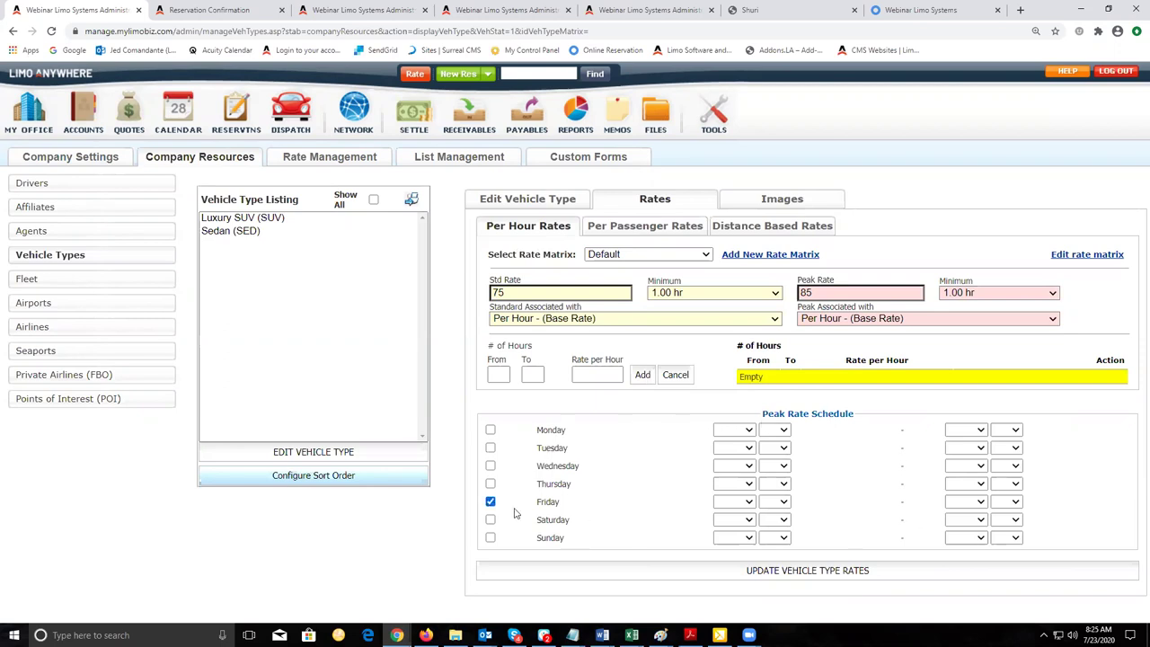
left_click(749, 501)
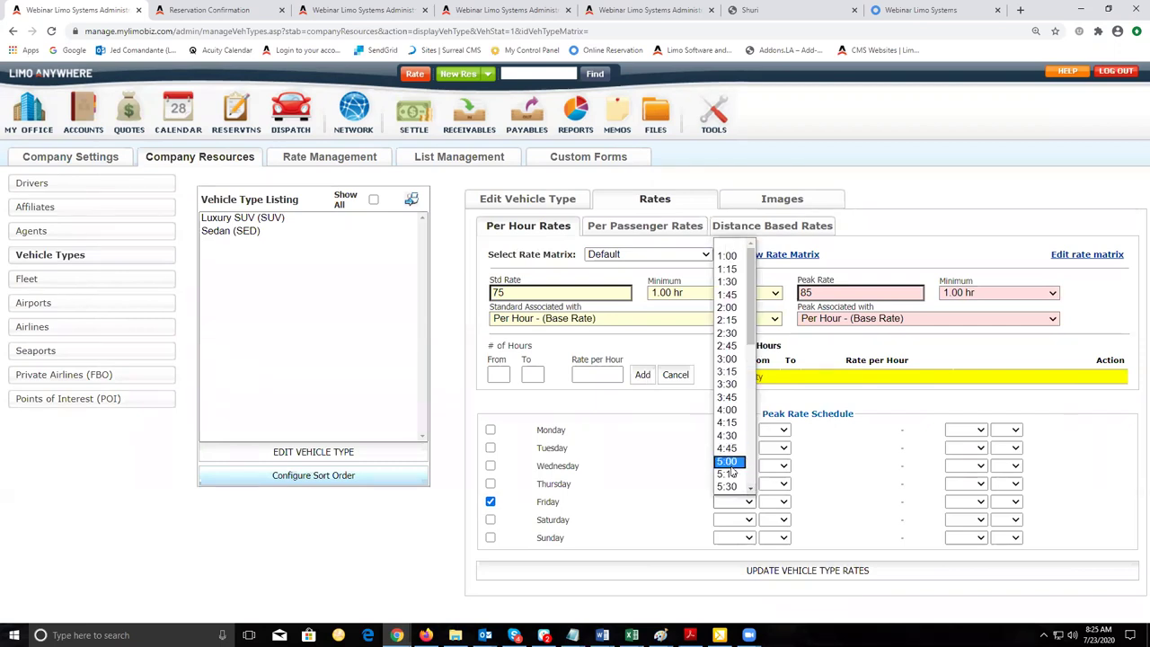
left_click(729, 448)
left_click(773, 501)
left_click(773, 542)
left_click(979, 503)
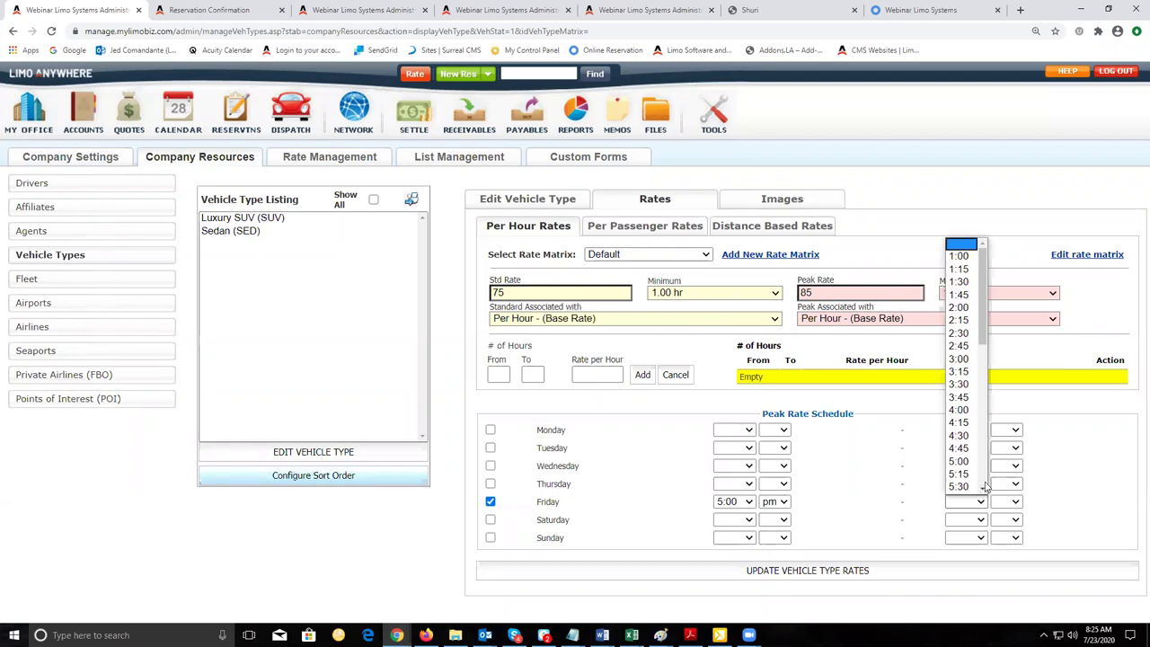
scroll(985, 486, "down", 3)
scroll(986, 486, "down", 4)
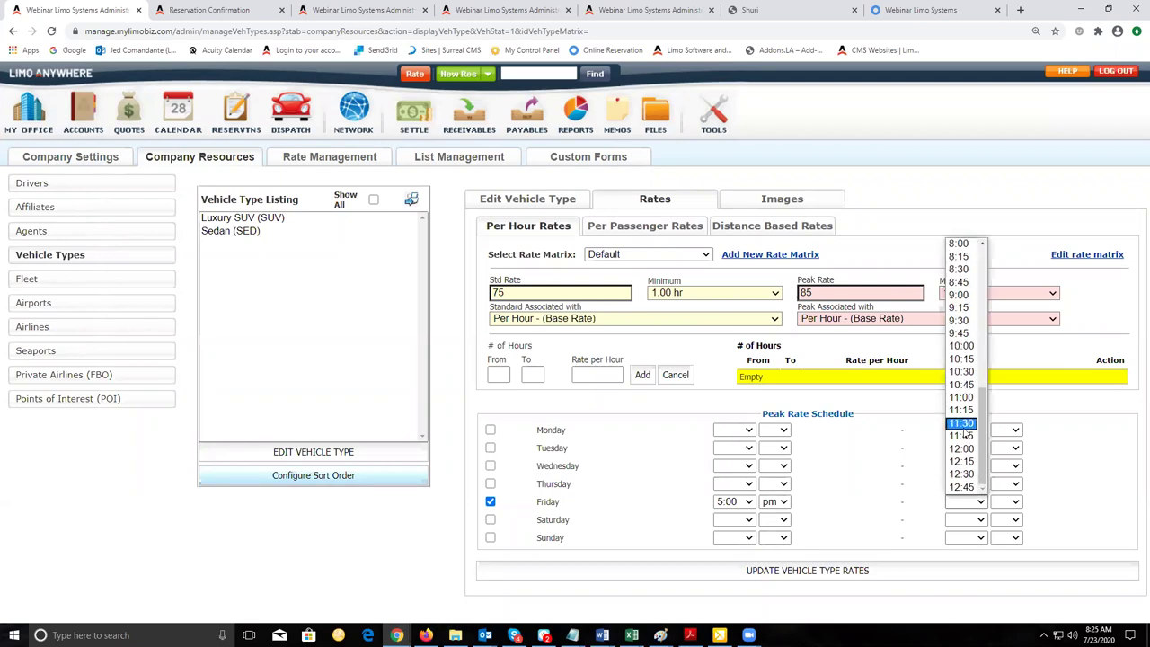
left_click(961, 428)
left_click(1006, 502)
left_click(1001, 540)
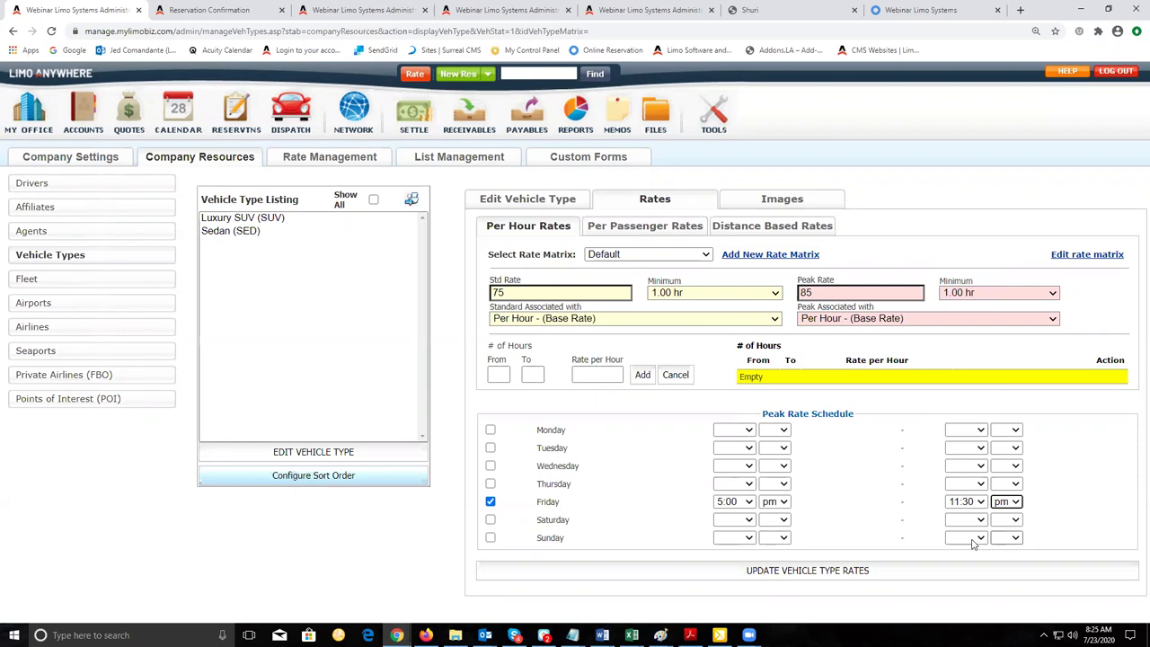
left_click(788, 571)
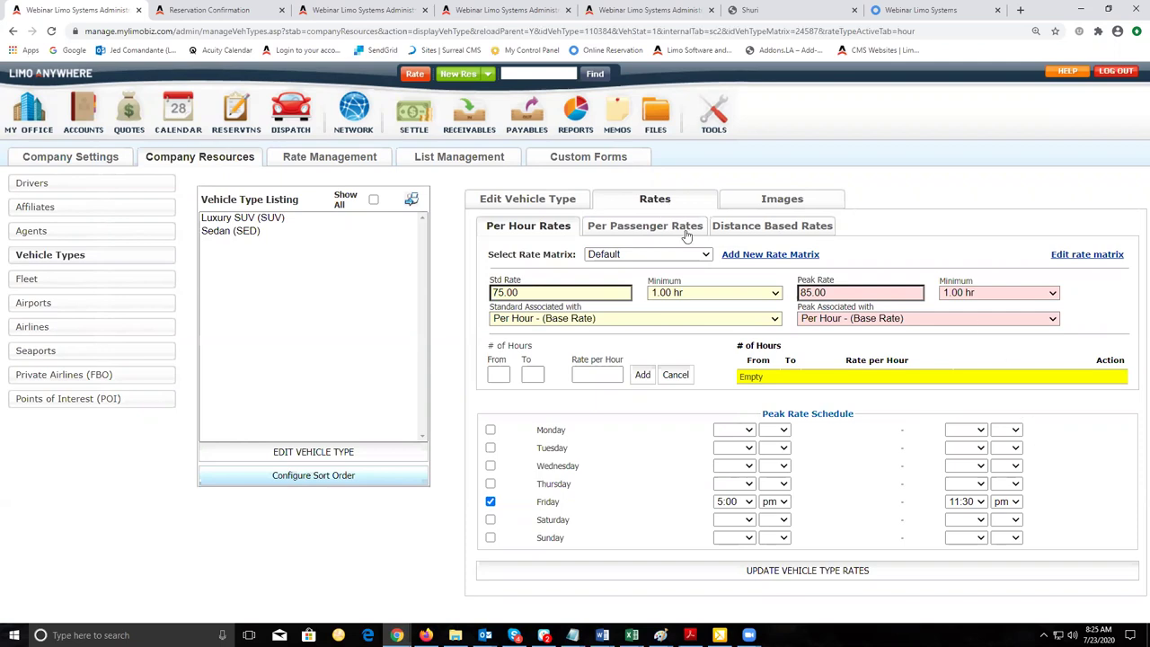
- Look over the Luxury SUV's distance based rates and the setting they require, comparing them with the per hour rates
left_click(762, 230)
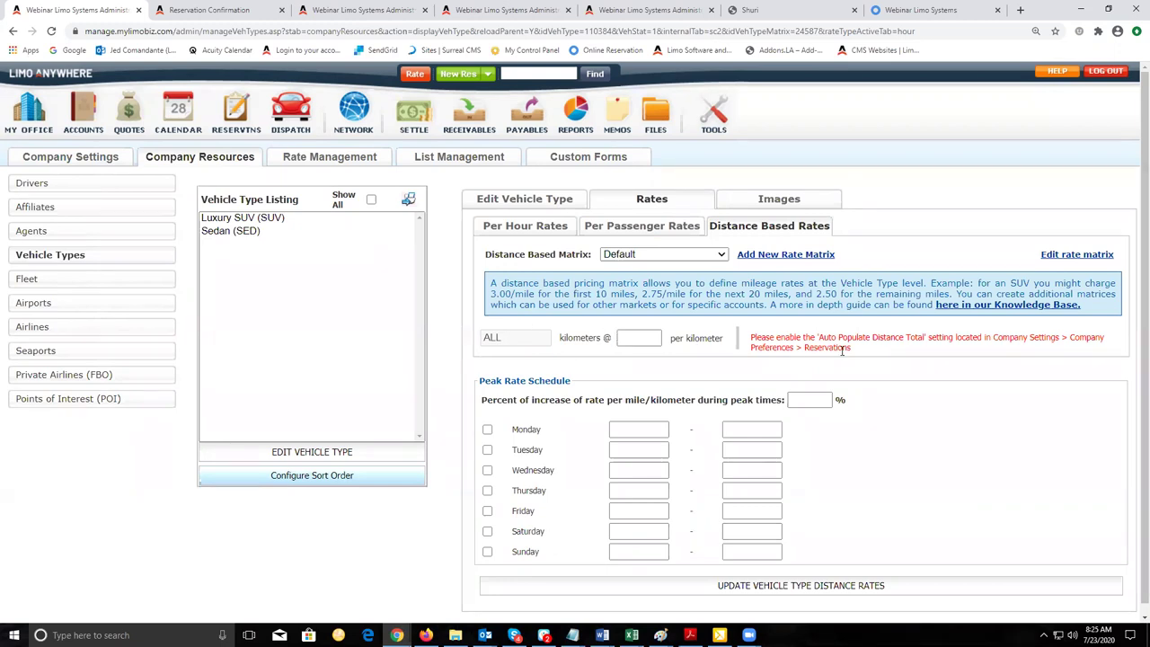
left_click(512, 233)
left_click(768, 229)
- In the company's reservation preferences, auto-populate the number of hours into Per Hour - (Base Rate) for all service types
left_click(74, 159)
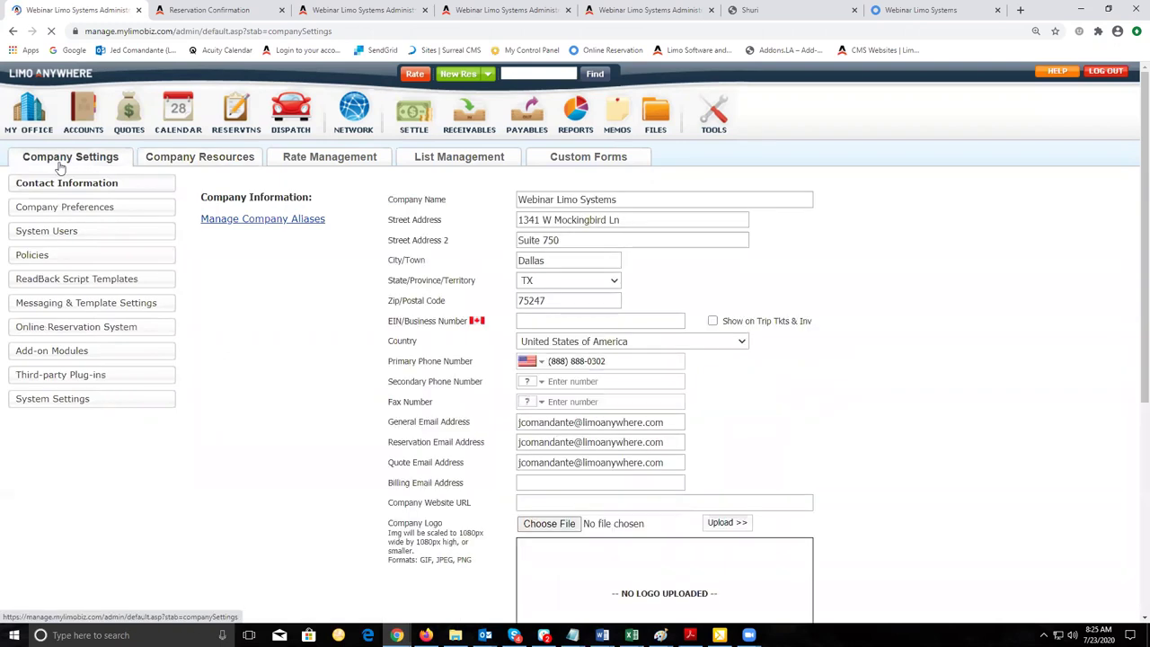
left_click(59, 209)
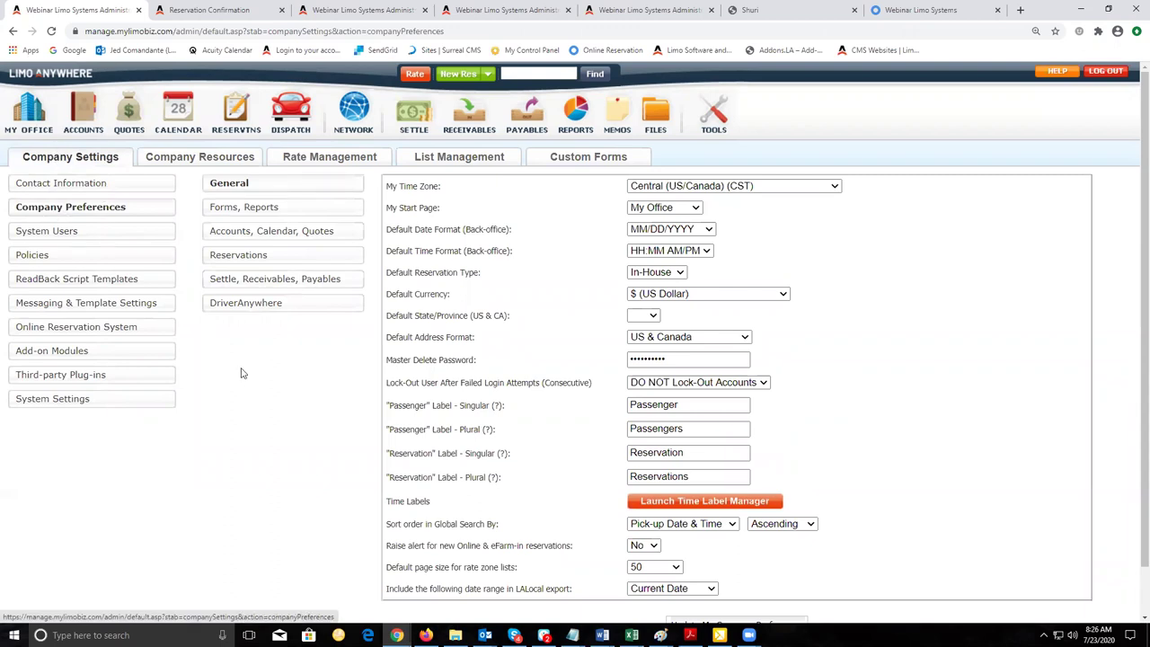
left_click(248, 260)
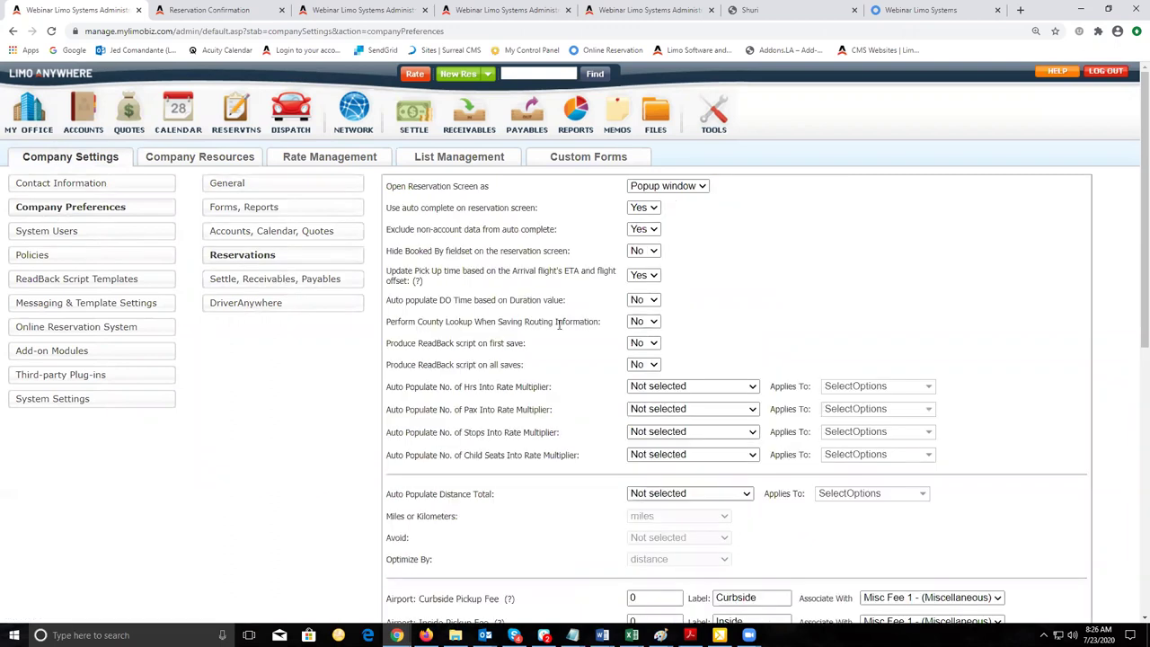
left_click_drag(377, 390, 544, 392)
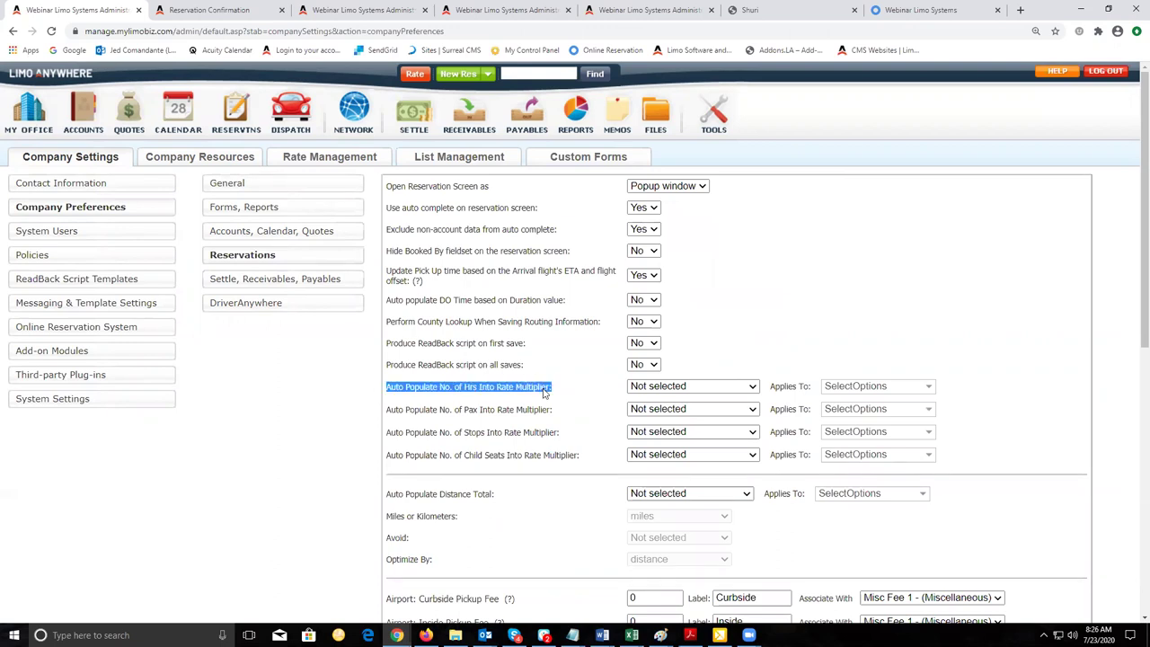
left_click(704, 388)
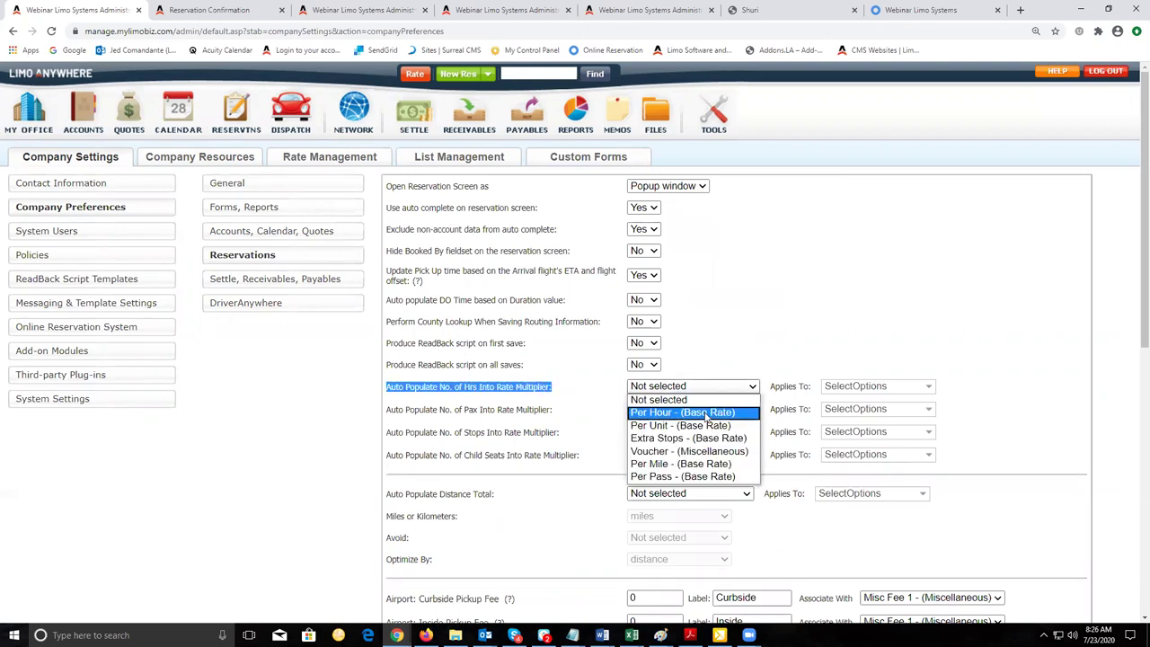
left_click(707, 414)
left_click(790, 349)
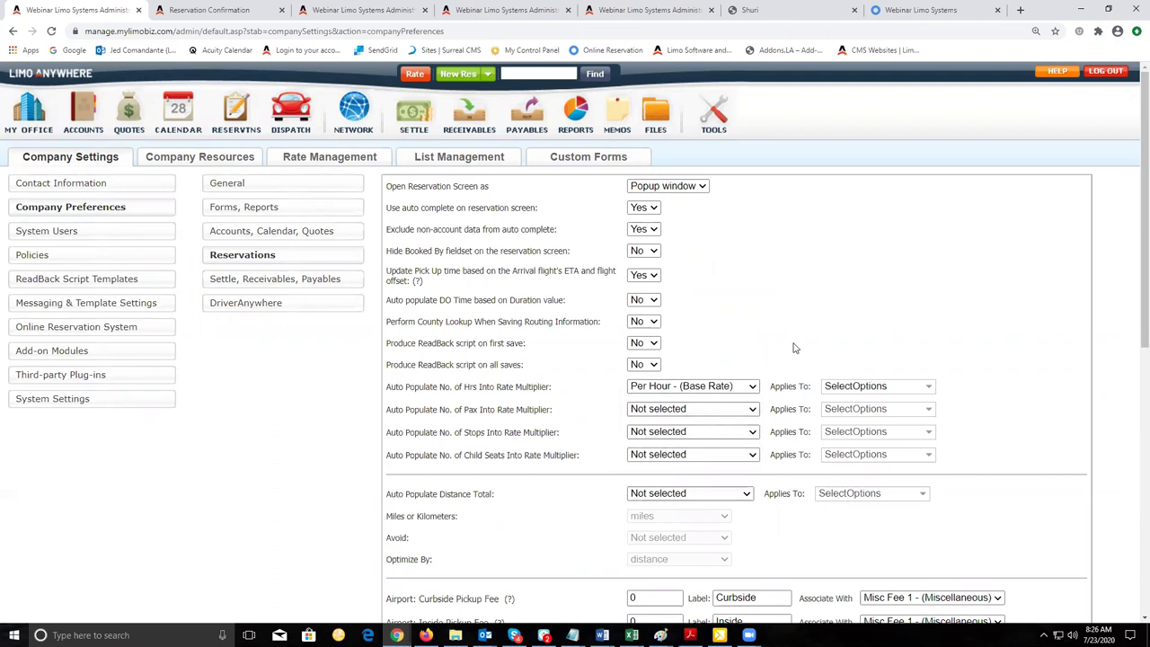
left_click(930, 388)
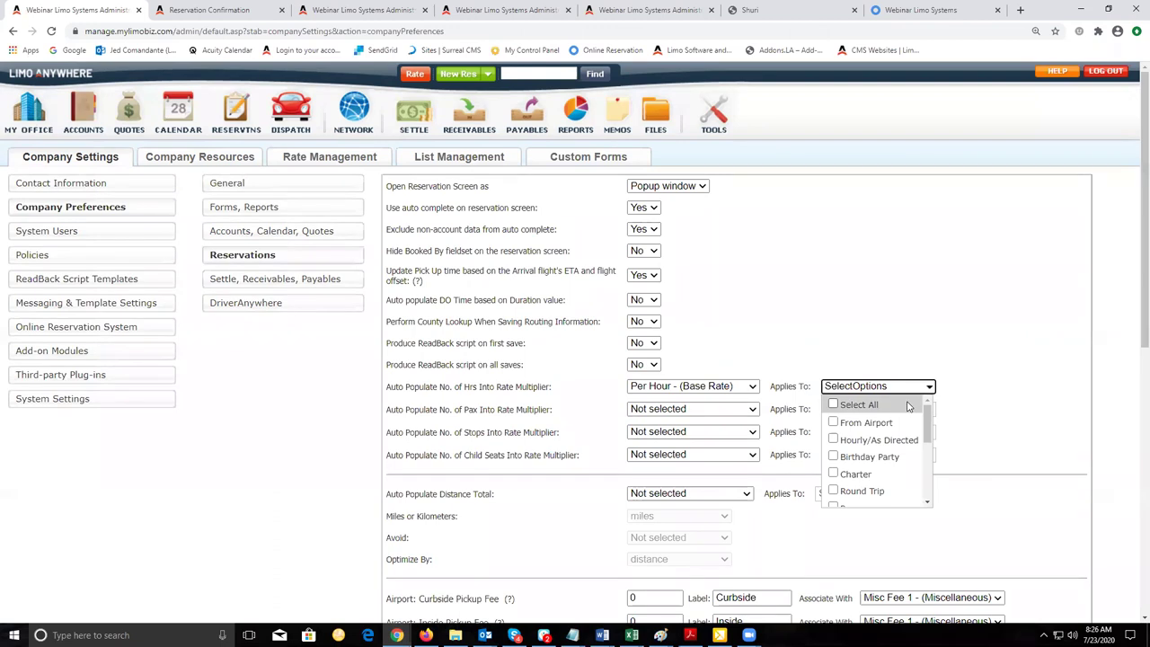
left_click(907, 406)
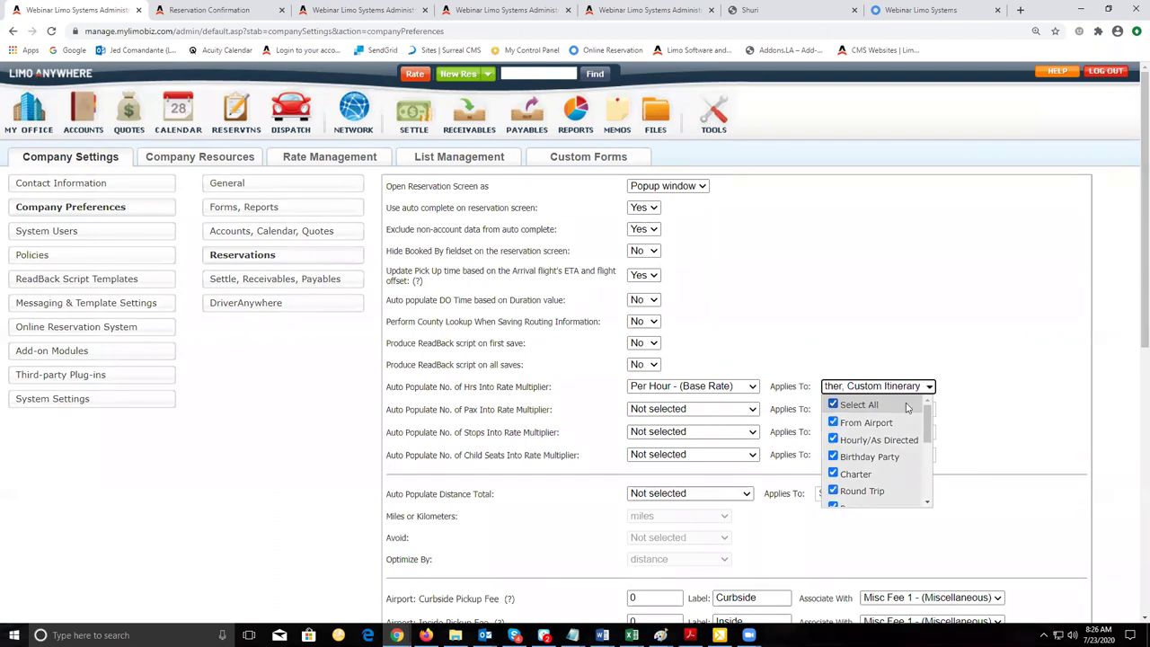
left_click(993, 380)
- Set Auto Populate Distance Total to "To one Fixed Rate" for all service types and save the company preferences
scroll(993, 380, "down", 2)
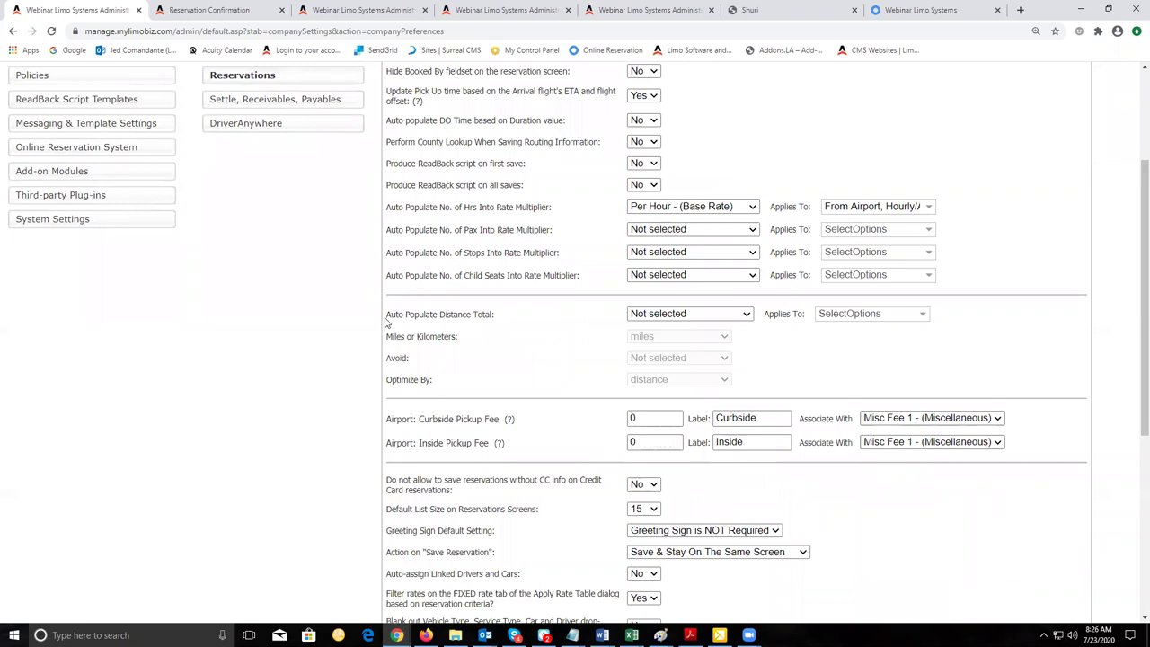
left_click(697, 316)
left_click(706, 340)
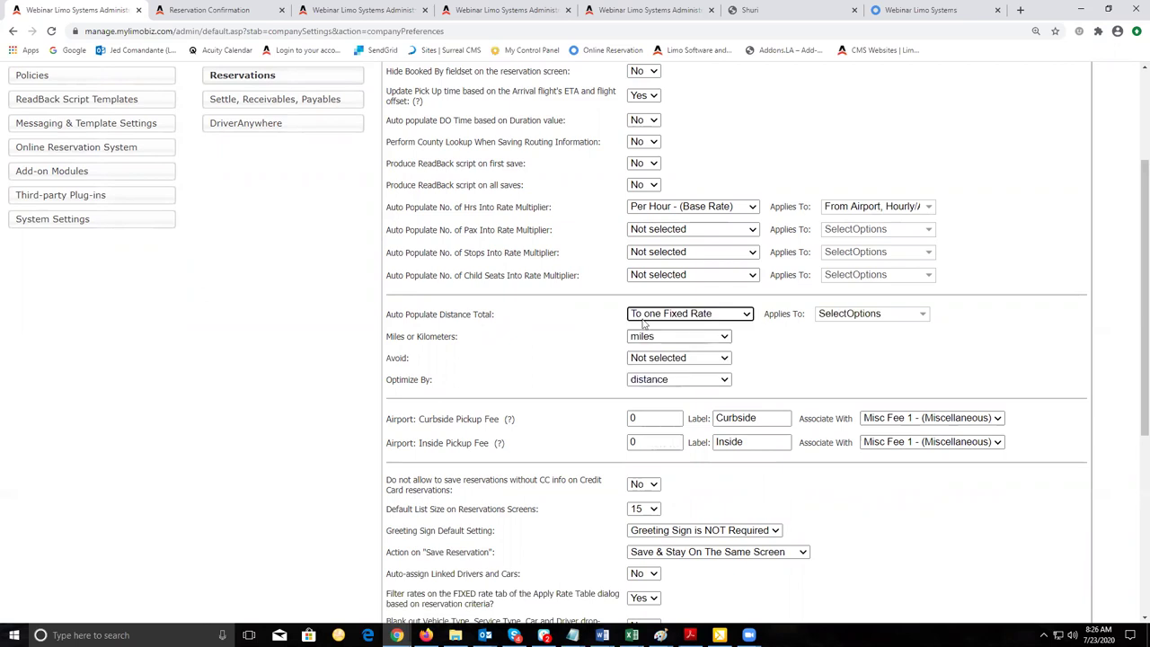
left_click(864, 315)
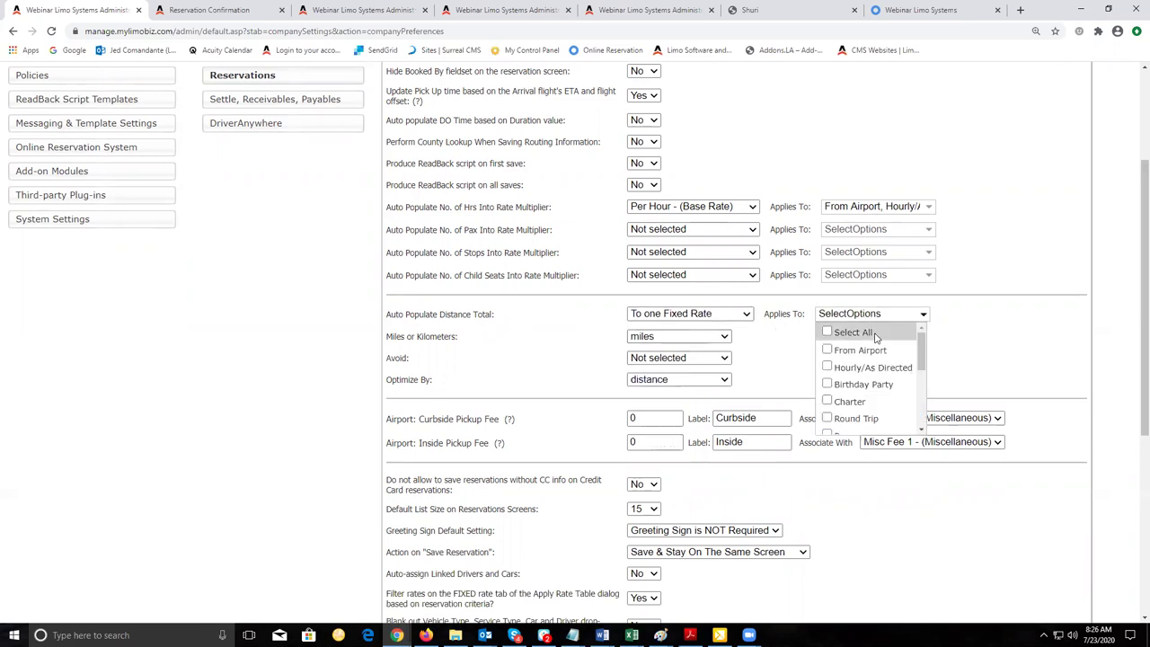
left_click(876, 335)
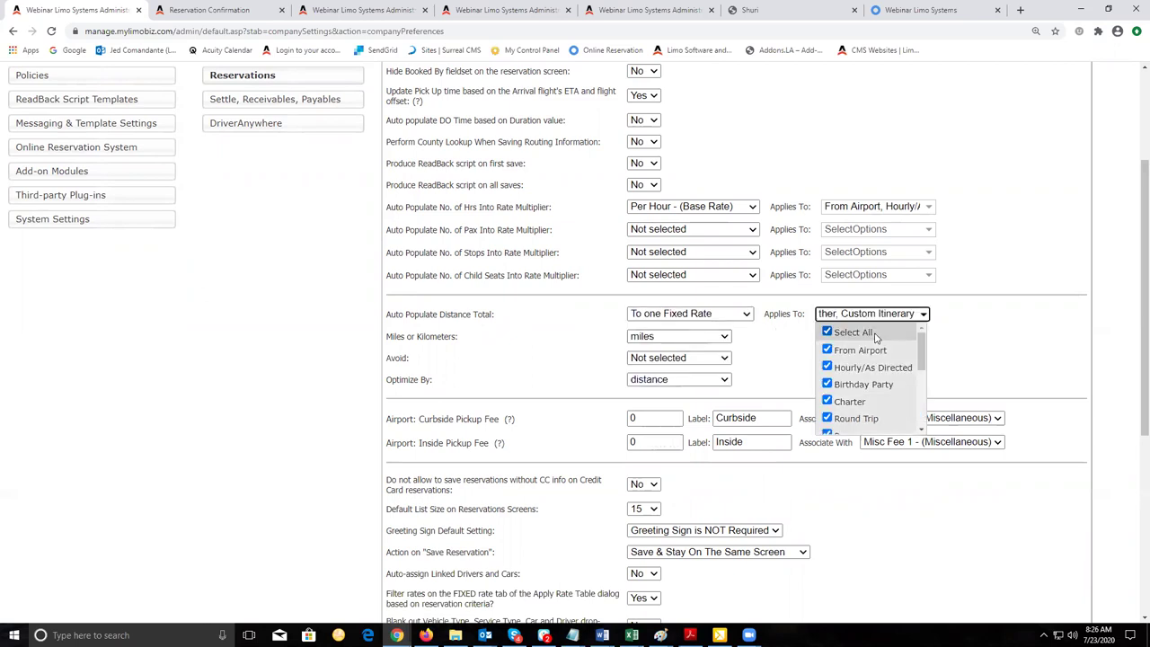
left_click(980, 335)
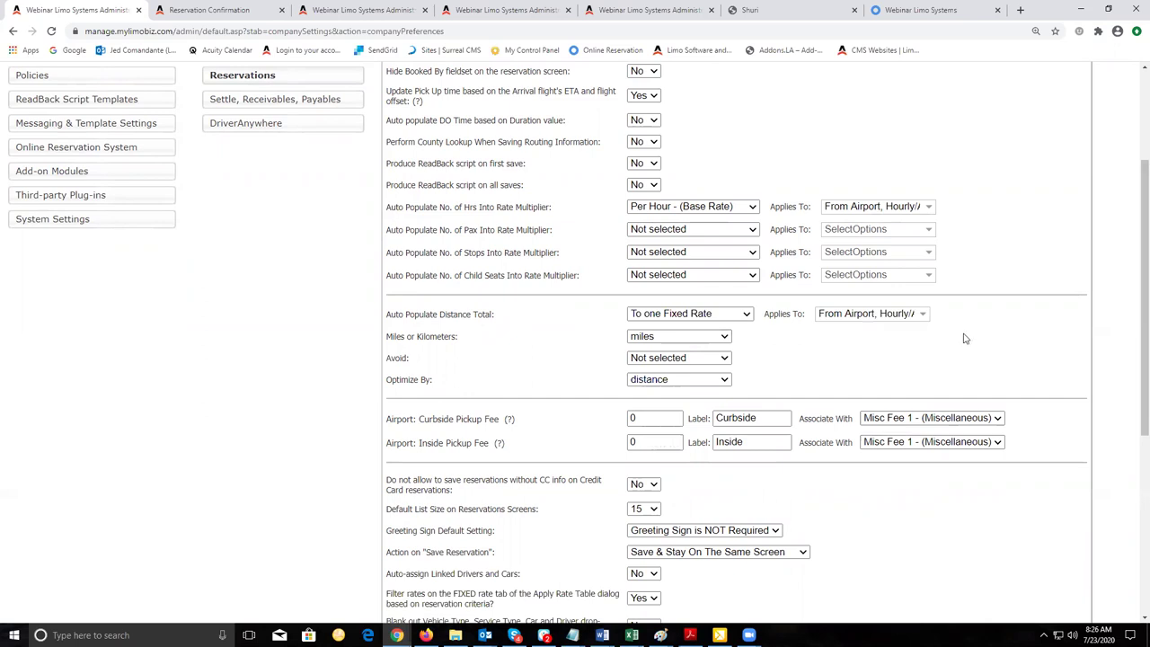
scroll(968, 337, "down", 4)
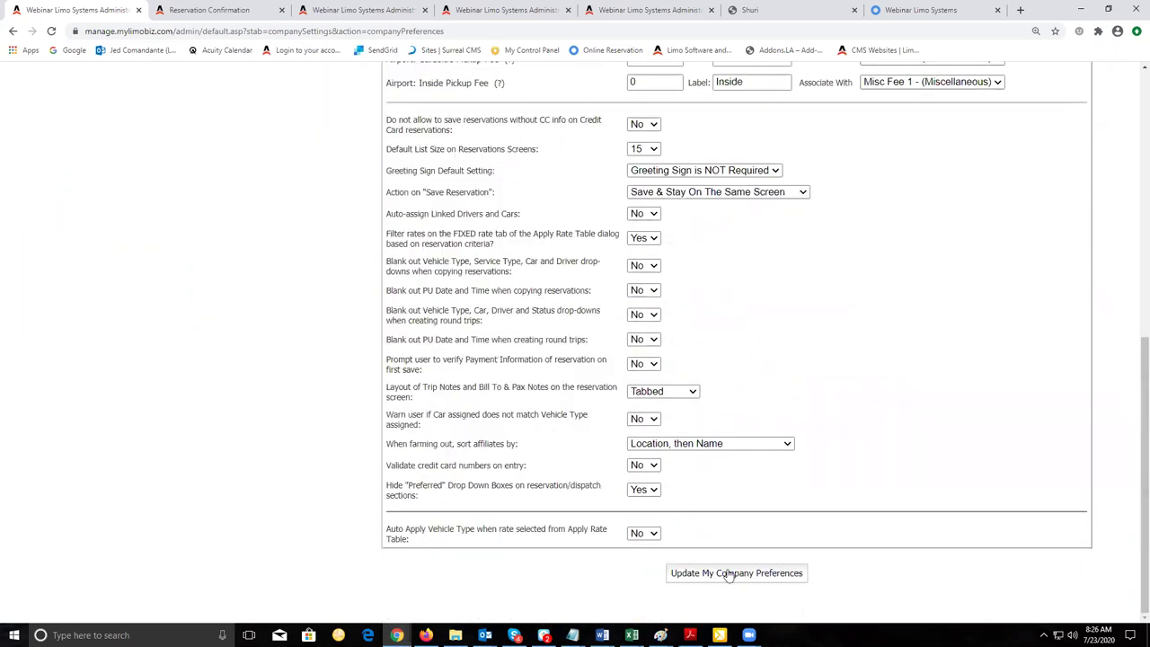
left_click(729, 573)
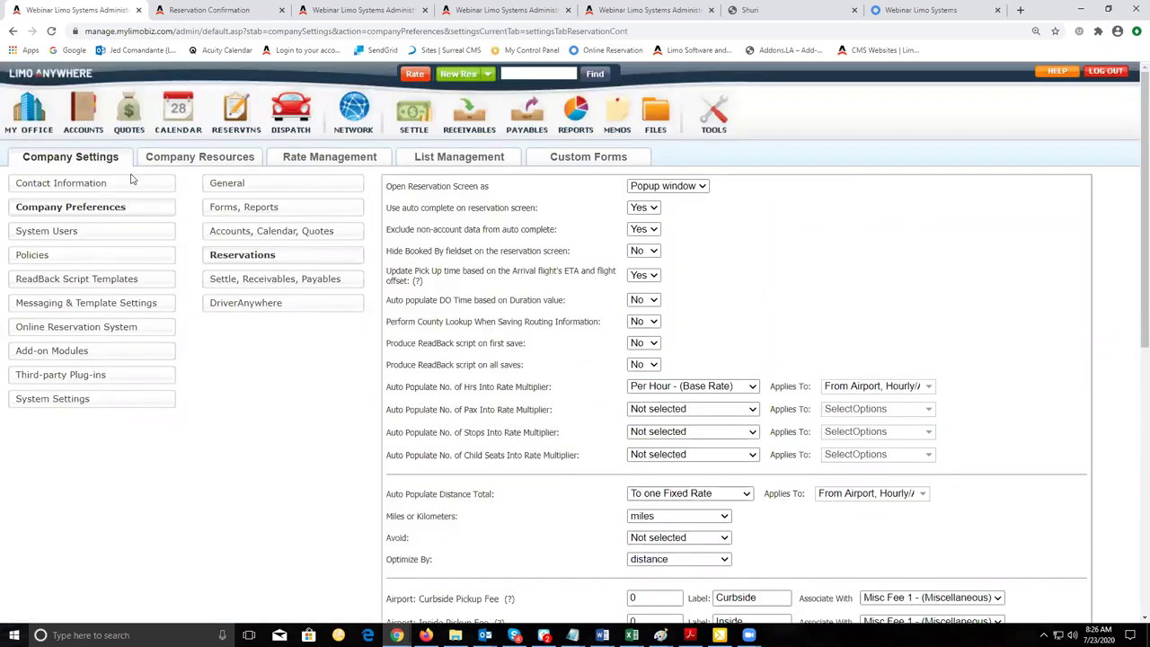
- In the Luxury SUV's distance based rates, charge all miles at 1.50 per mile under Flat Rate - (Base Rate)
left_click(180, 160)
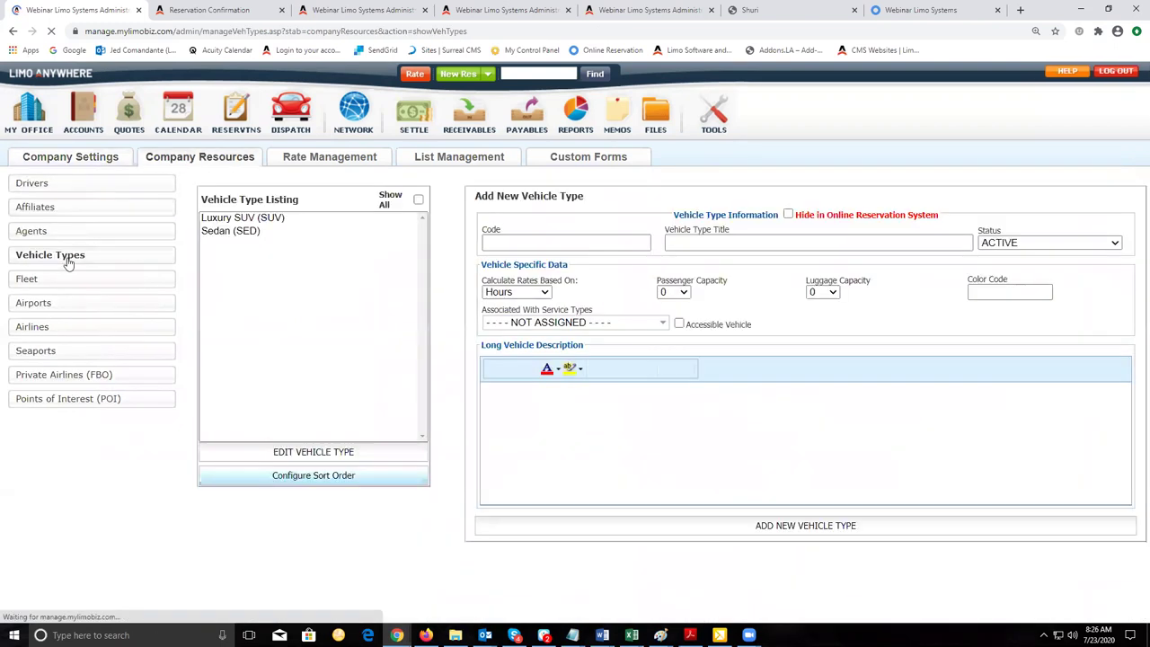
left_click(242, 218)
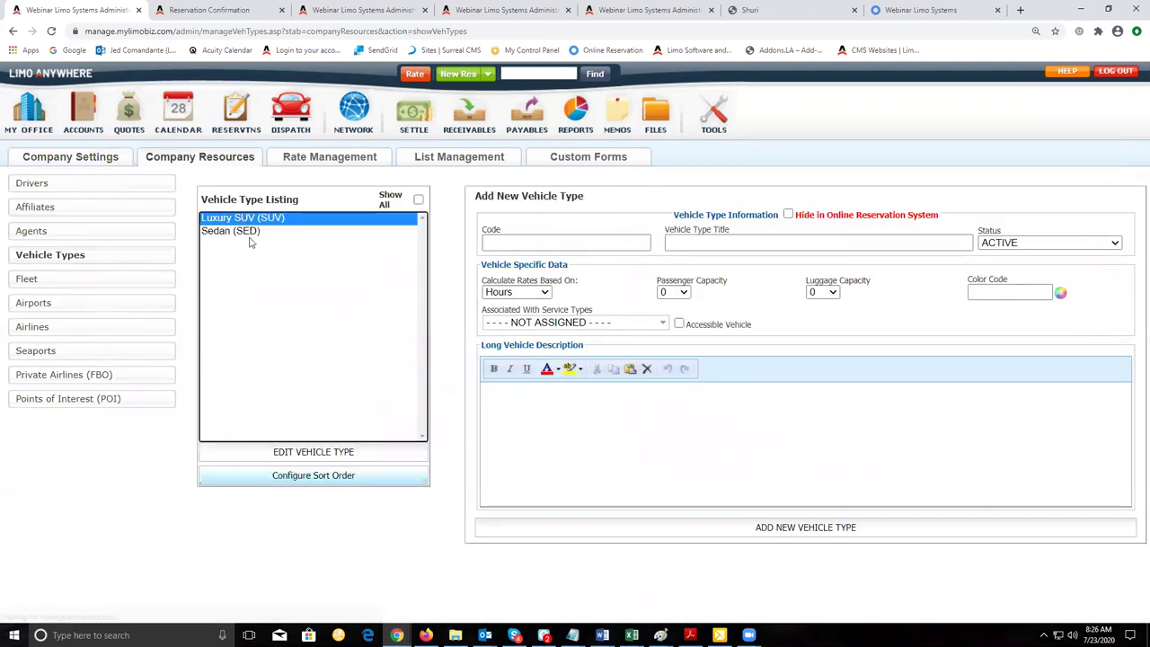
left_click(312, 453)
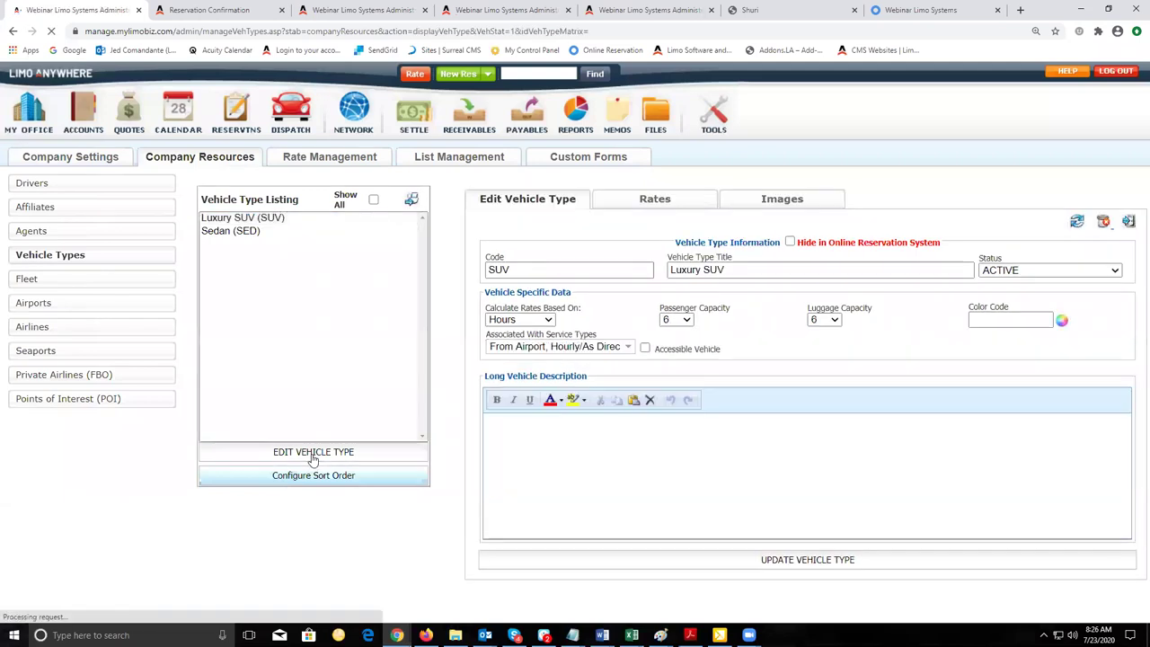
left_click(647, 203)
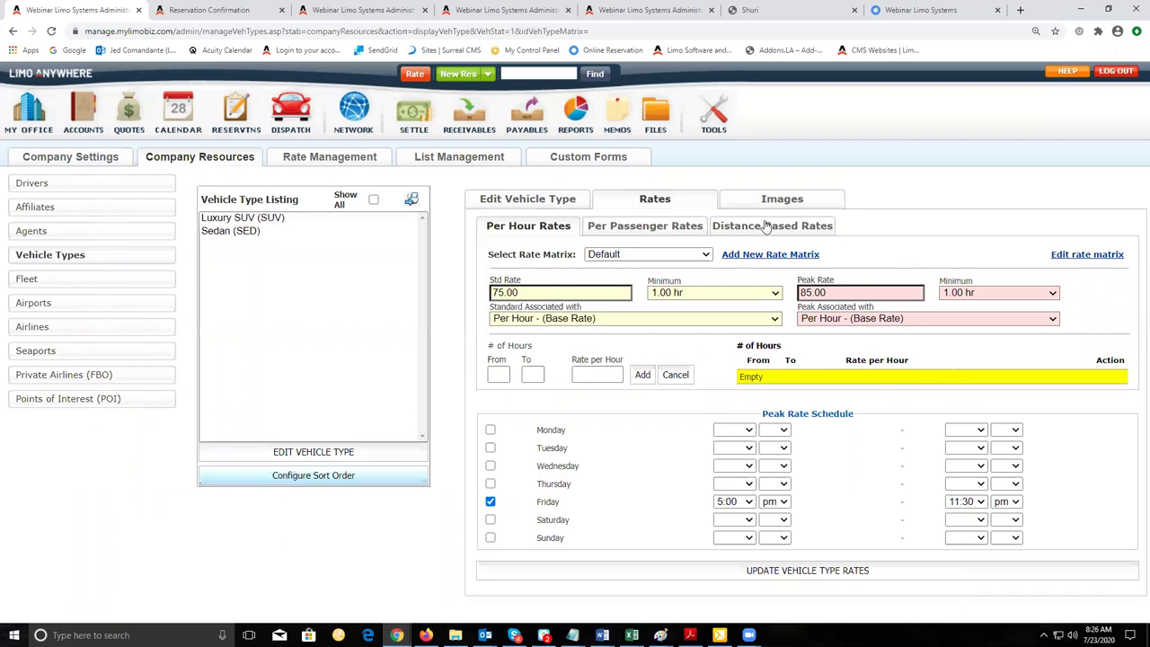
left_click(765, 226)
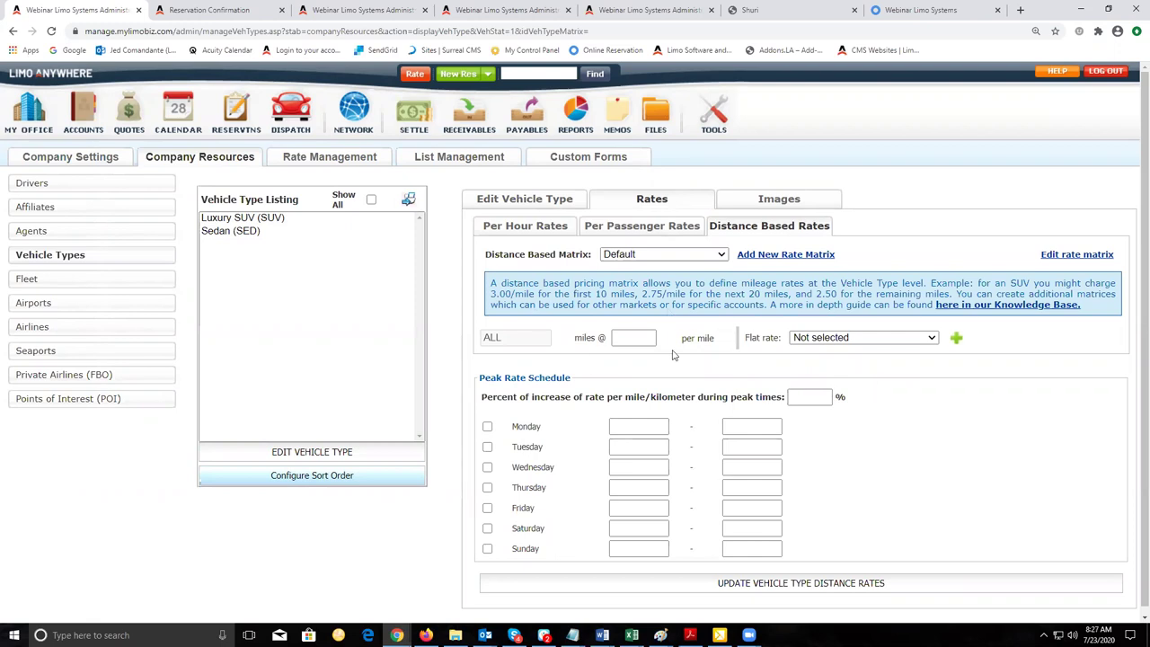
left_click(632, 338)
type("1.50")
left_click(914, 391)
left_click(858, 338)
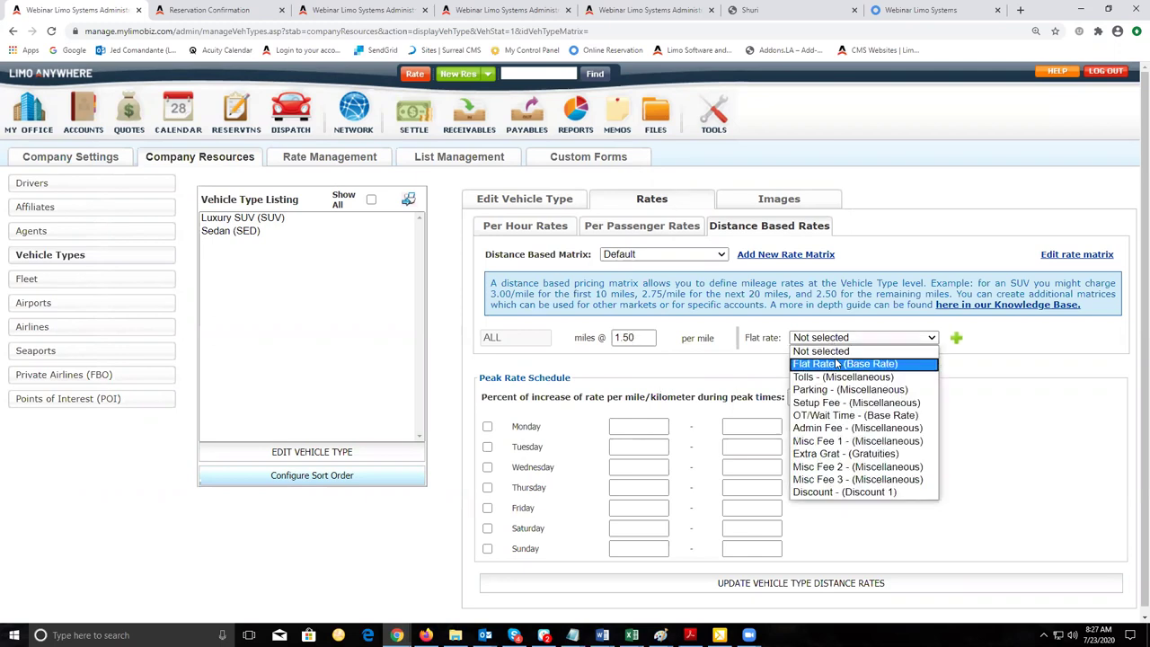
left_click(837, 363)
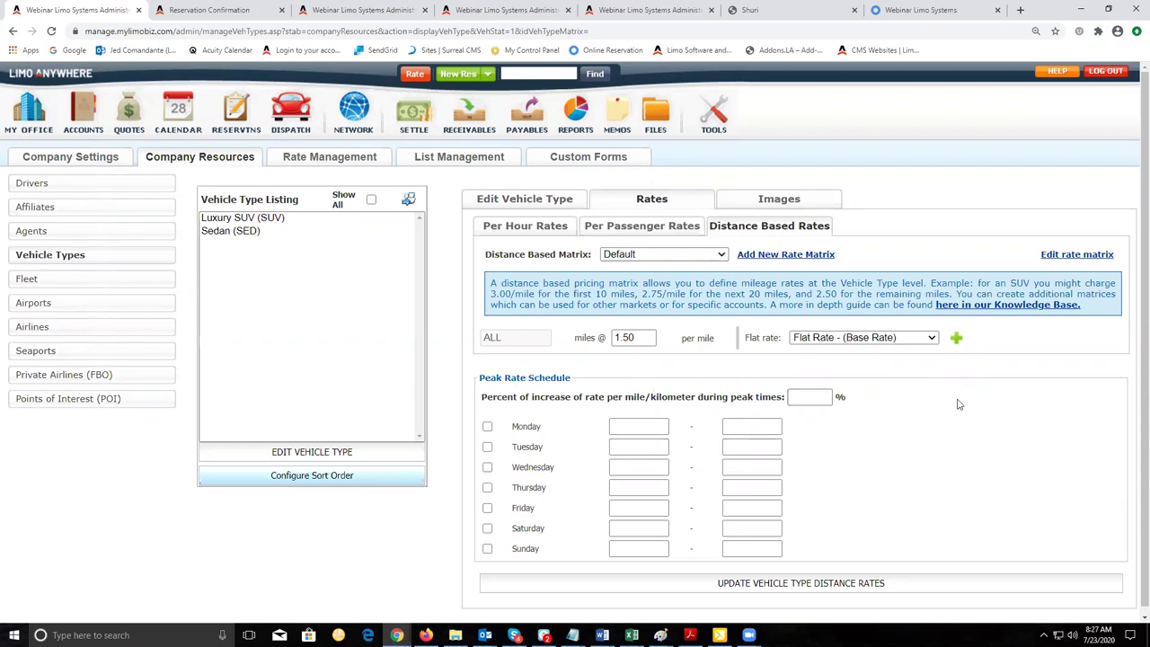
- Add two mileage tiers ahead of the remaining miles: the first 1 mile at 30 and the next 19 miles at 0 per mile
left_click(957, 339)
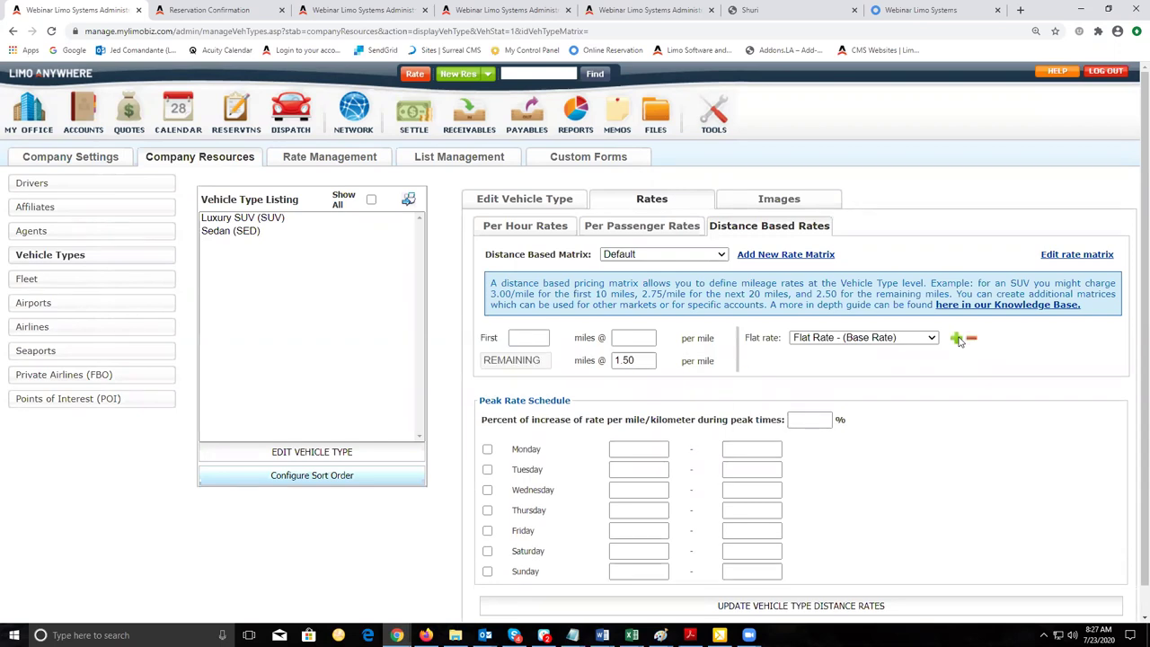
left_click(523, 337)
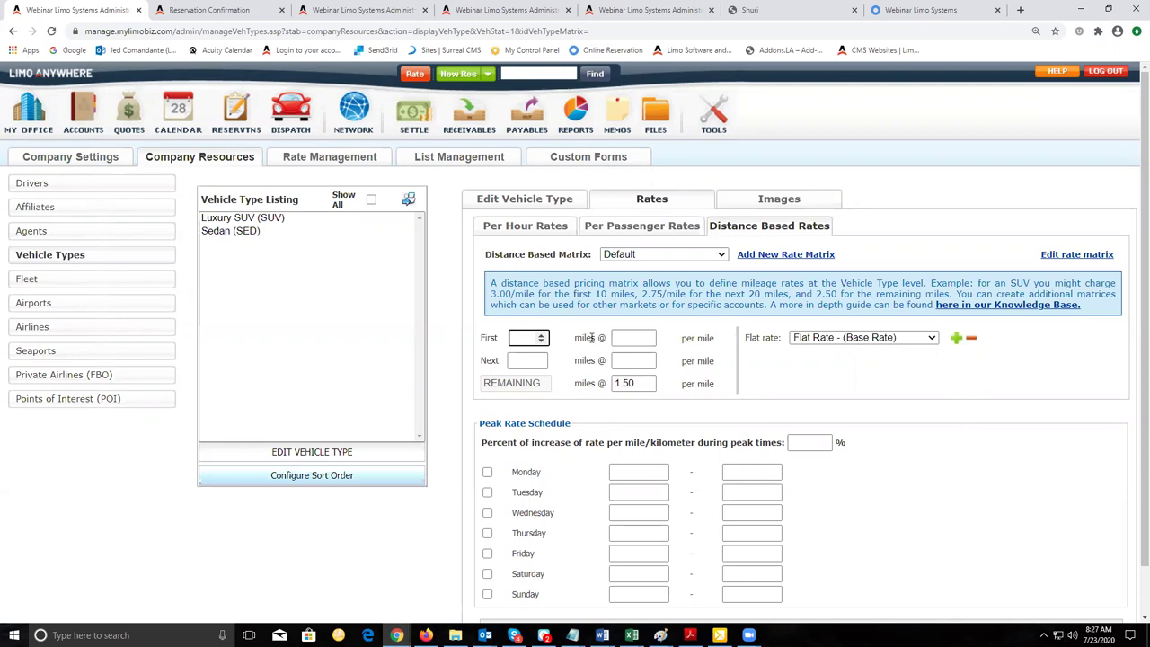
type("1")
left_click(629, 337)
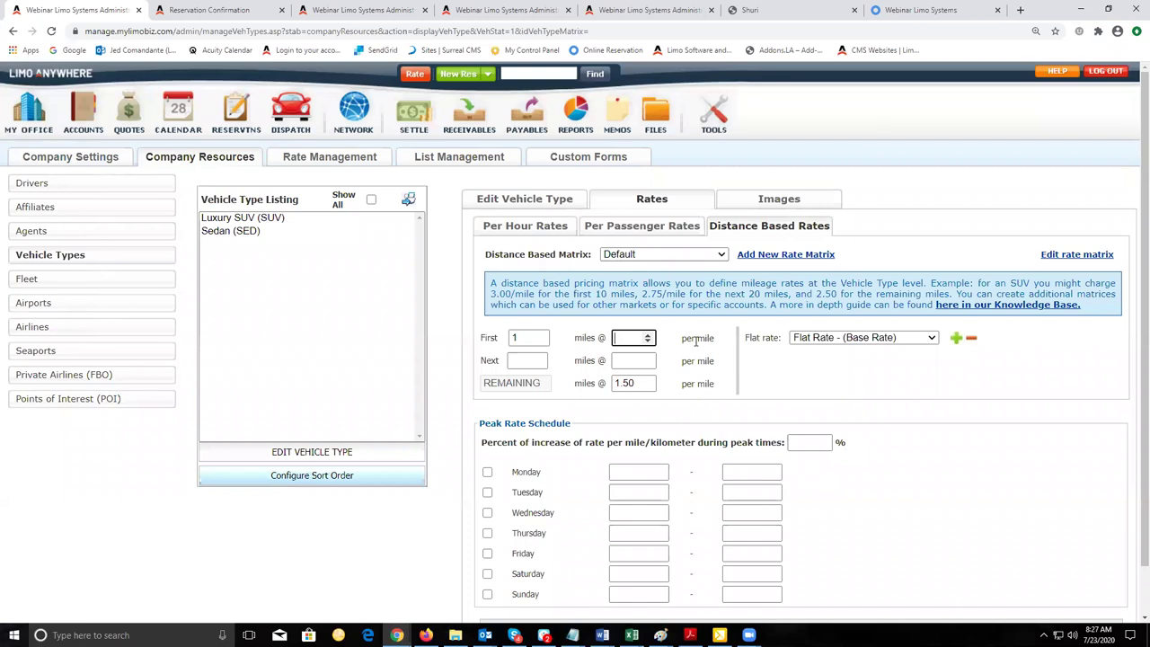
type("30")
left_click(520, 362)
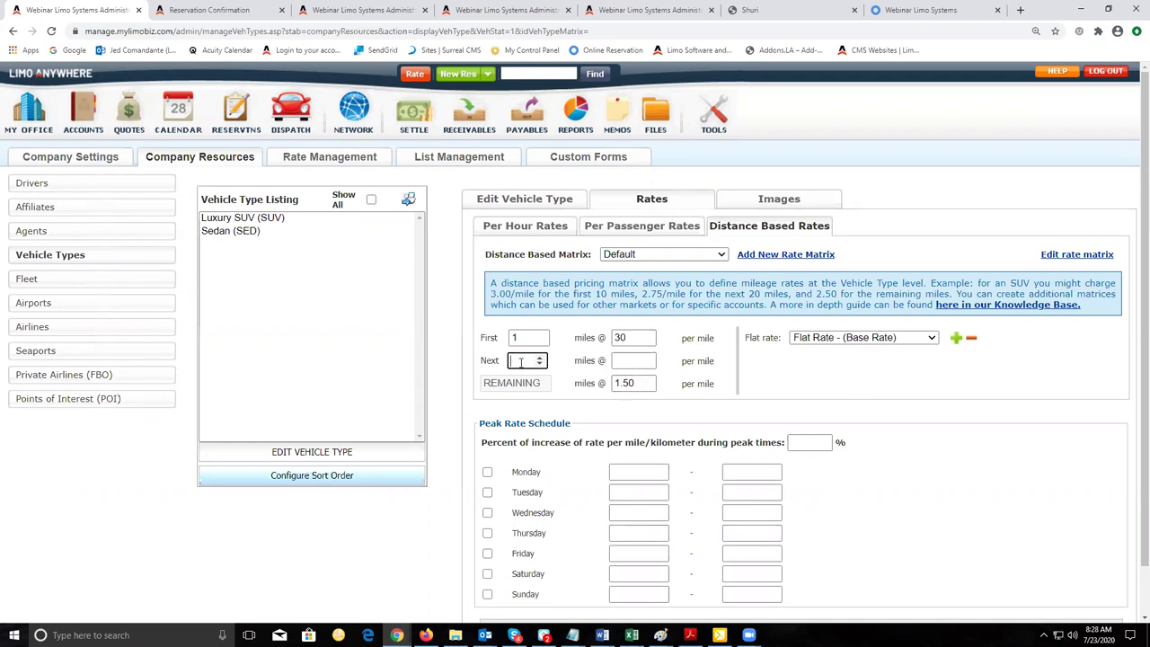
type("19")
left_click(625, 359)
type("0")
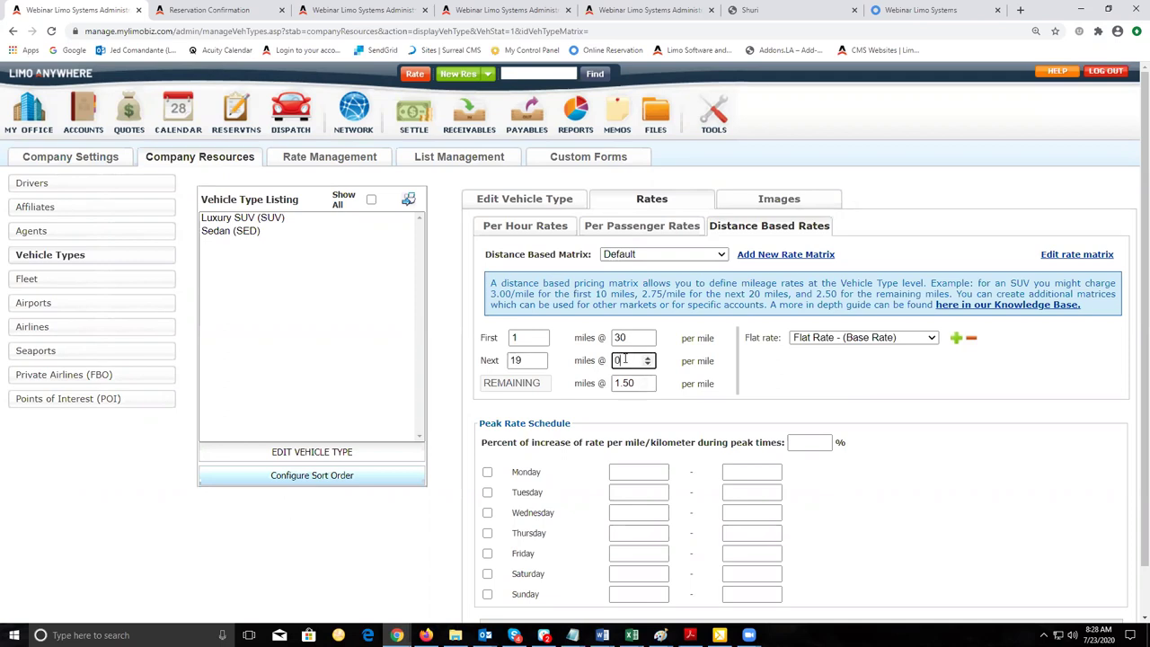
left_click(759, 387)
- Leave the Luxury SUV record and start a new vehicle type with code VAN and title Luxury Van
left_click(535, 201)
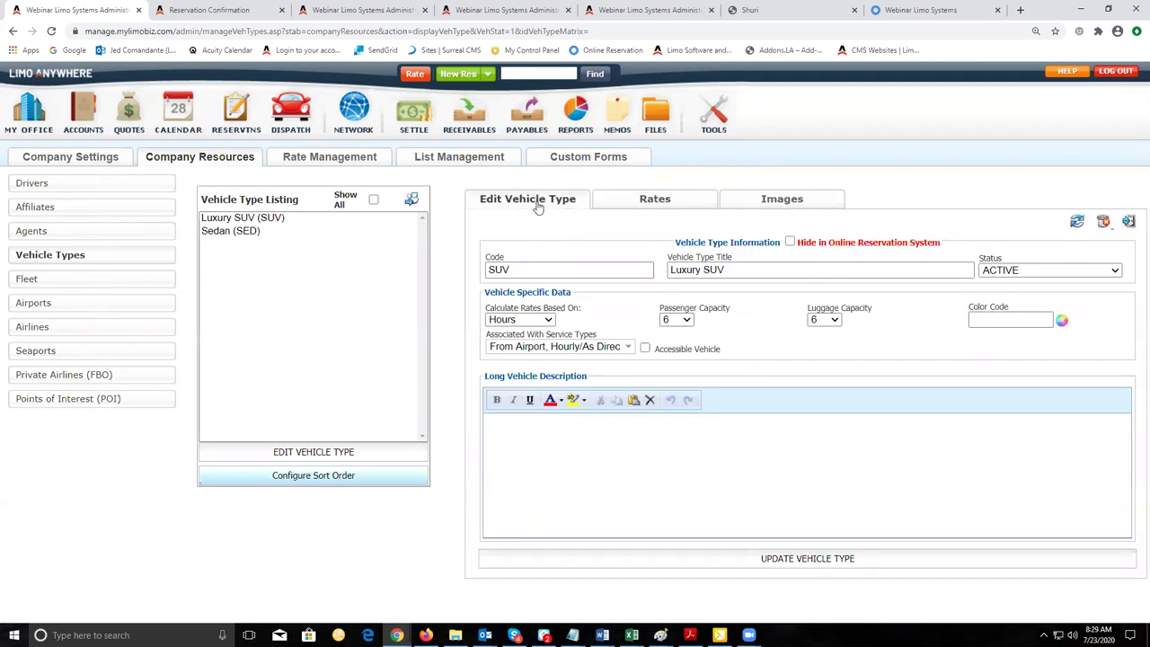
left_click(410, 201)
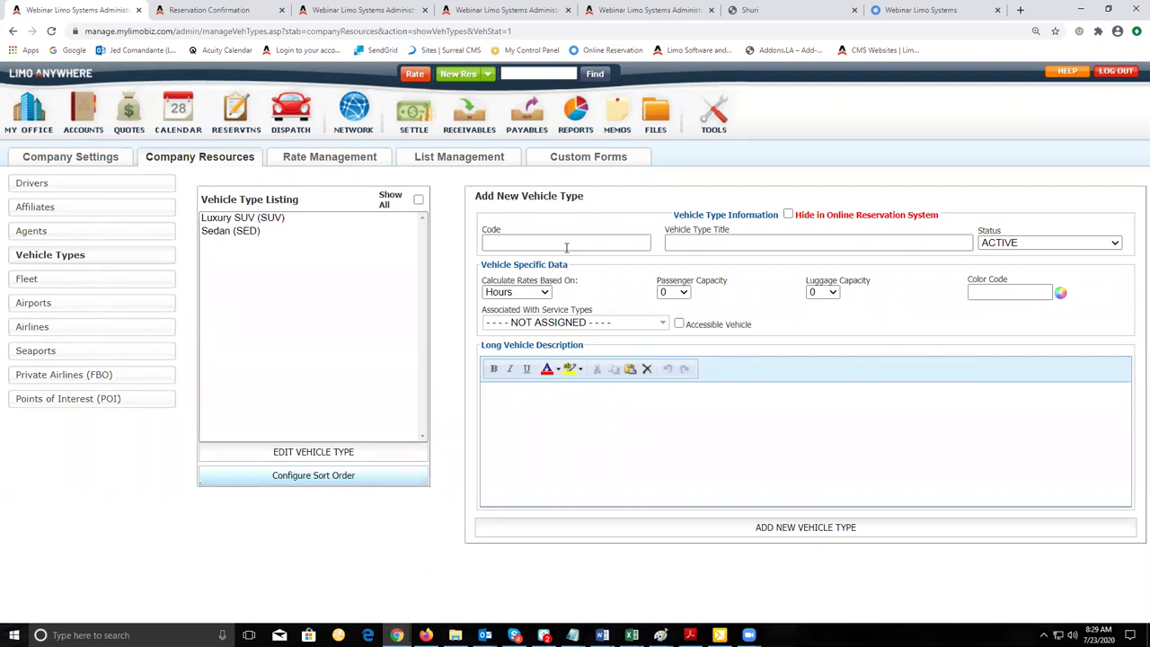
left_click(537, 245)
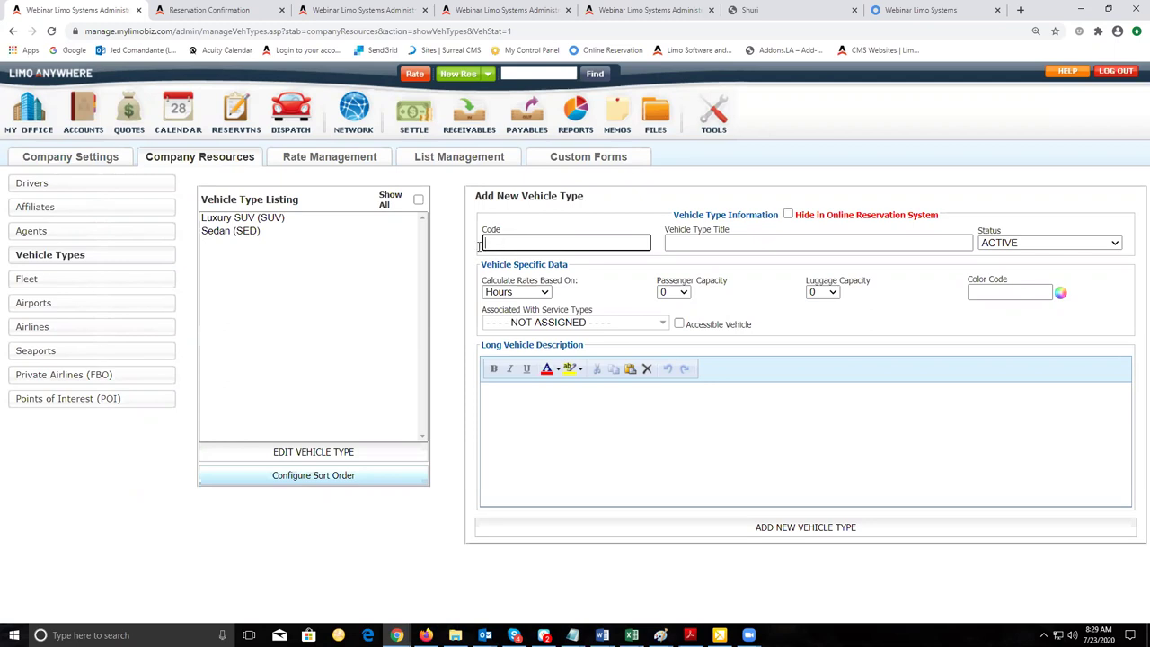
left_click(275, 222)
left_click(526, 245)
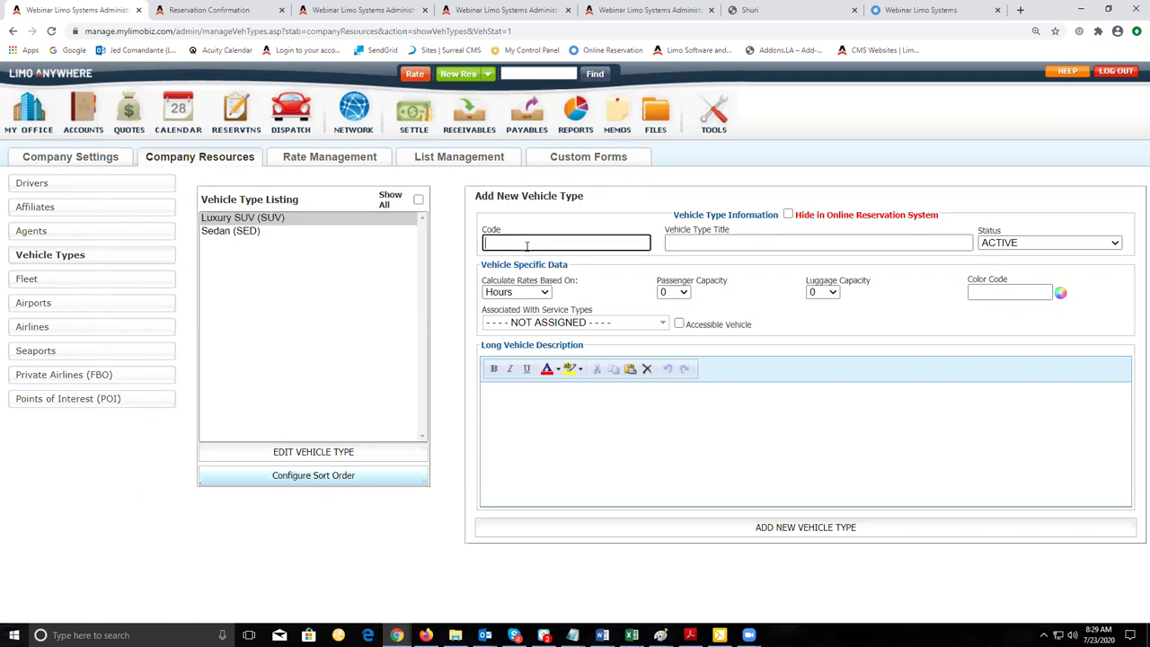
left_click(265, 233)
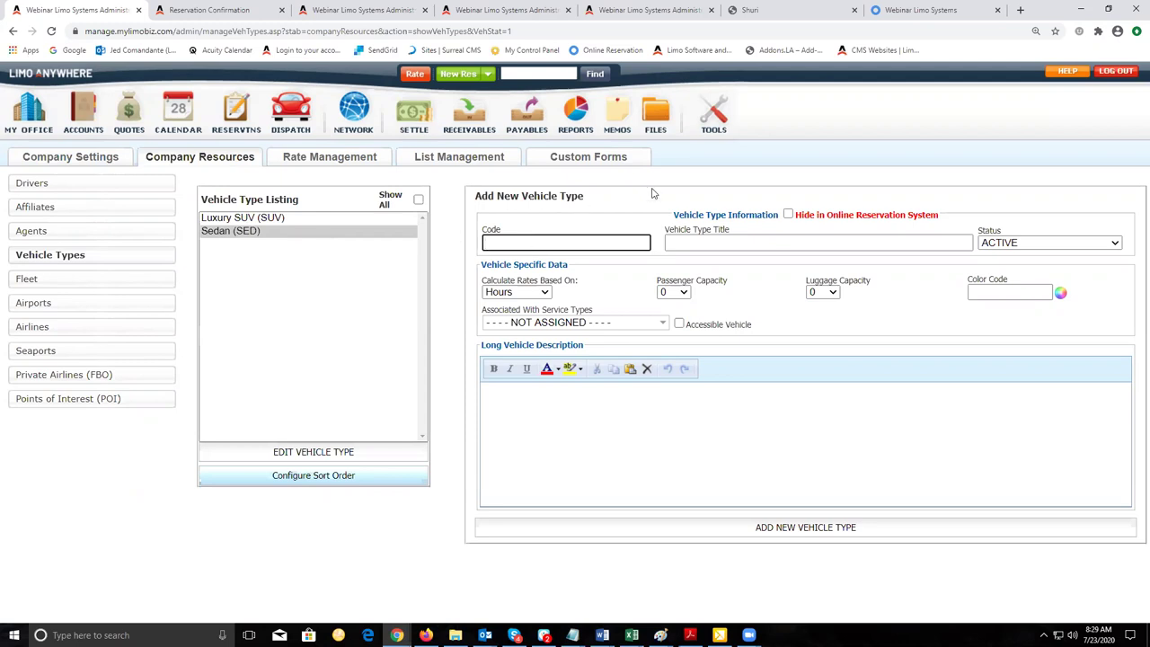
type("VAN")
key("Tab")
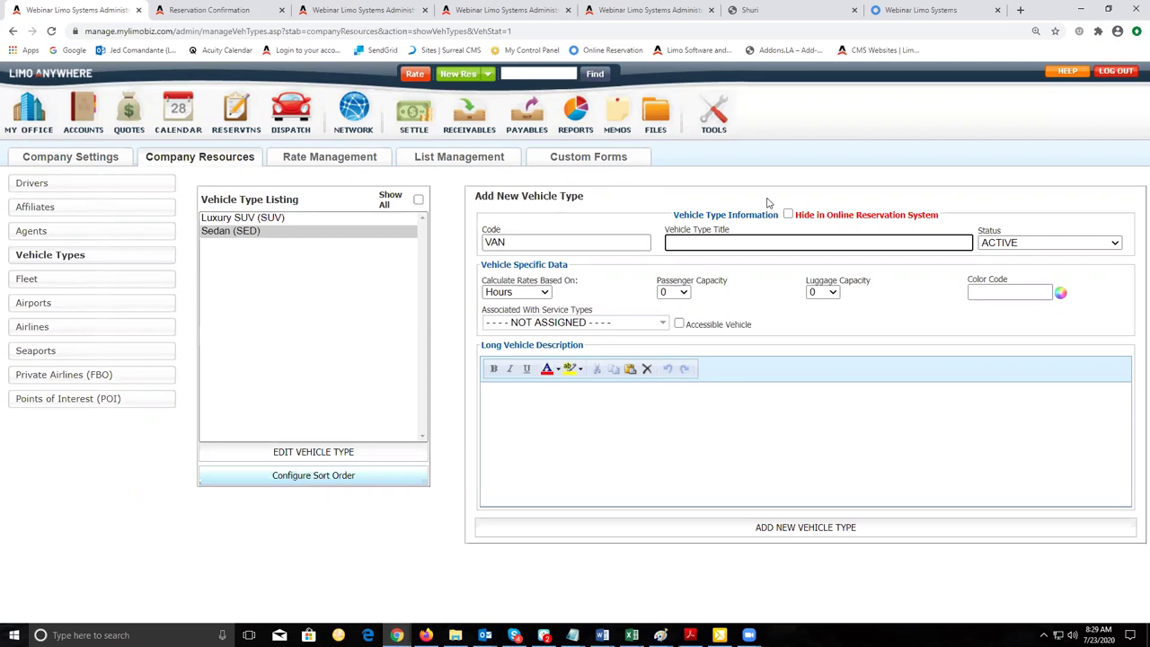
type("Luxury Van")
- Set the new van type's passenger capacity to 8, luggage capacity to 8 and color code to #fdc68c
left_click(684, 296)
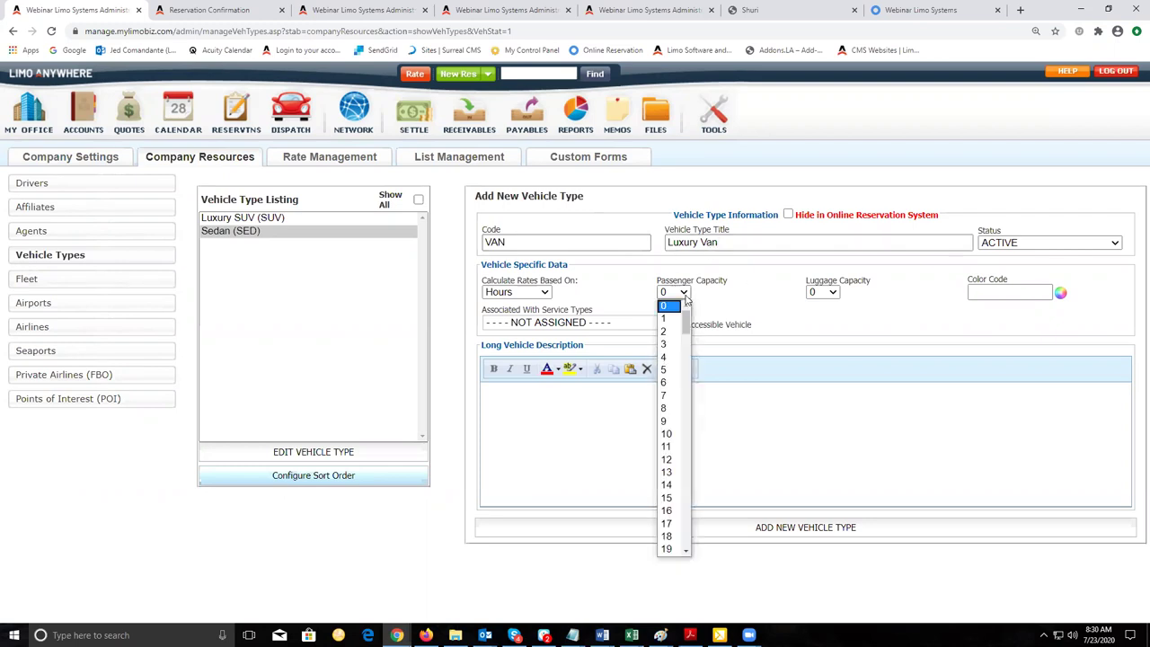
left_click(672, 408)
left_click(832, 293)
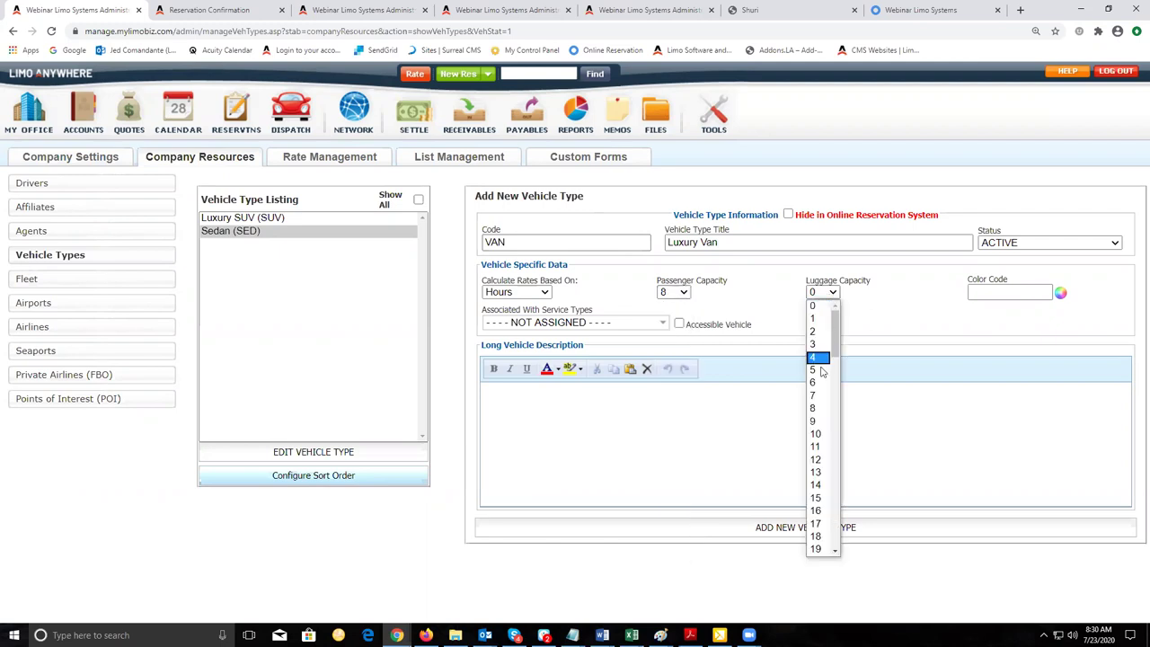
left_click(817, 410)
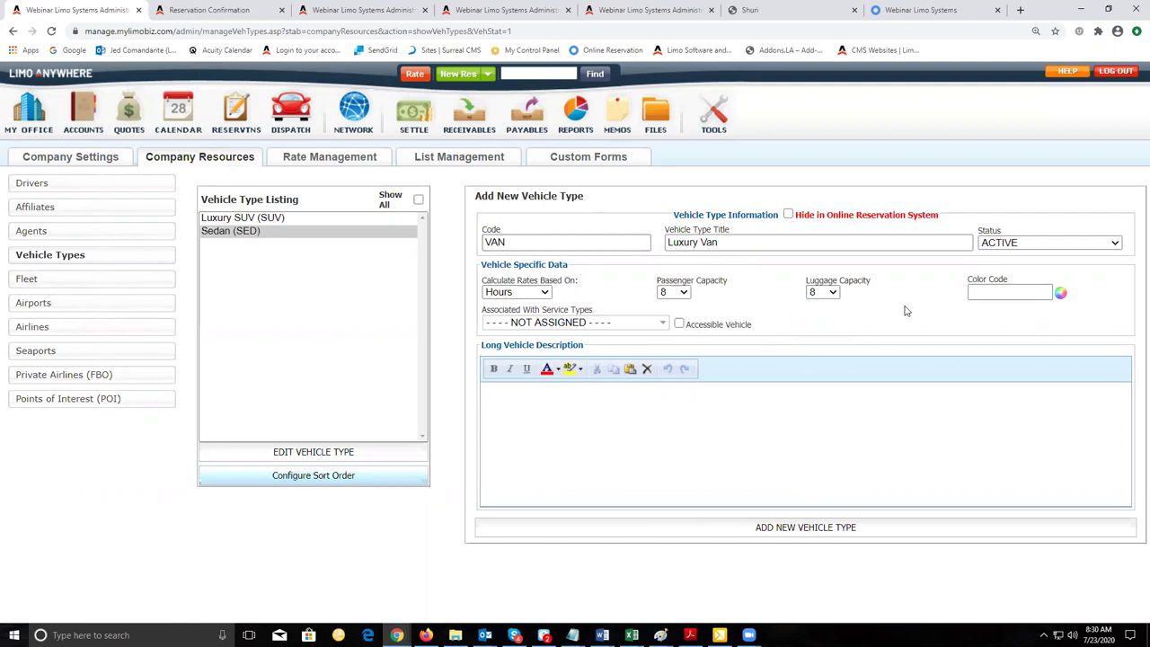
left_click(1061, 296)
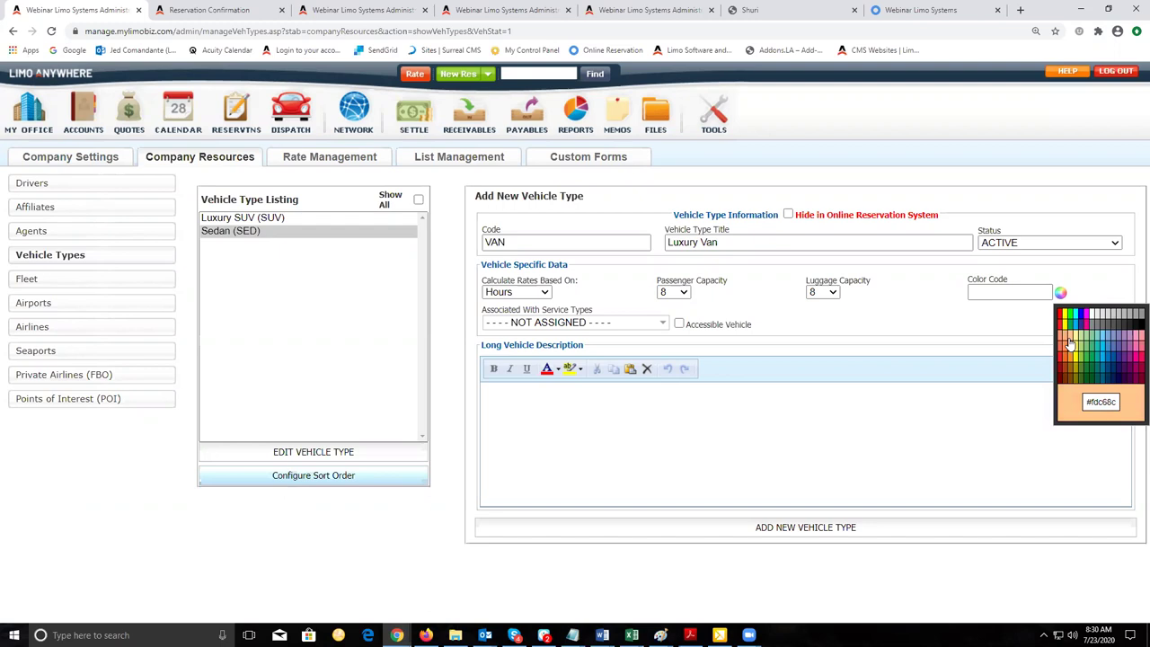
left_click(1069, 343)
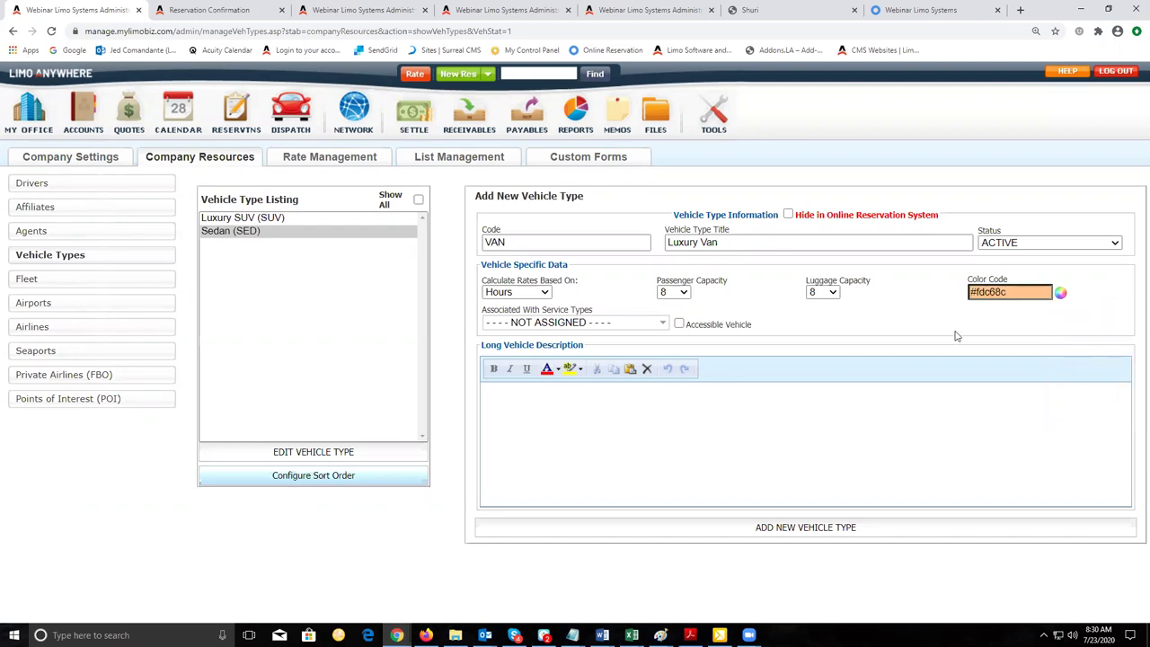
- Associate the Luxury Van with all service types and add it as a new vehicle type
left_click(662, 325)
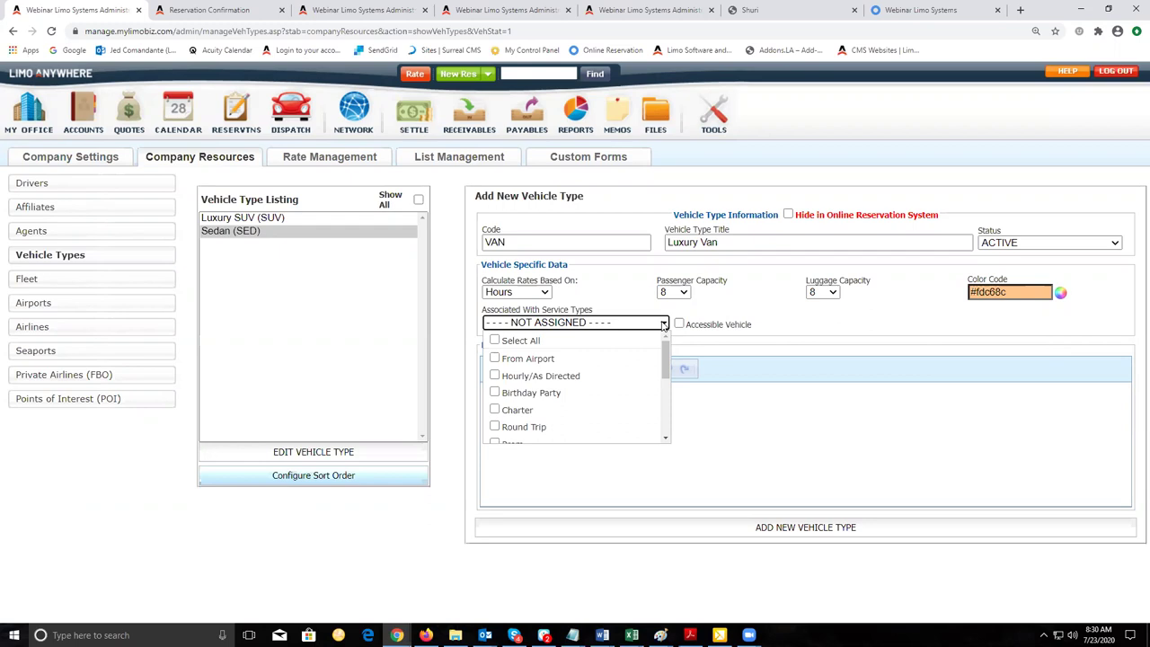
left_click(562, 341)
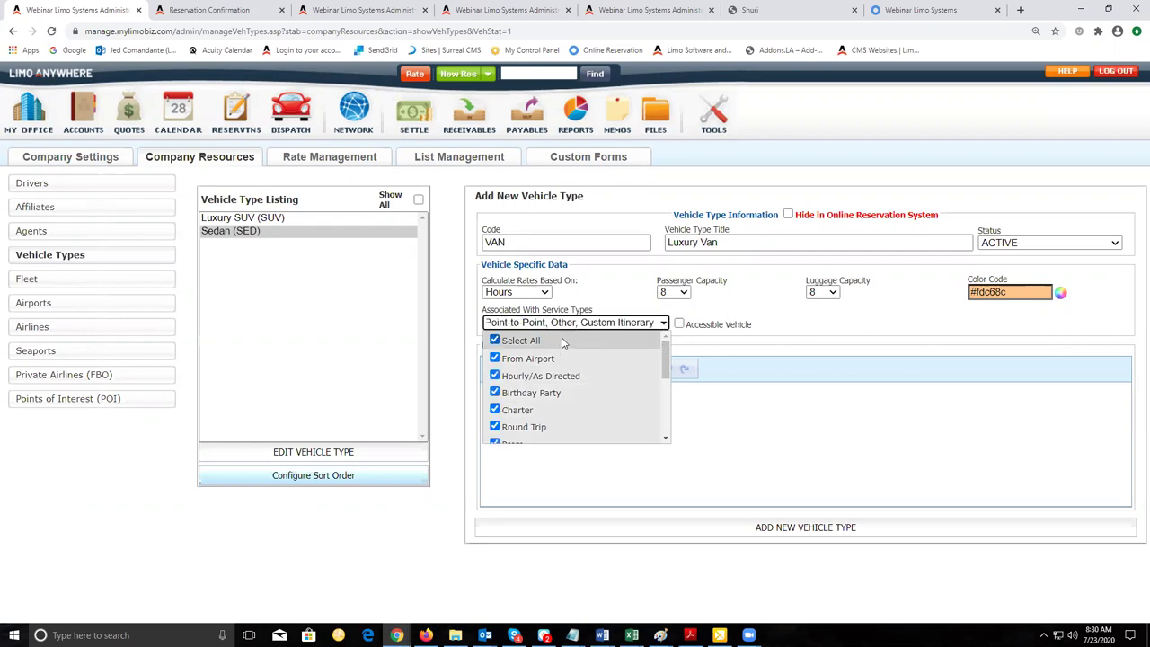
left_click(830, 347)
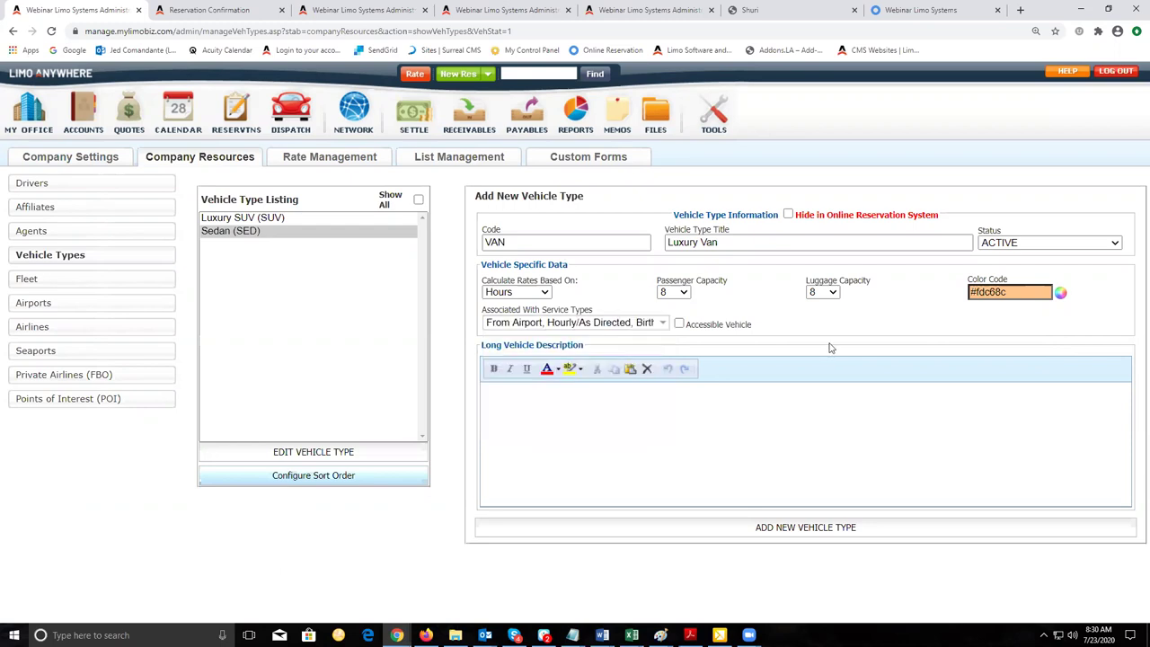
left_click(808, 528)
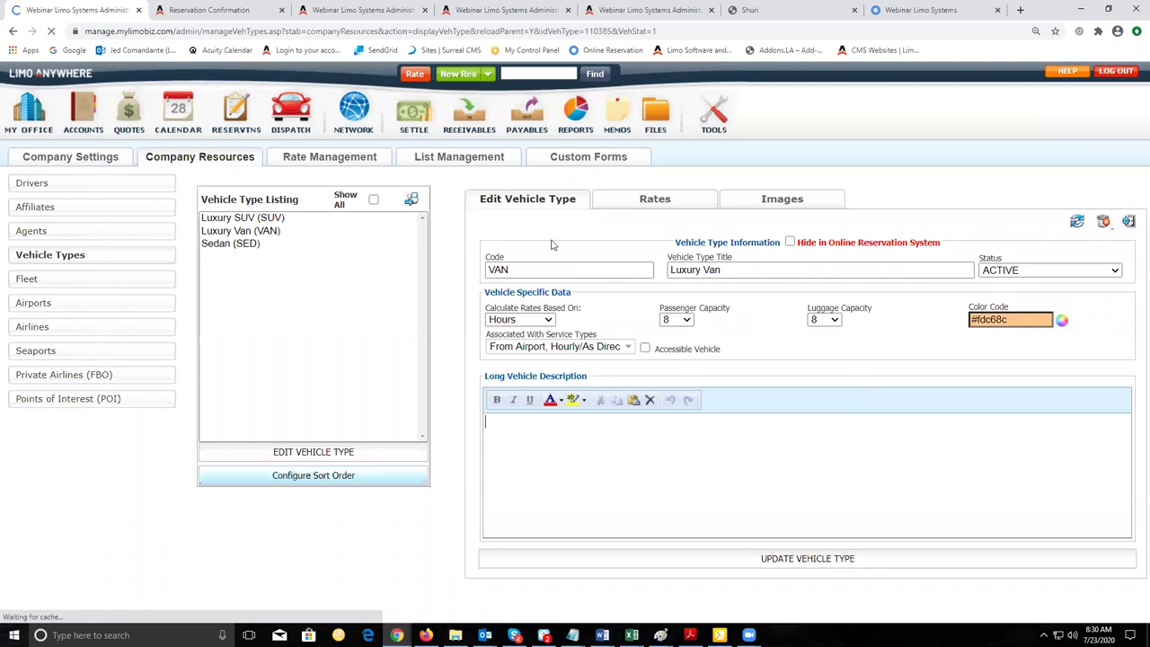
- Look over the Luxury Van's hourly rates, image slots and general vehicle type details
left_click(653, 201)
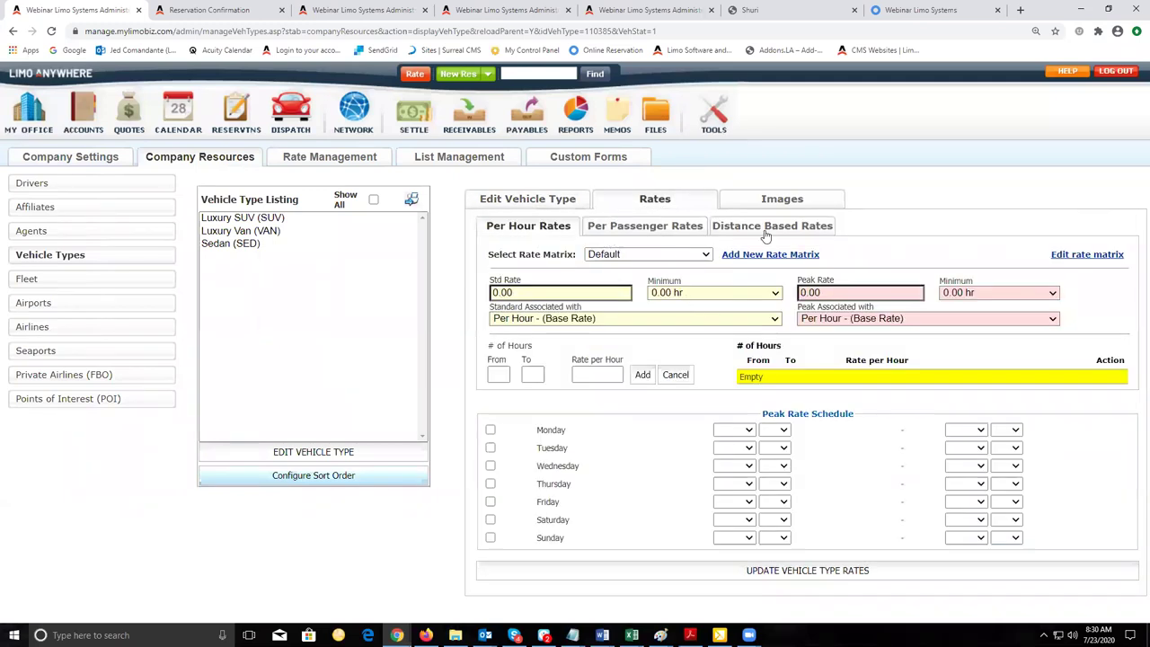
left_click(532, 202)
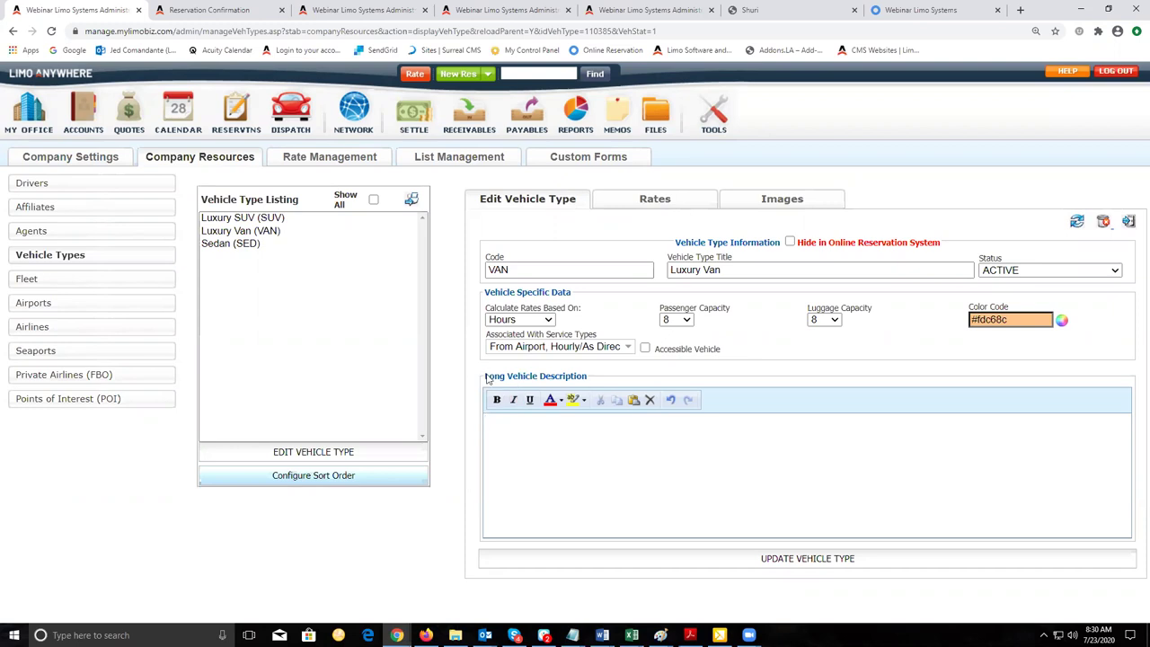
left_click(782, 212)
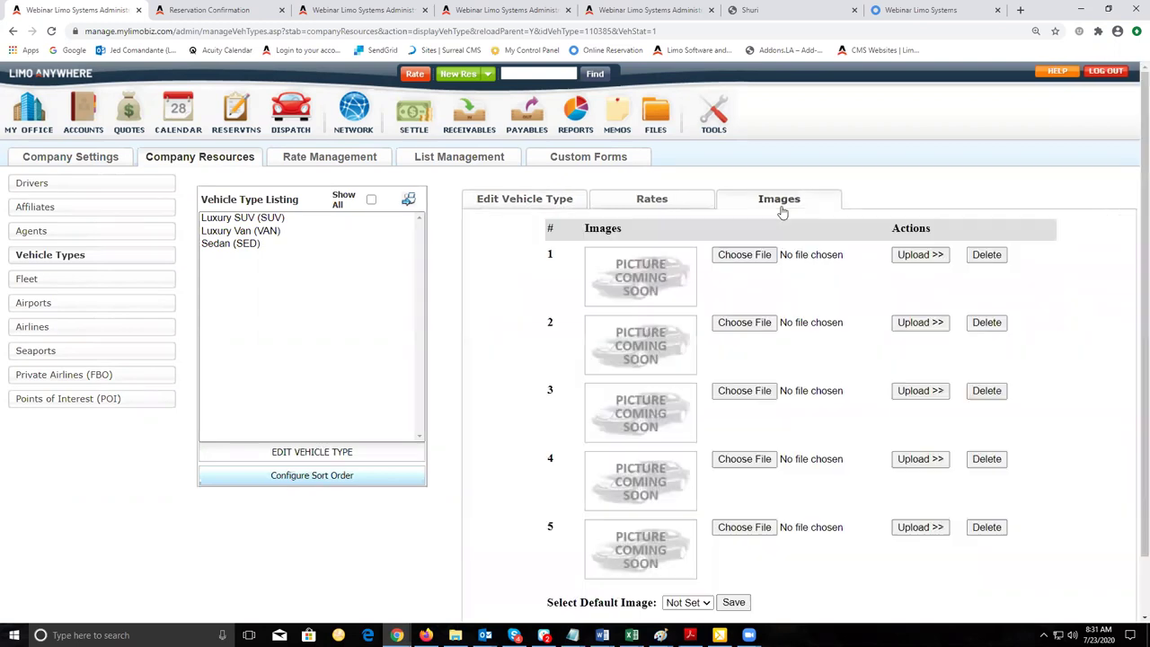
left_click(501, 210)
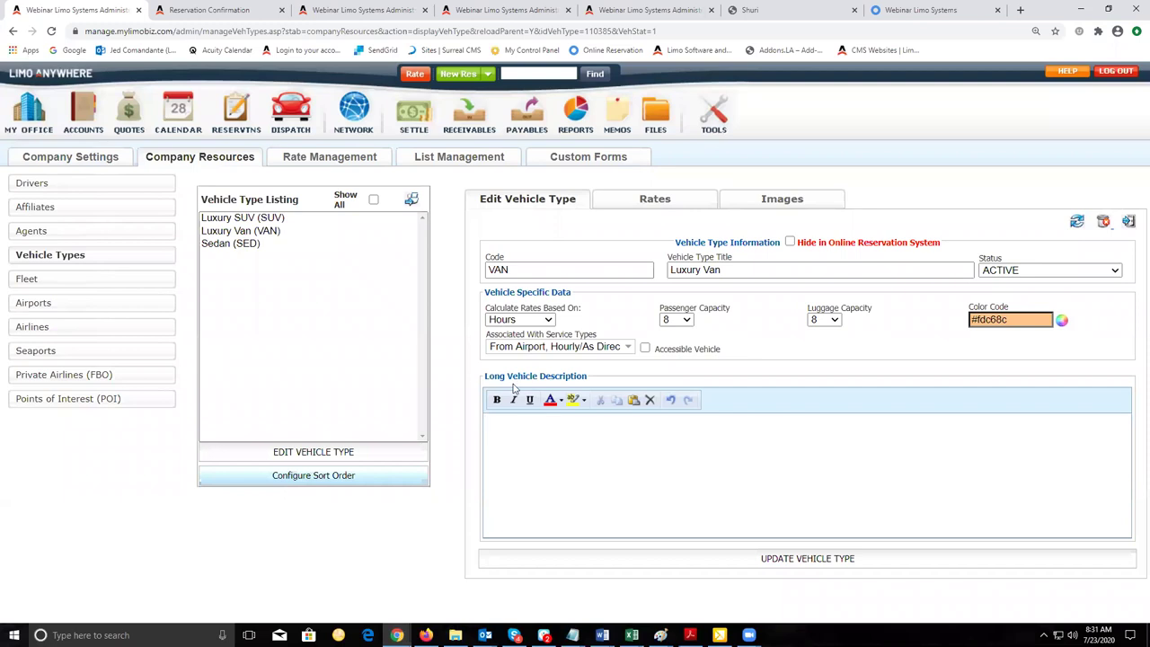
left_click(794, 208)
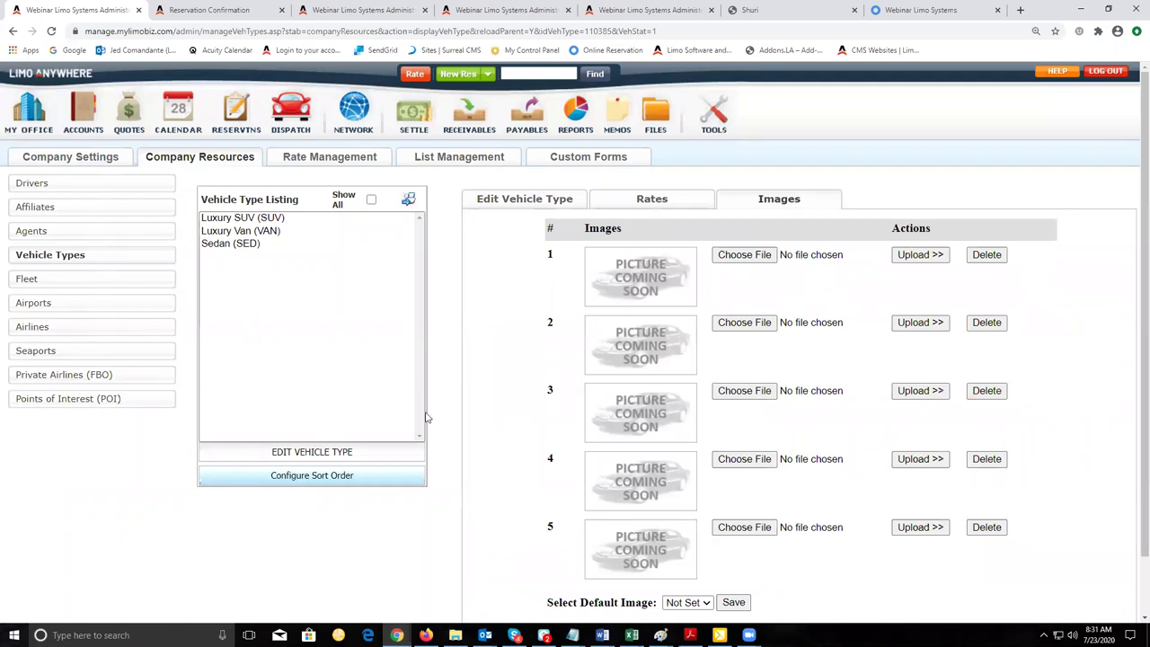
left_click(511, 202)
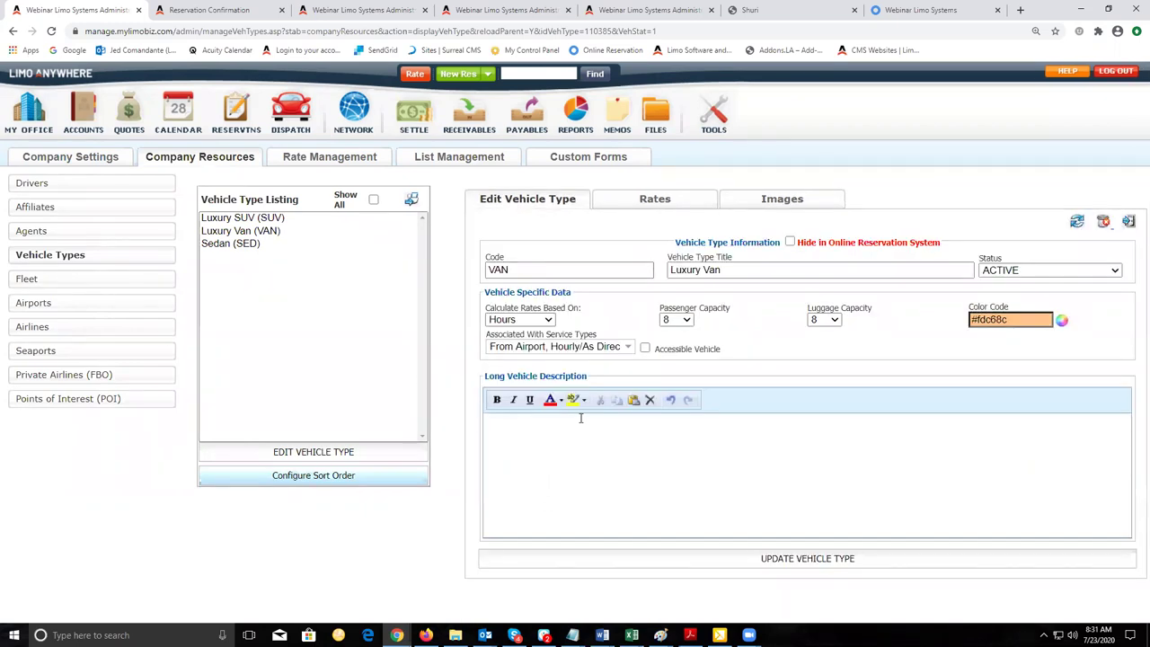
- Open the Lincoln Towncar fleet vehicle for editing and set its vehicle type to Sedan (SED)
left_click(32, 284)
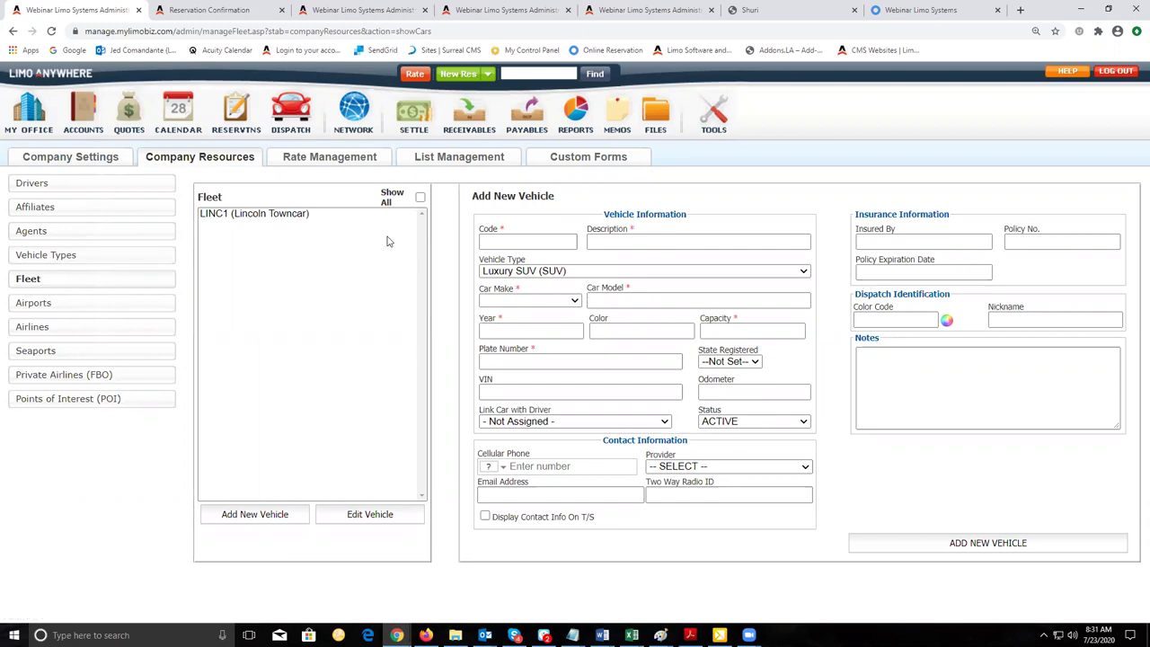
left_click(260, 215)
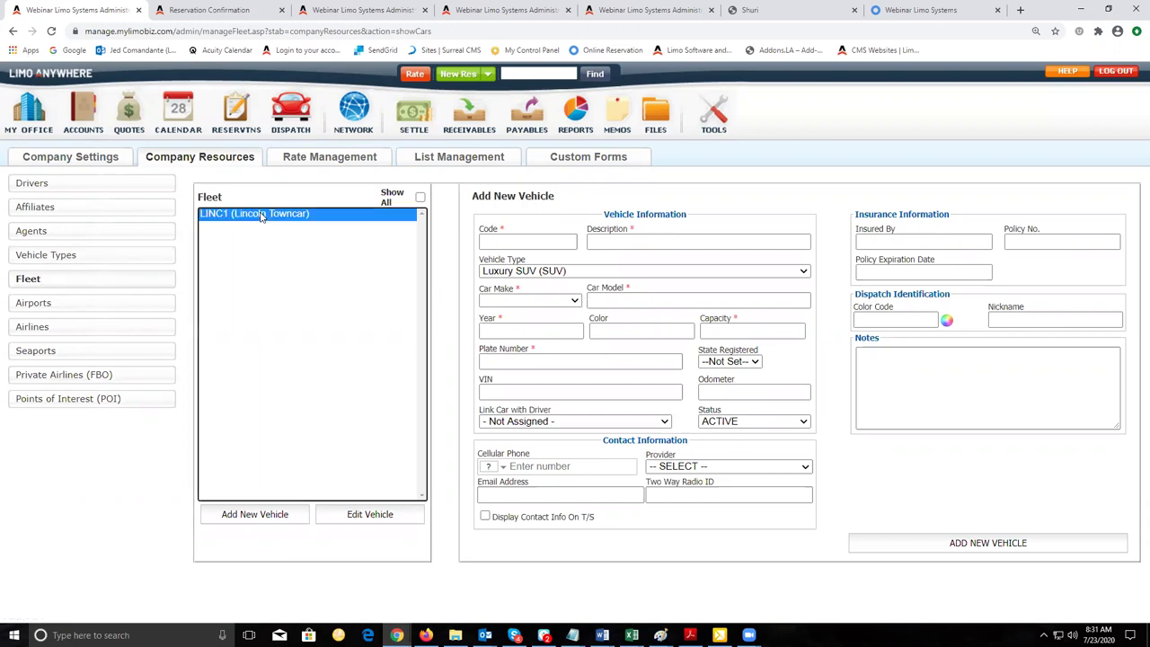
left_click(354, 519)
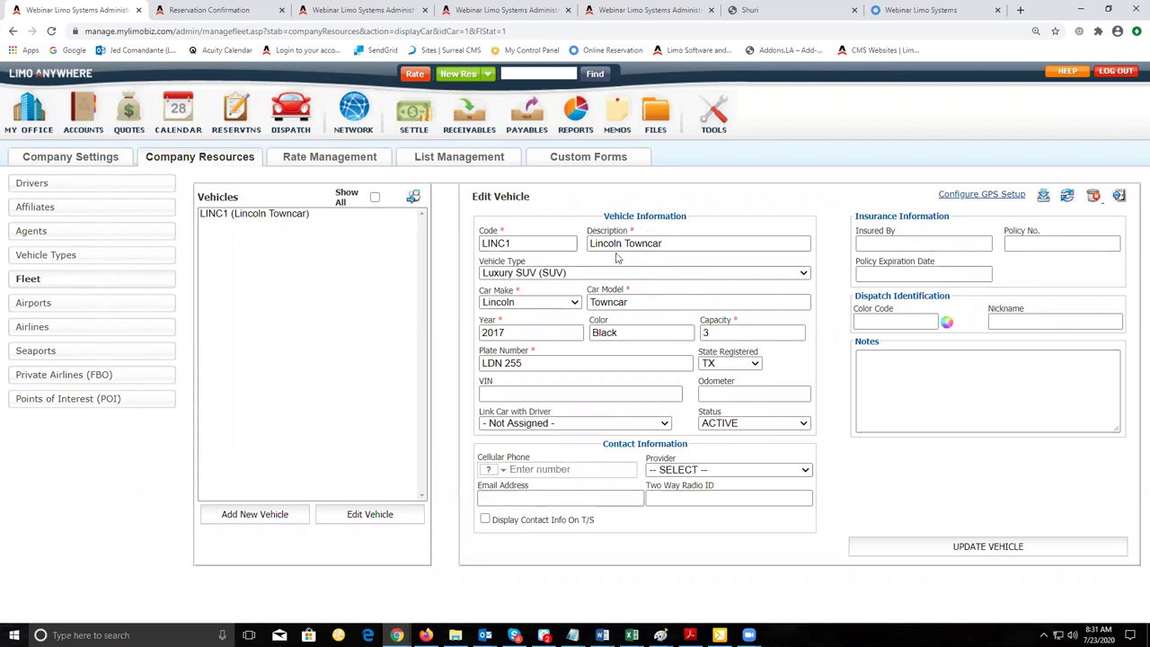
double_click(533, 240)
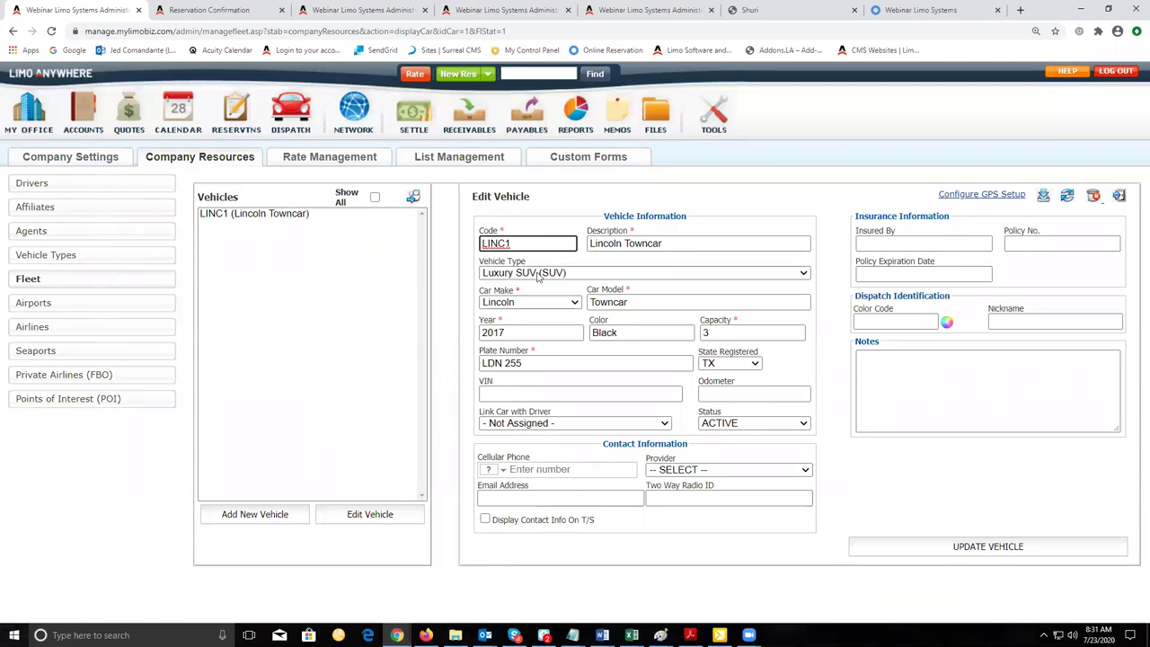
left_click(589, 273)
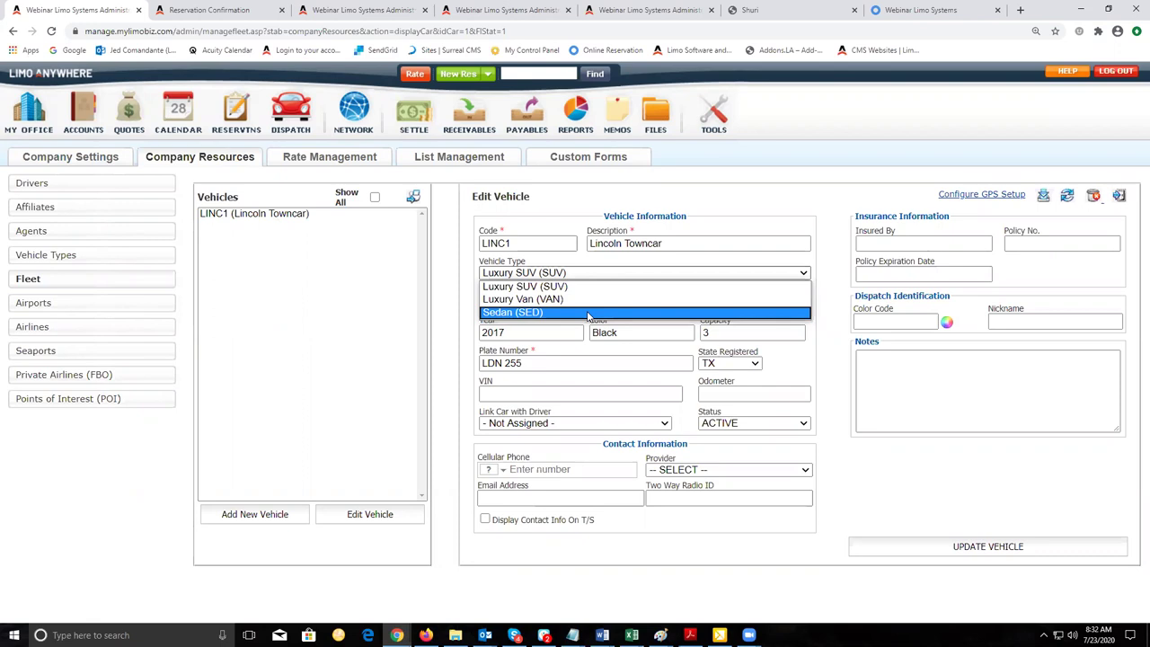
left_click(588, 313)
left_click(858, 427)
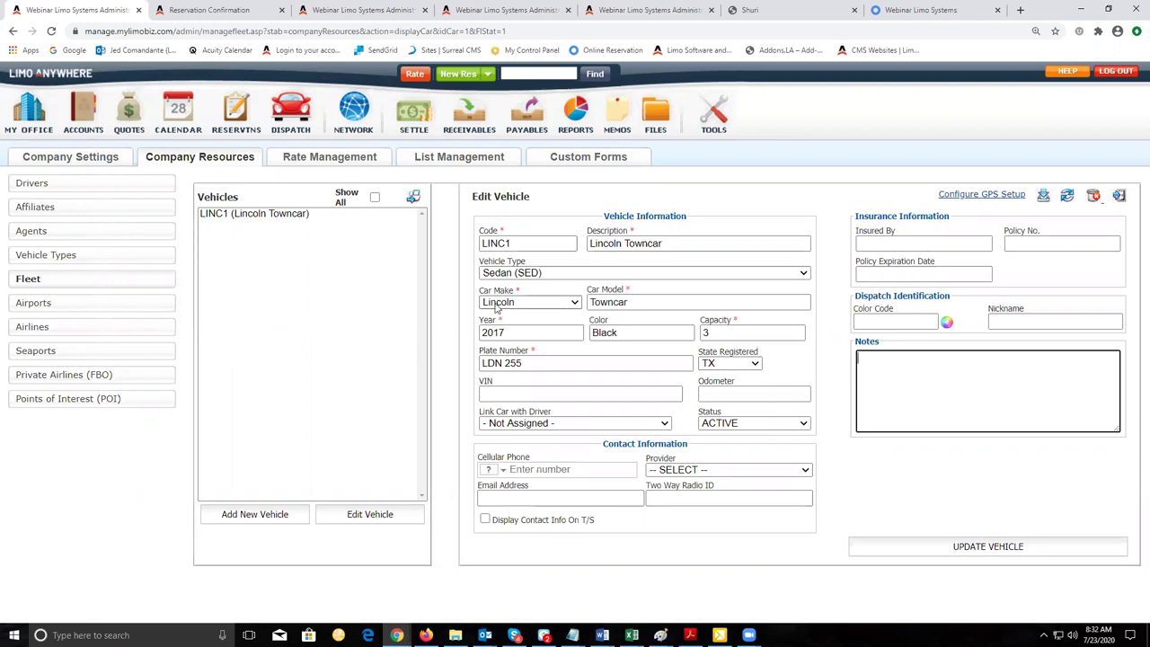
left_click(638, 306)
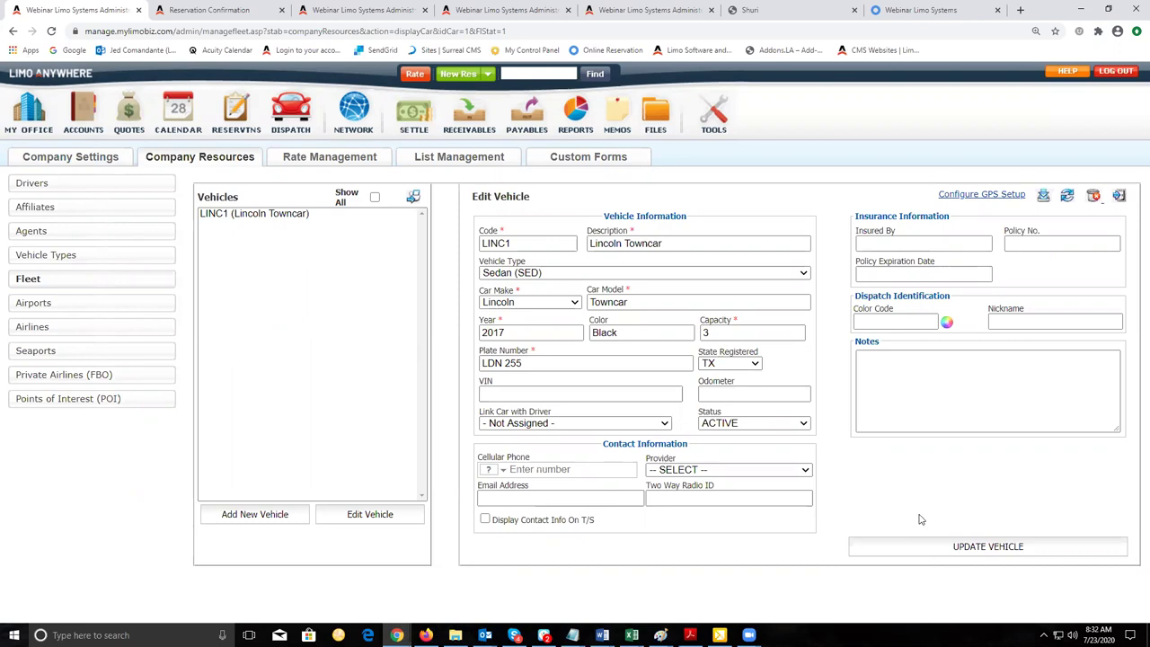
- Leave the Lincoln Towncar record and start a new fleet vehicle with code ESC1, description Cadillac Escalade and vehicle type Luxury SUV (SUV)
left_click(417, 200)
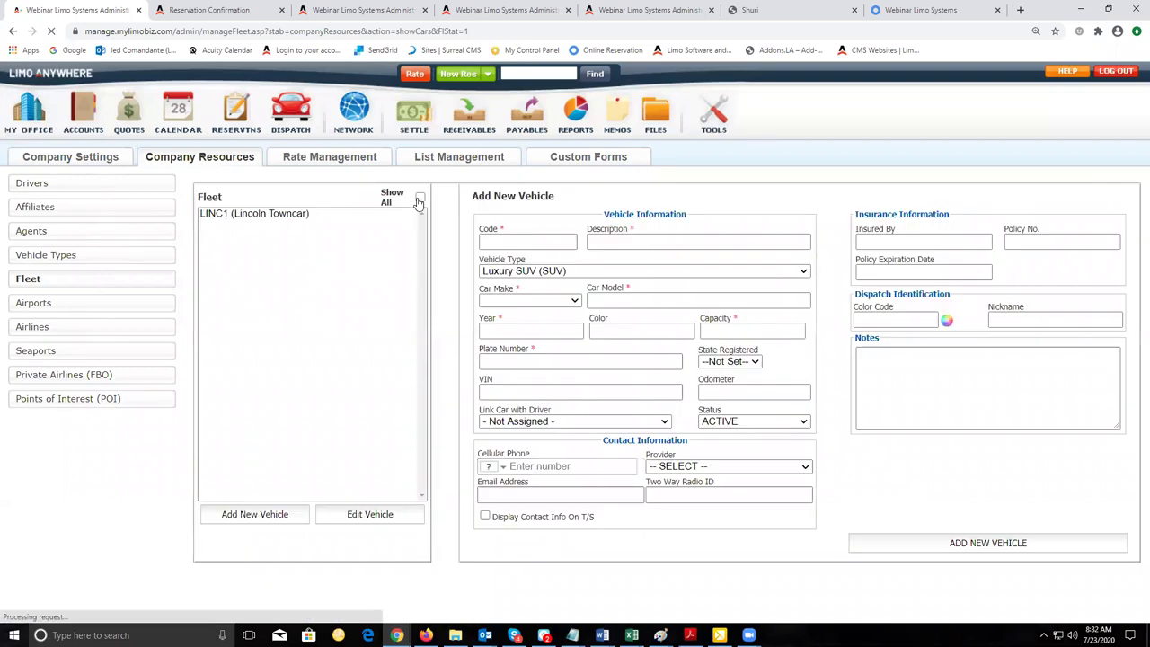
left_click(541, 239)
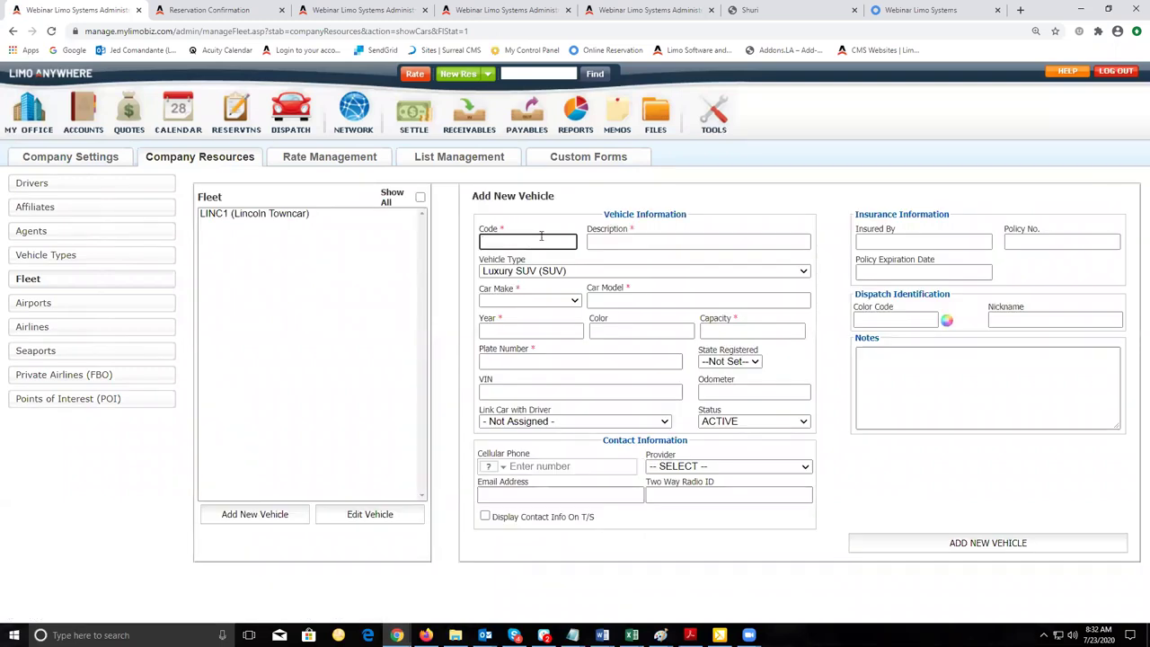
left_click(620, 247)
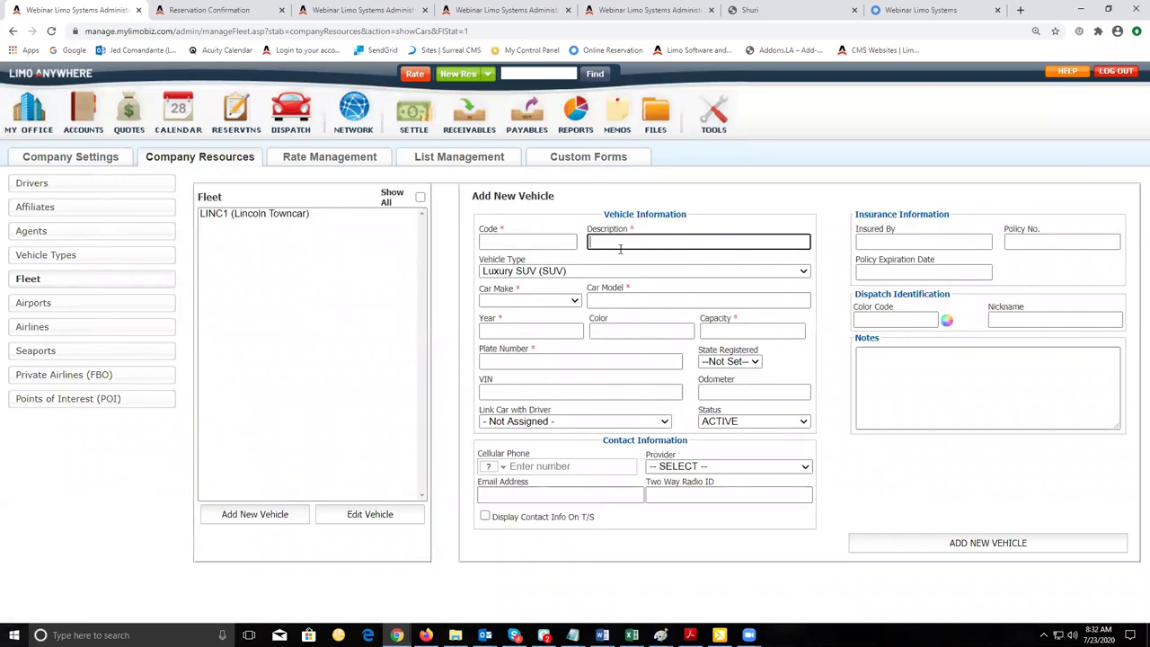
type("Cadillac Escalade")
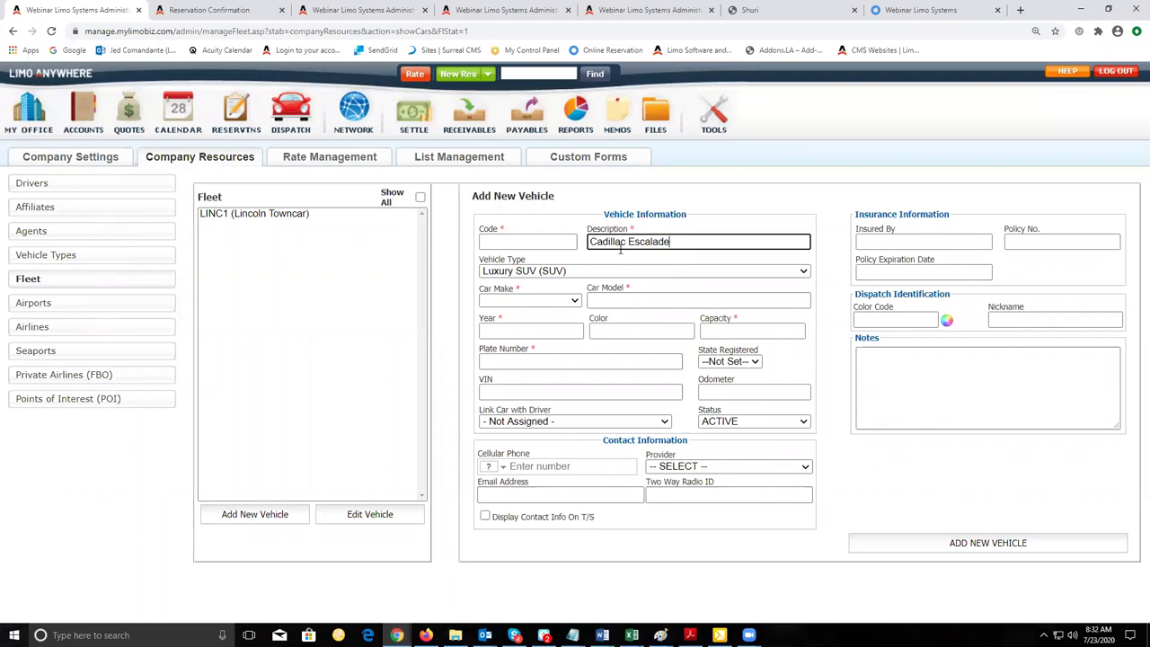
left_click(552, 246)
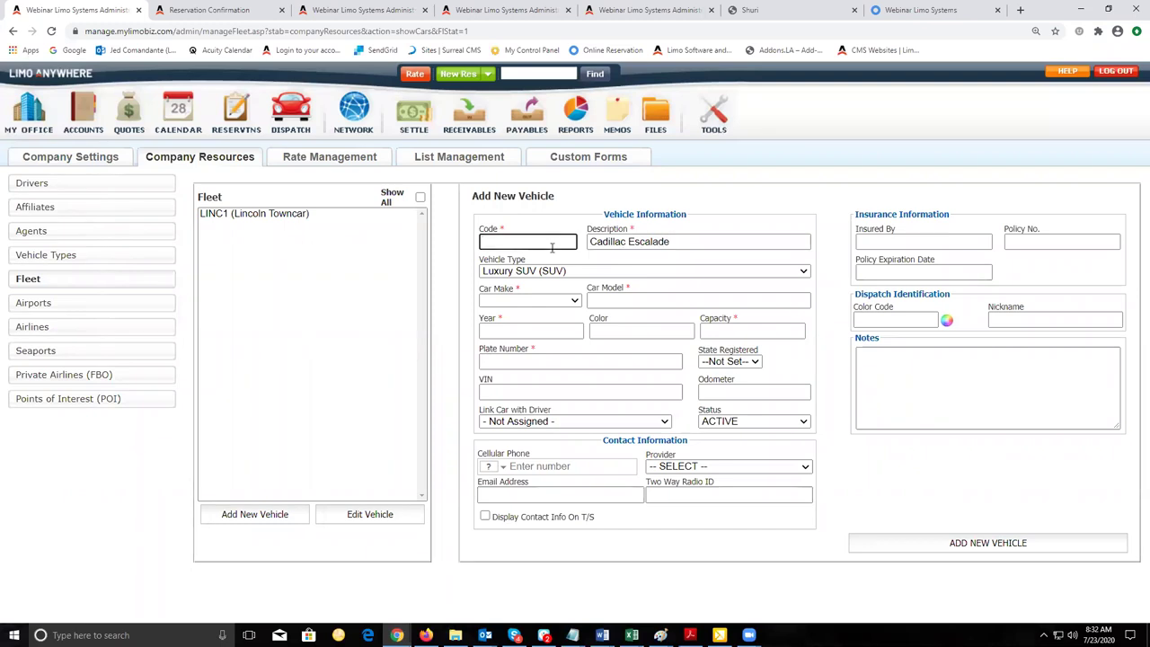
type("ESC1")
left_click(562, 272)
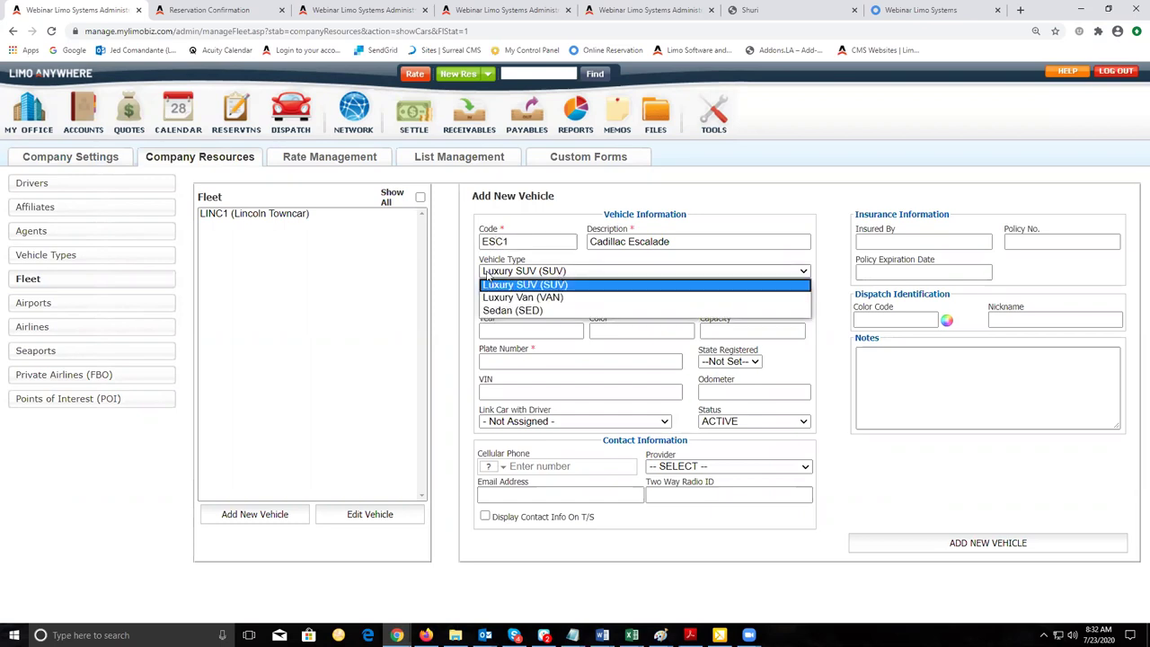
left_click(566, 283)
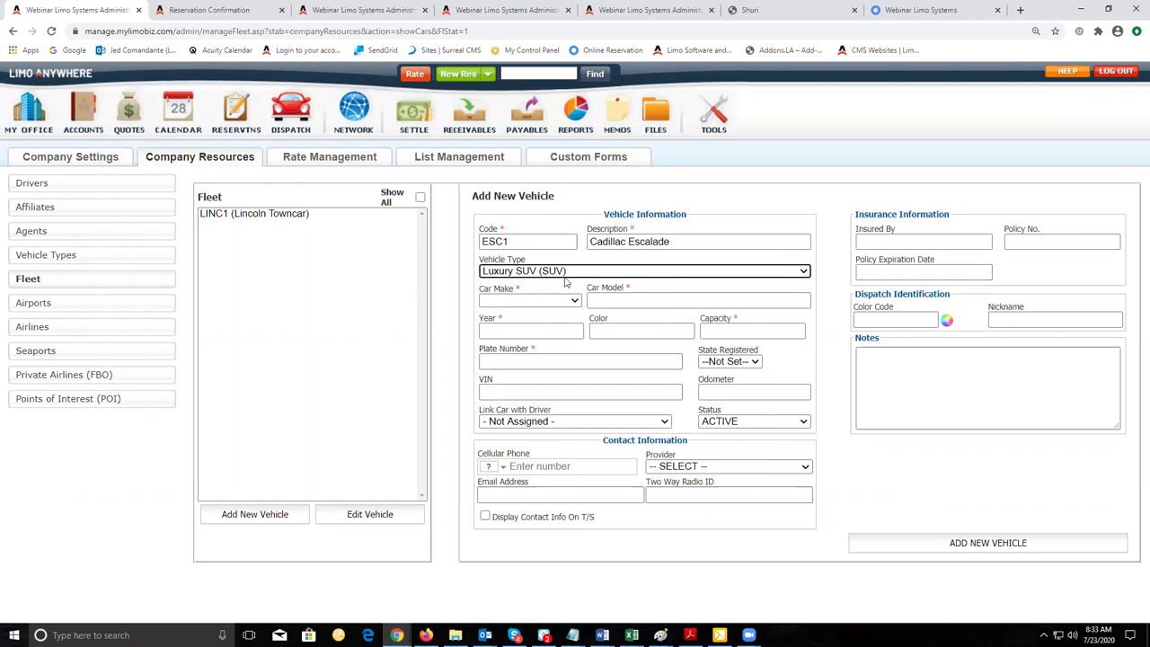
- Set the new vehicle's make to Cadillac, model to Escalade, year to 2017, color to White and capacity to 6
left_click(518, 294)
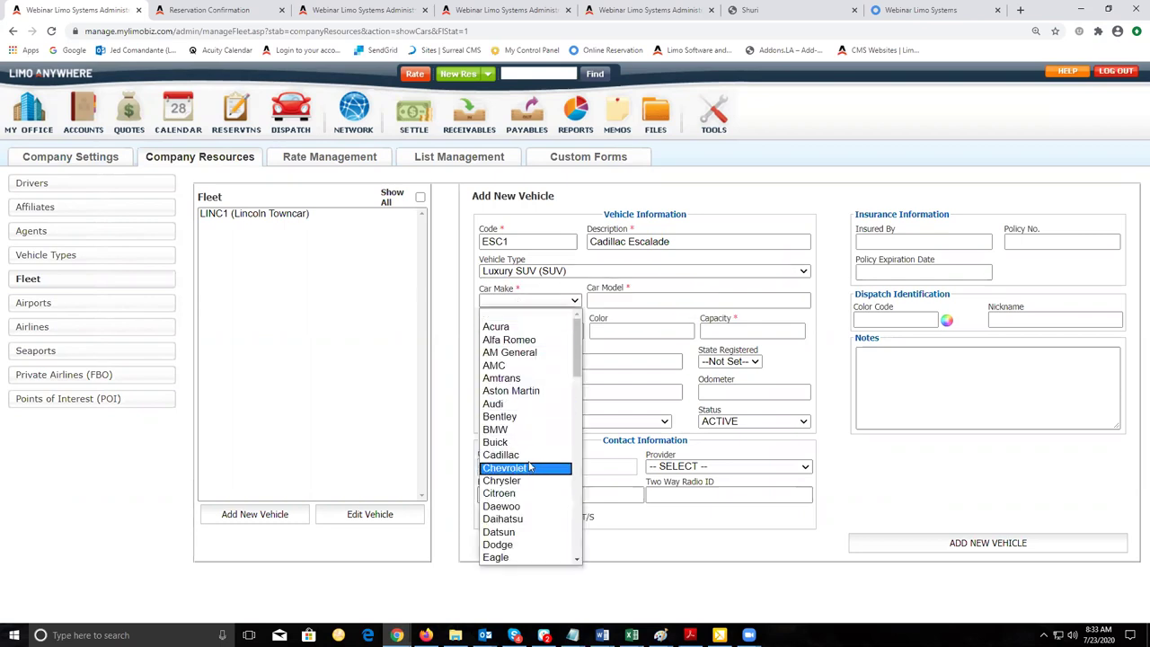
left_click(502, 455)
left_click(683, 302)
type("Escalade")
left_click(525, 338)
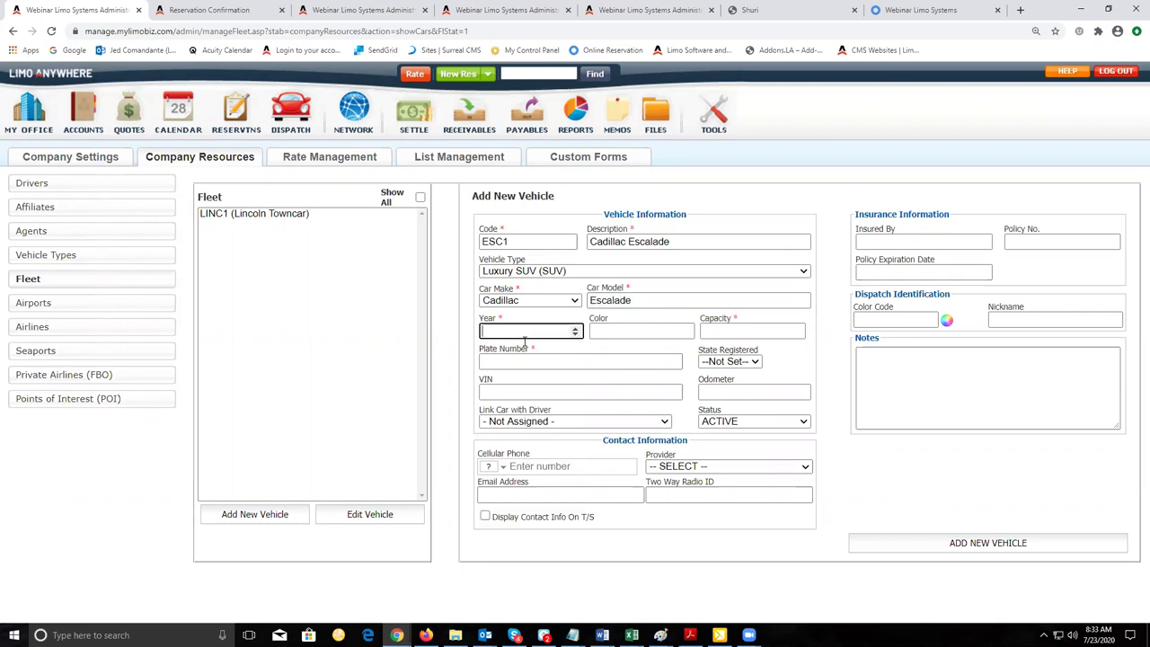
type("2017")
left_click(671, 335)
type("White")
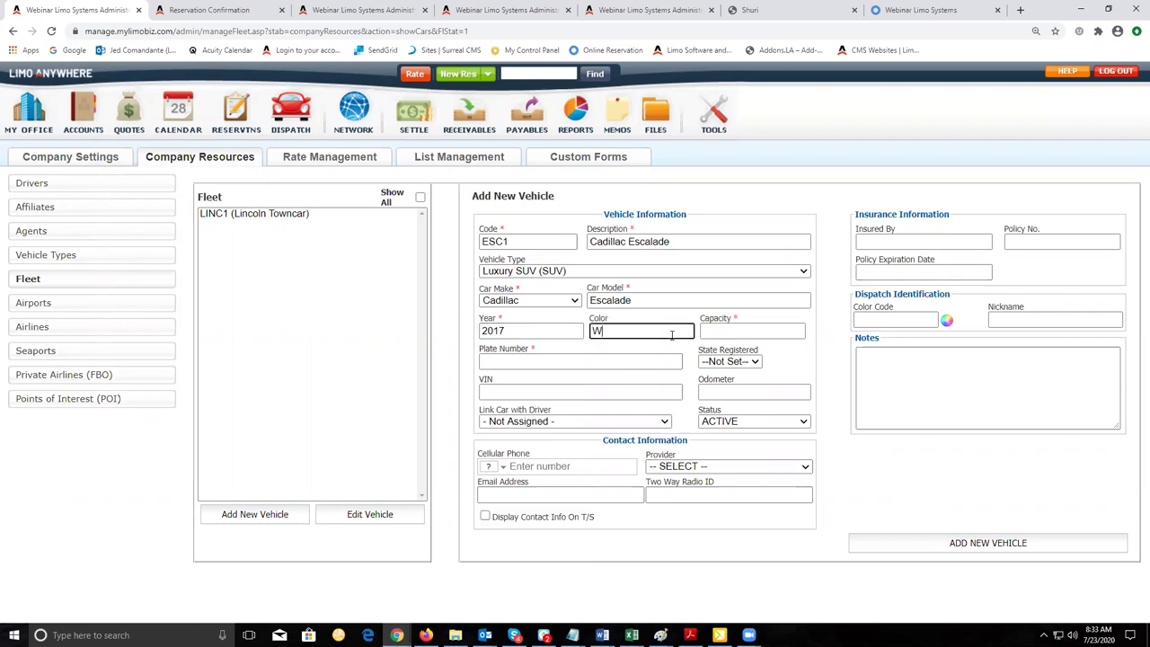
left_click(765, 329)
type("6")
left_click(571, 363)
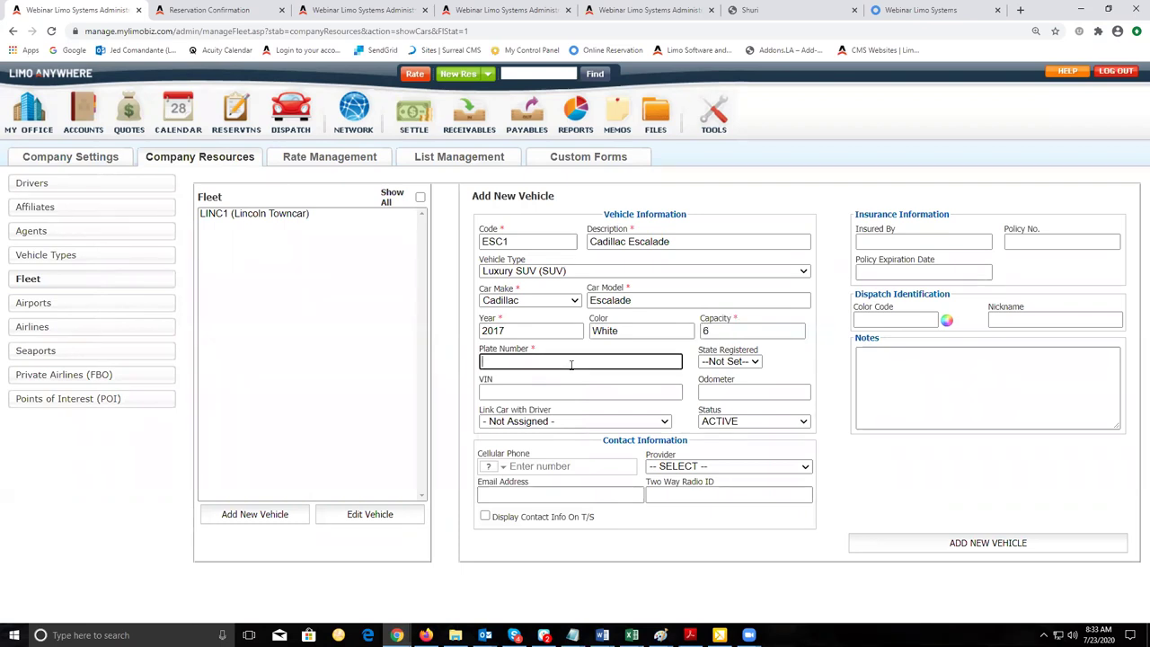
type("TWM 562")
left_click(719, 363)
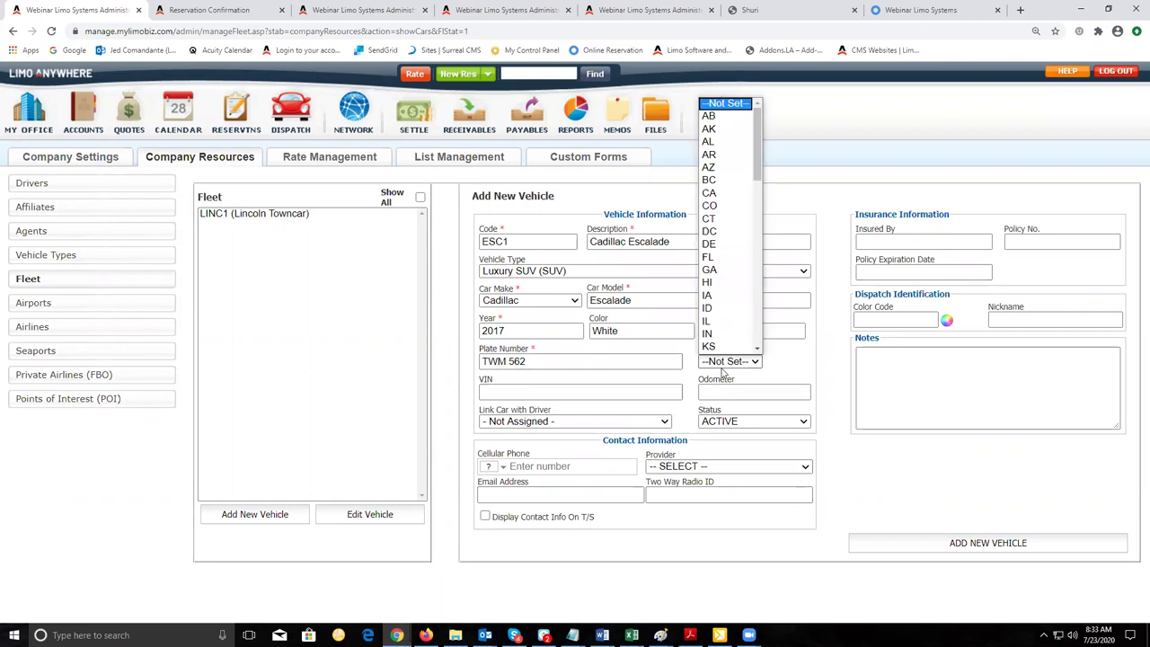
key("t")
key("x")
key("Return")
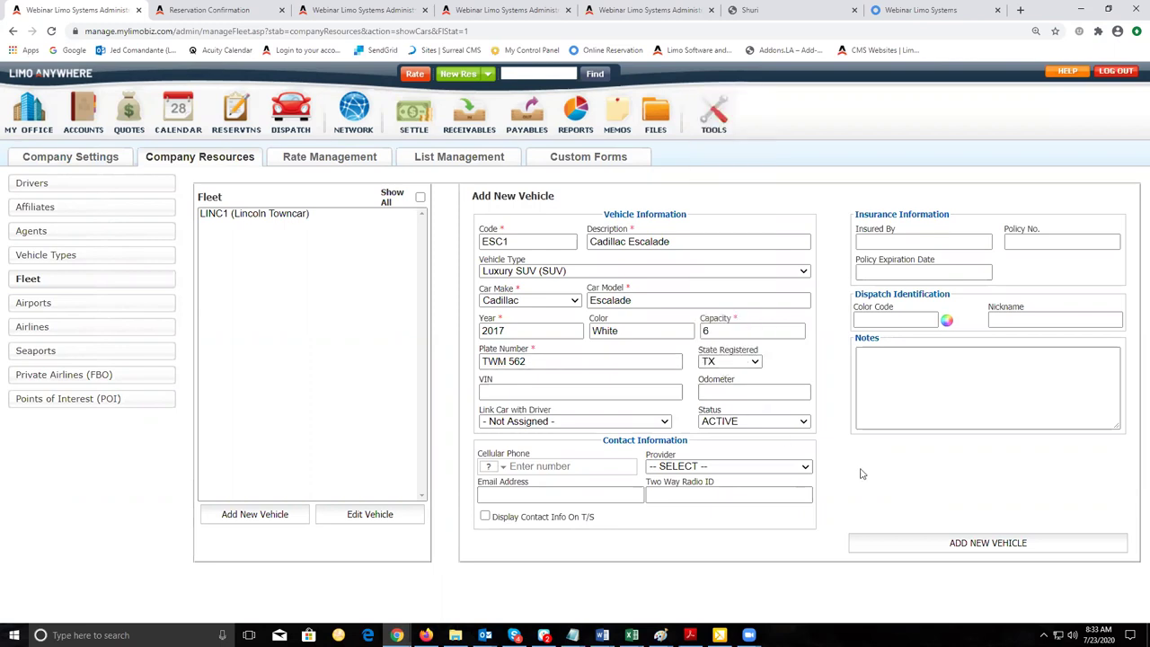
left_click(904, 549)
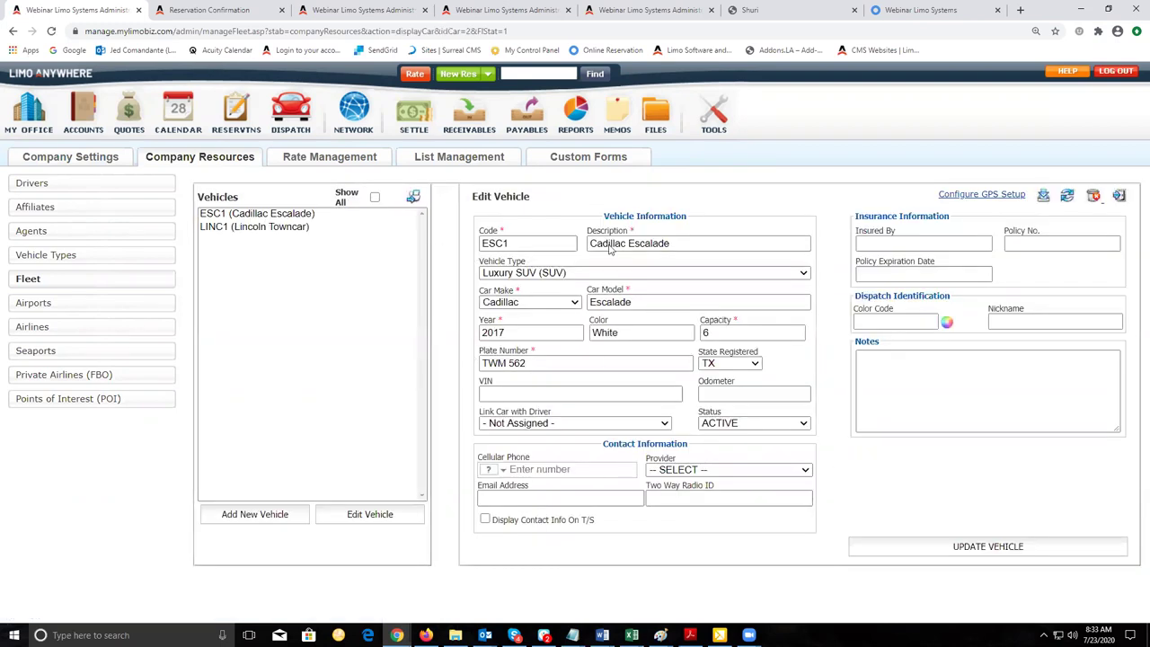
left_click(271, 215)
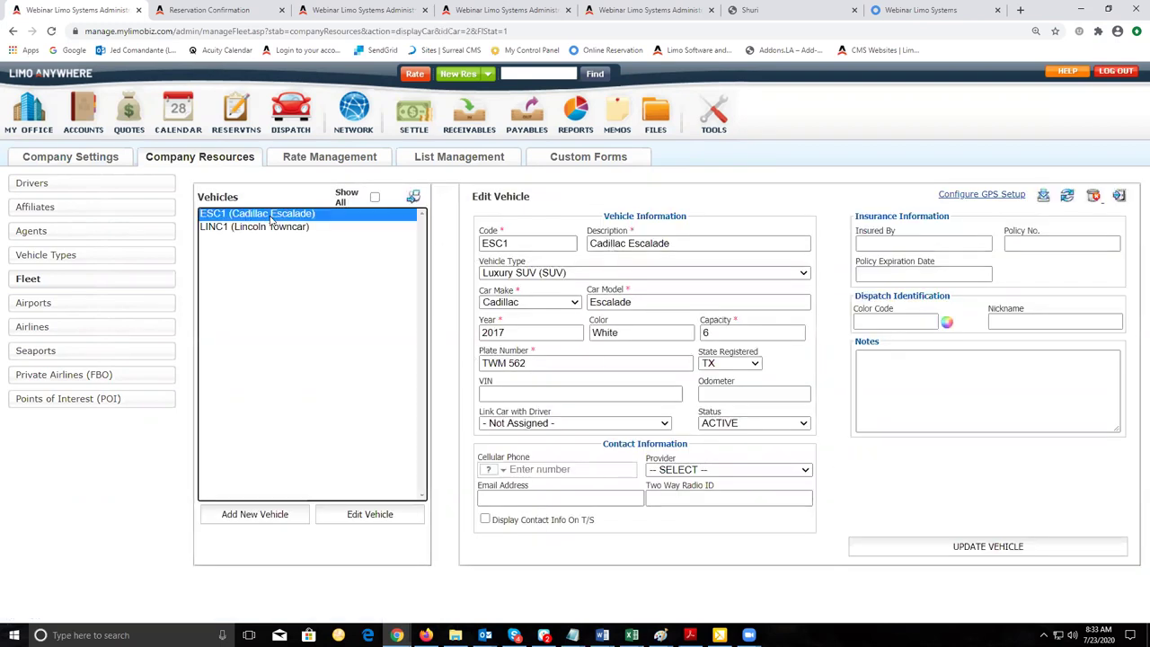
left_click(272, 228)
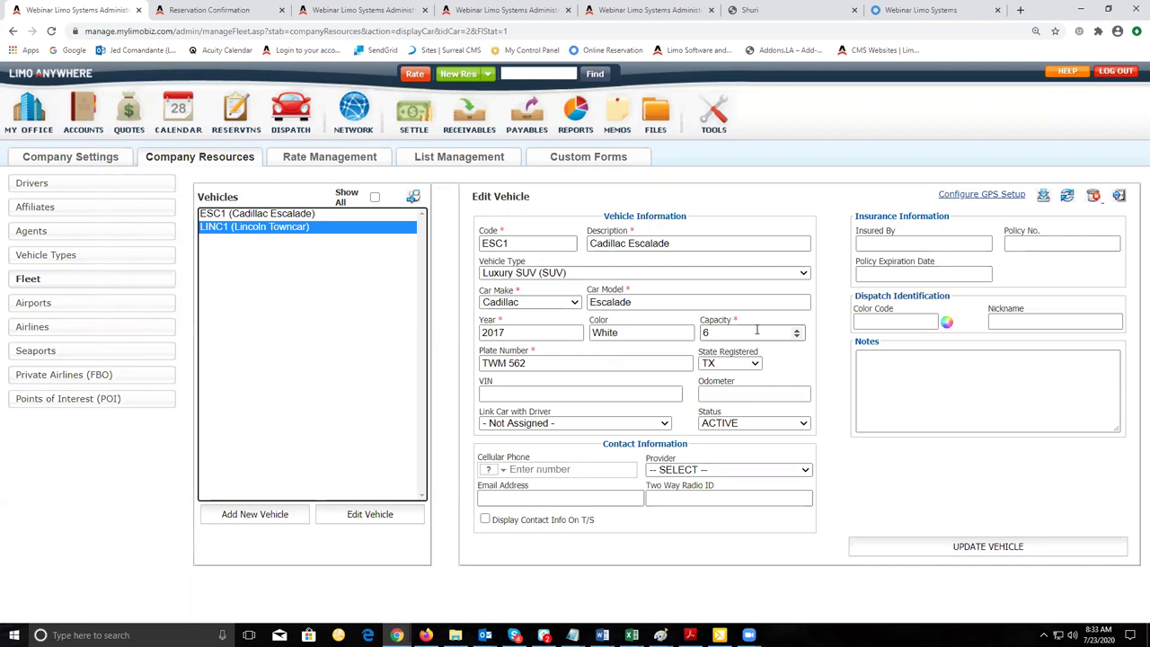
- Go to the driver resources, check the required fields for a new driver and open the existing driver's record for editing
left_click(38, 187)
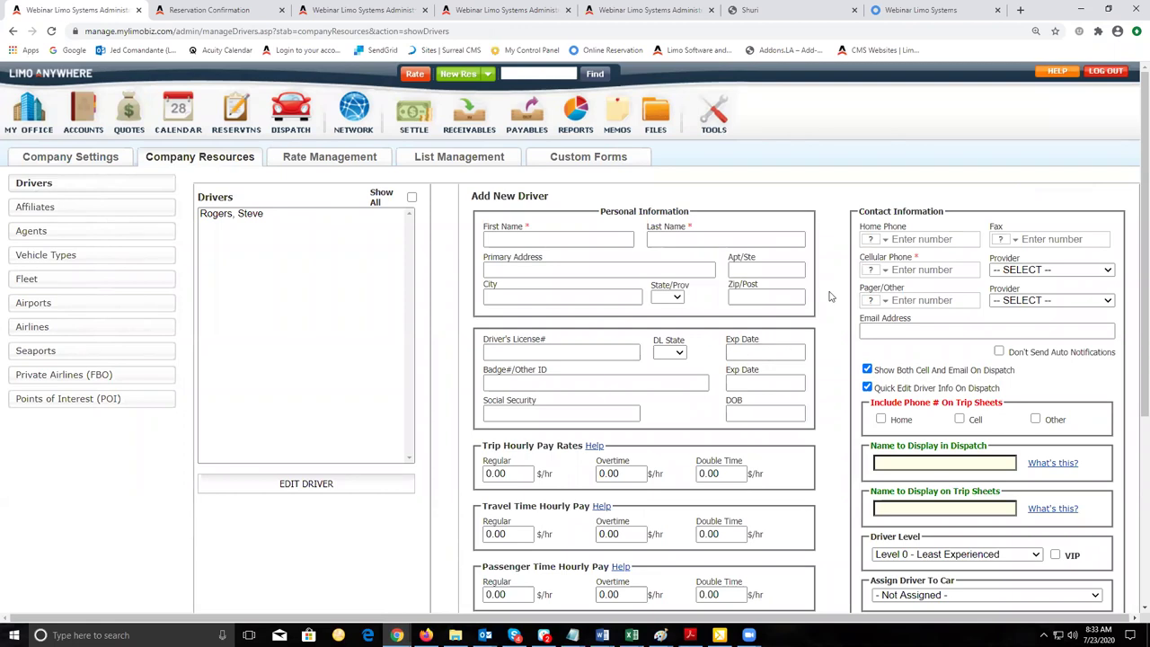
scroll(831, 296, "down", 1)
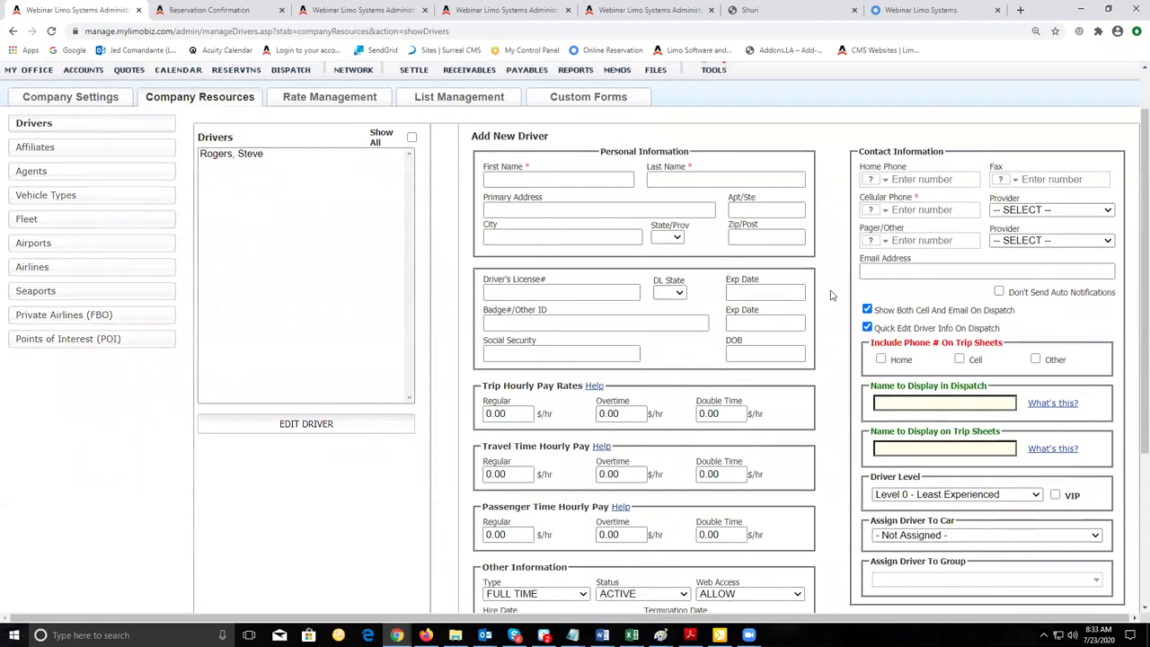
double_click(527, 167)
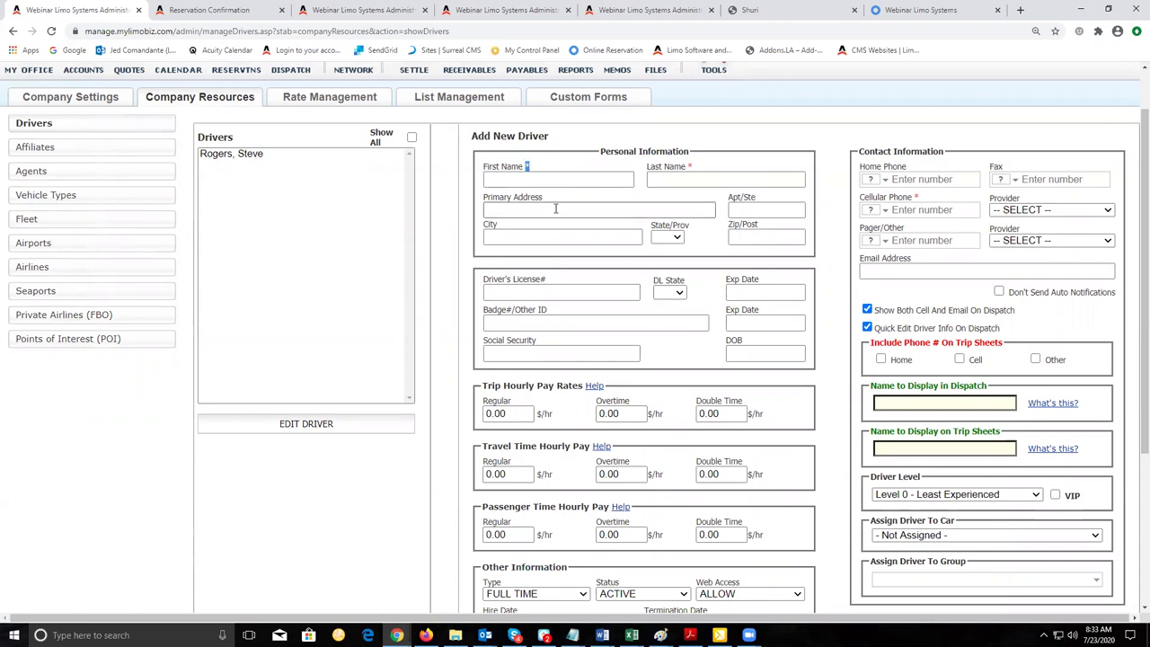
left_click(267, 156)
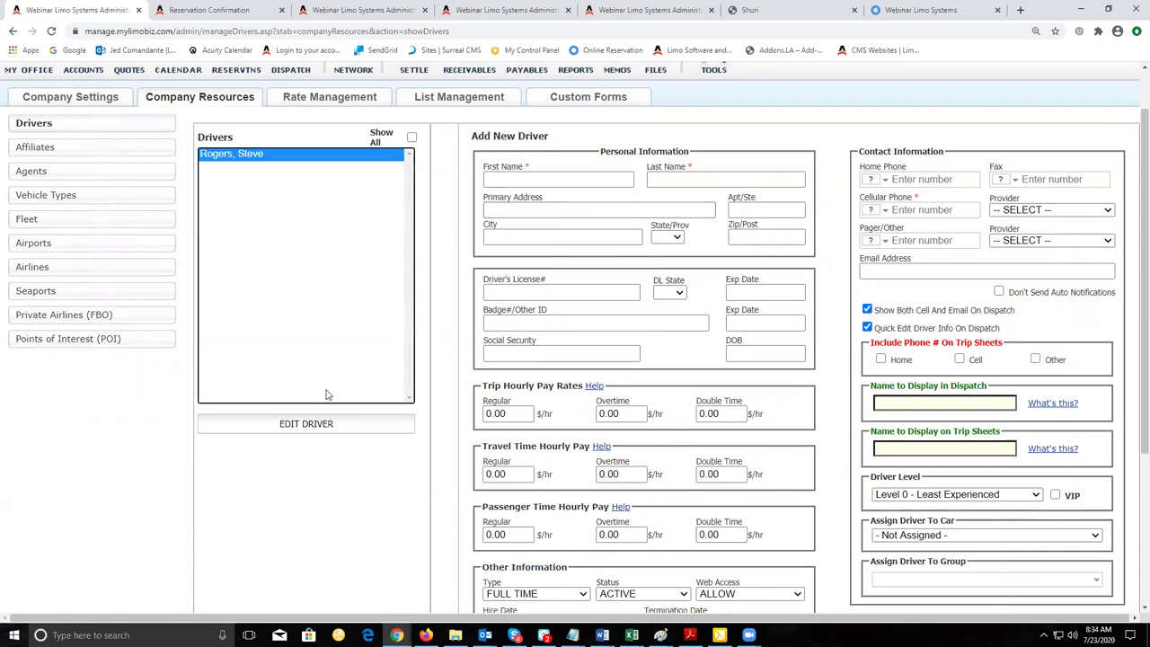
left_click(328, 423)
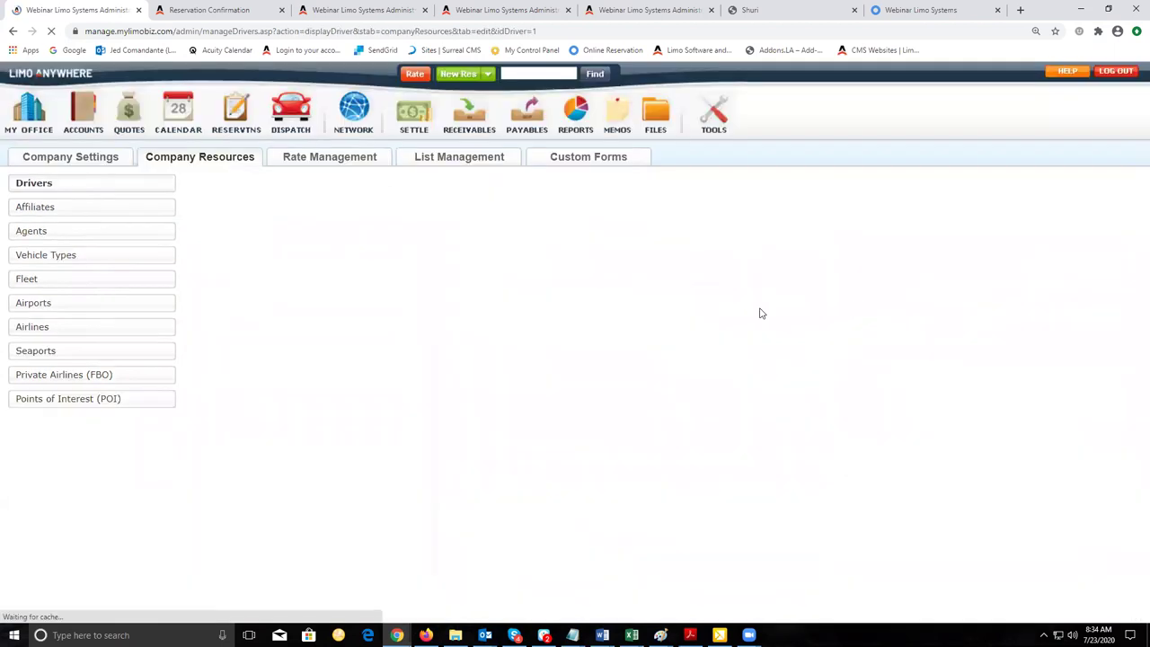
- Review the driver's name, cellular phone, phone provider choices, pay rates, work schedule and web access details
left_click(691, 266)
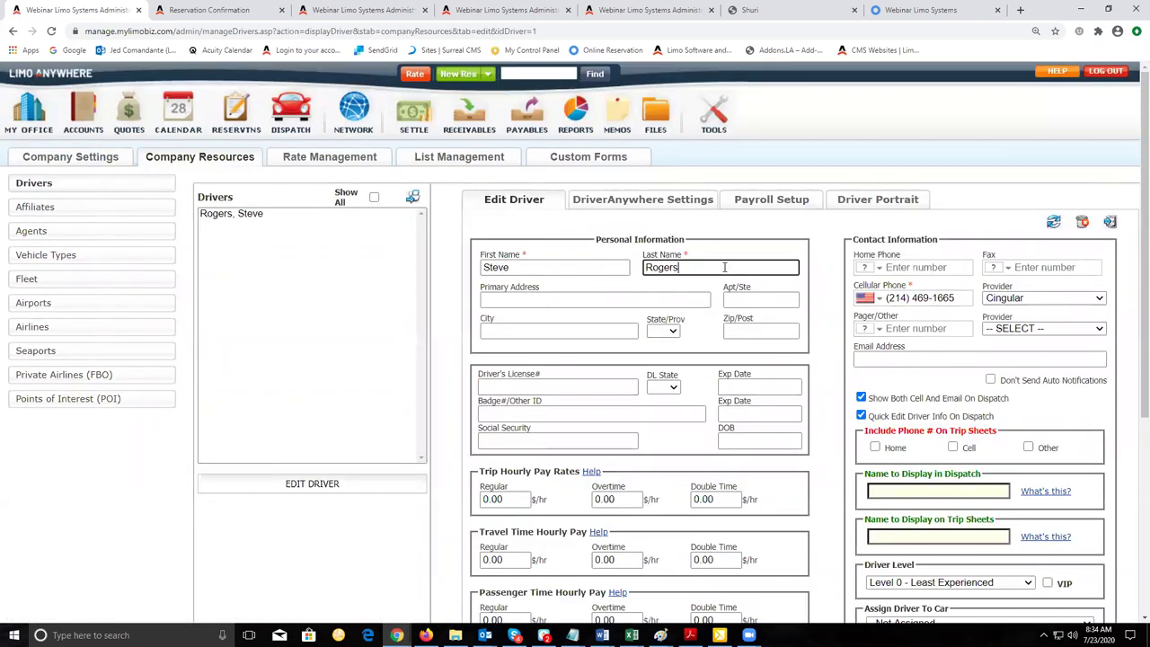
left_click(942, 299)
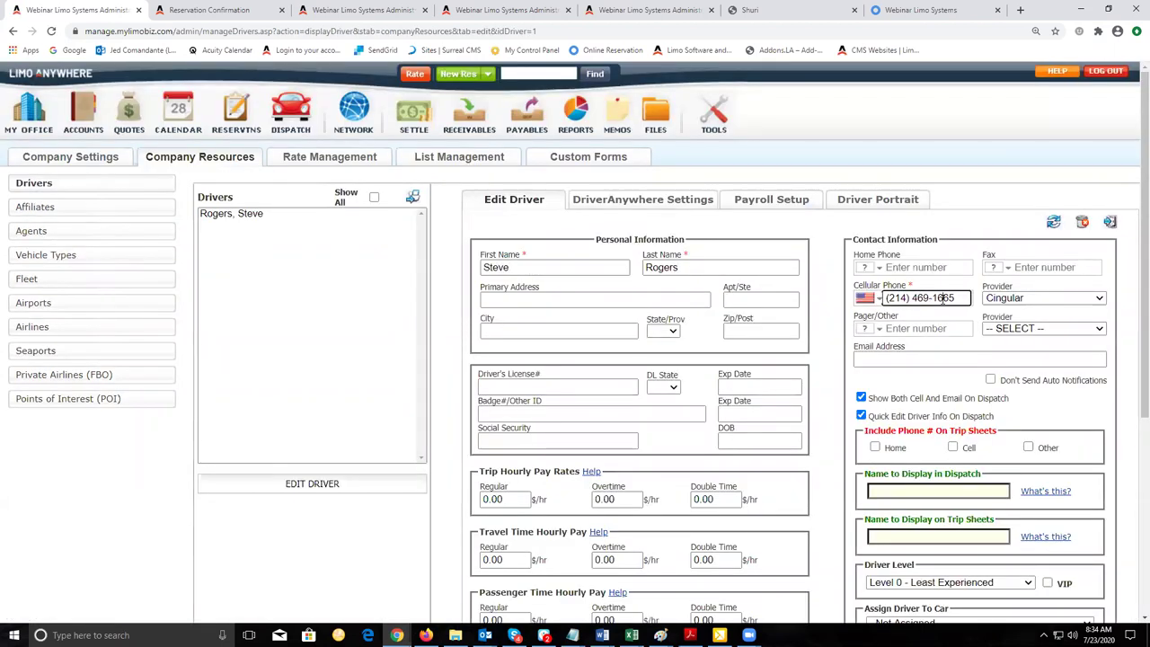
key("Tab")
key("alt+Down")
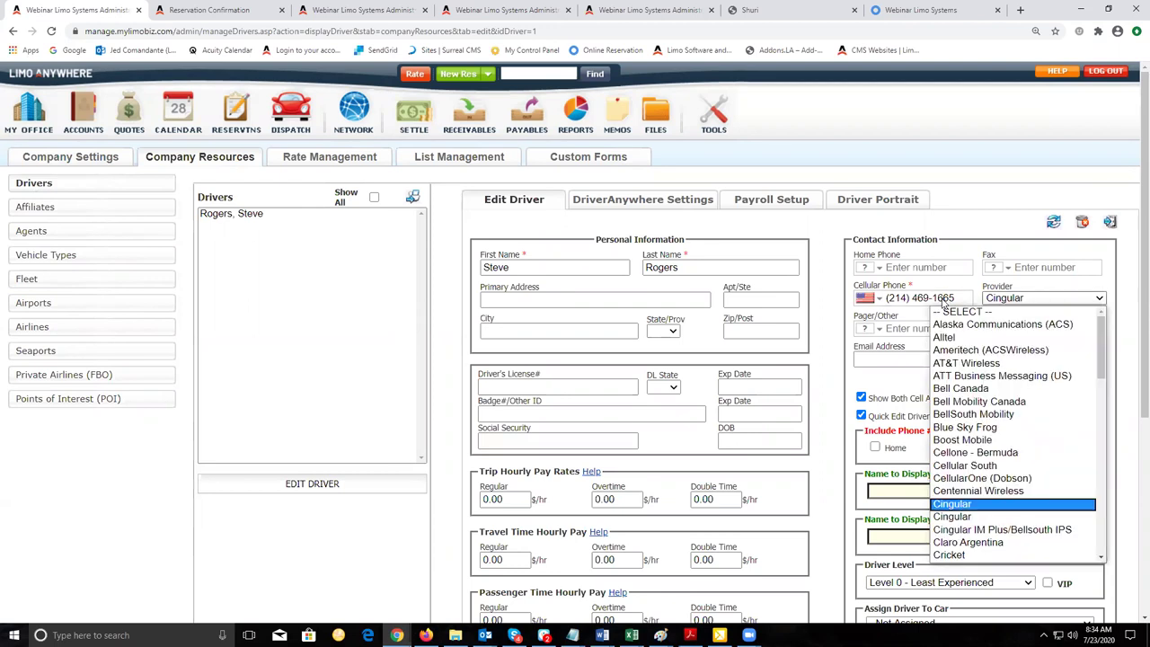
left_click(1036, 299)
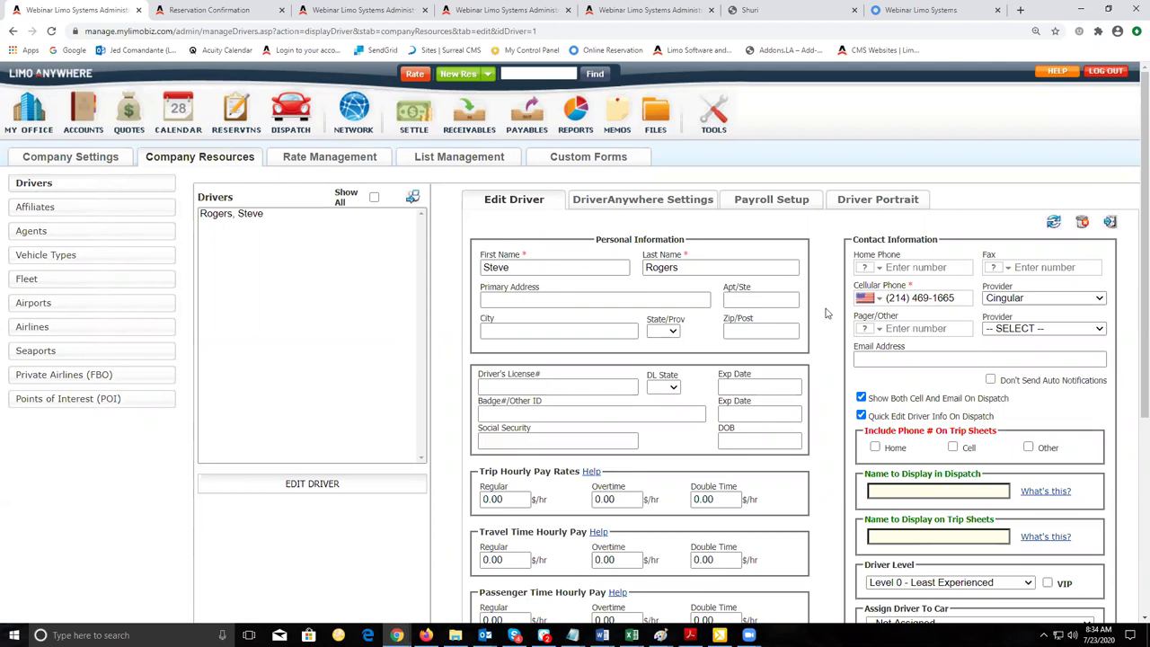
scroll(827, 314, "down", 4)
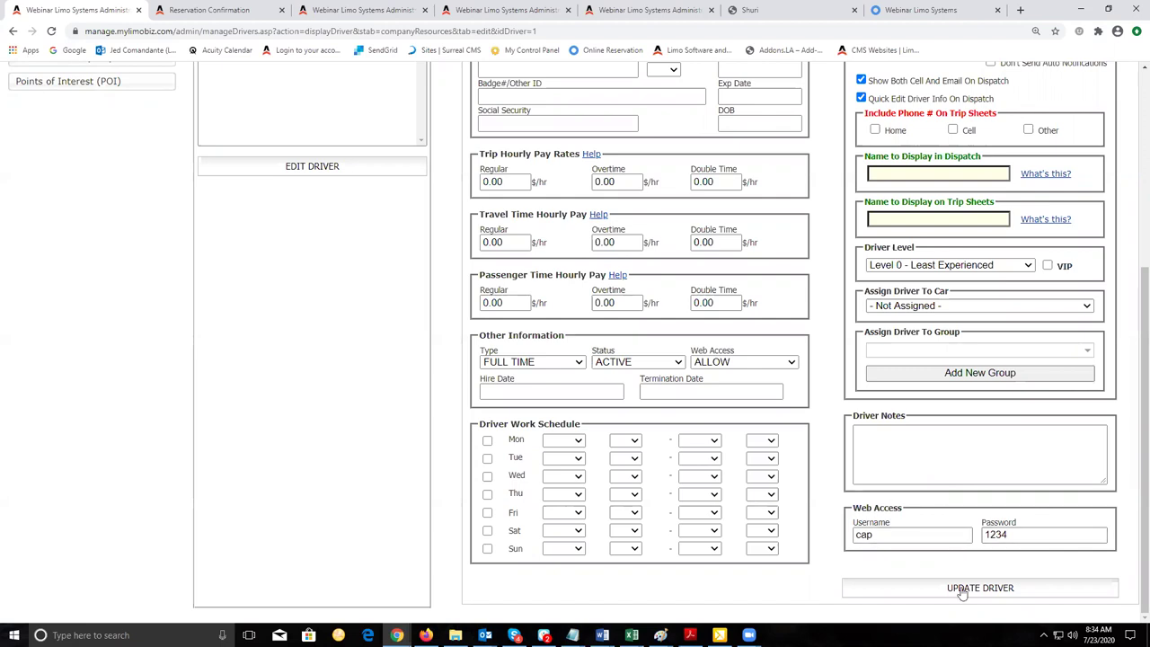
scroll(961, 593, "up", 1)
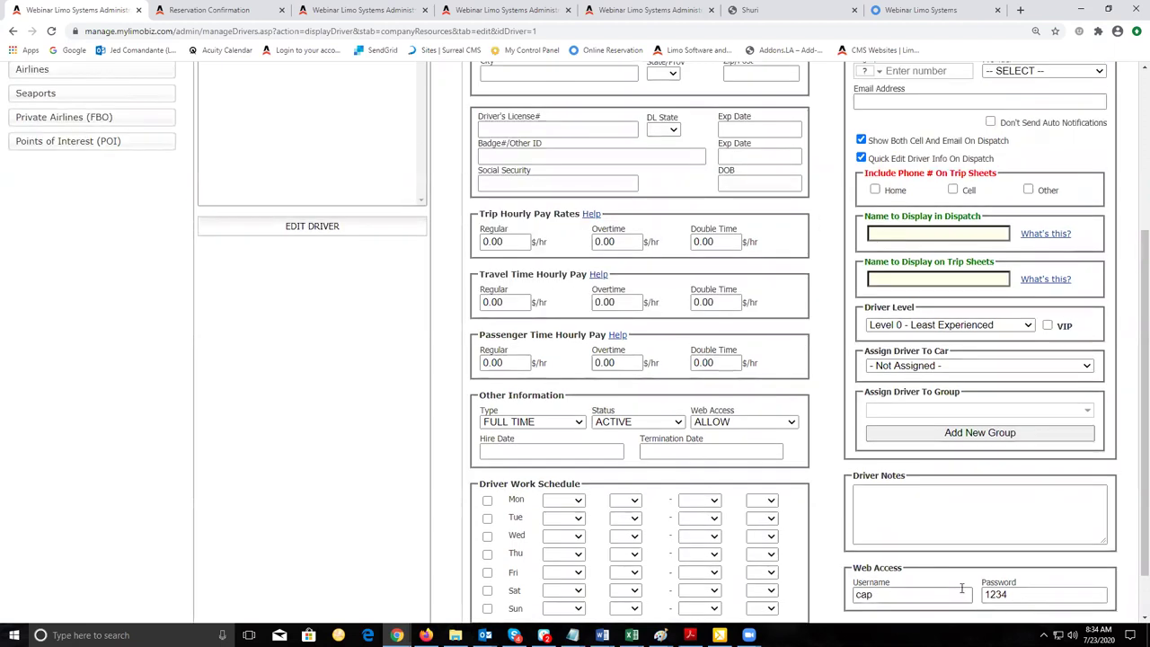
scroll(961, 589, "down", 1)
scroll(1107, 481, "up", 4)
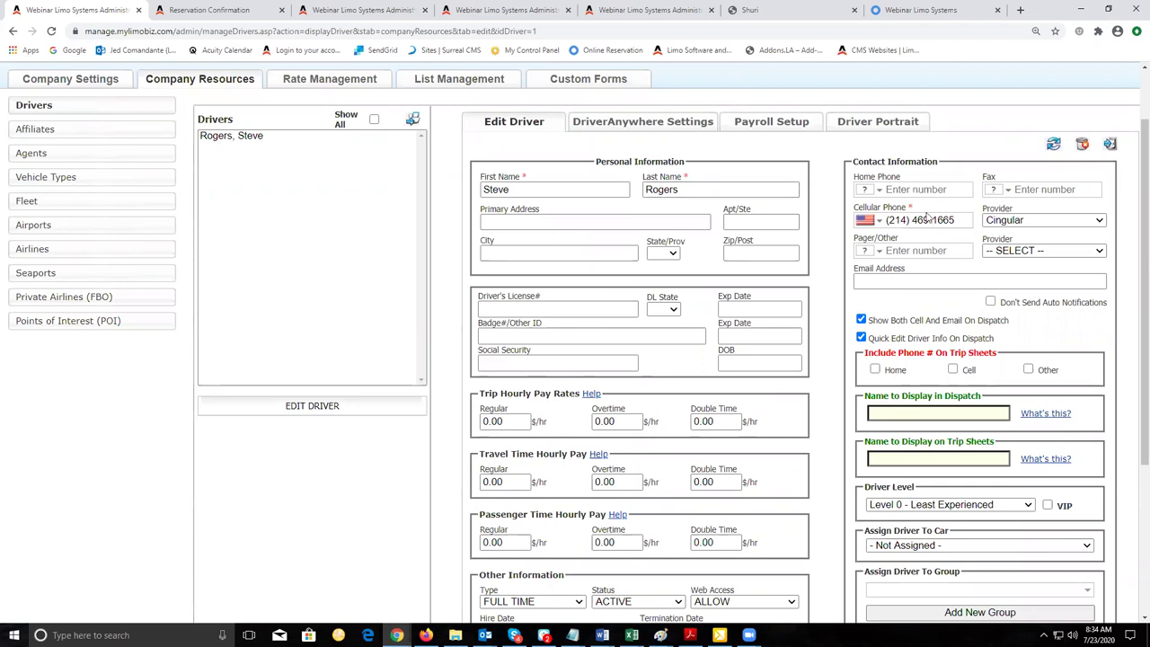
- Go through the rest of the driver's record, open its DriverAnywhere settings and allow the driver to use Driver Anywhere
scroll(931, 214, "down", 2)
scroll(930, 214, "down", 1)
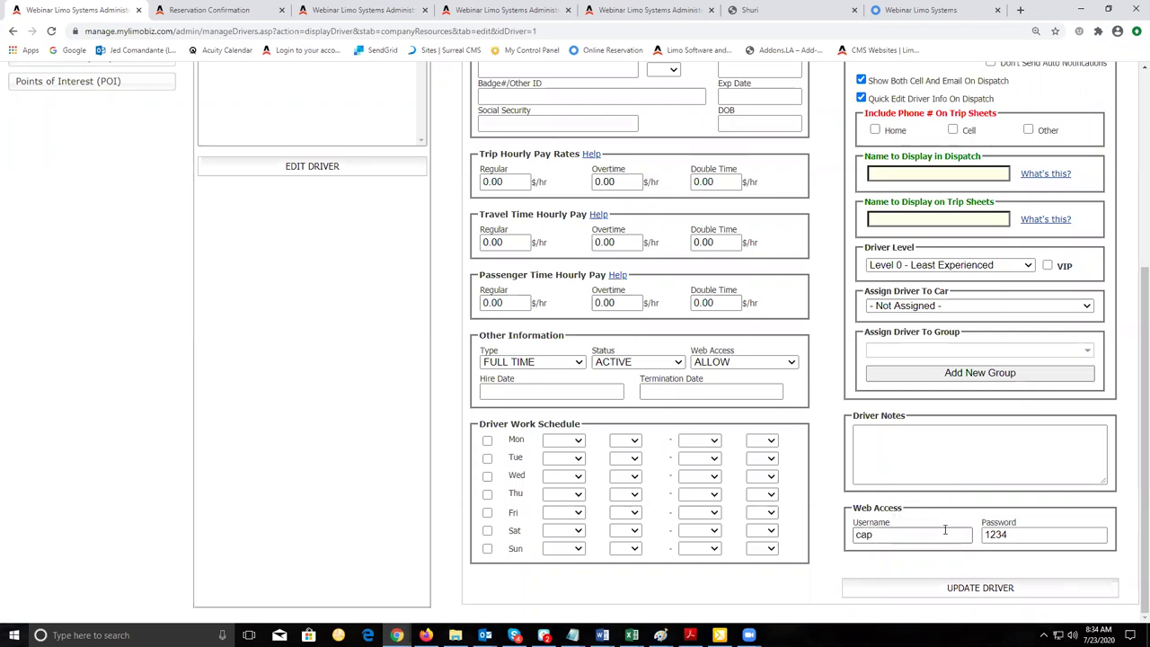
scroll(864, 485, "up", 3)
scroll(863, 485, "up", 1)
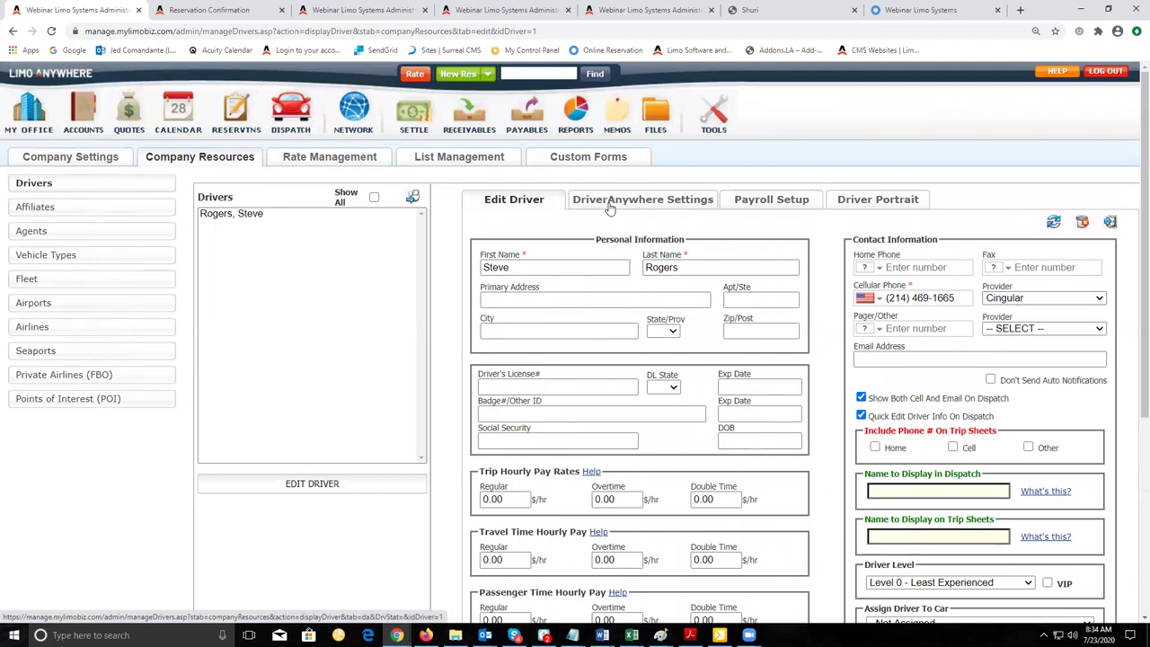
left_click(611, 203)
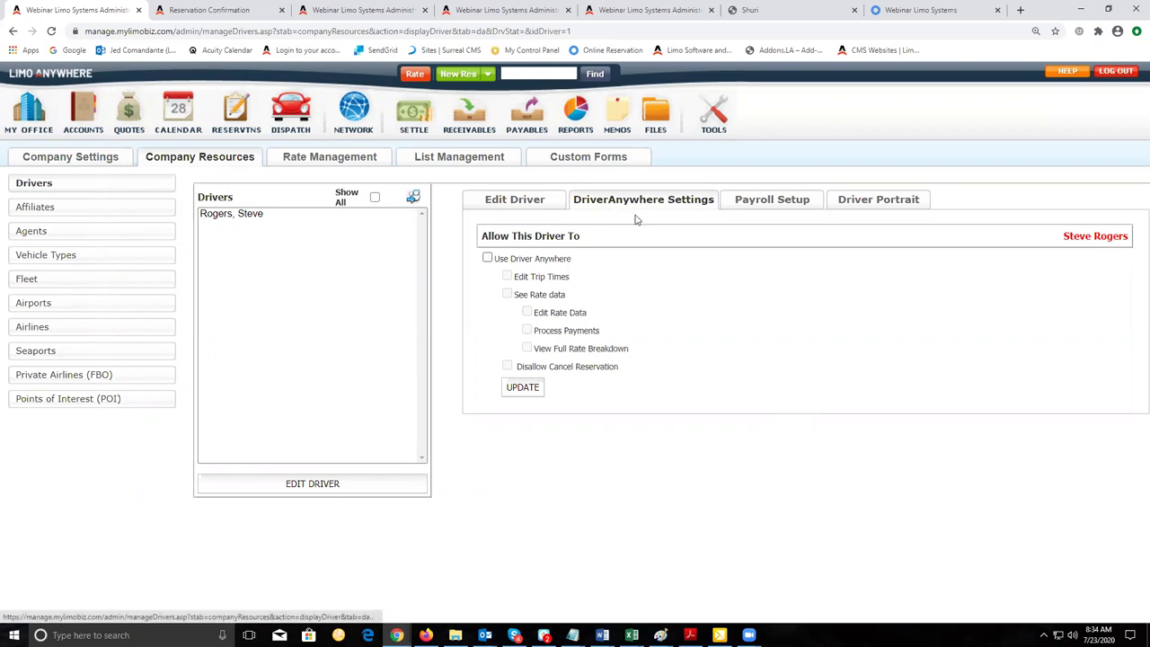
left_click(487, 259)
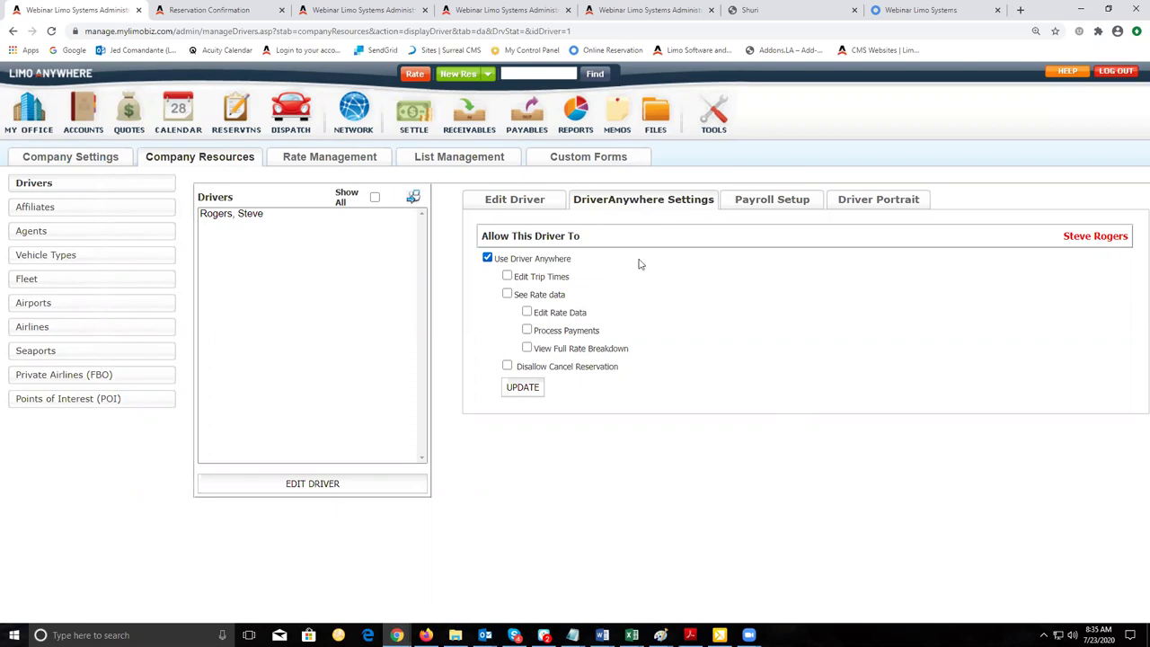
- Allow the driver to edit trip times, see rate data and process payments in the DriverAnywhere settings
left_click(507, 280)
left_click(506, 295)
left_click(527, 312)
left_click(507, 294)
left_click(507, 295)
left_click(527, 331)
left_click(528, 331)
left_click(528, 330)
left_click(527, 350)
left_click(527, 350)
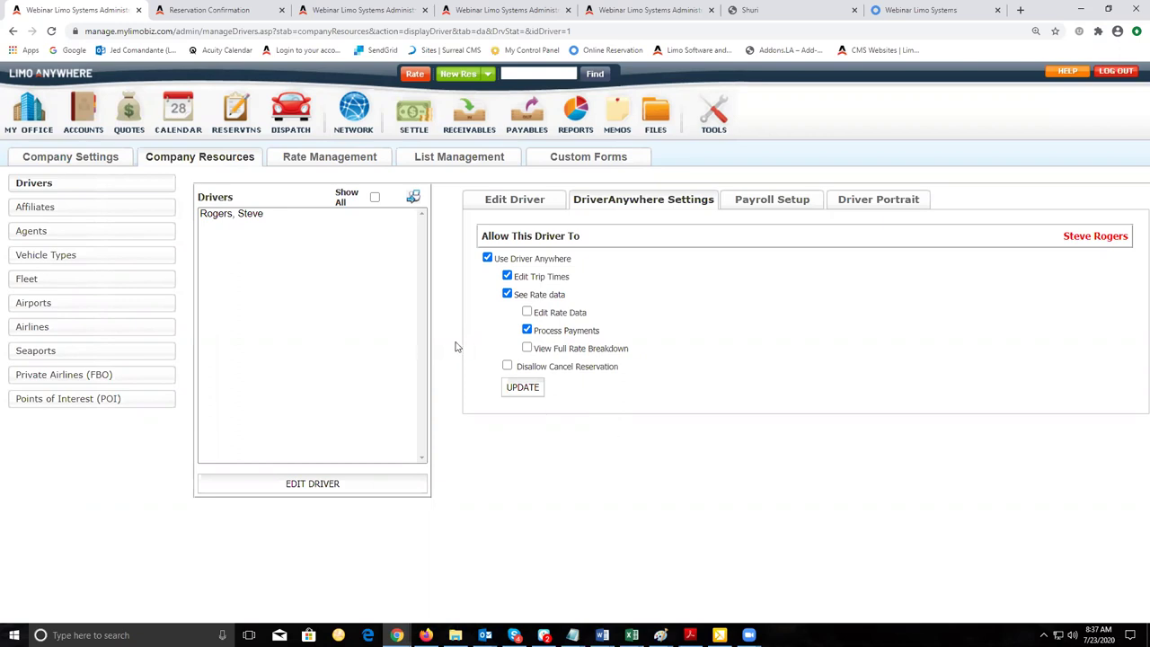
- Go to the system mapping in the company's system settings and review the Operator Flow and Driver Flow statuses
left_click(29, 109)
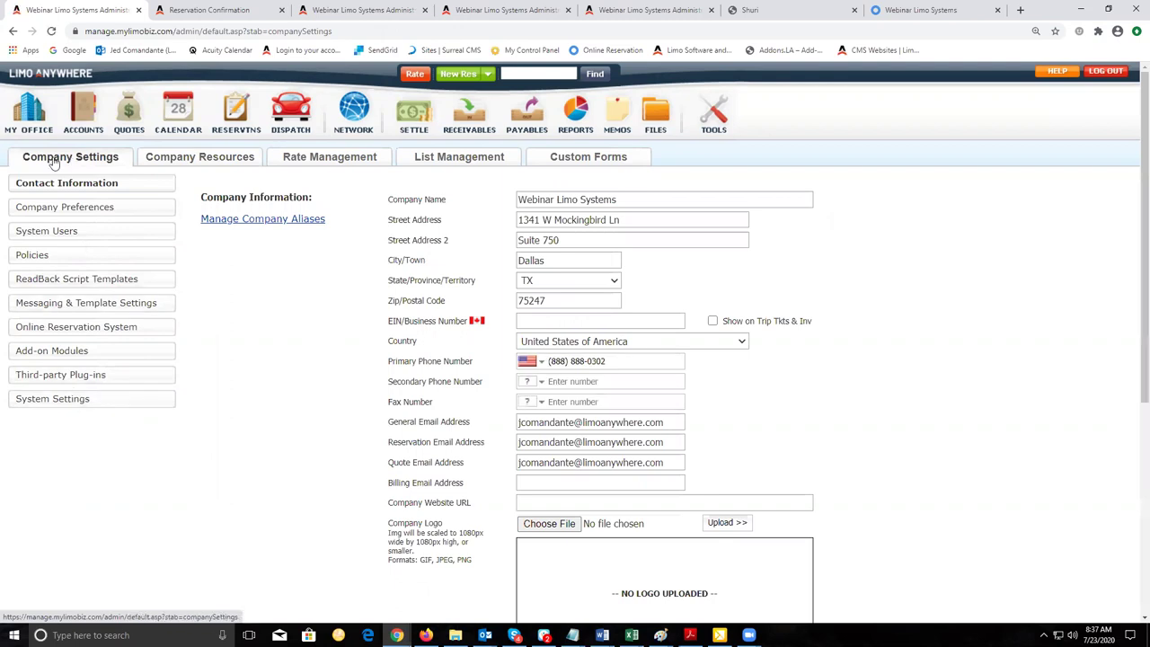
left_click(60, 406)
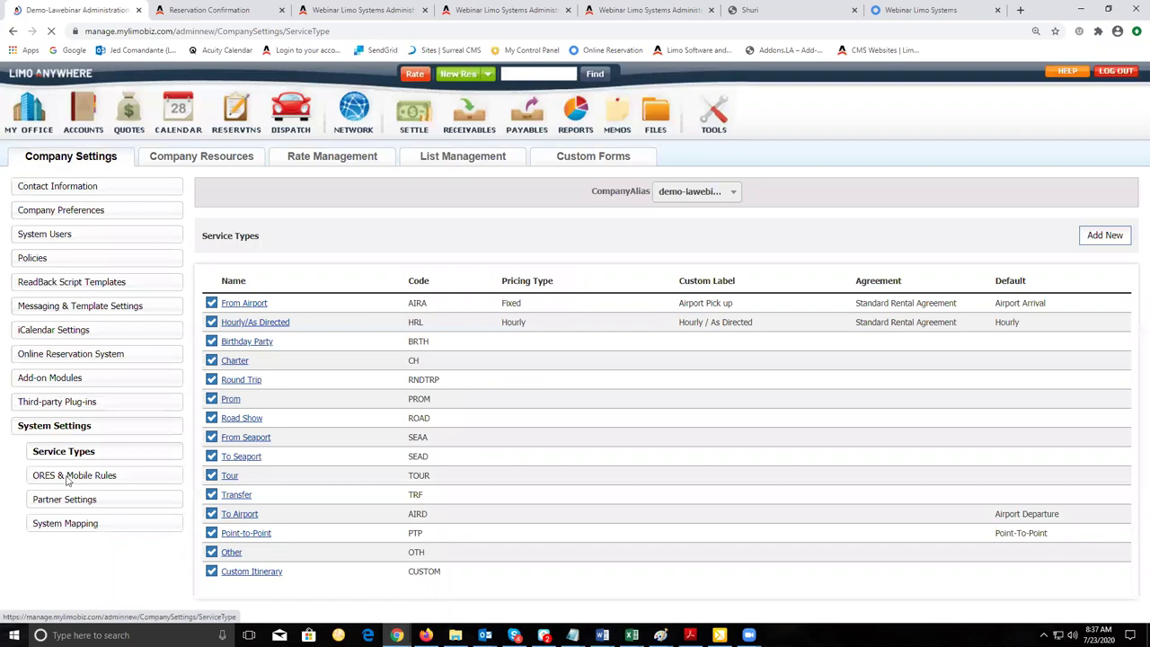
left_click(66, 528)
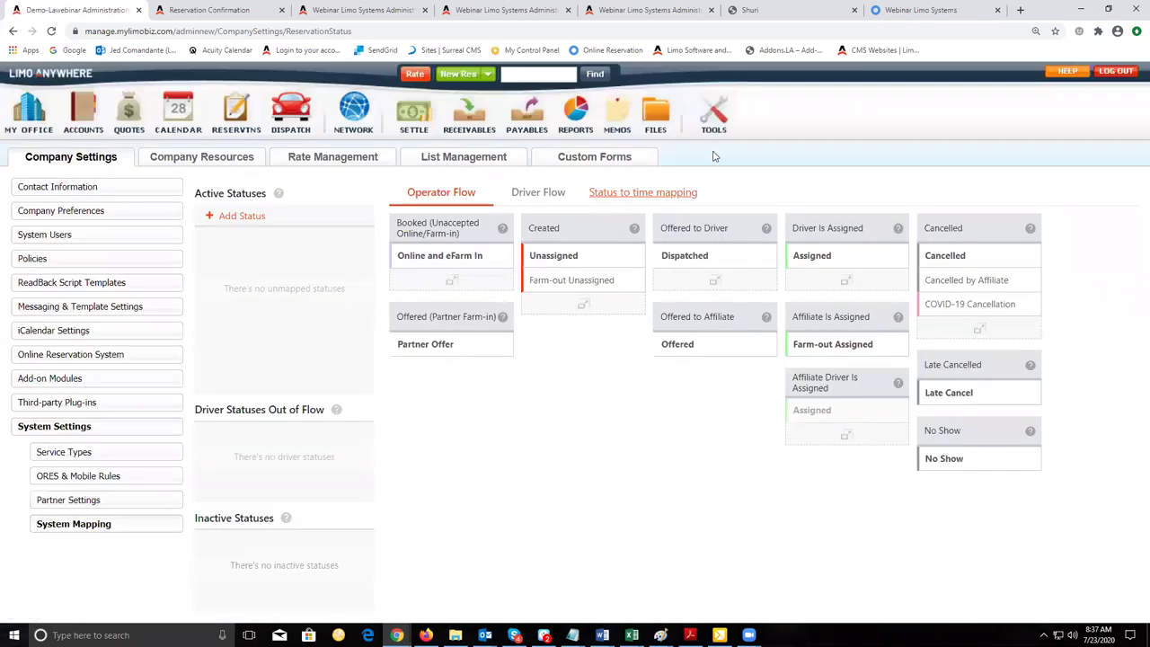
left_click(465, 199)
left_click(530, 194)
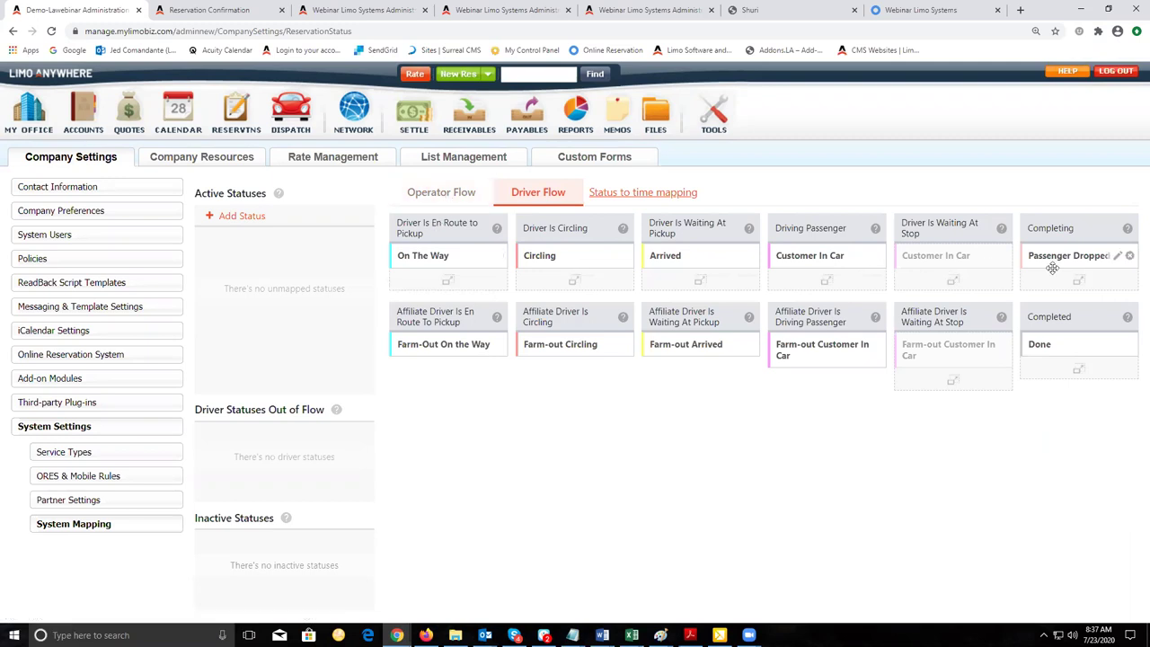
left_click(449, 198)
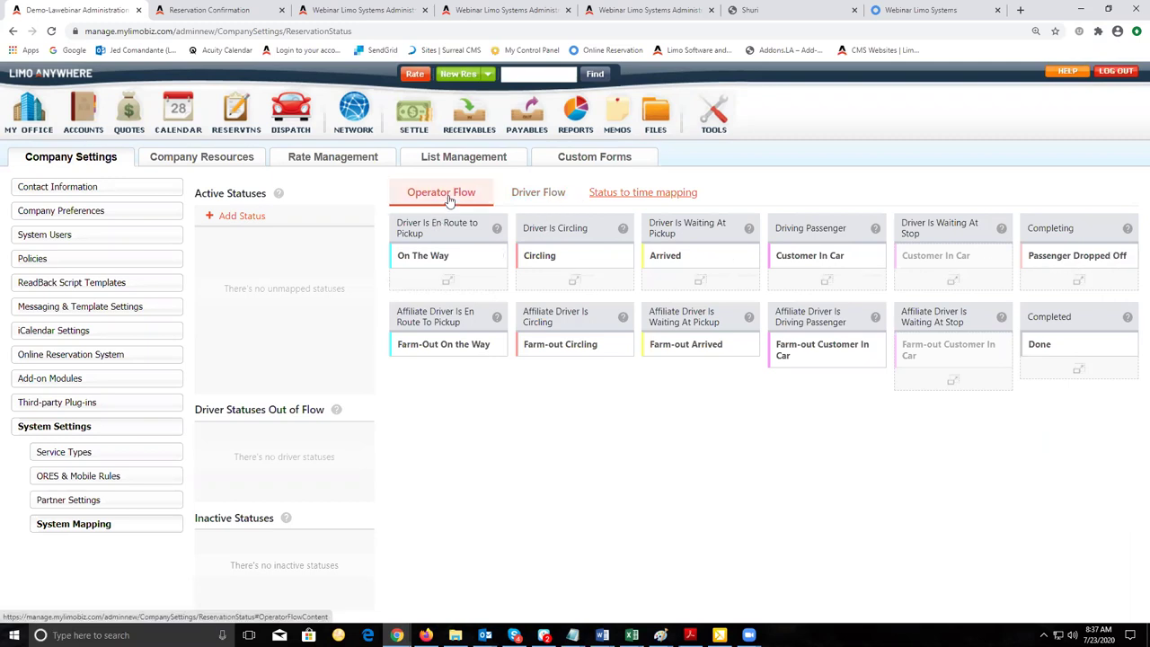
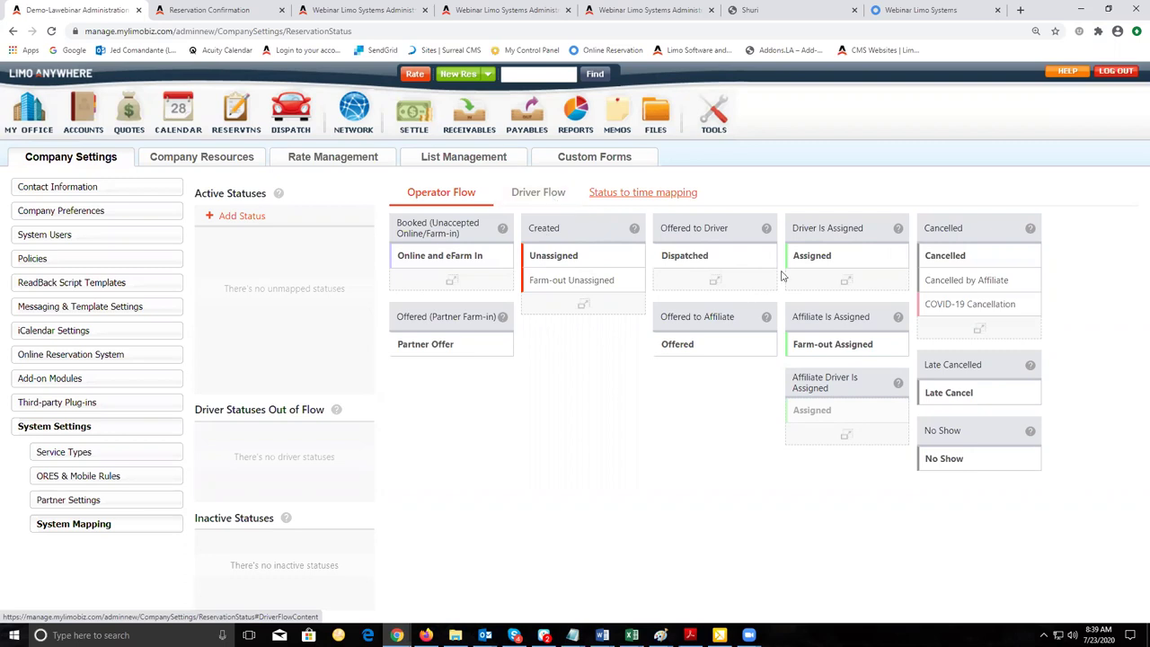
left_click(557, 193)
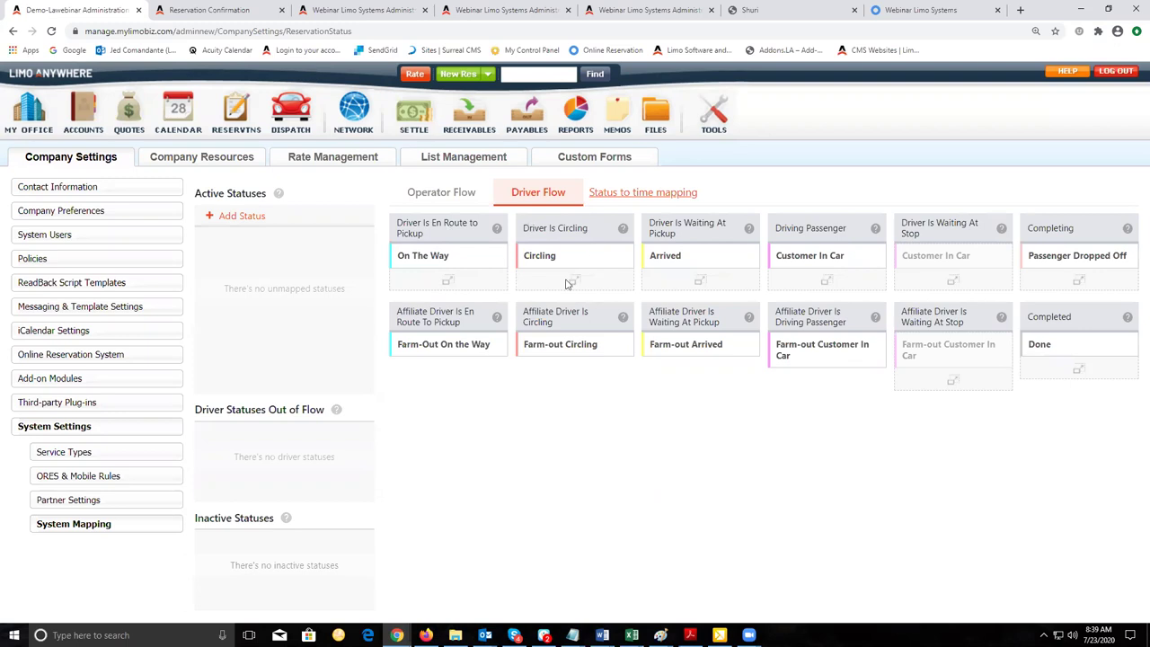
mouse_move(621, 253)
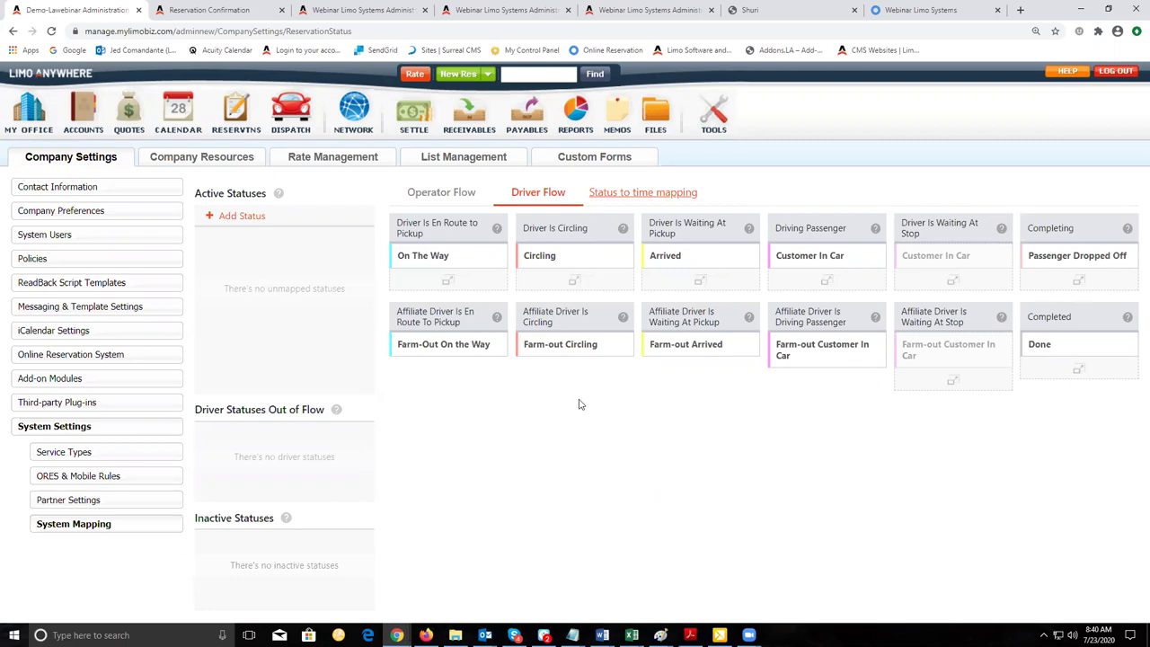
- Return to the driver resources, reopen the existing driver's record and go to its payroll setup
left_click(36, 130)
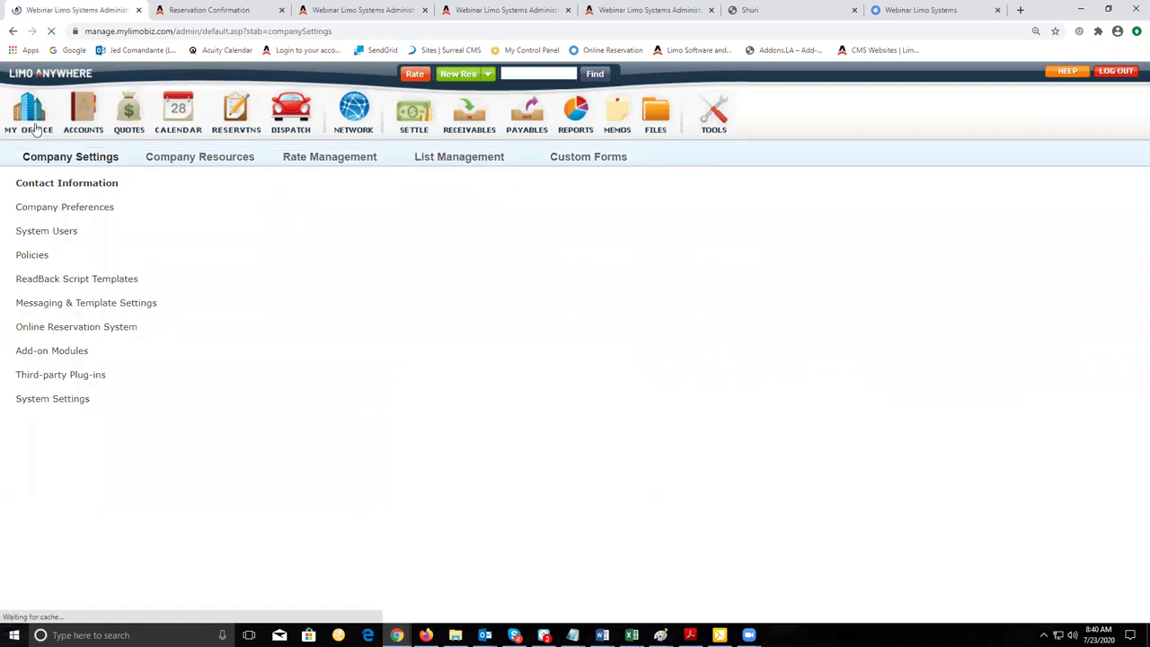
left_click(225, 164)
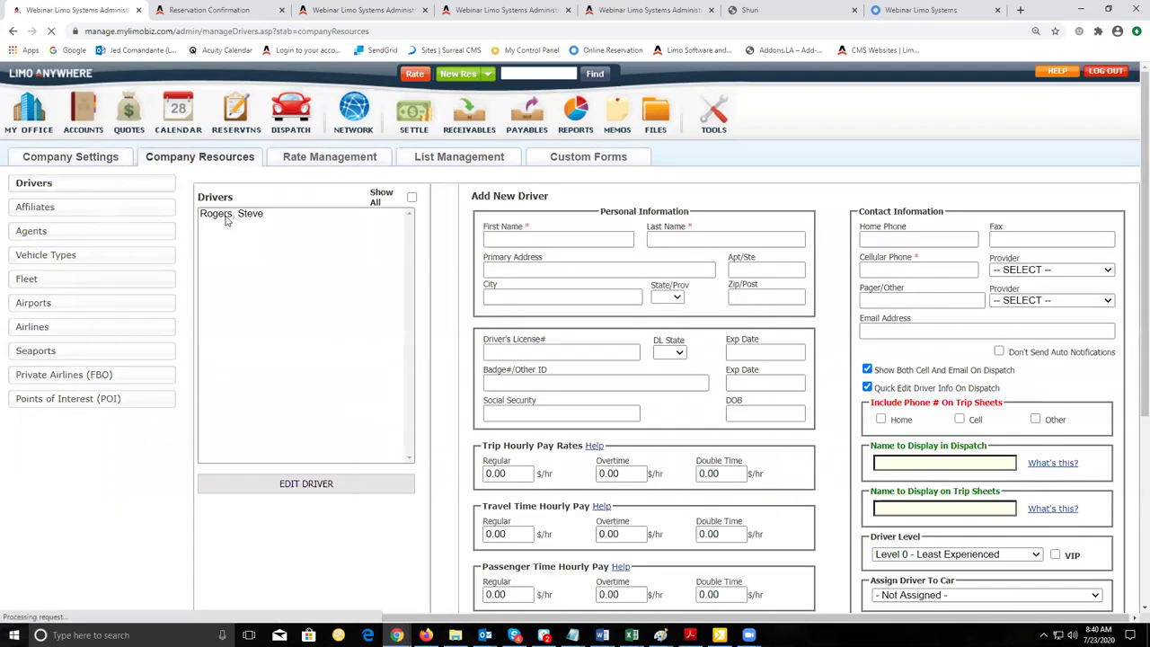
left_click(227, 214)
left_click(303, 495)
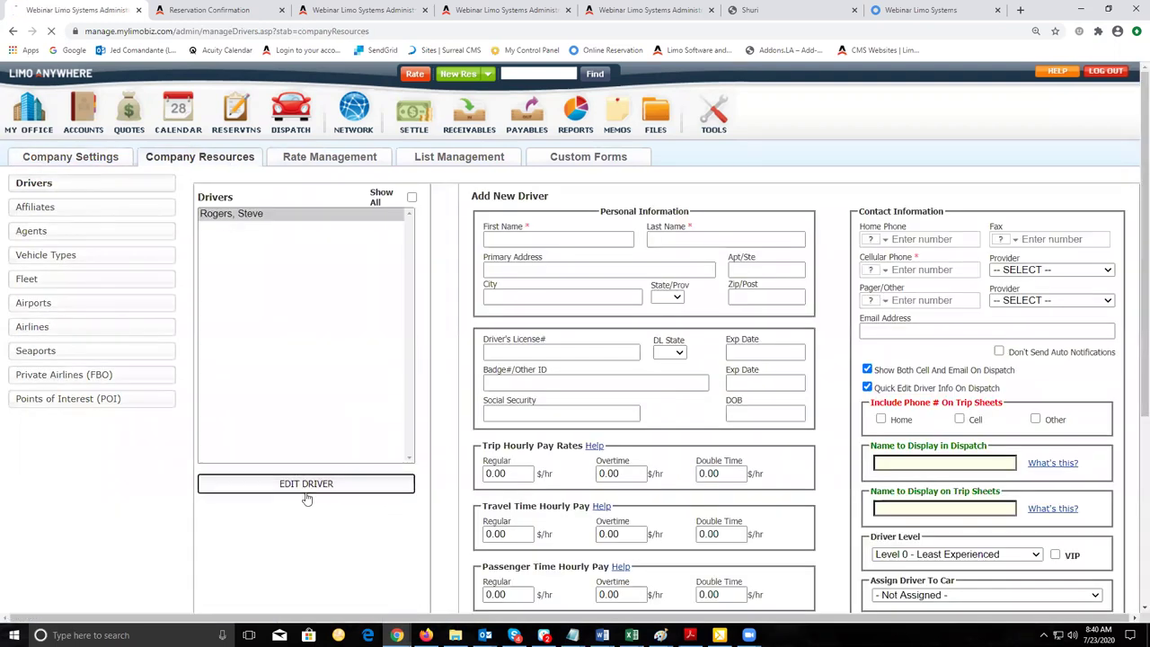
left_click(771, 205)
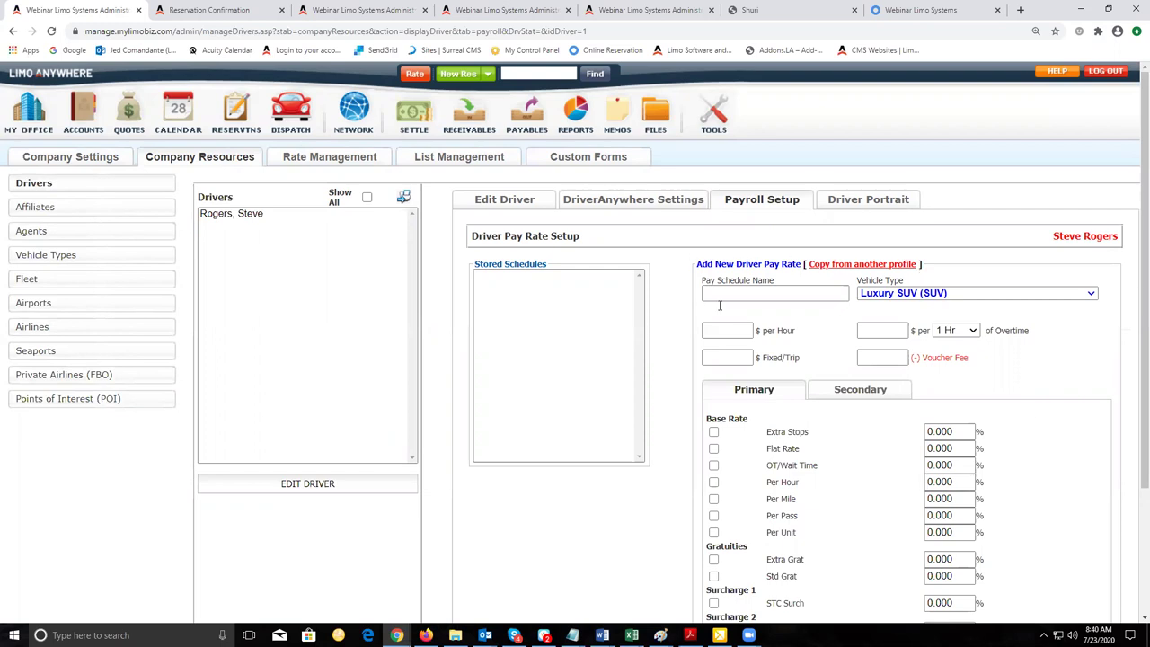
- Examine the new driver pay rate form, including the schedule name, hourly pay, percentage items and vehicle type choices
left_click_drag(705, 280, 751, 280)
left_click(753, 280)
scroll(692, 281, "down", 1)
scroll(653, 331, "down", 1)
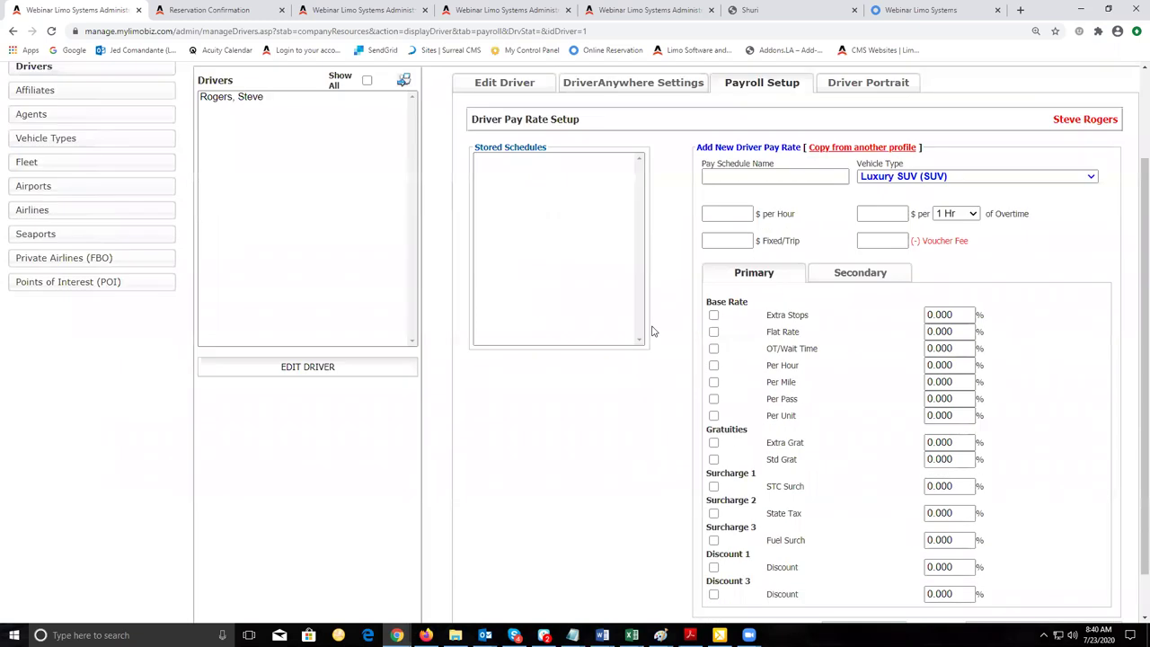
left_click(721, 214)
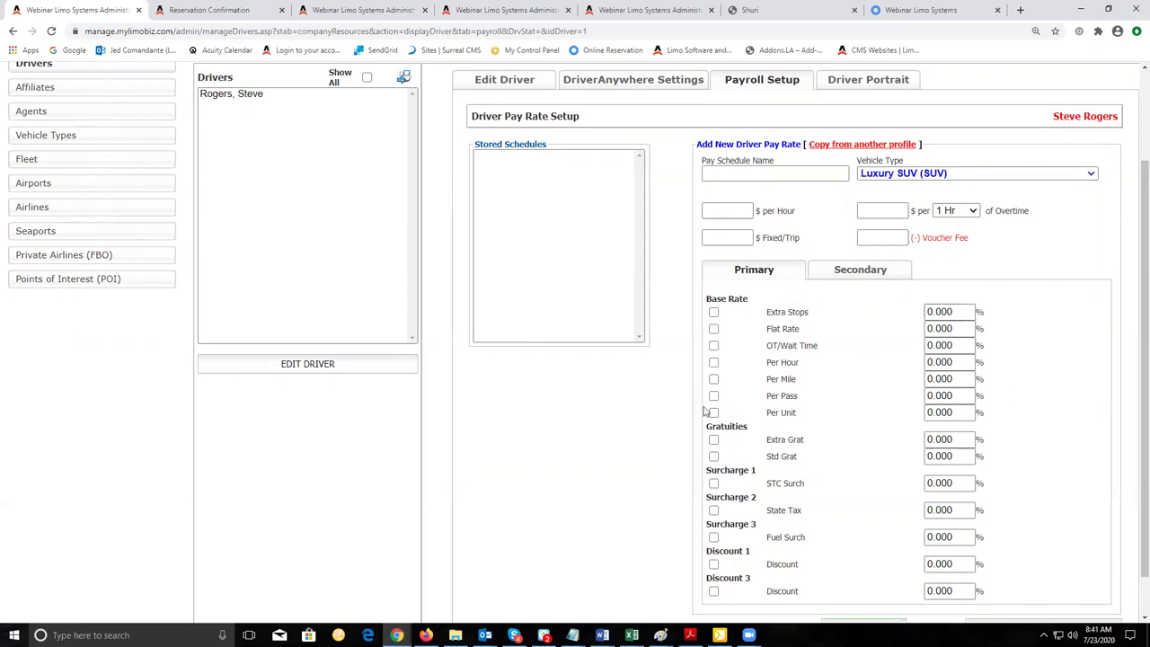
left_click(720, 175)
left_click(757, 177)
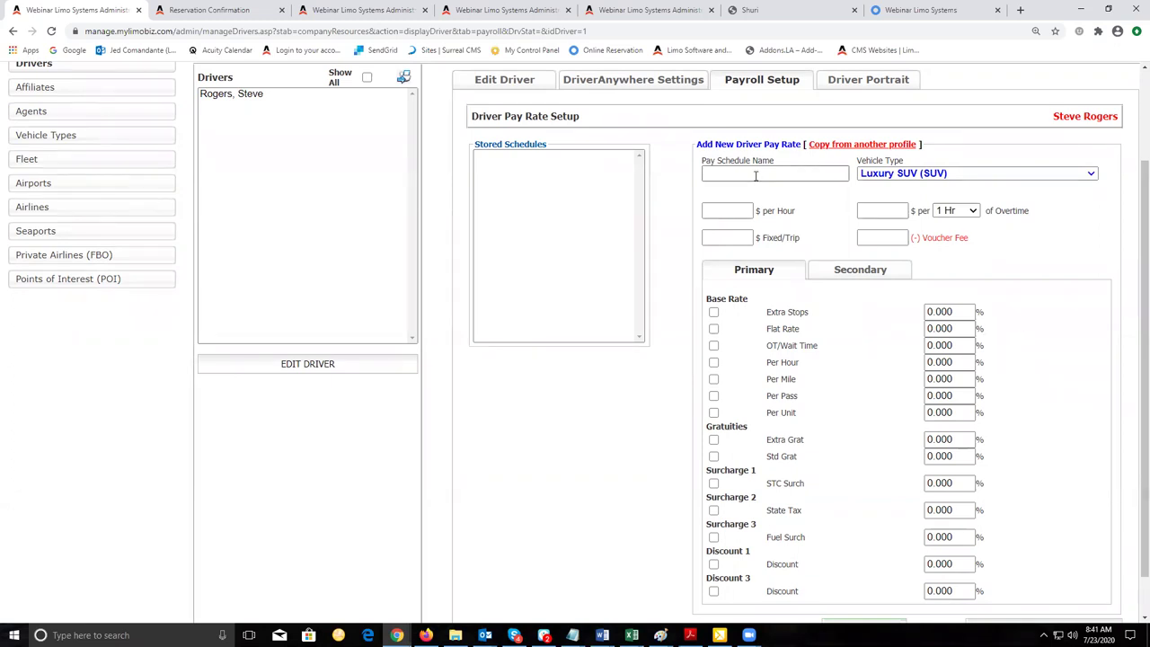
left_click(1003, 179)
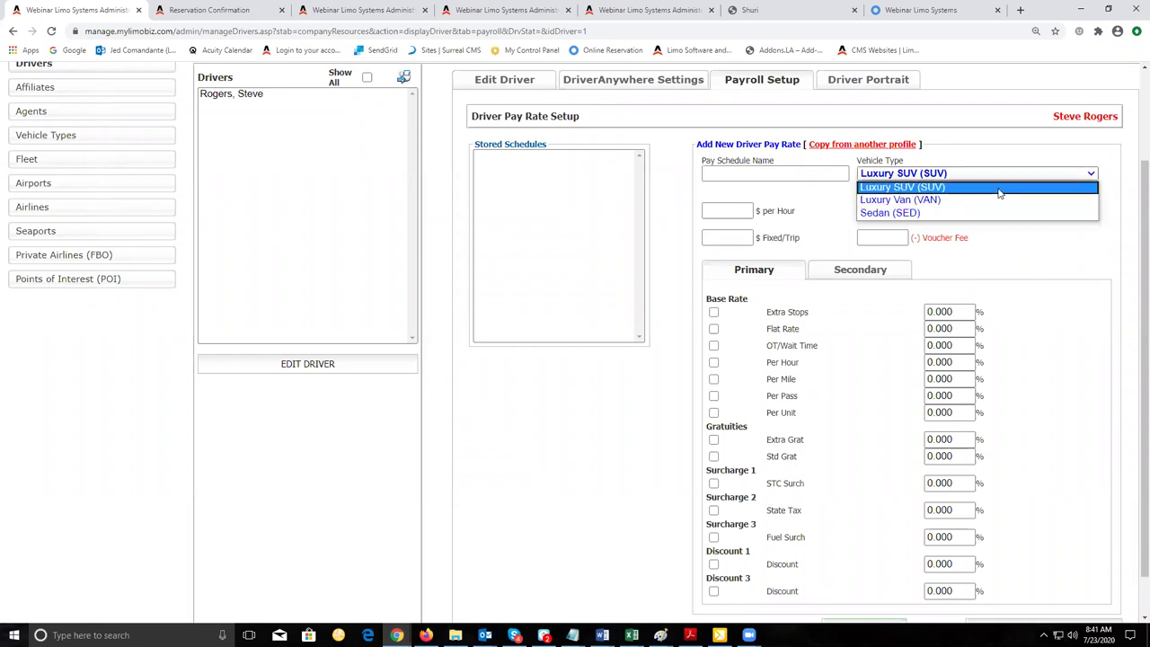
left_click(1065, 246)
left_click(771, 175)
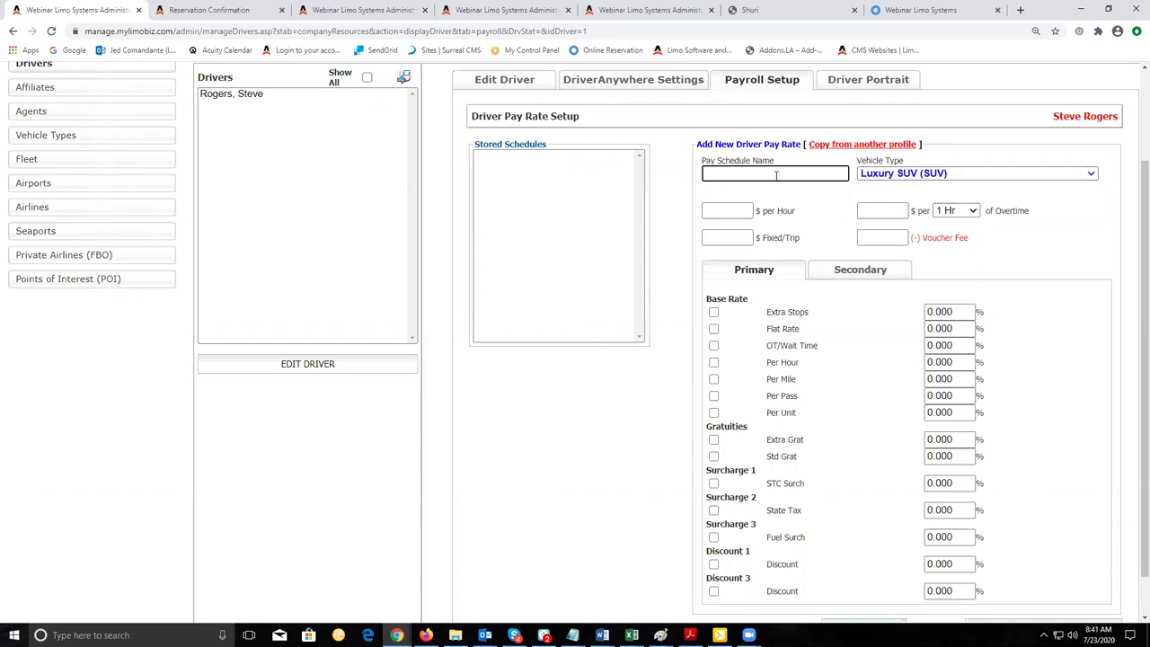
left_click(901, 175)
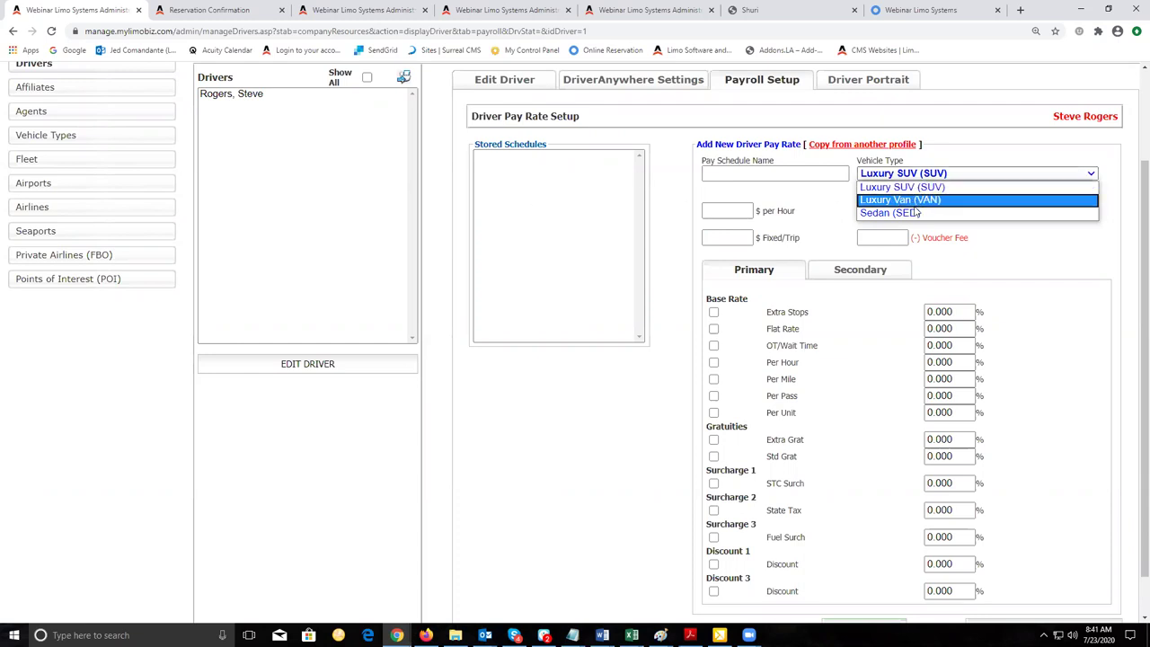
left_click(1025, 259)
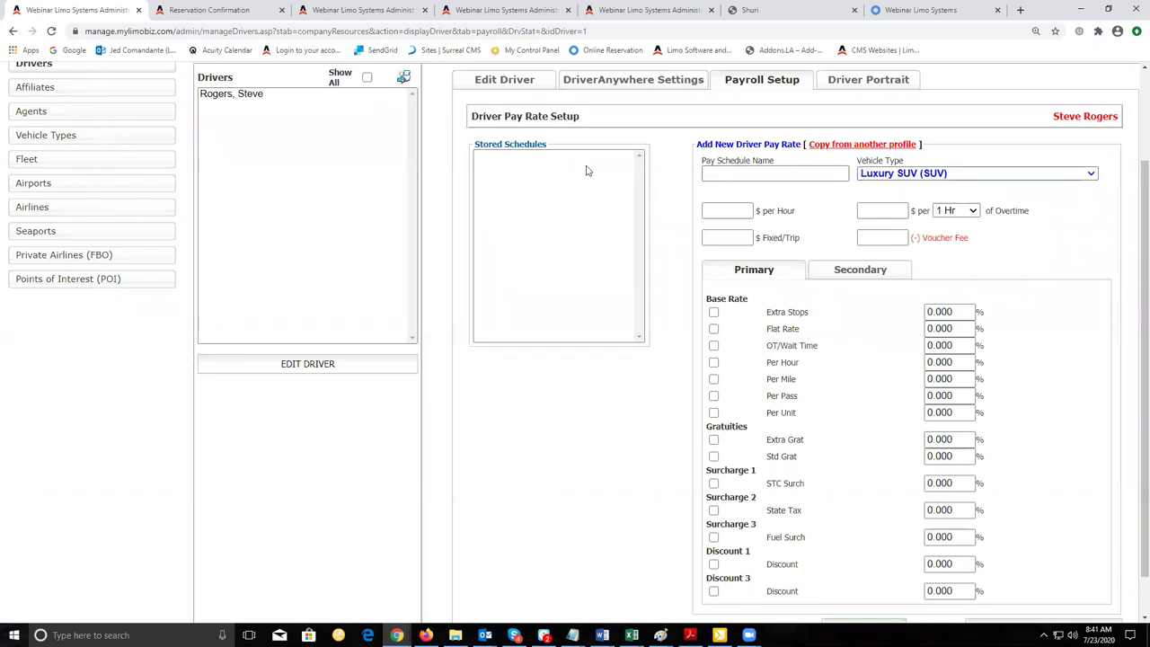
left_click(944, 177)
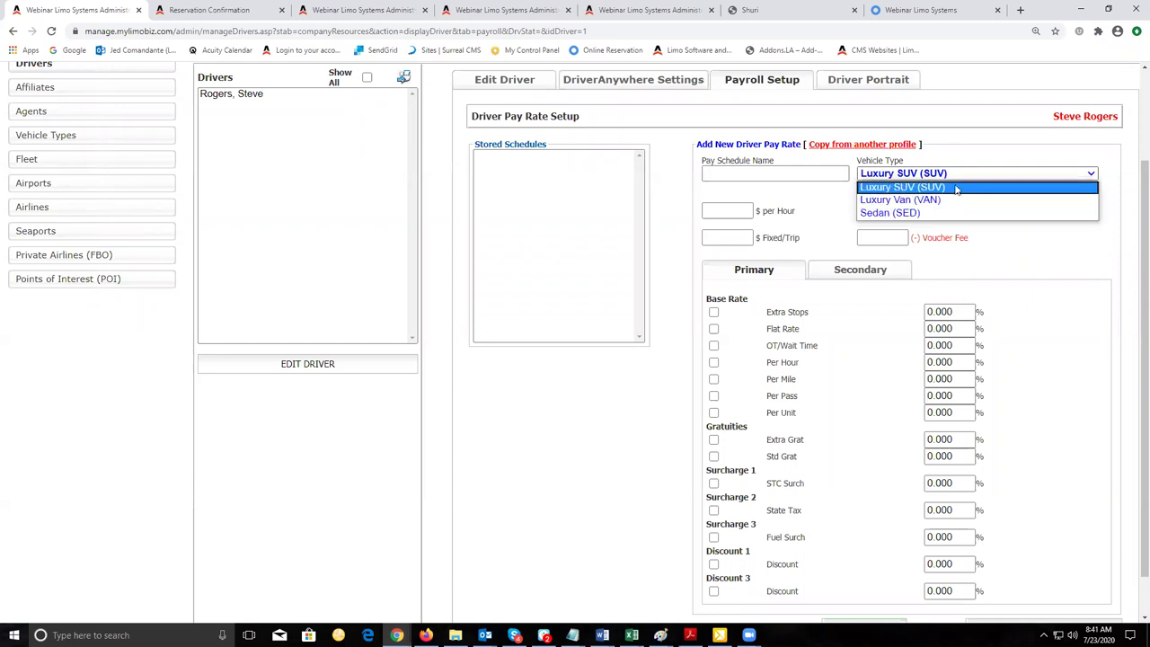
left_click(1031, 262)
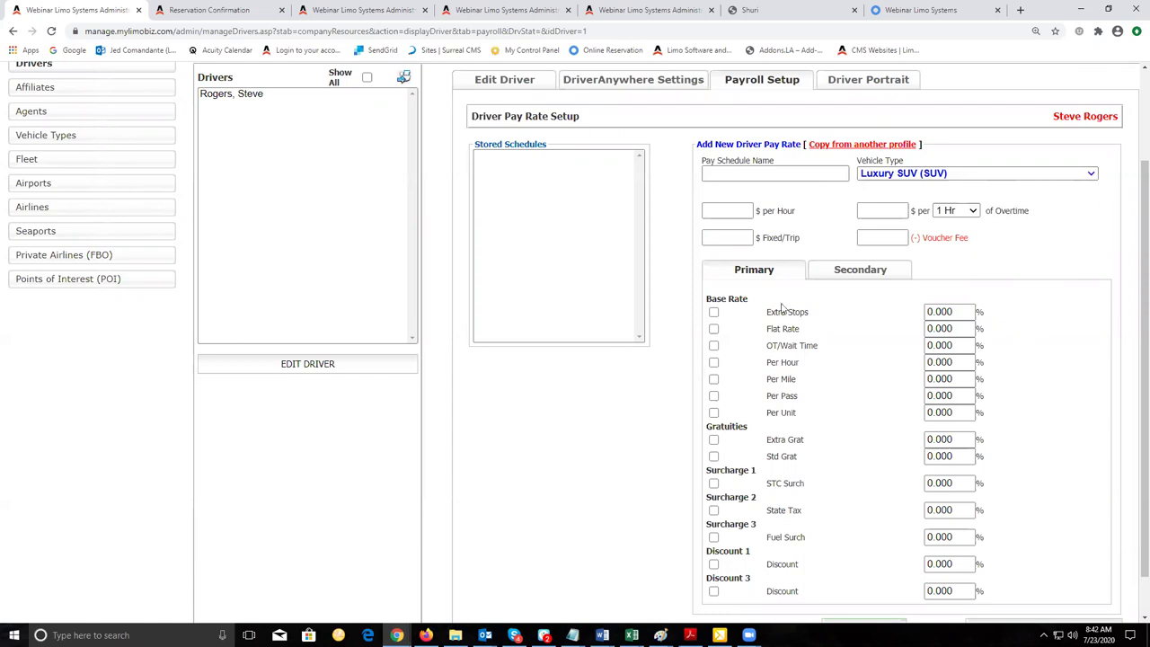
- Set the Luxury SUV driver pay to $25 per hour and include Extra Grat and Std Grat at 100% each
left_click(735, 208)
type("25")
left_click(713, 439)
left_click(713, 456)
left_click(937, 440)
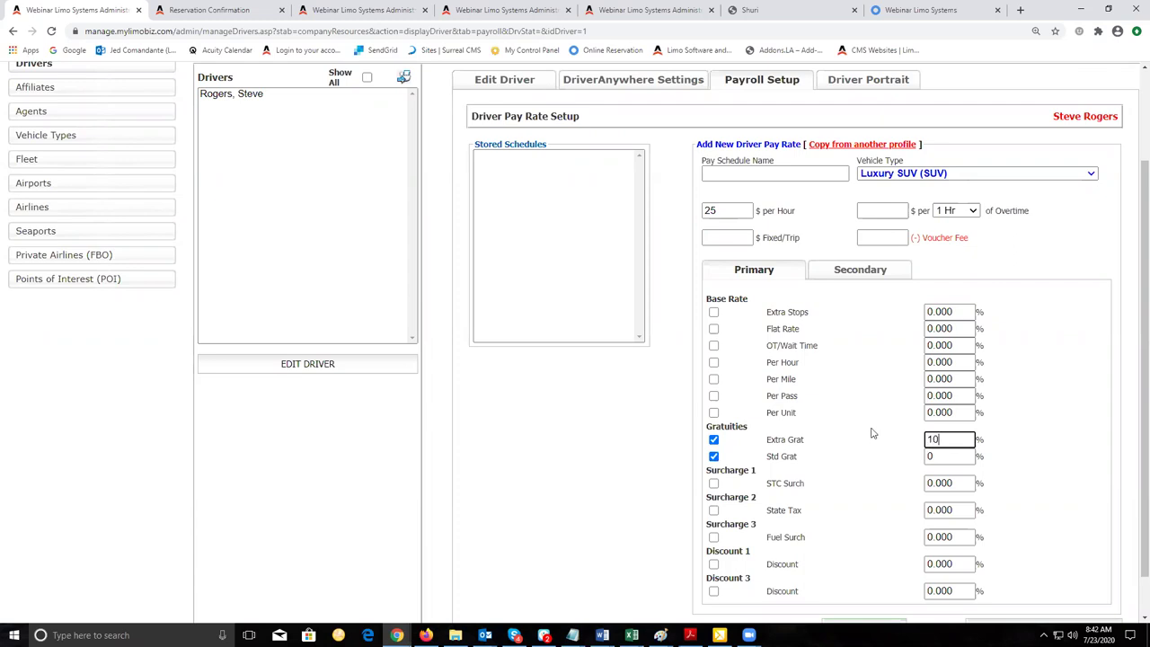
type("100")
left_click(939, 460)
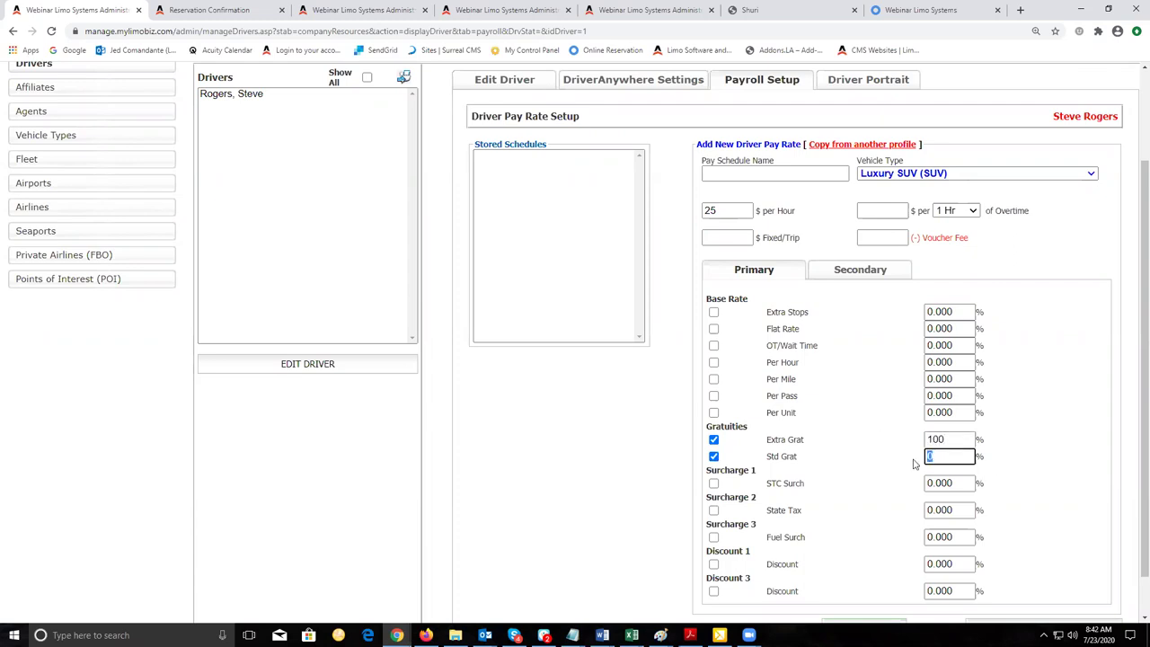
type("100")
left_click(909, 463)
- Name the pay schedule Hourly 25 SUV and save it
left_click(751, 177)
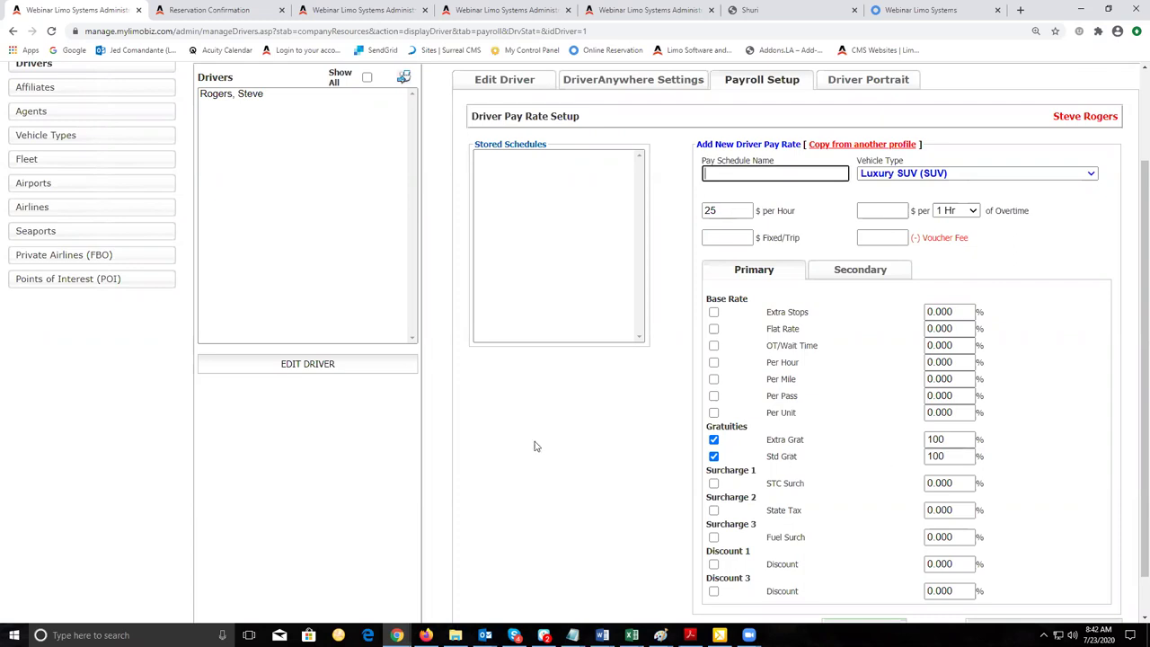
type("Hourly 25")
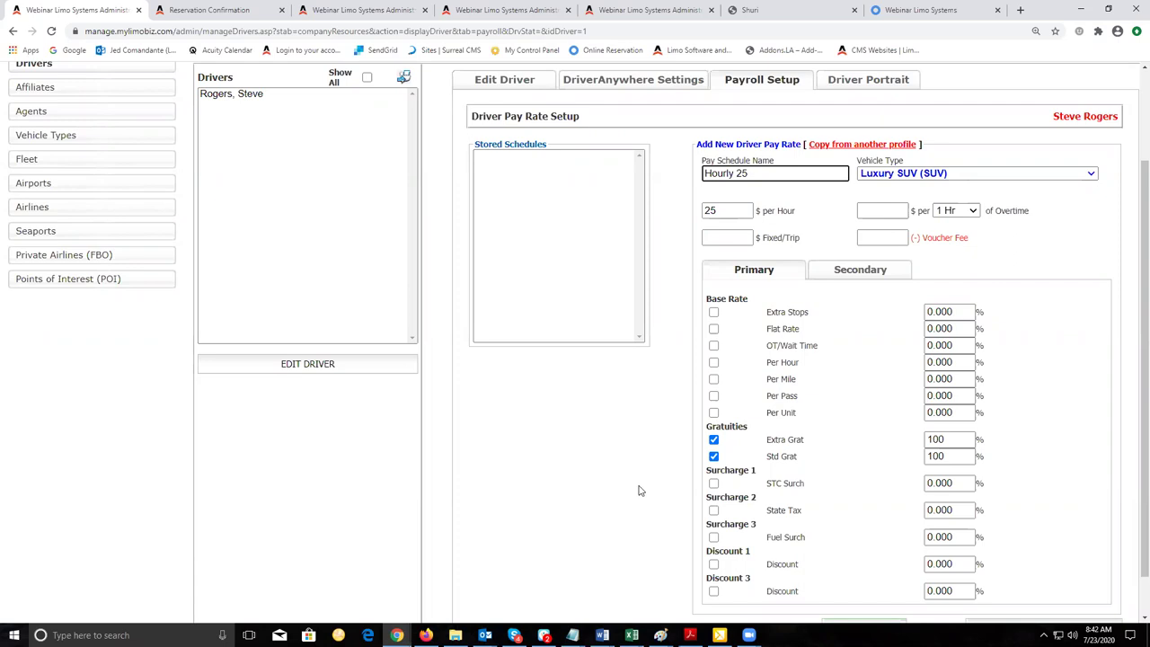
left_click(643, 492)
left_click(751, 174)
type("SUV")
scroll(907, 396, "down", 1)
left_click(1025, 578)
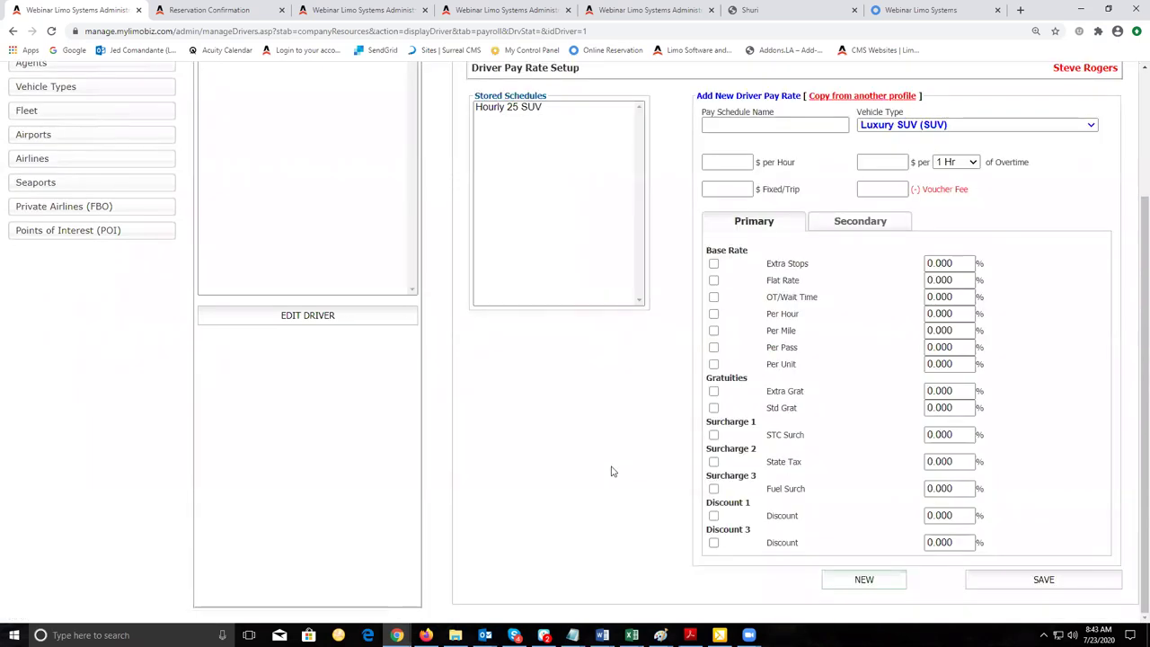
- Choose Sedan (SED) as the vehicle type for another new driver pay rate
scroll(623, 358, "up", 2)
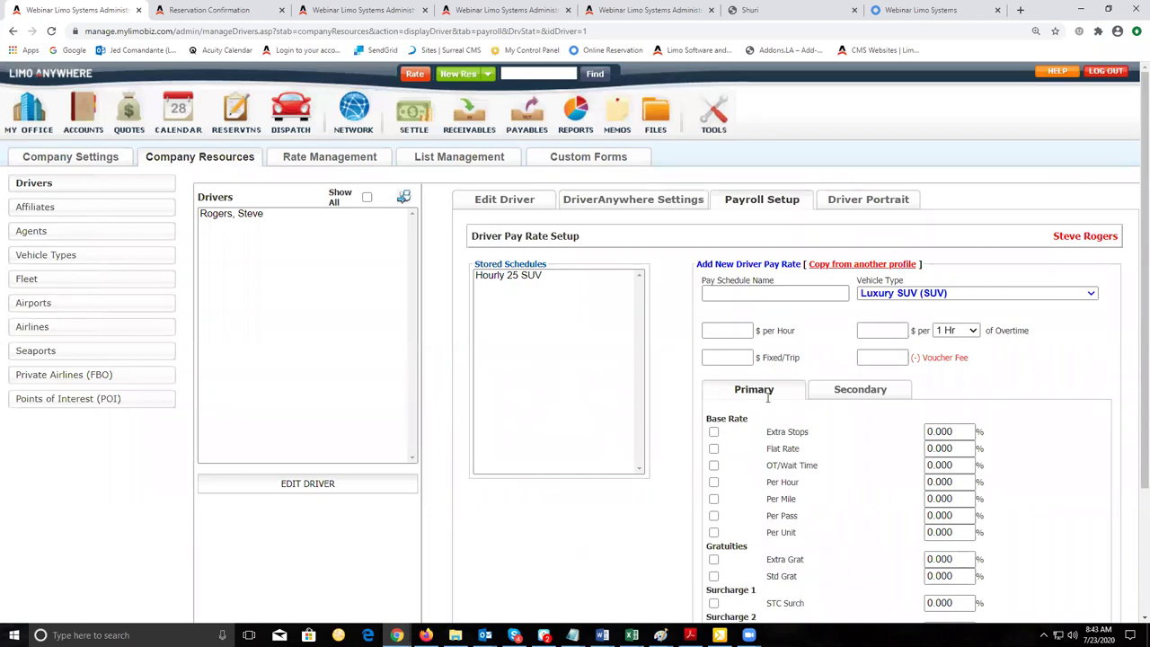
left_click(906, 294)
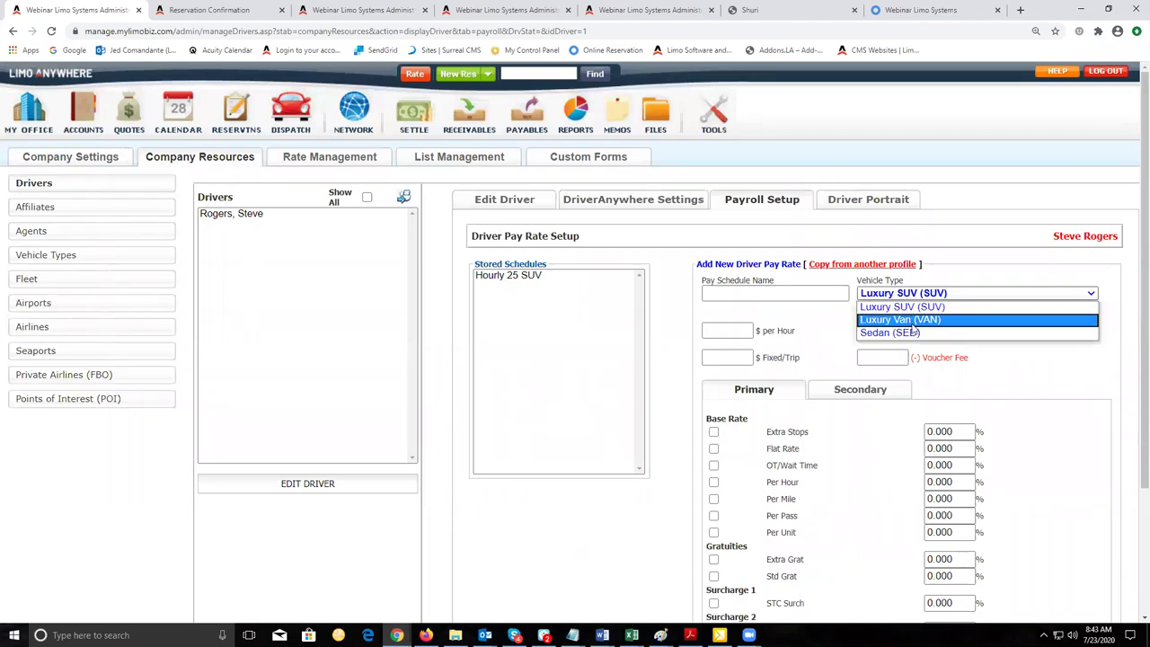
left_click(913, 334)
left_click(771, 295)
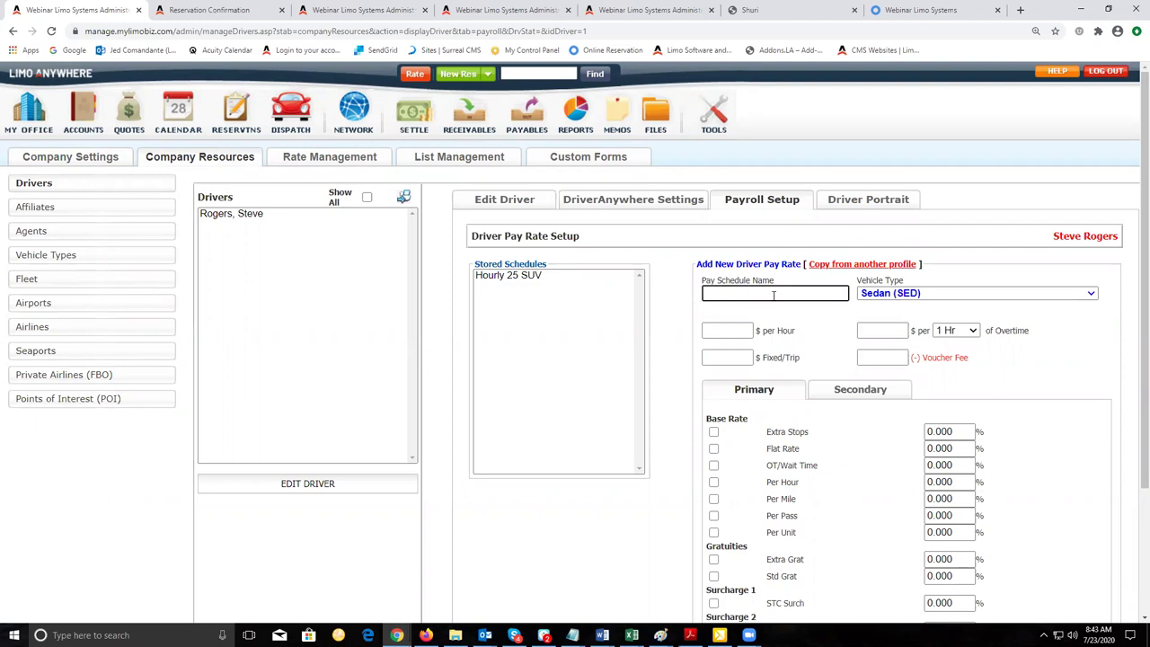
left_click(799, 293)
scroll(814, 333, "down", 1)
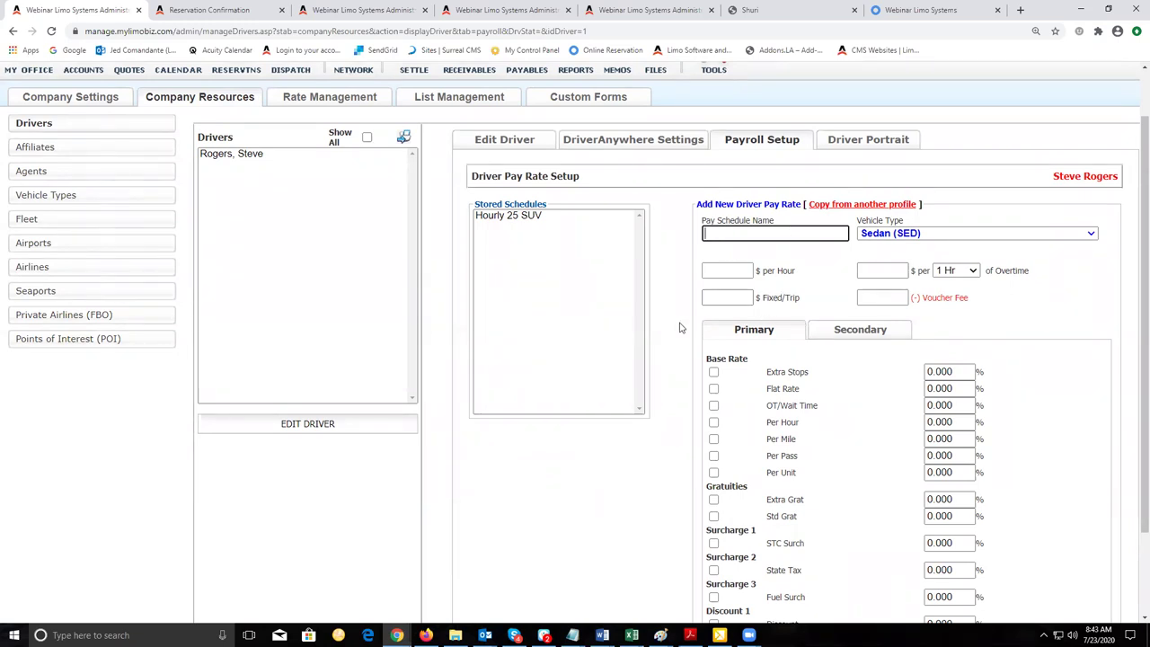
scroll(680, 328, "down", 1)
scroll(680, 327, "up", 2)
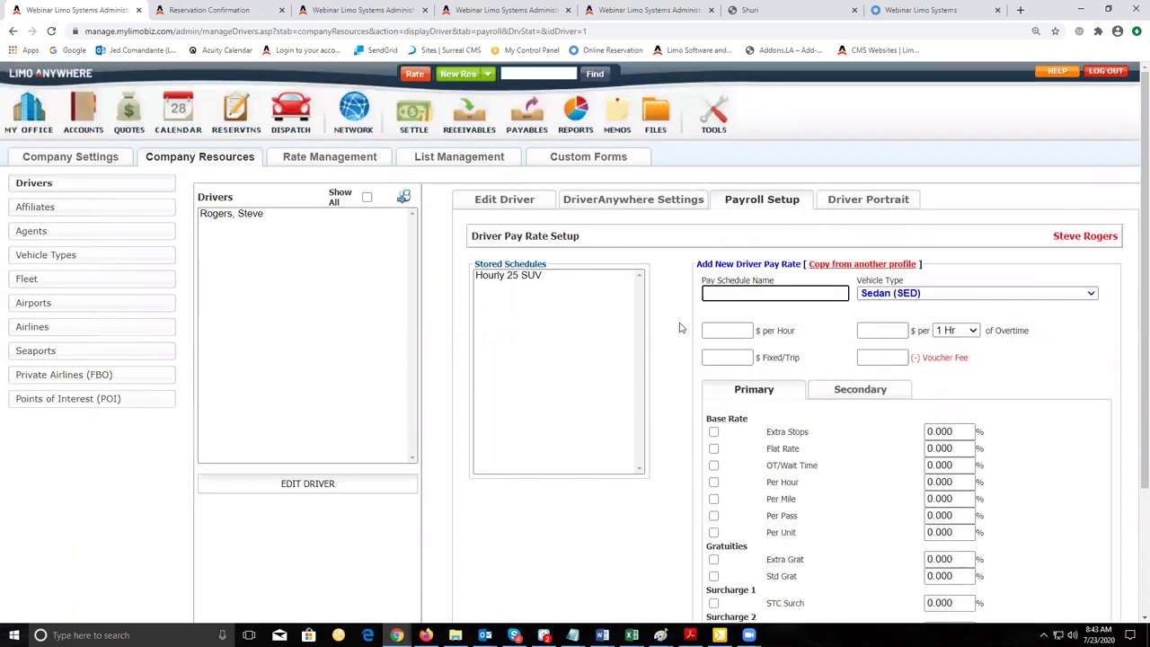
scroll(709, 378, "down", 1)
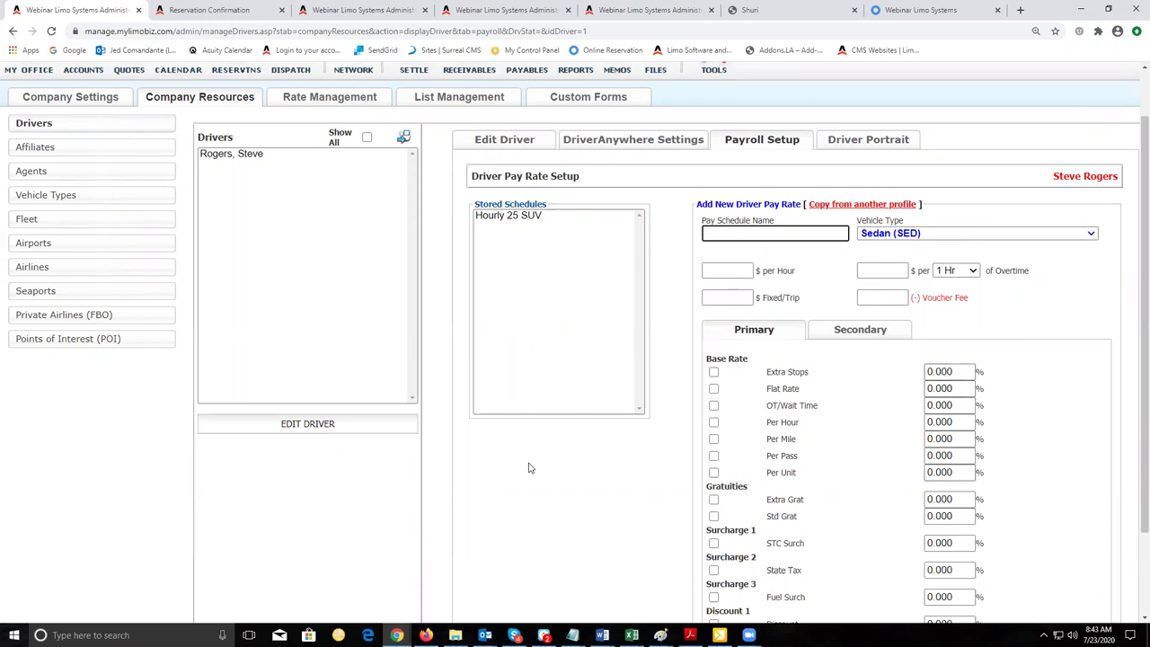
scroll(529, 467, "up", 1)
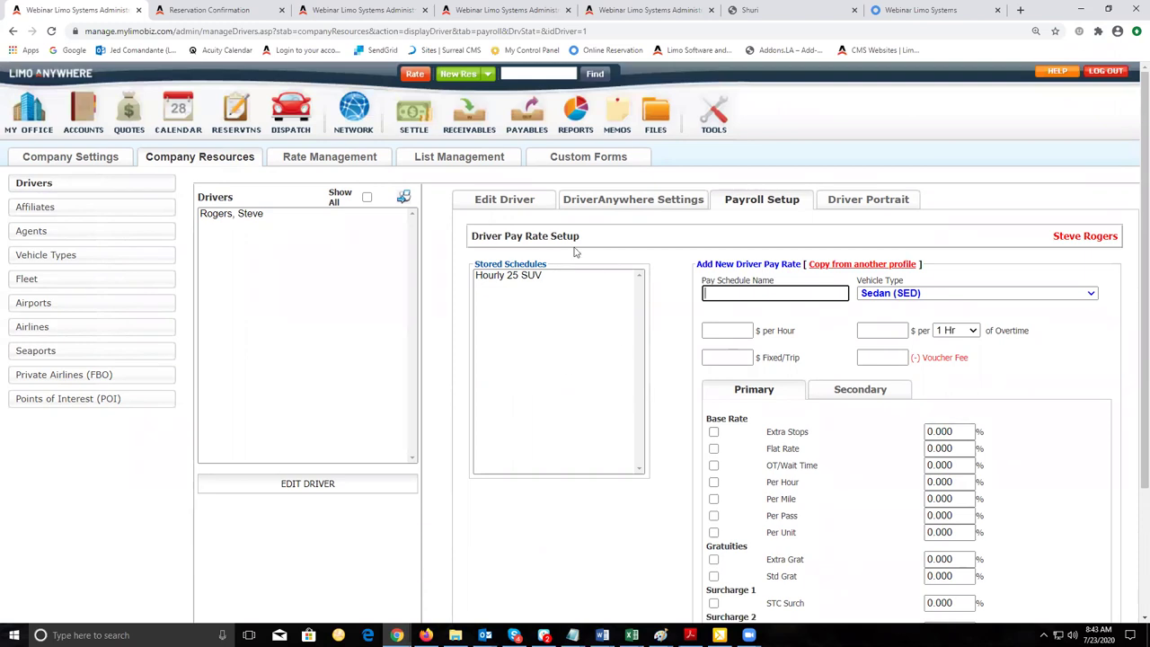
left_click(672, 316)
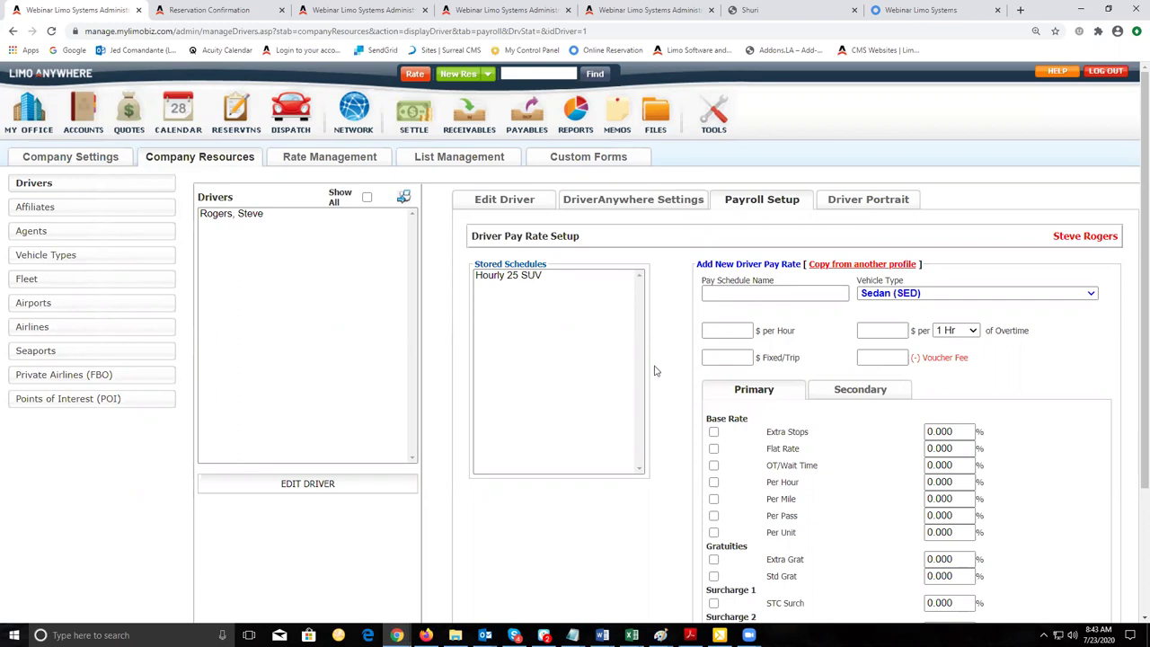
left_click(239, 249)
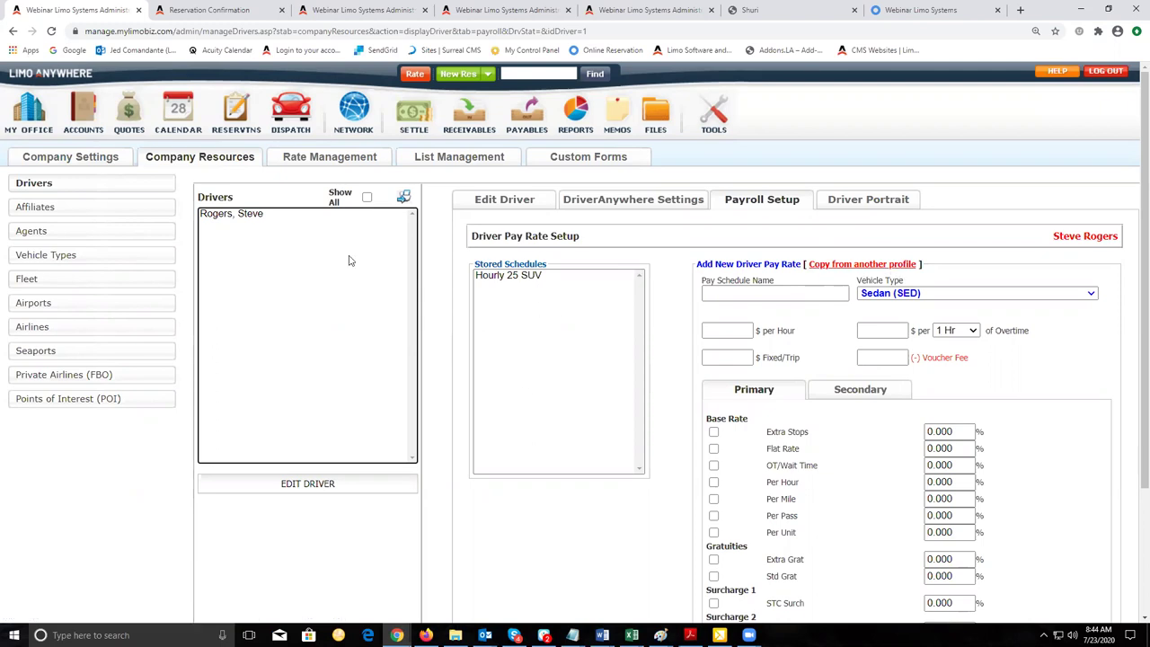
left_click(680, 377)
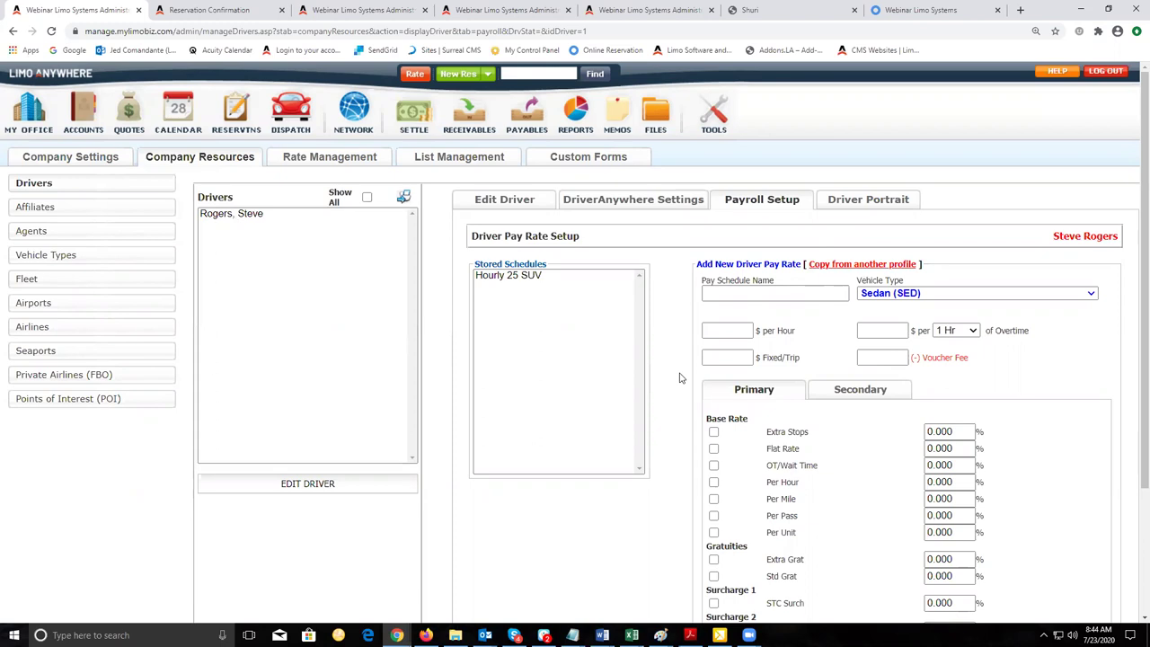
- Go to the driver's portrait settings and read the note on including portraits in scheduled emails or custom forms
left_click(869, 209)
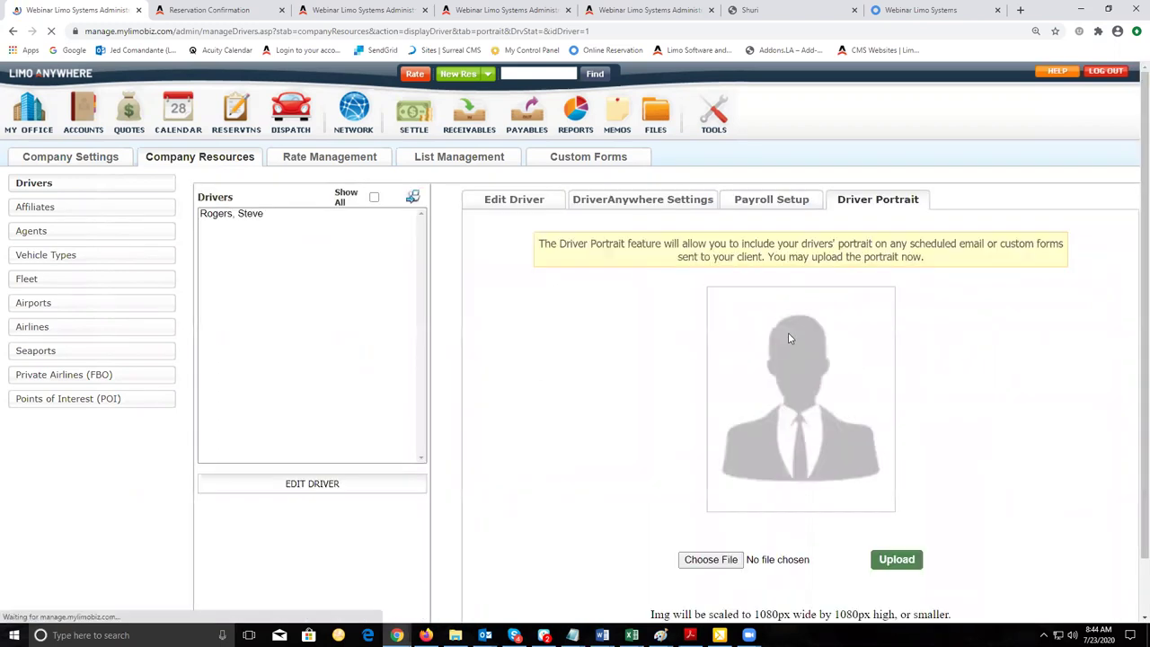
scroll(918, 335, "down", 2)
scroll(918, 335, "down", 1)
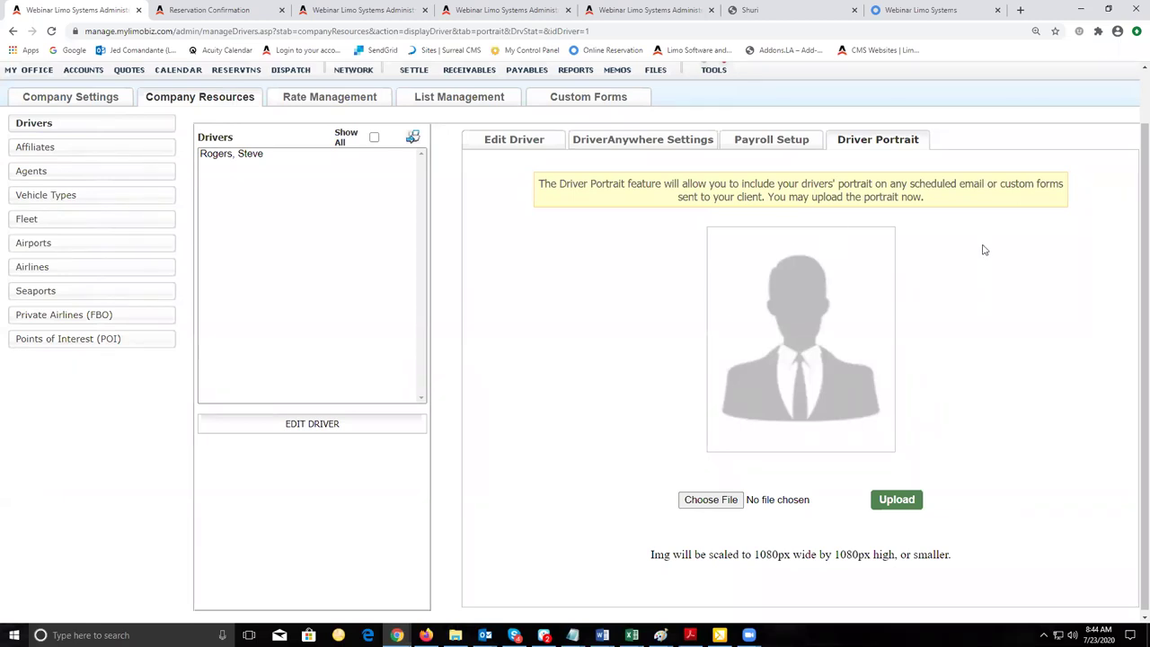
left_click_drag(910, 184, 1070, 185)
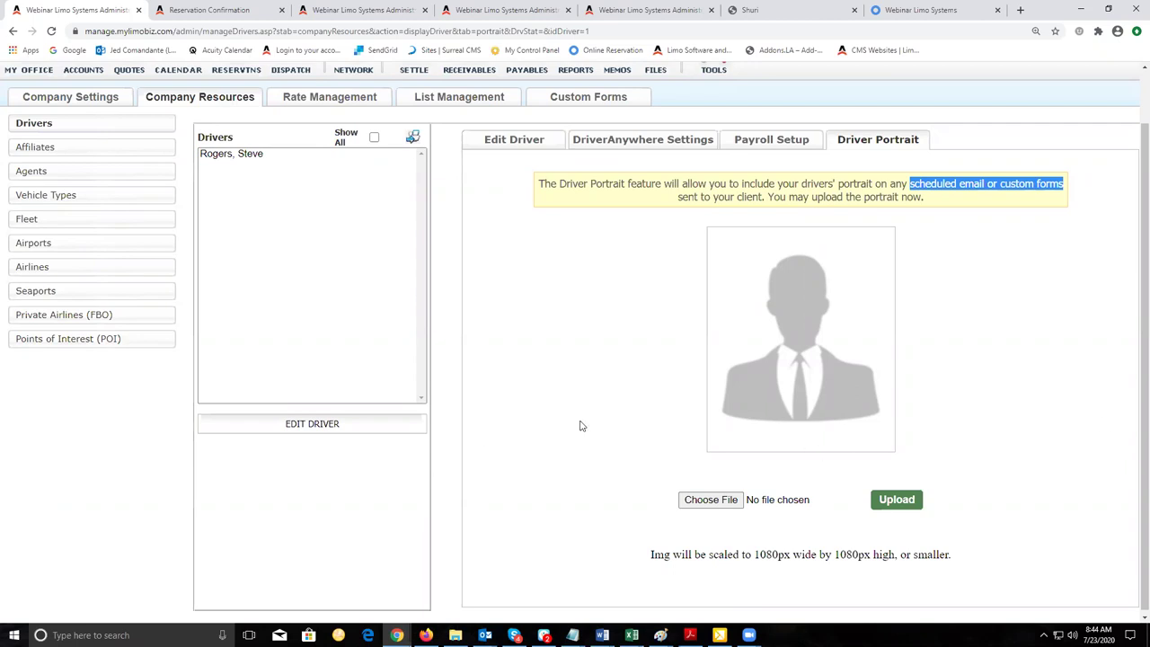
- Go to the company's airport resources and list all airports, including the inactive ones
left_click(36, 244)
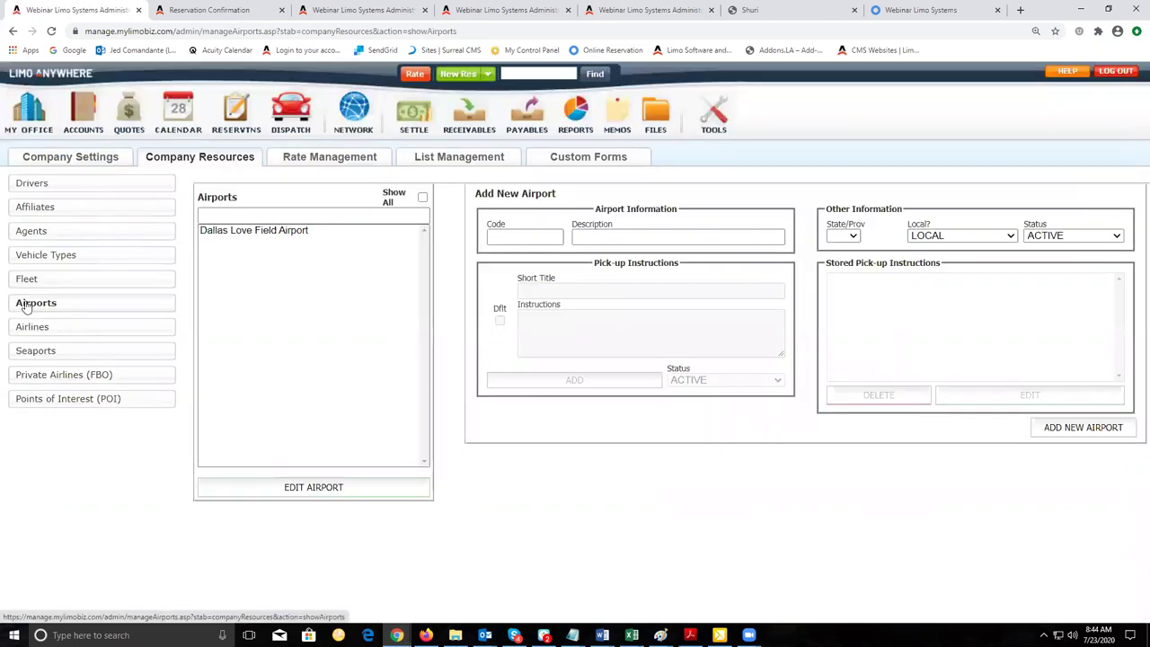
left_click(422, 197)
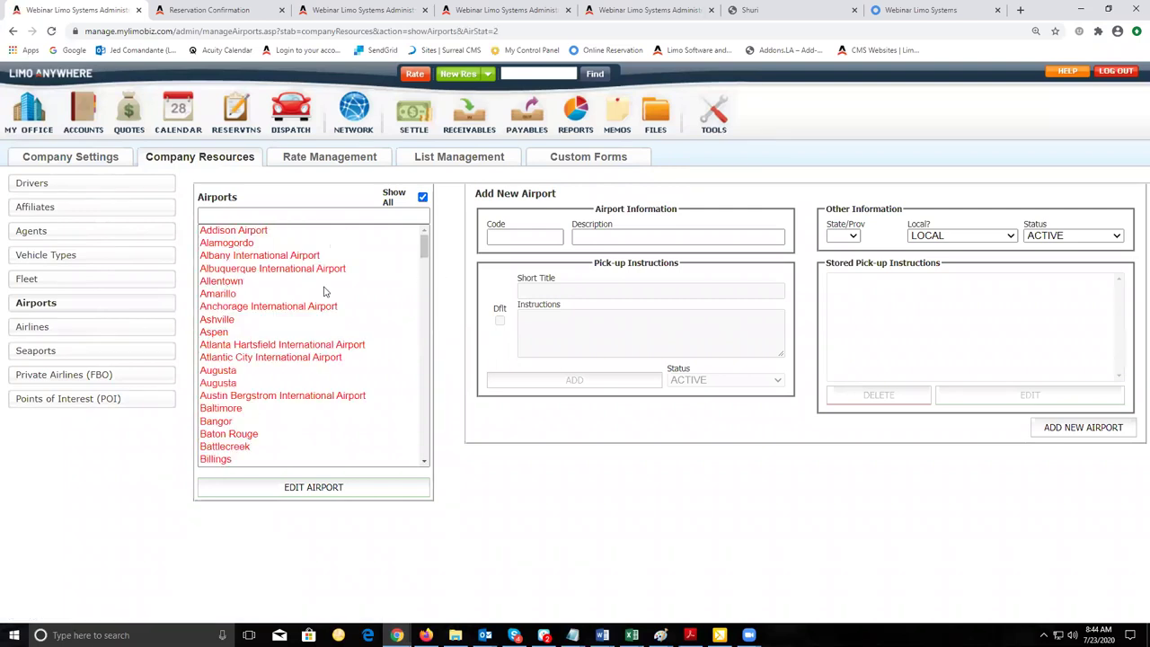
scroll(351, 280, "down", 3)
scroll(351, 279, "down", 5)
scroll(351, 280, "up", 1)
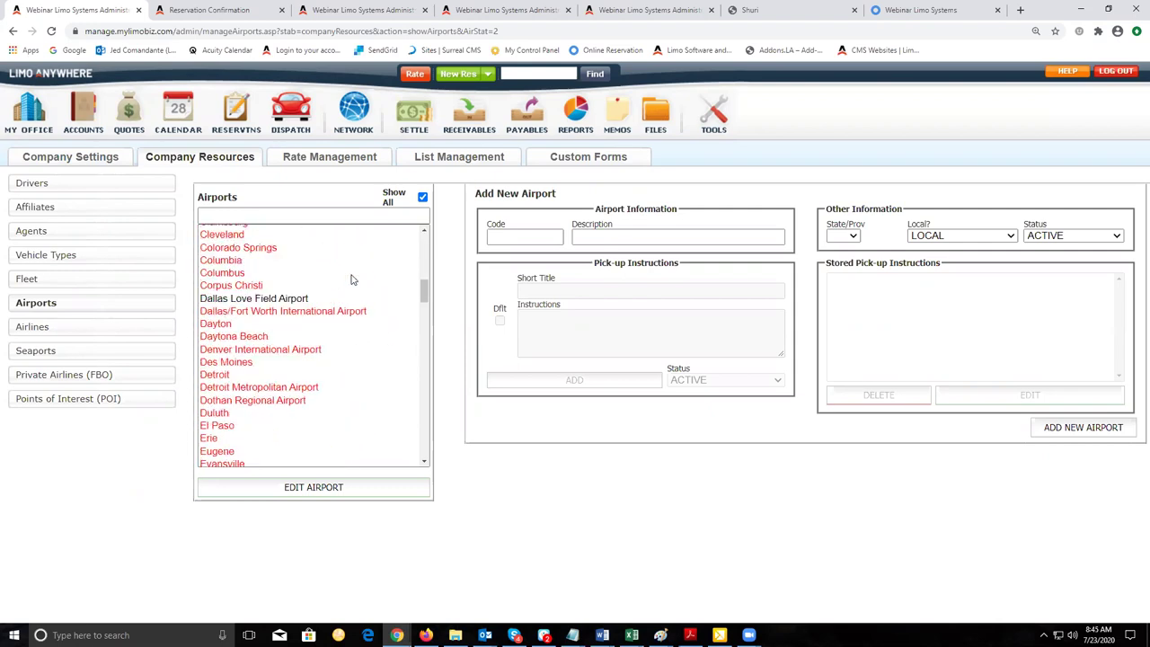
- Edit Dallas/Fort Worth International Airport, set its status to ACTIVE, and save the update
left_click(306, 302)
left_click(333, 312)
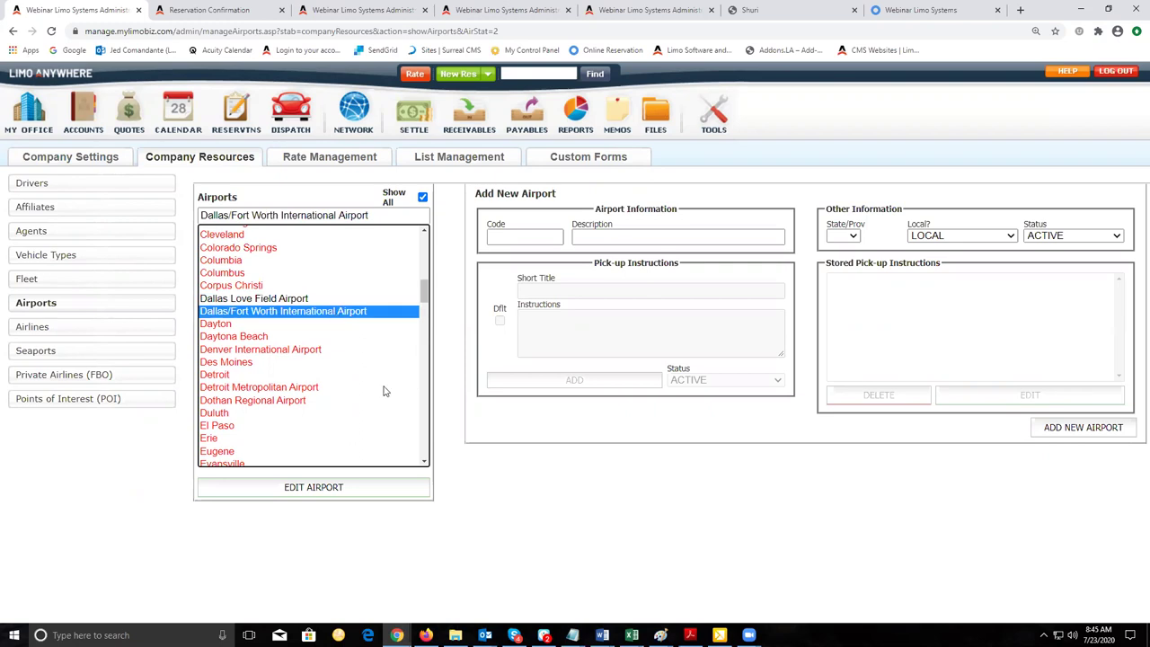
left_click(313, 490)
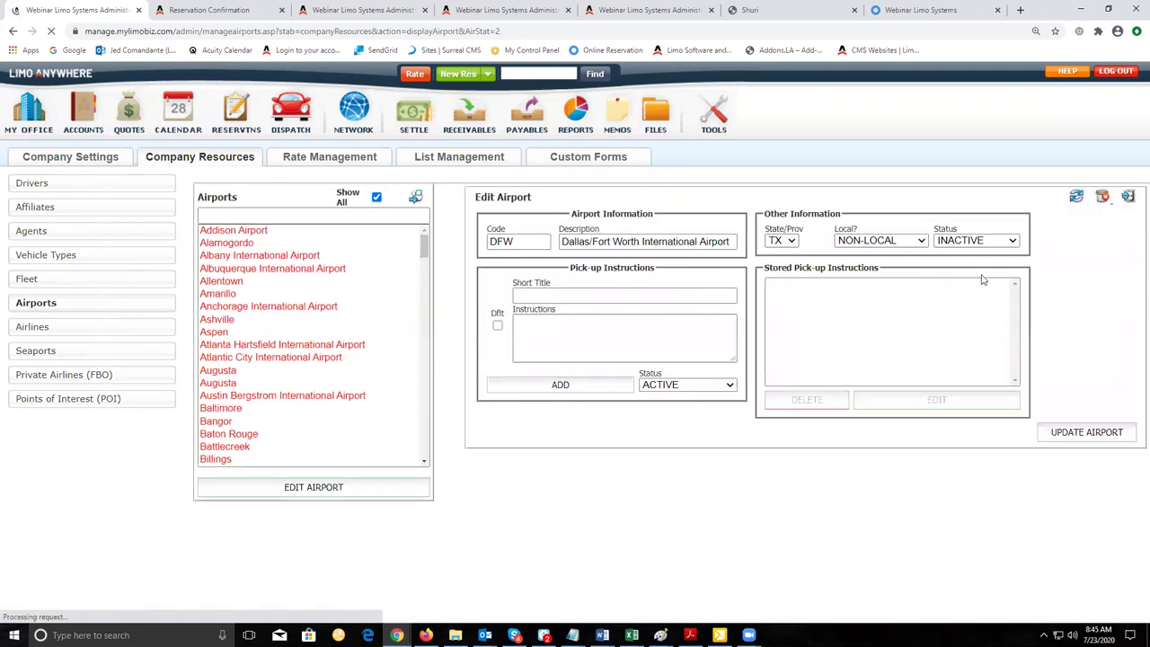
left_click(967, 240)
left_click(966, 253)
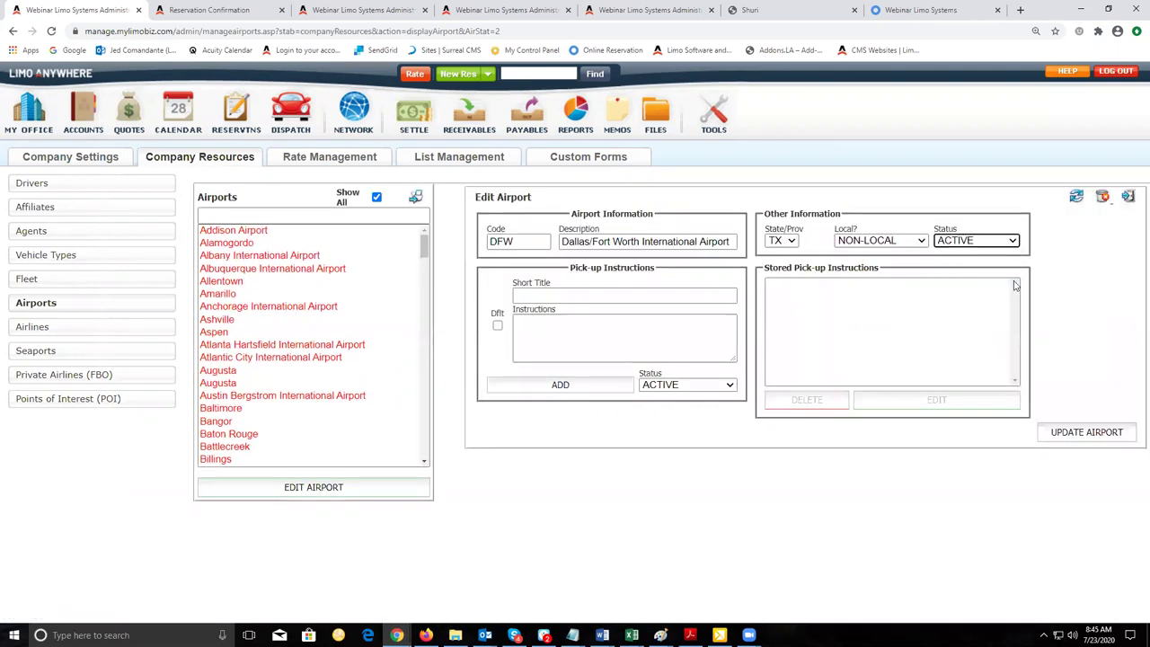
left_click(1068, 432)
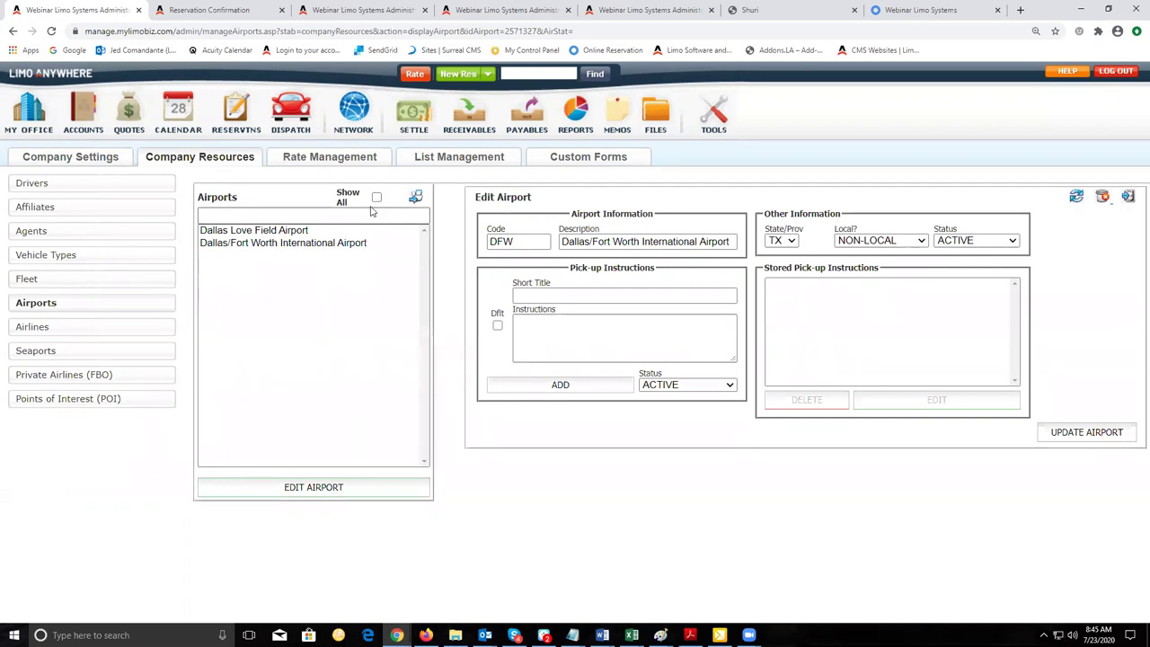
- Show all airports again and fill in a new airport entry with code FFA and description Private Airport
left_click(377, 200)
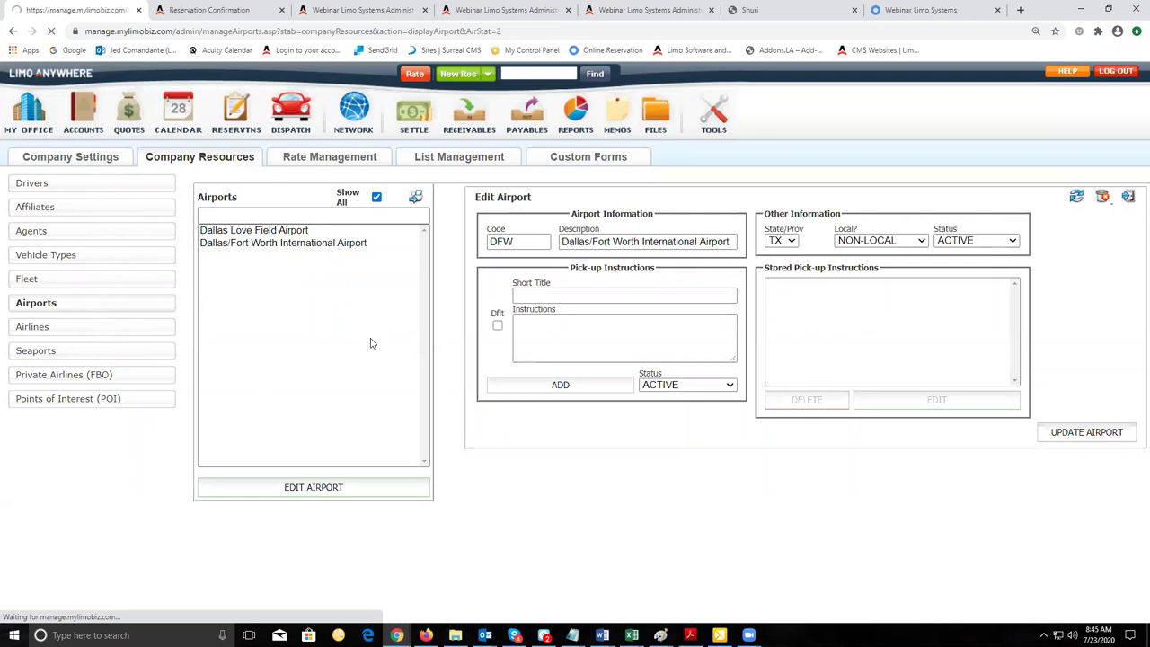
left_click(416, 198)
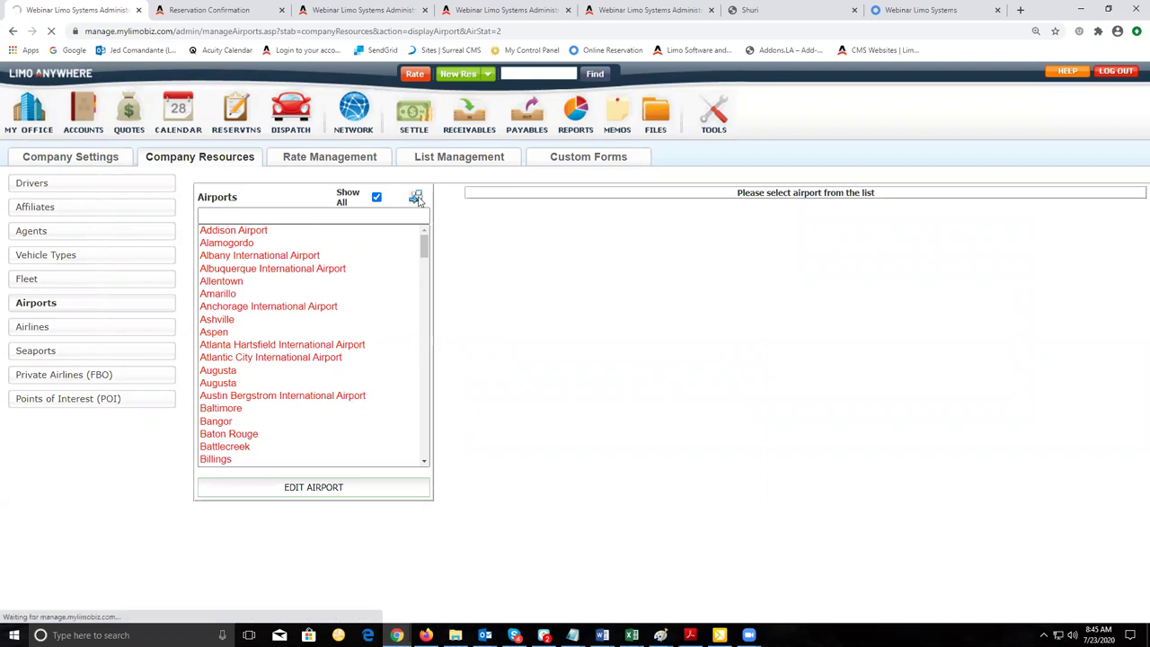
left_click(522, 237)
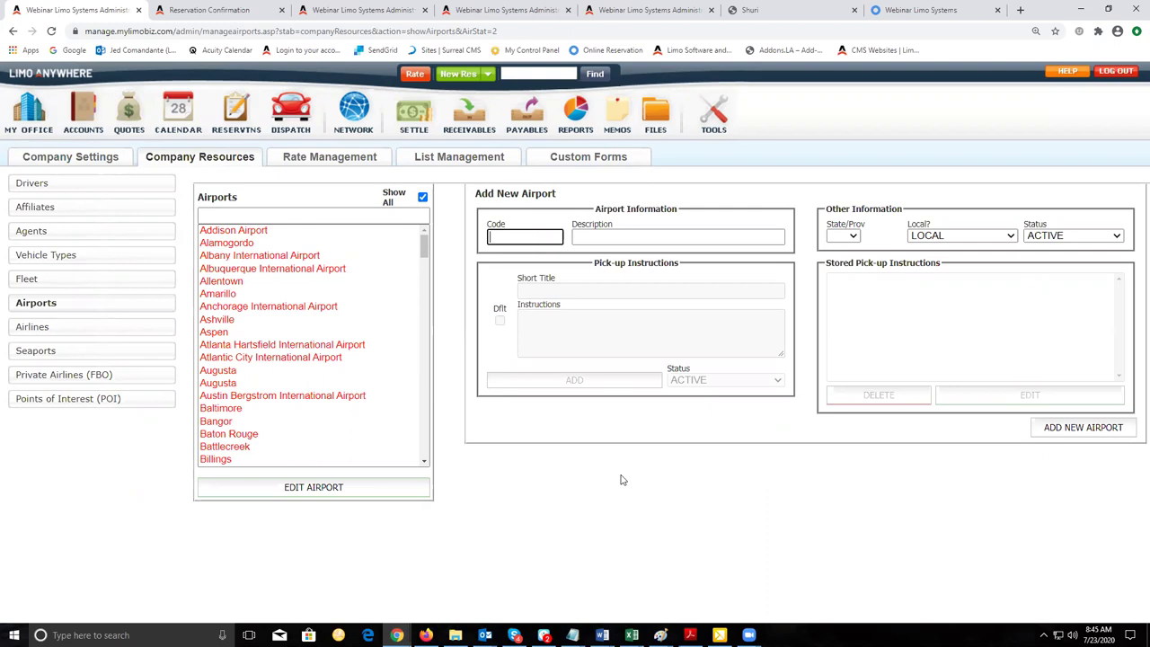
type("FFA")
key("Tab")
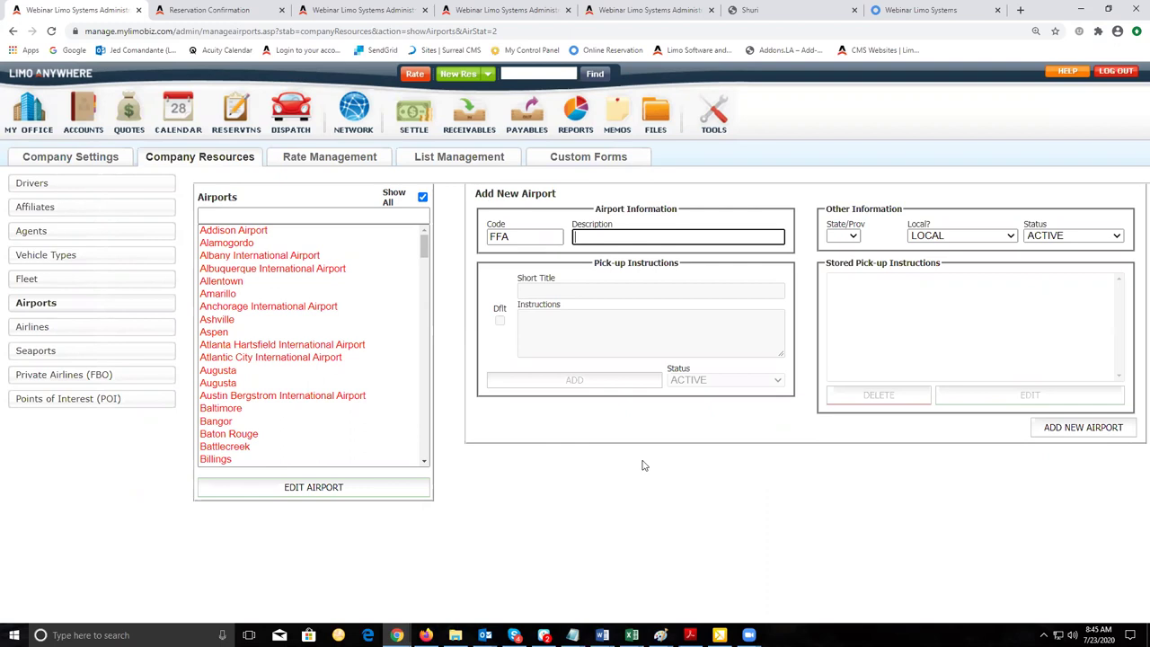
type("Private Ai")
type("irpo")
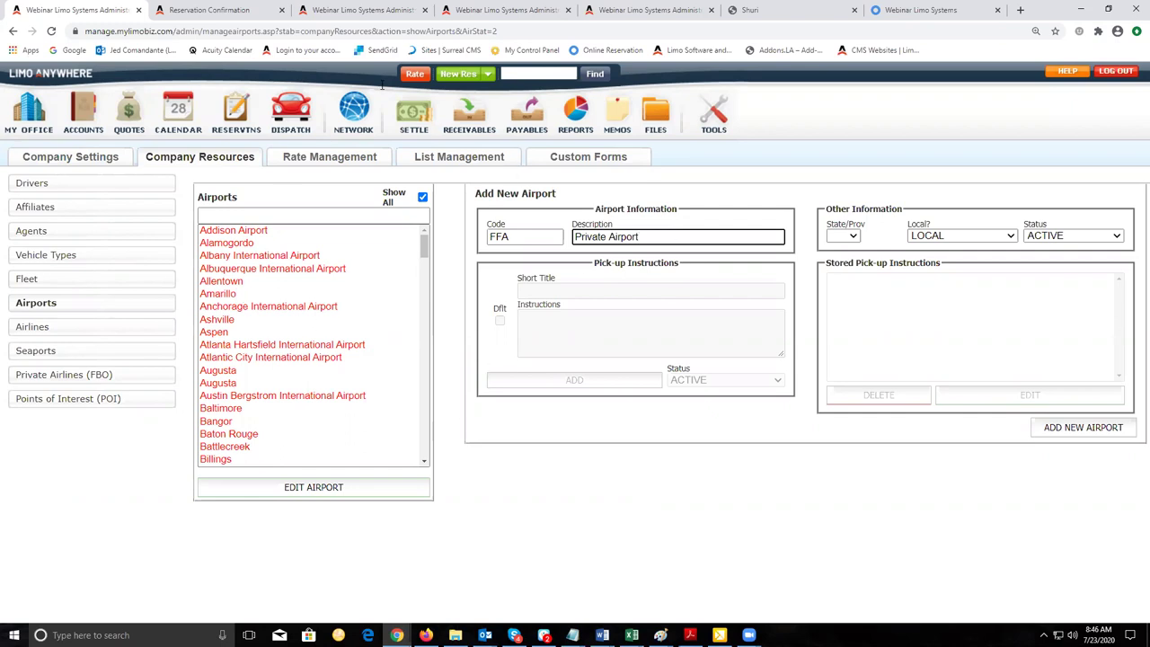
- Switch to the open reservation form and examine the stored airport and stored airline choices in its airport routing
left_click(347, 17)
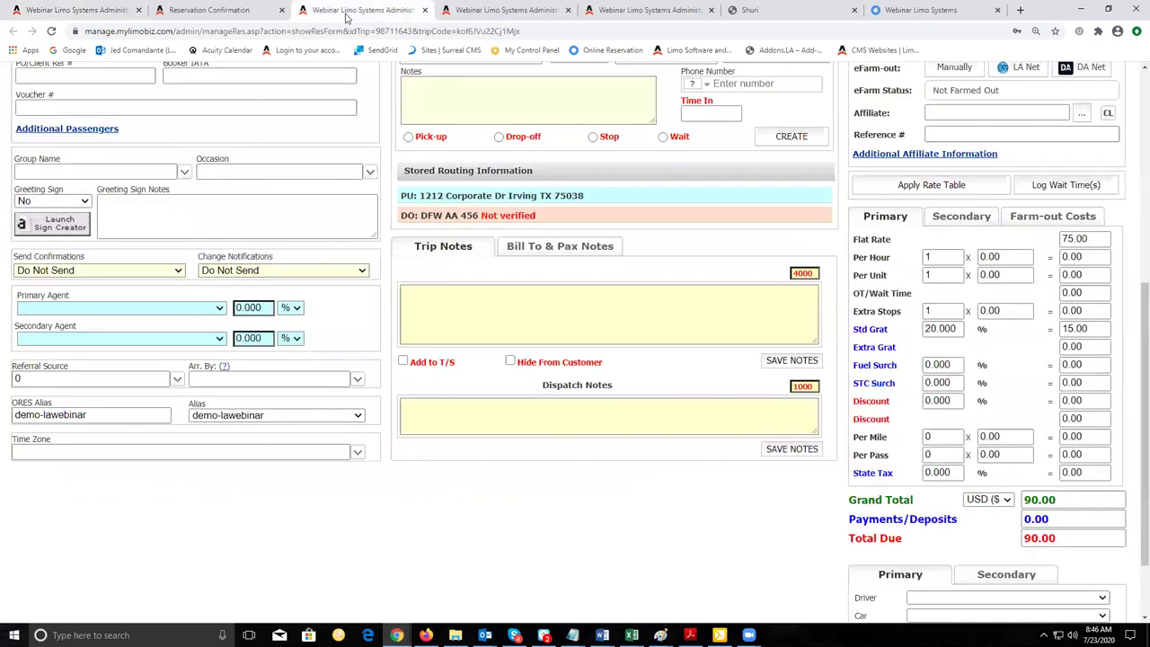
scroll(731, 380, "up", 4)
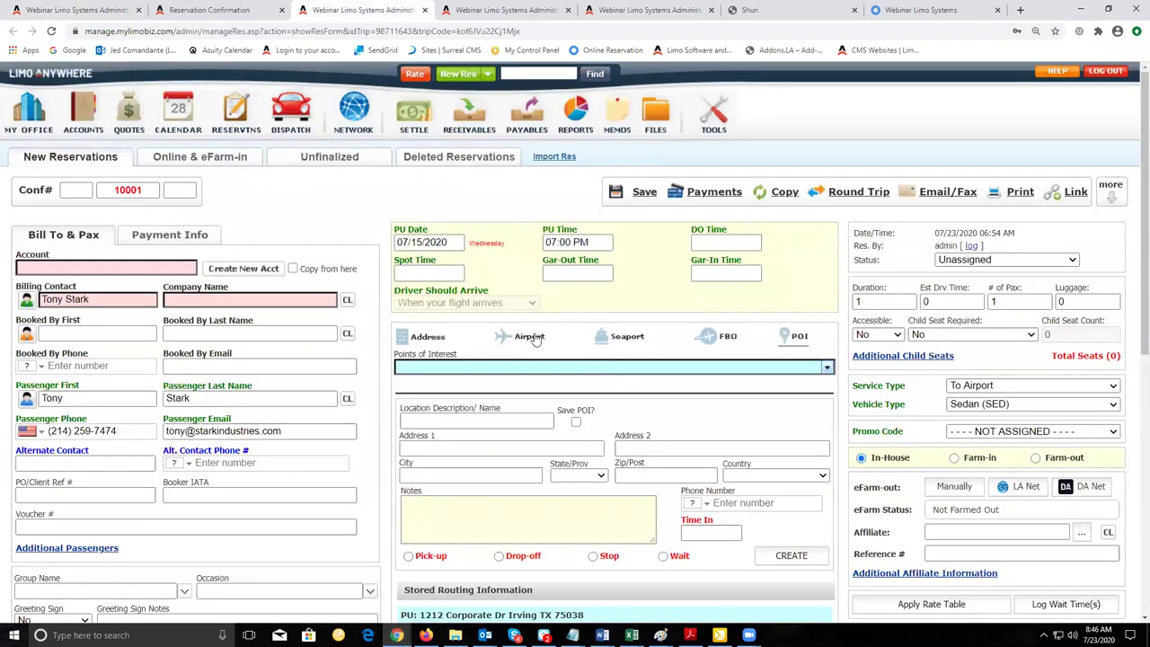
left_click(532, 337)
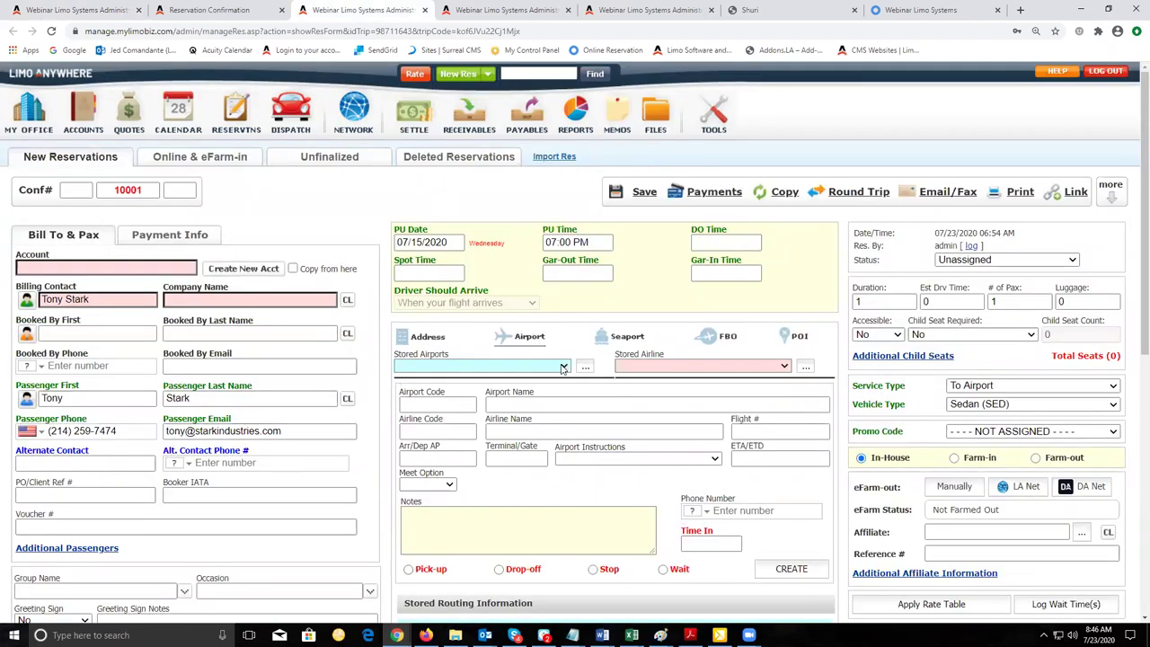
left_click(562, 367)
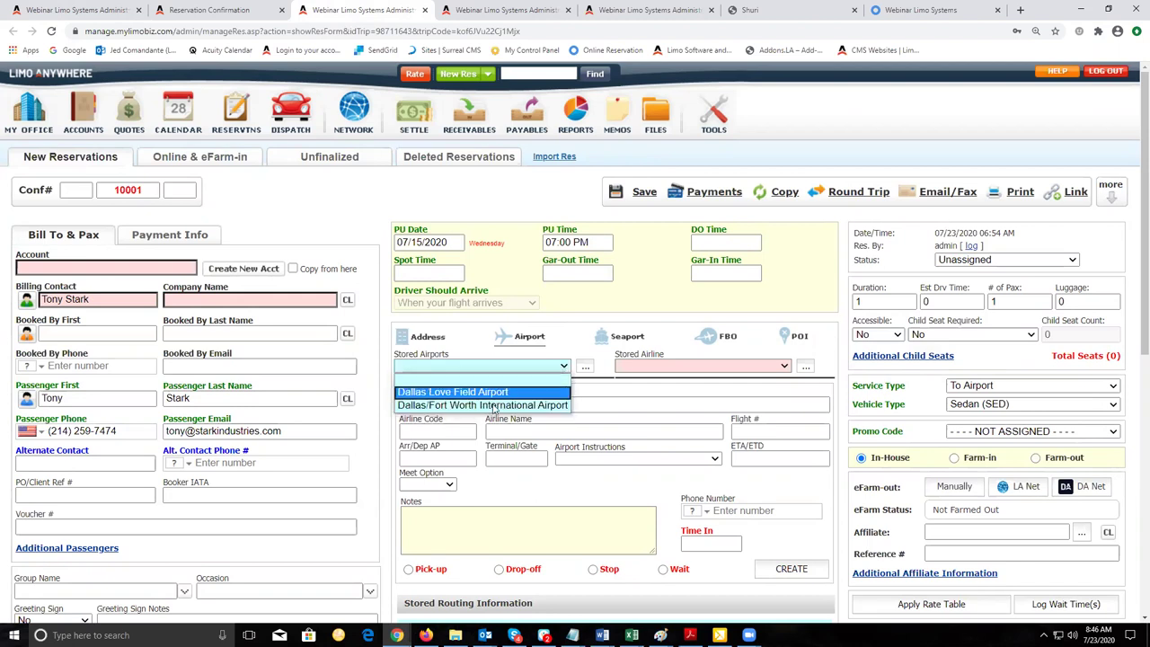
left_click(656, 368)
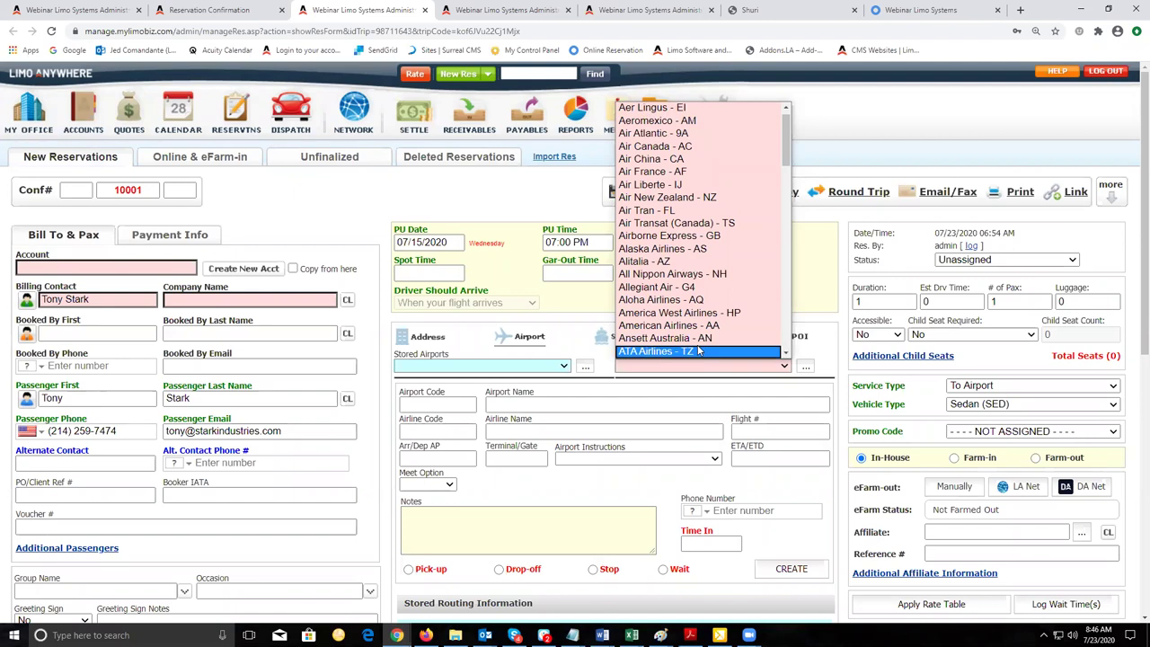
left_click(671, 416)
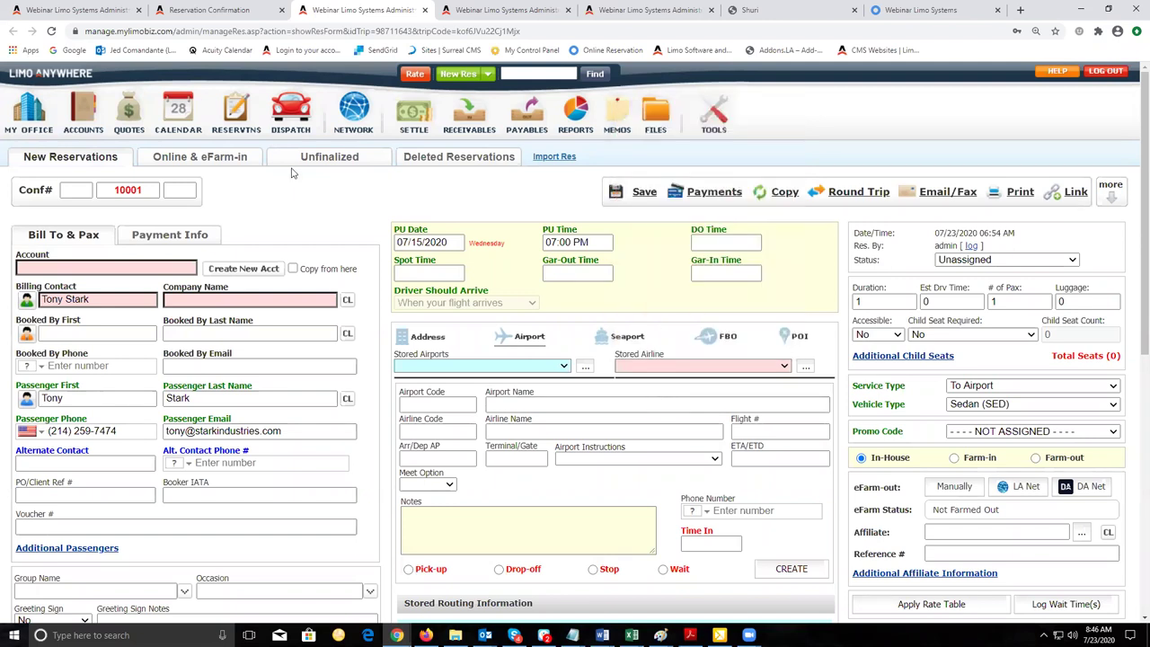
- Return to the company resources and review the airlines and private airlines (FBO), including the parent airport choices
left_click(60, 11)
left_click(31, 326)
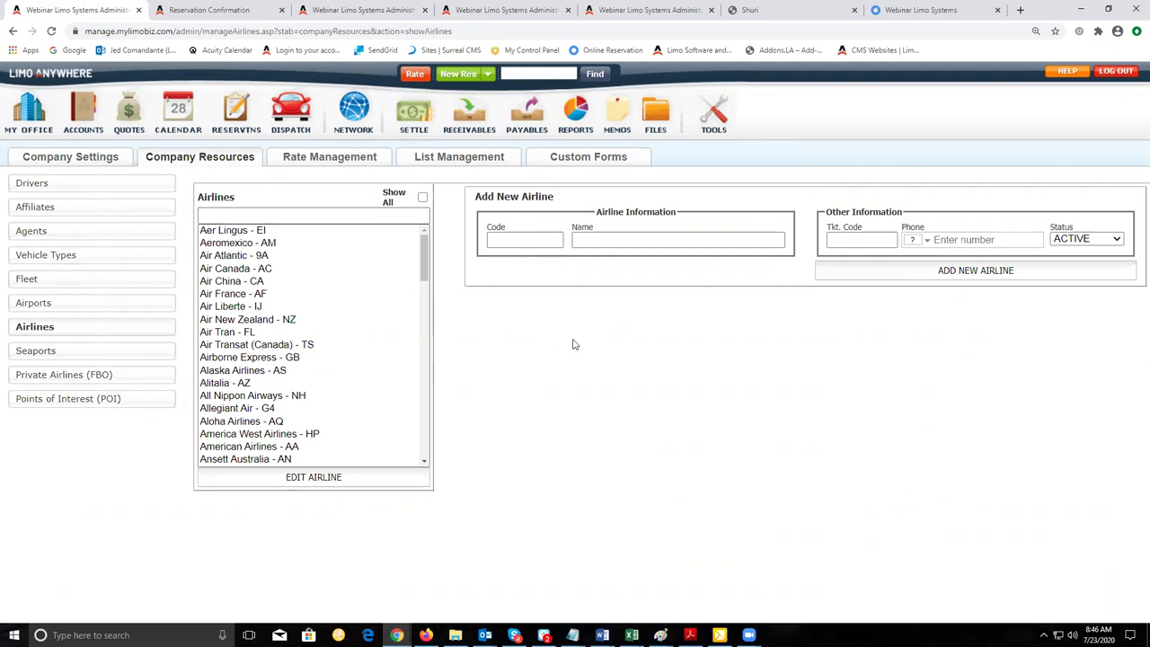
left_click(39, 380)
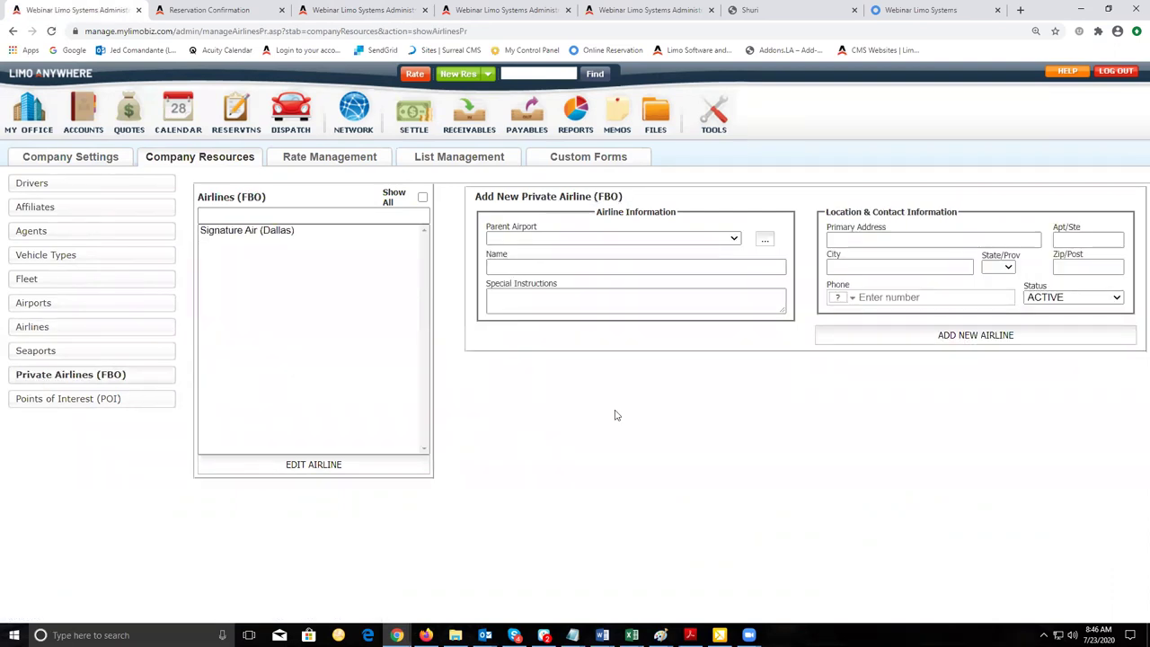
left_click(600, 239)
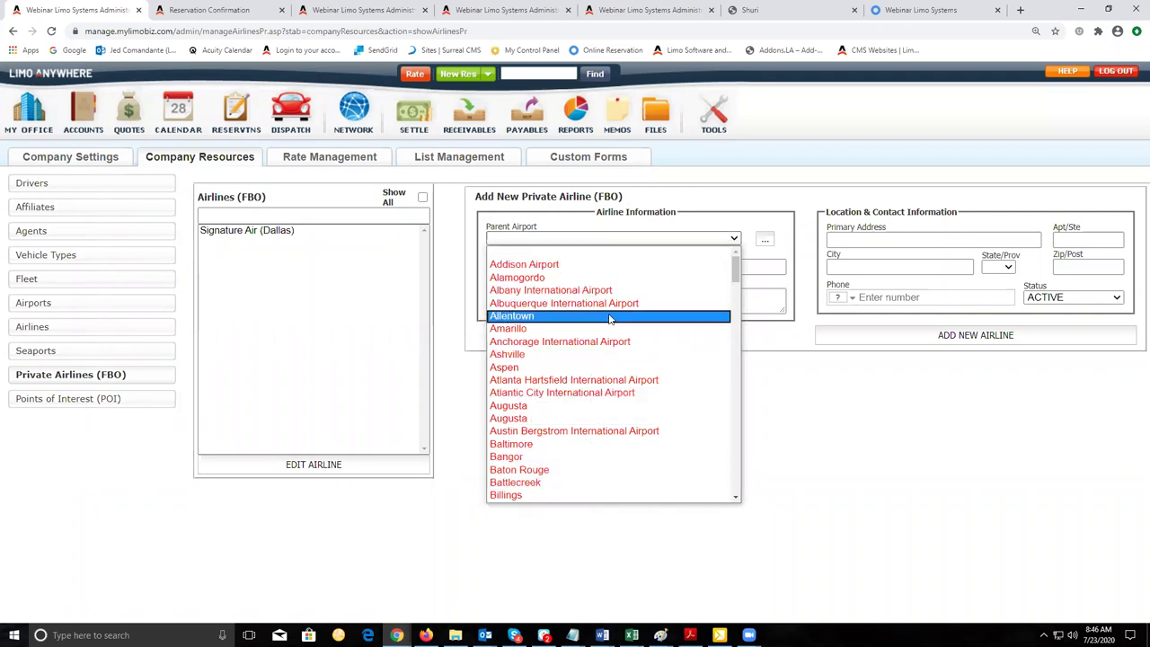
left_click(826, 429)
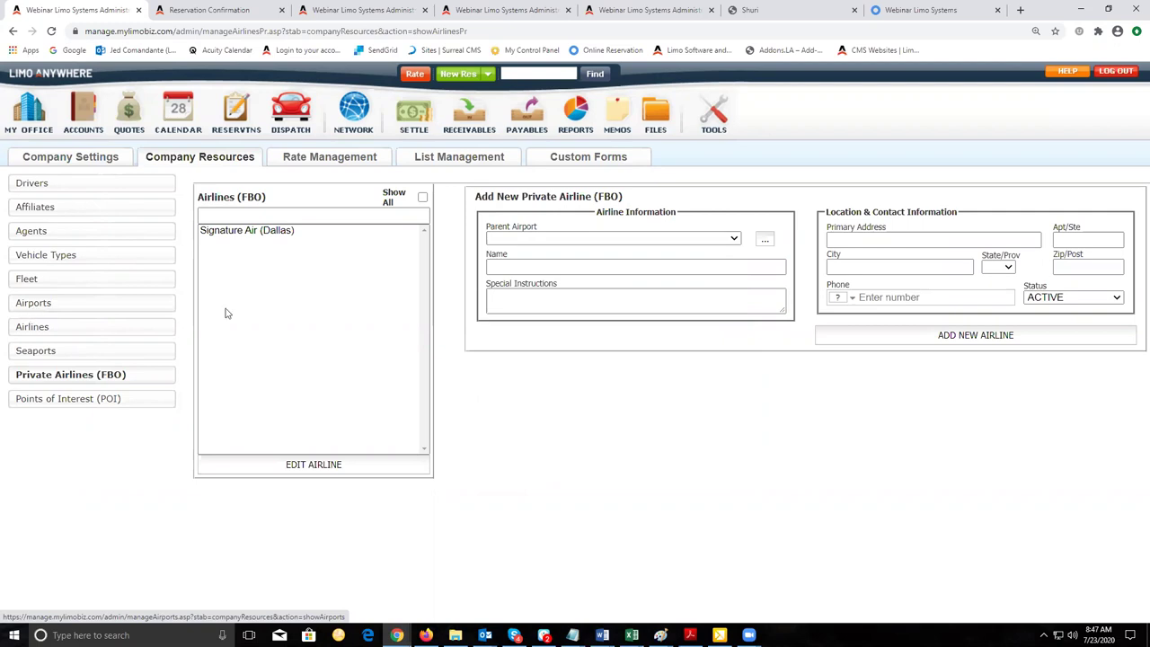
- Open the private airline Signature Air (Dallas) for editing and review its parent airport, name and location details
left_click(650, 239)
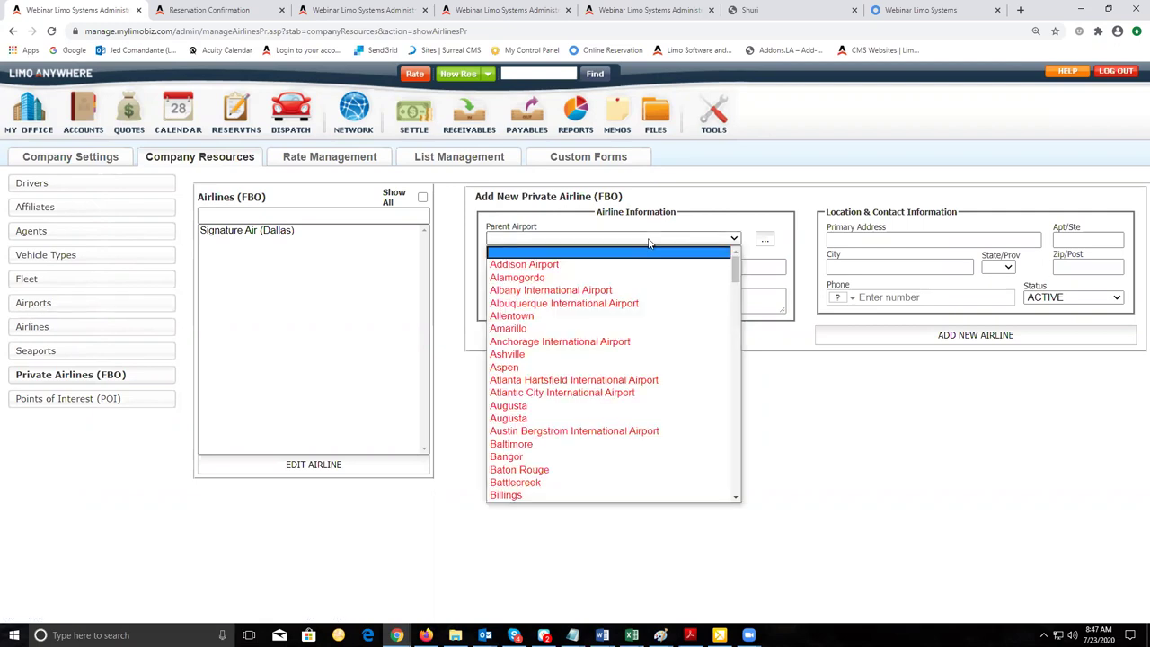
left_click(239, 231)
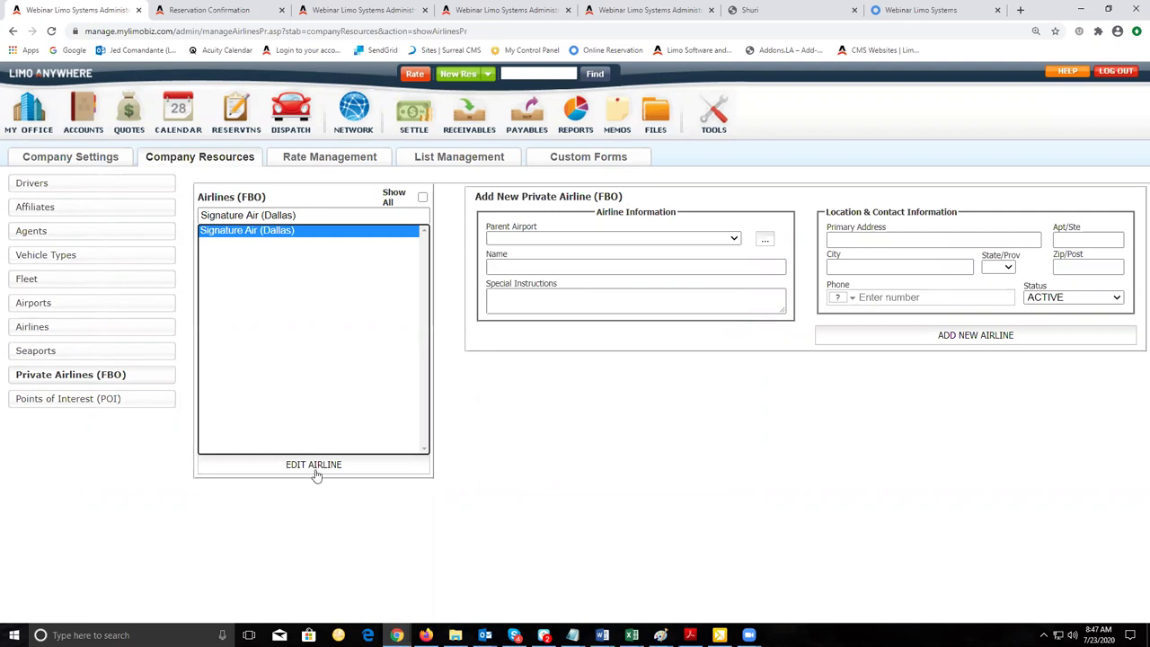
left_click(313, 465)
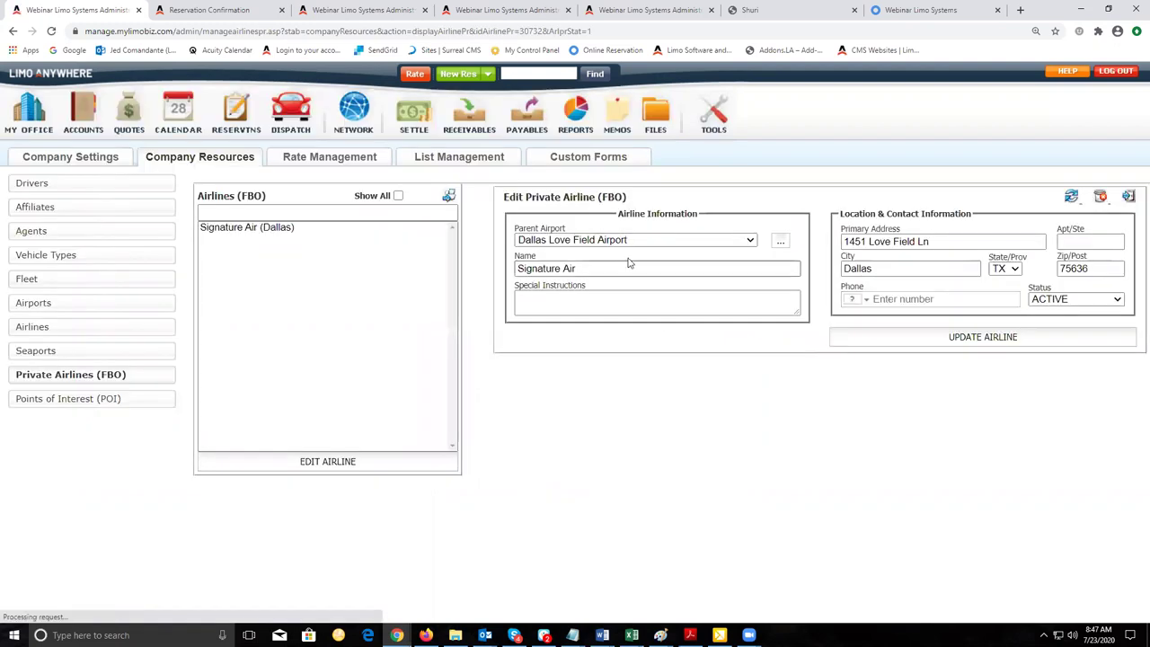
left_click(618, 241)
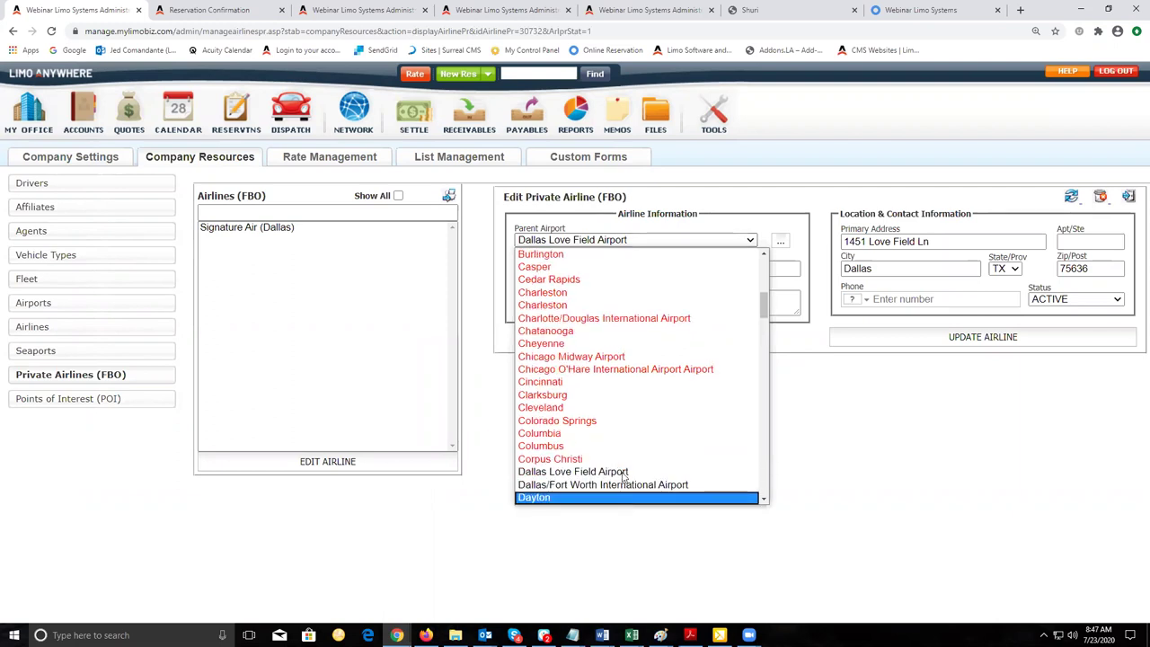
left_click(655, 474)
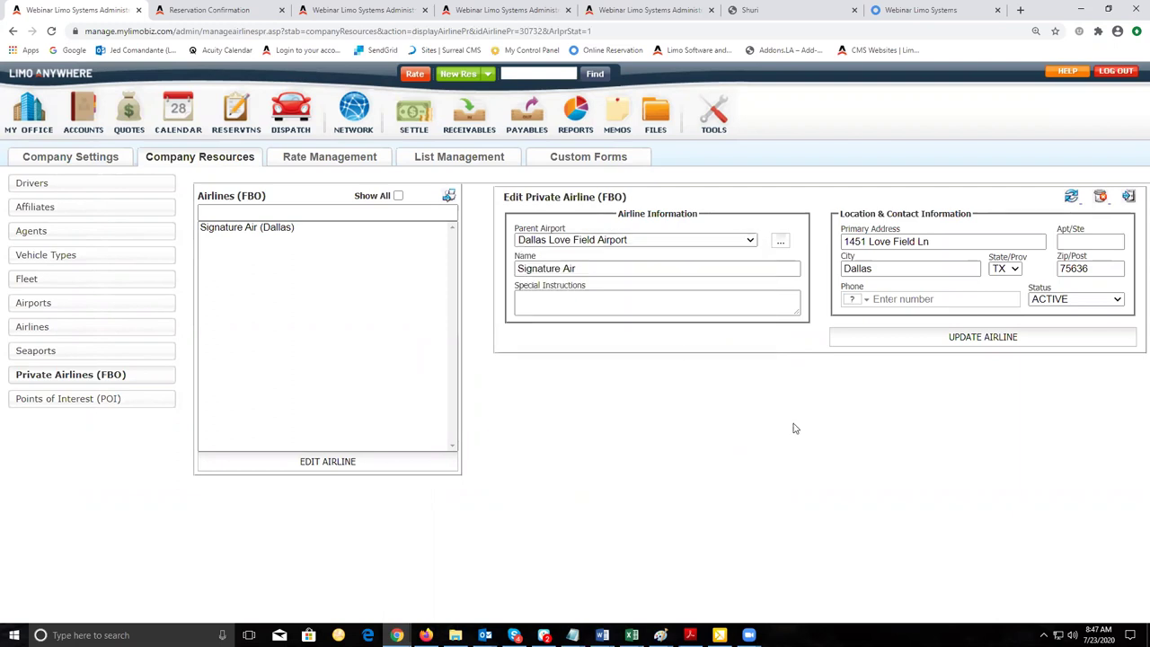
left_click(599, 267)
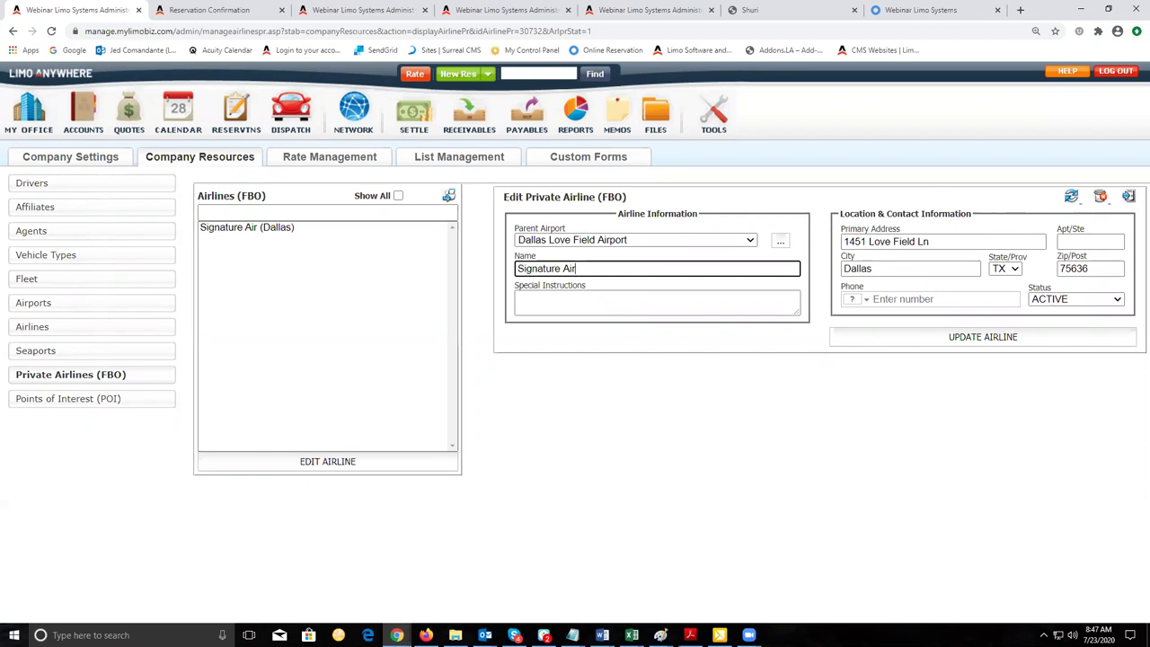
left_click(924, 410)
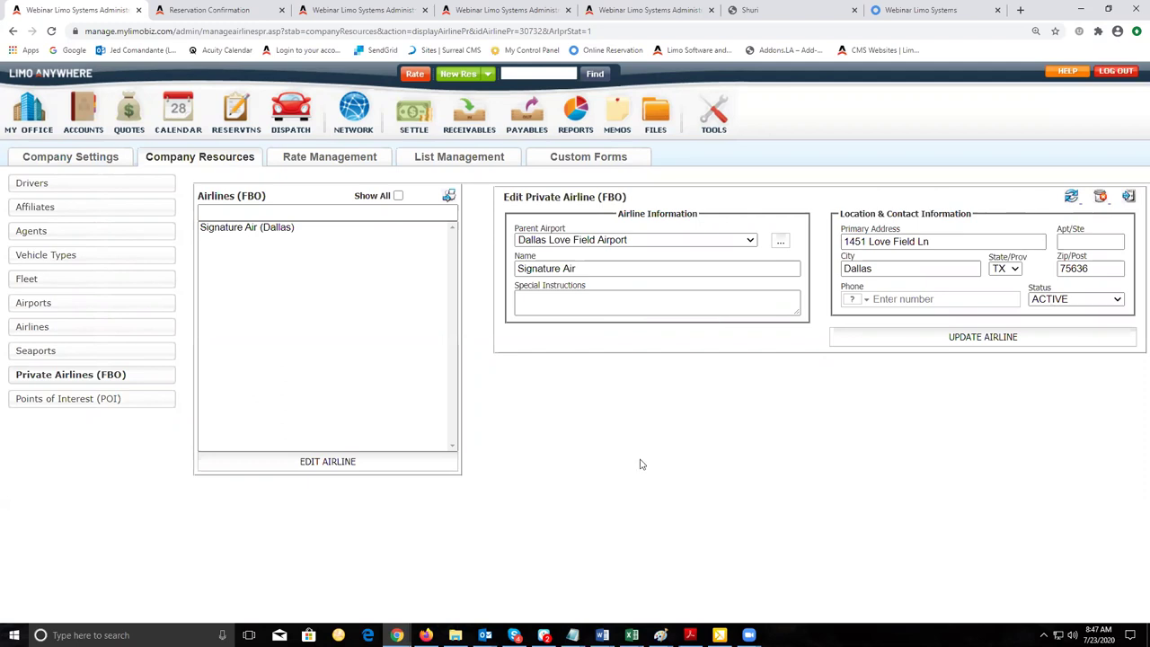
- Show the points of interest resources, then switch to the open reservation form and load Fairmont Hotel - Dallas as its POI routing location
left_click(79, 403)
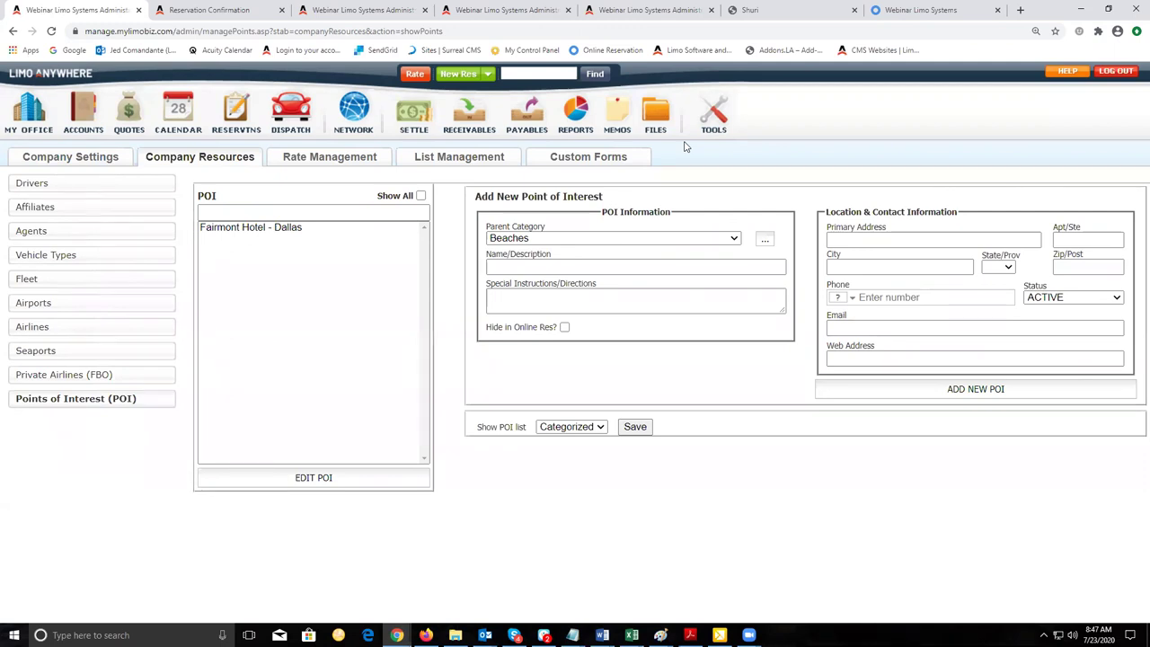
key("ctrl+3")
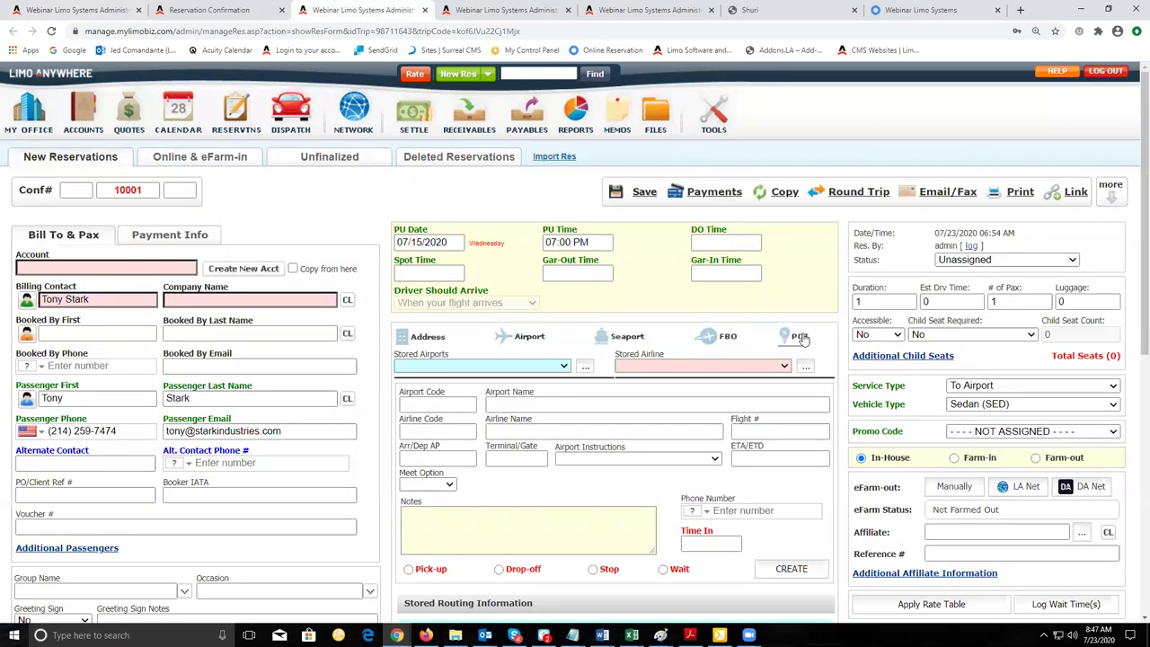
left_click(802, 337)
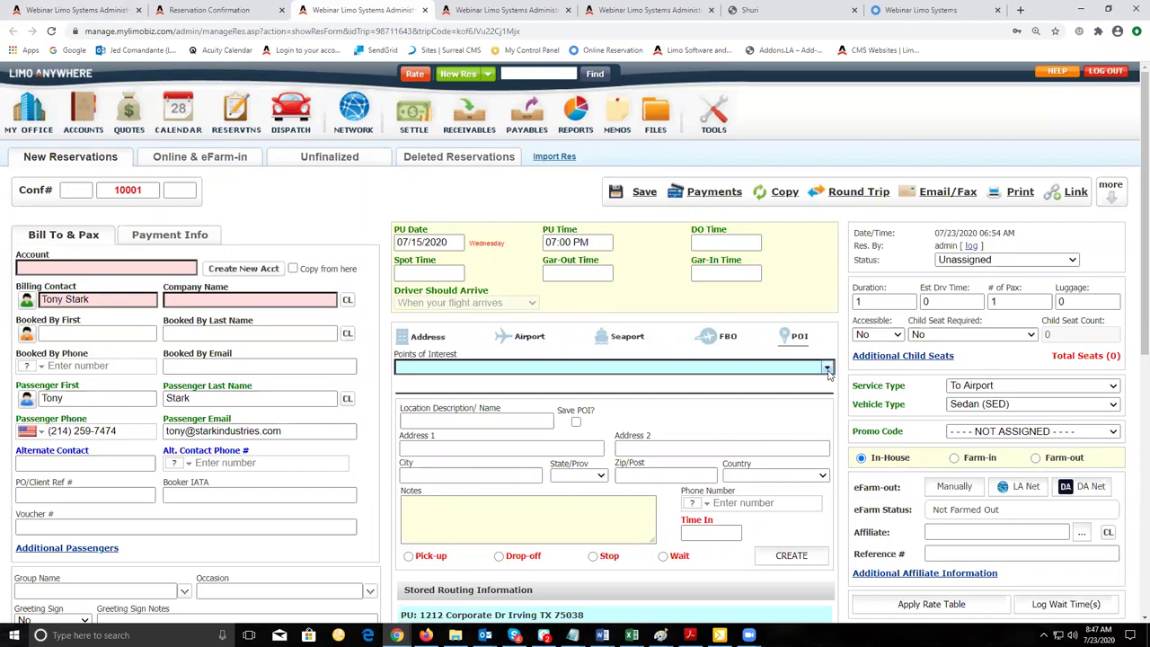
left_click(826, 368)
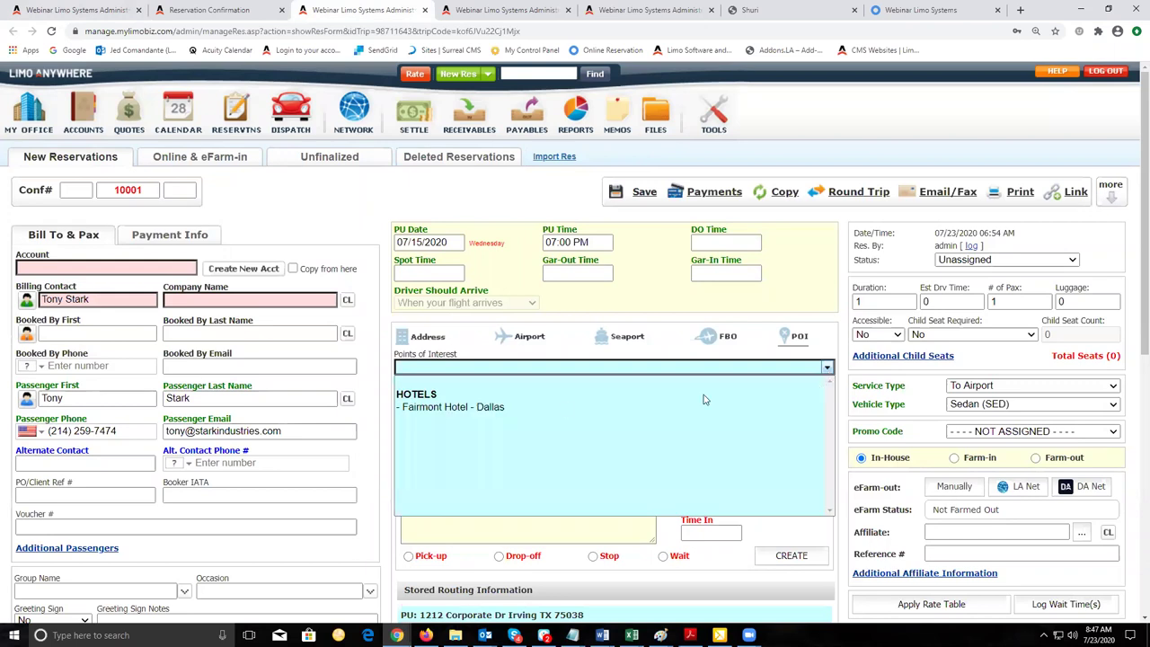
left_click(557, 409)
scroll(876, 431, "down", 1)
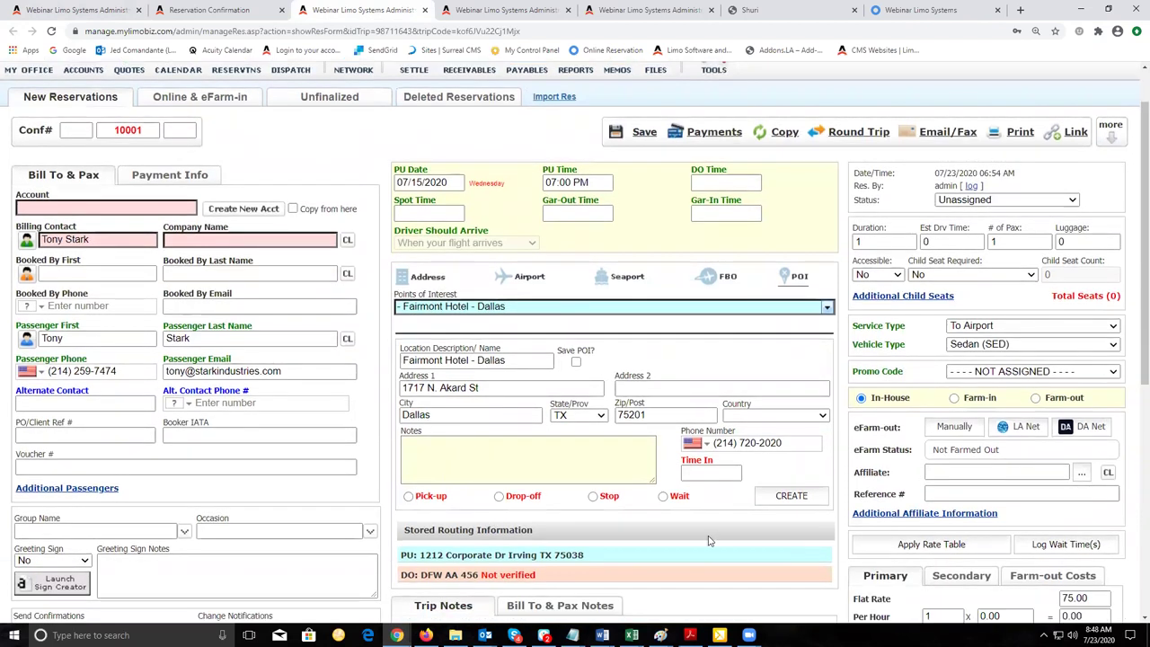
- Return to the points of interest, open Fairmont Hotel - Dallas for editing, and compare its stored details with the reservation's routing fields
left_click(82, 12)
left_click(248, 229)
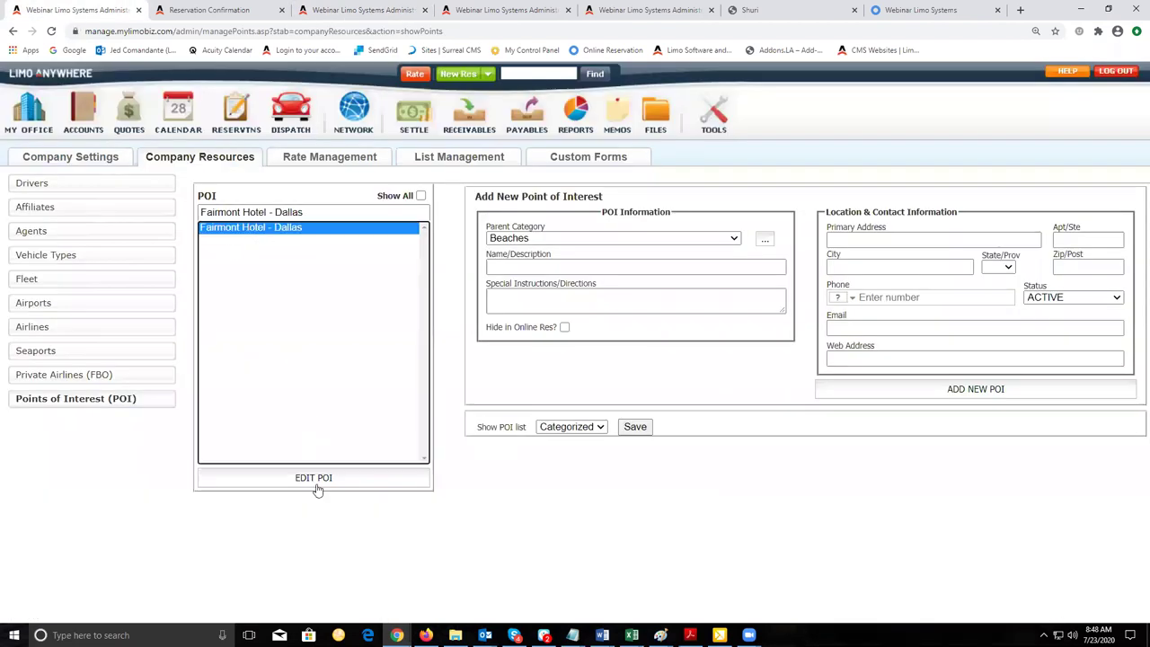
left_click(395, 479)
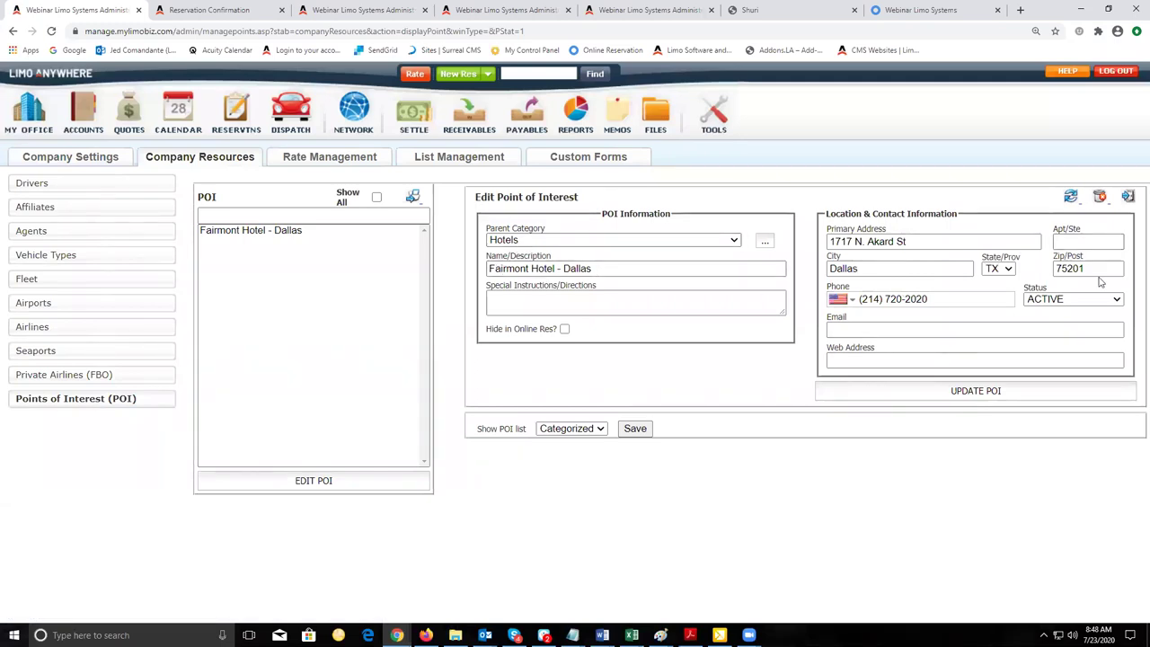
left_click(333, 9)
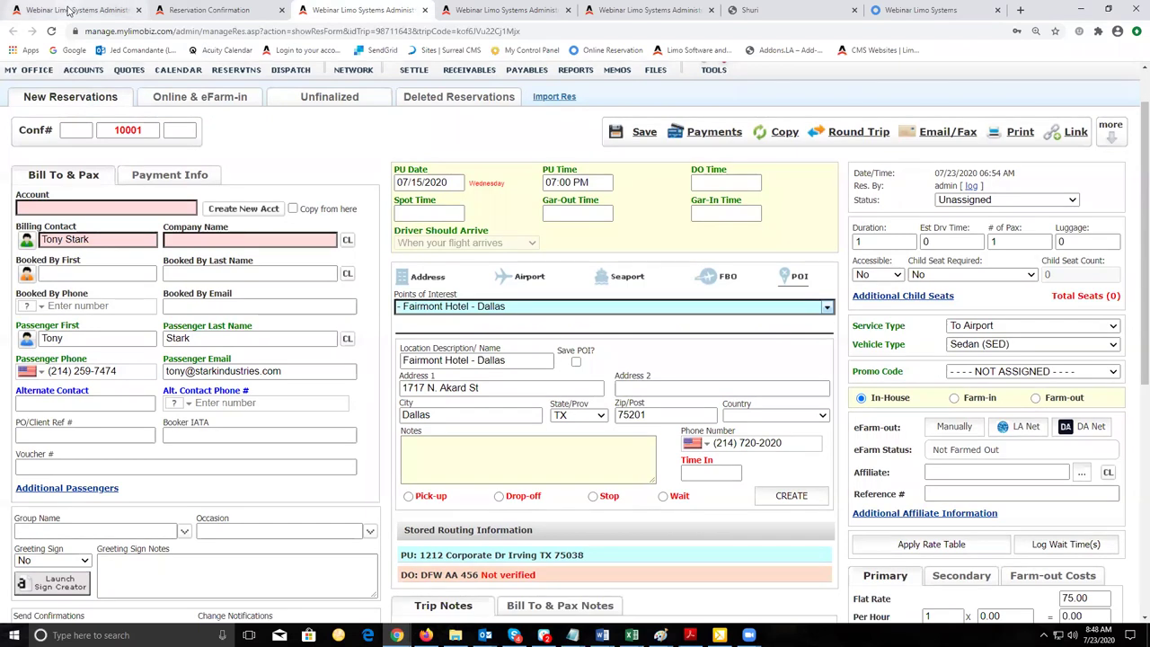
left_click(69, 10)
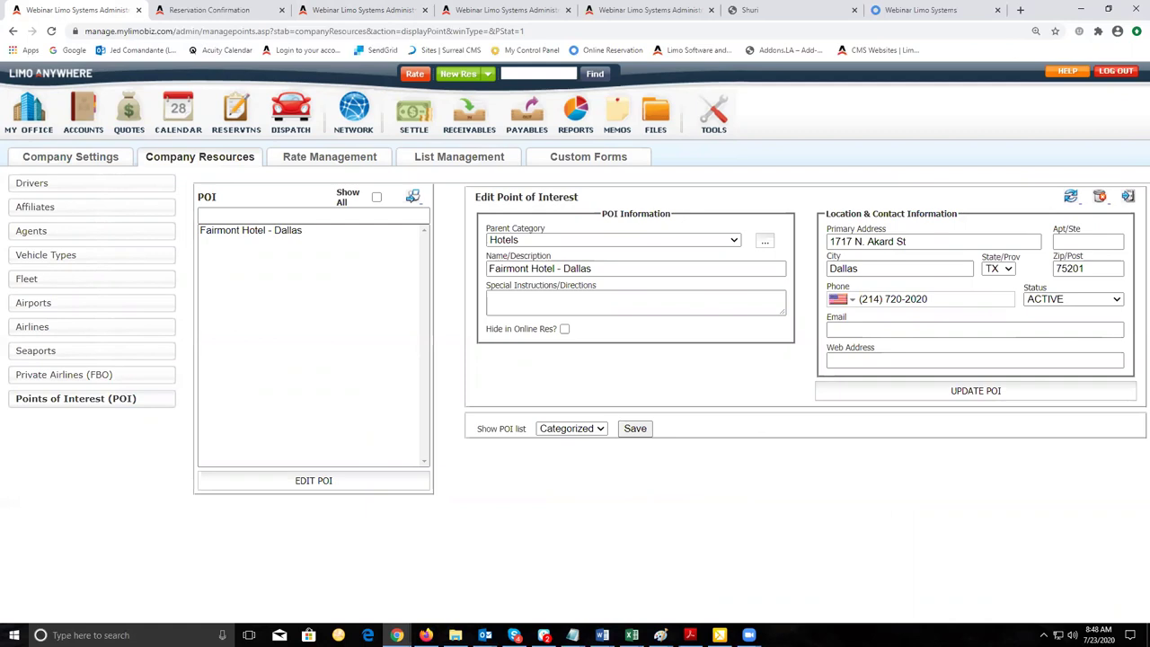
- In the company's system settings, edit the To Airport service type, assigning the Standard Rental Agreement and the Fixed pricing type
left_click(49, 162)
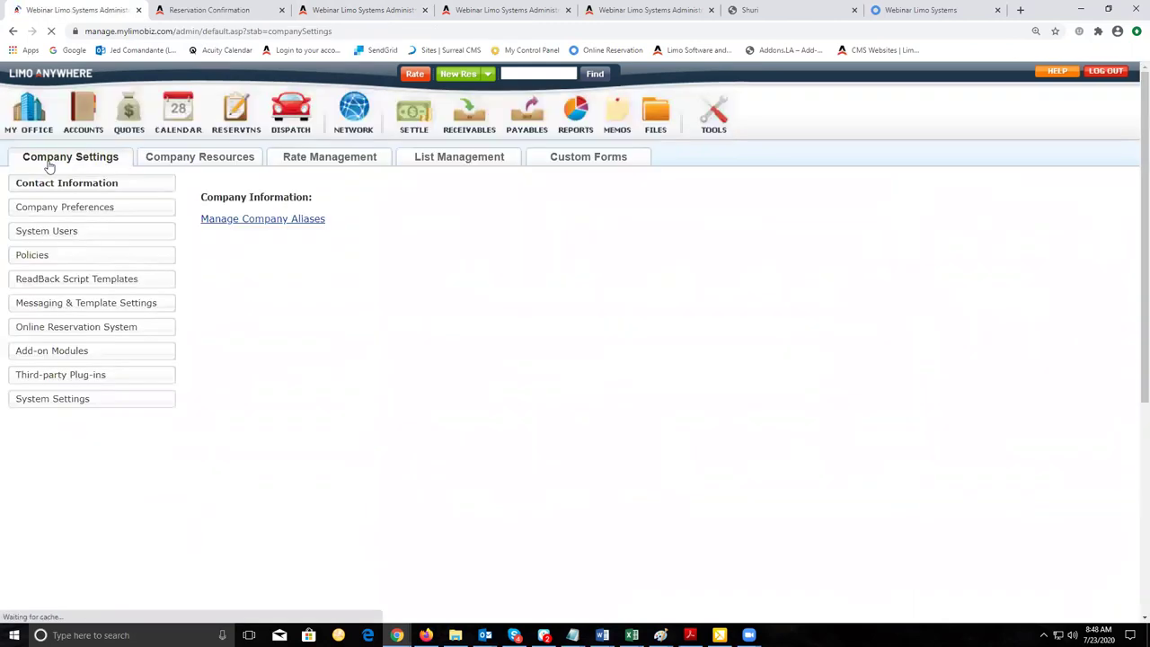
left_click(45, 402)
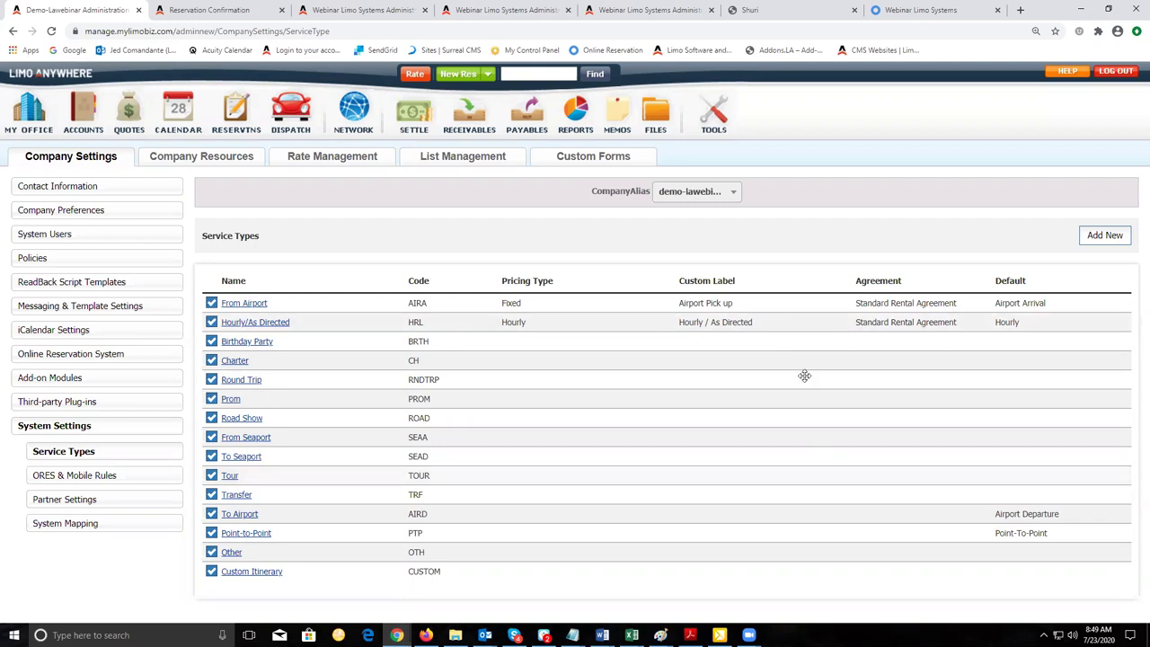
left_click(239, 516)
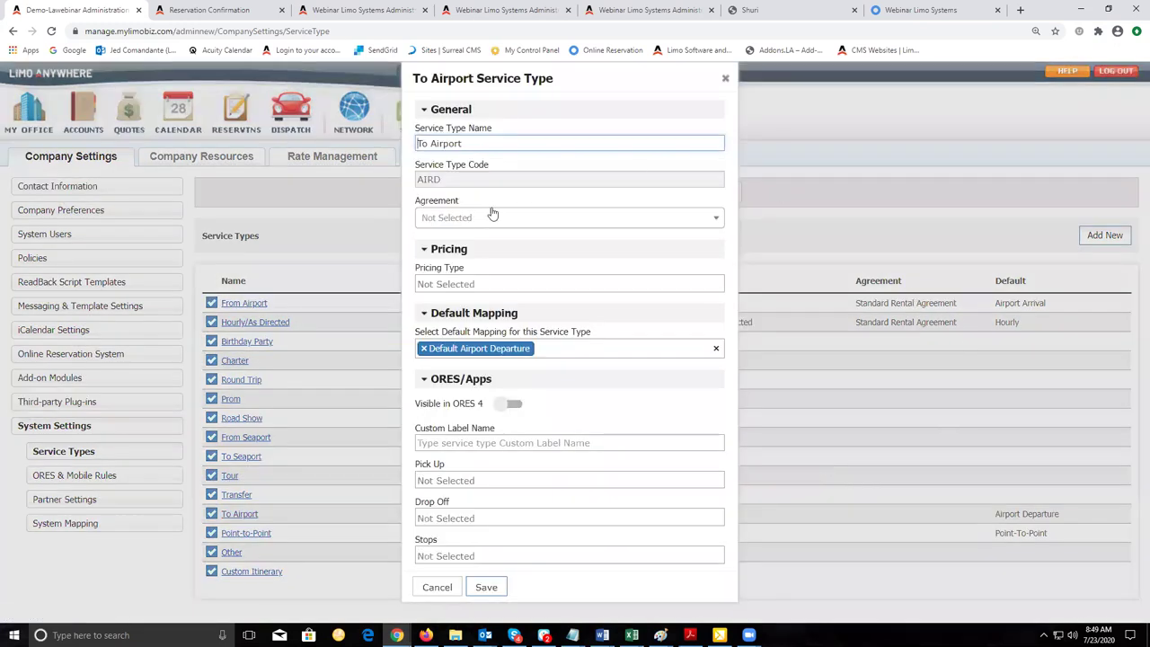
left_click(582, 218)
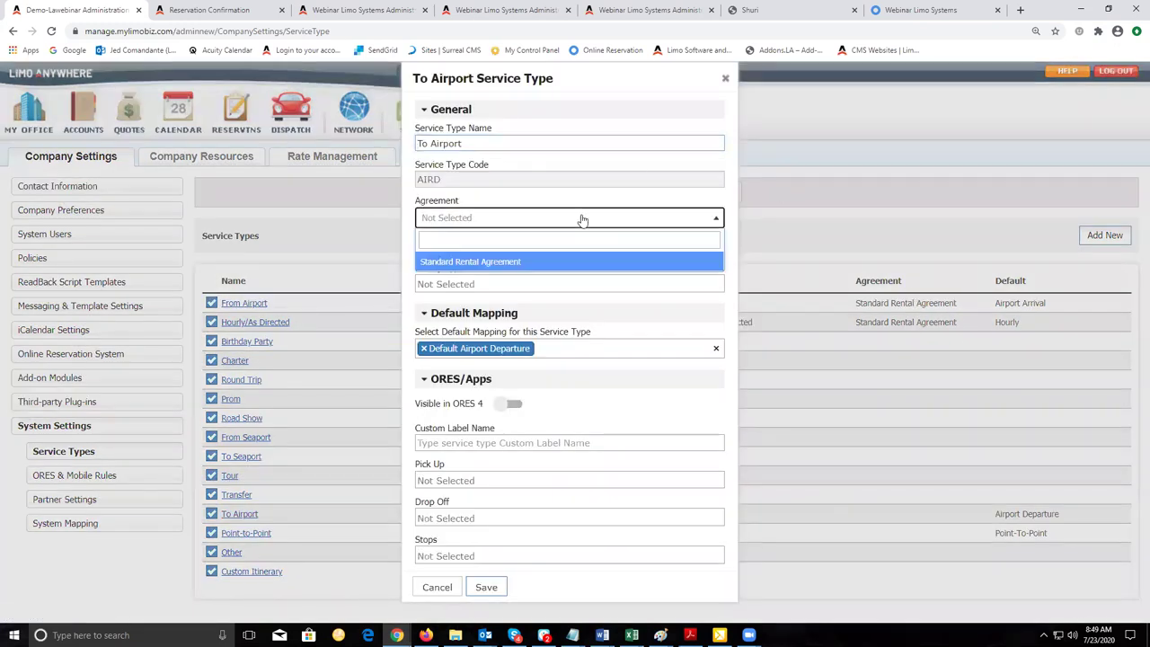
left_click(519, 263)
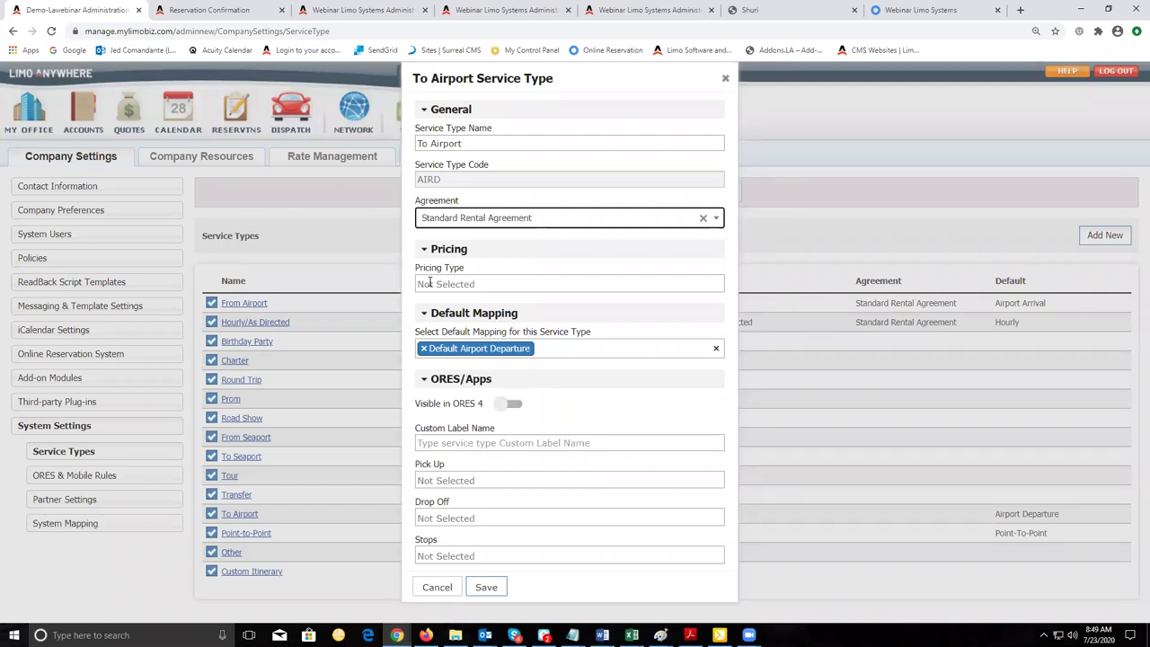
left_click(430, 283)
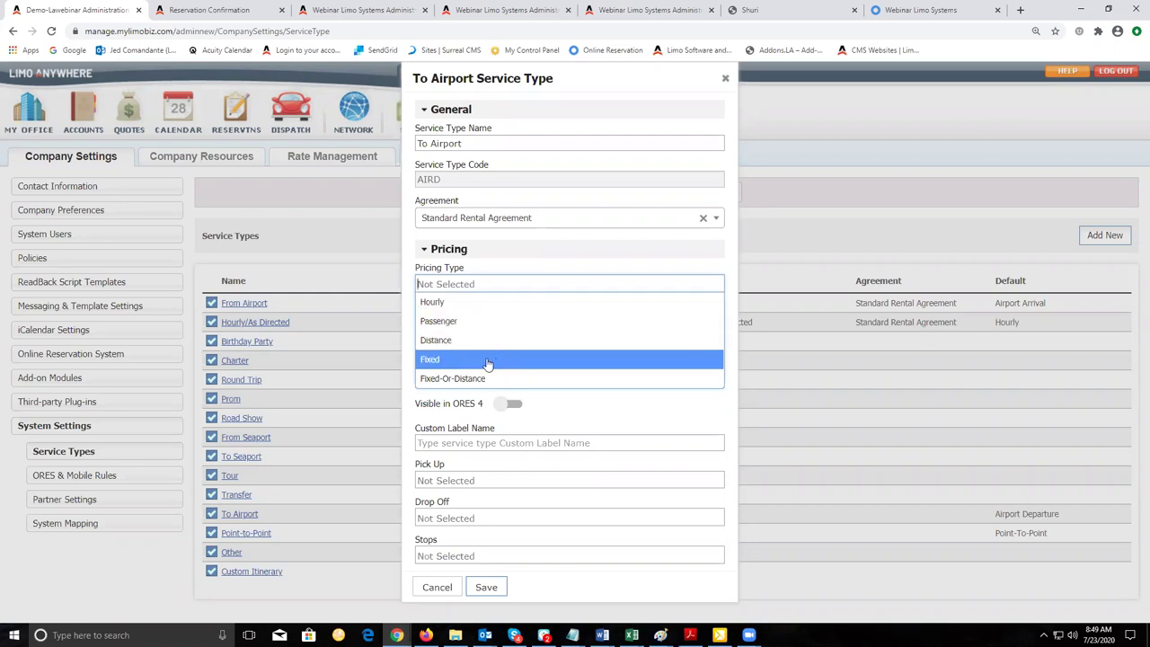
left_click(447, 361)
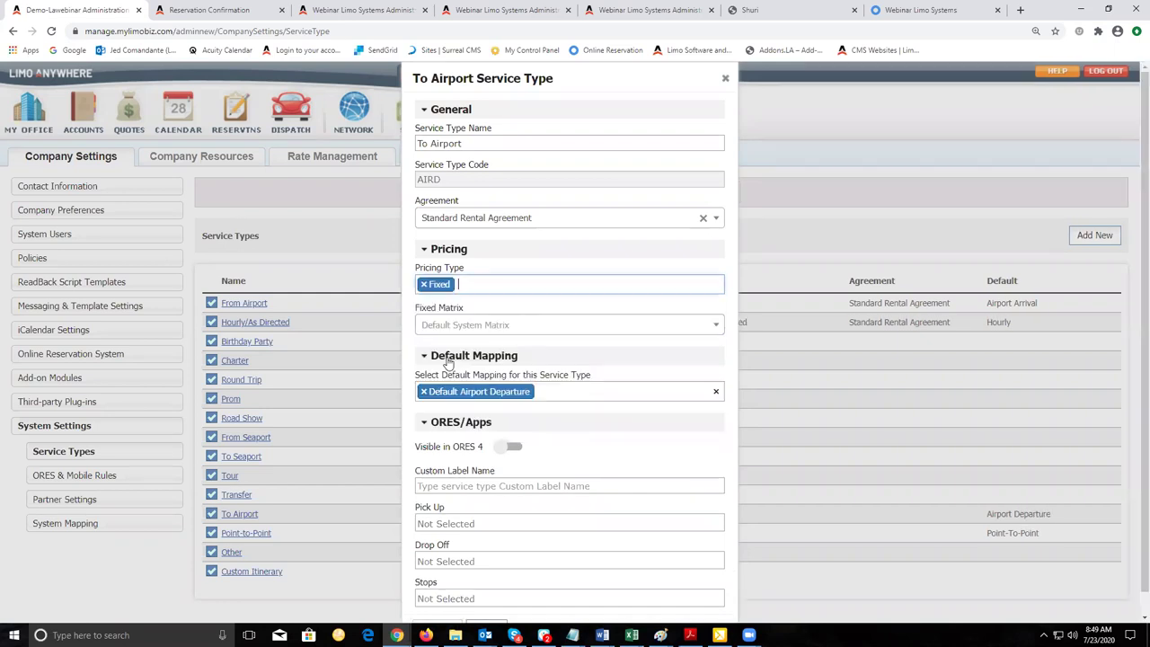
- Make the To Airport service type visible in ORES 4 and set its custom label name to Airport Departure
scroll(523, 276, "down", 1)
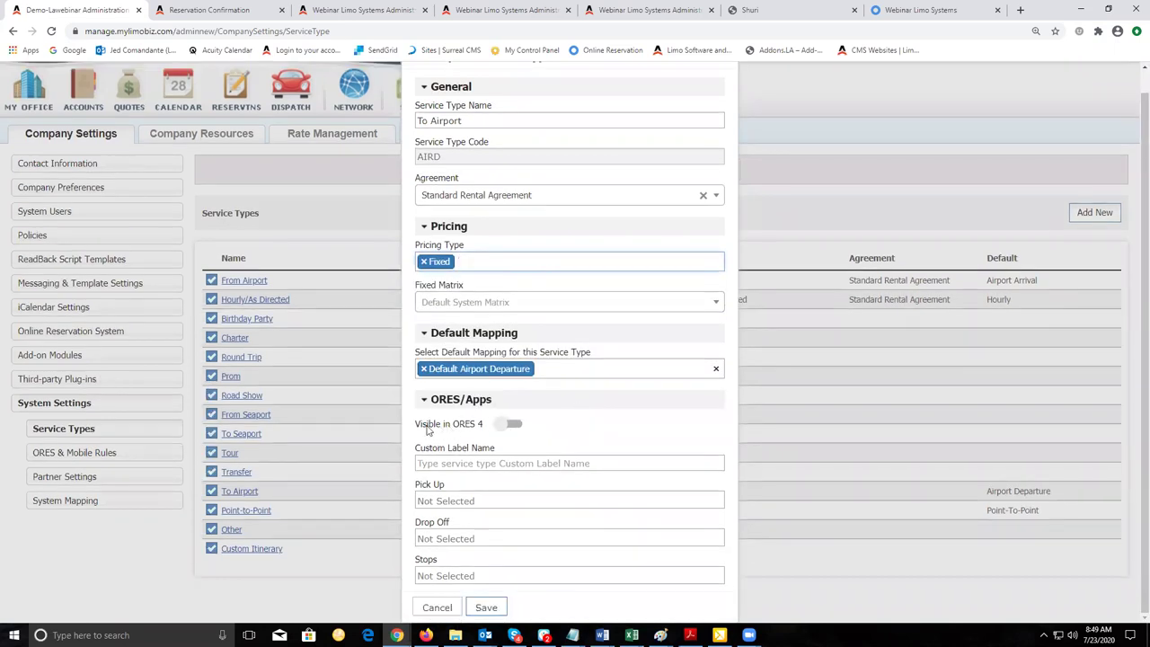
left_click(492, 430)
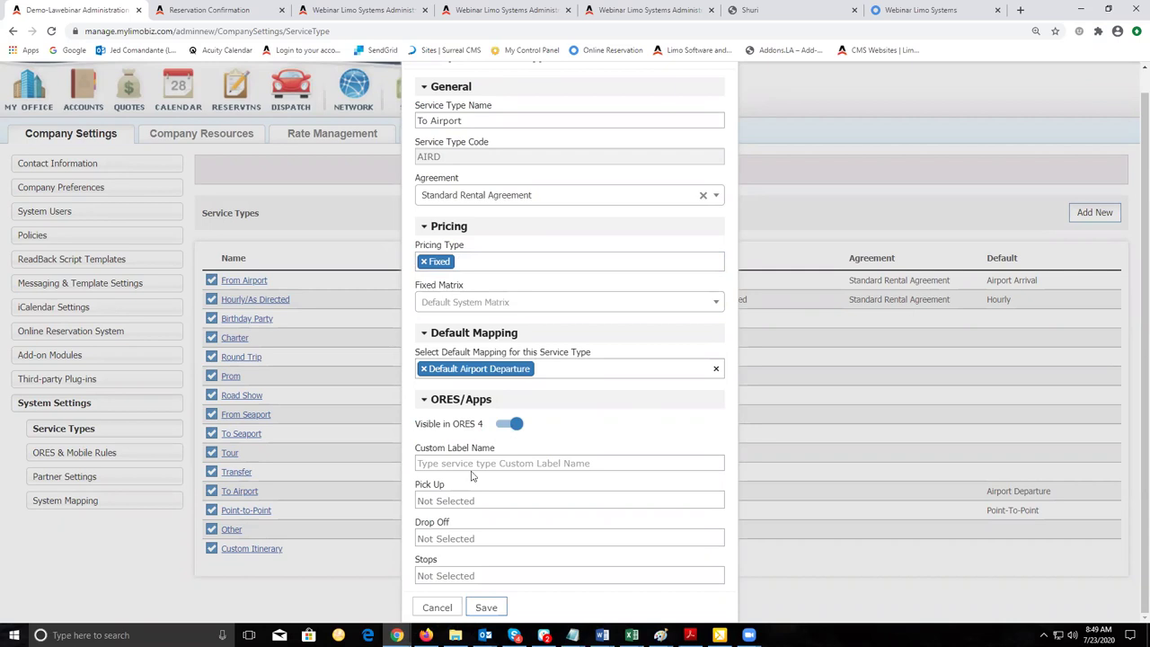
left_click(440, 462)
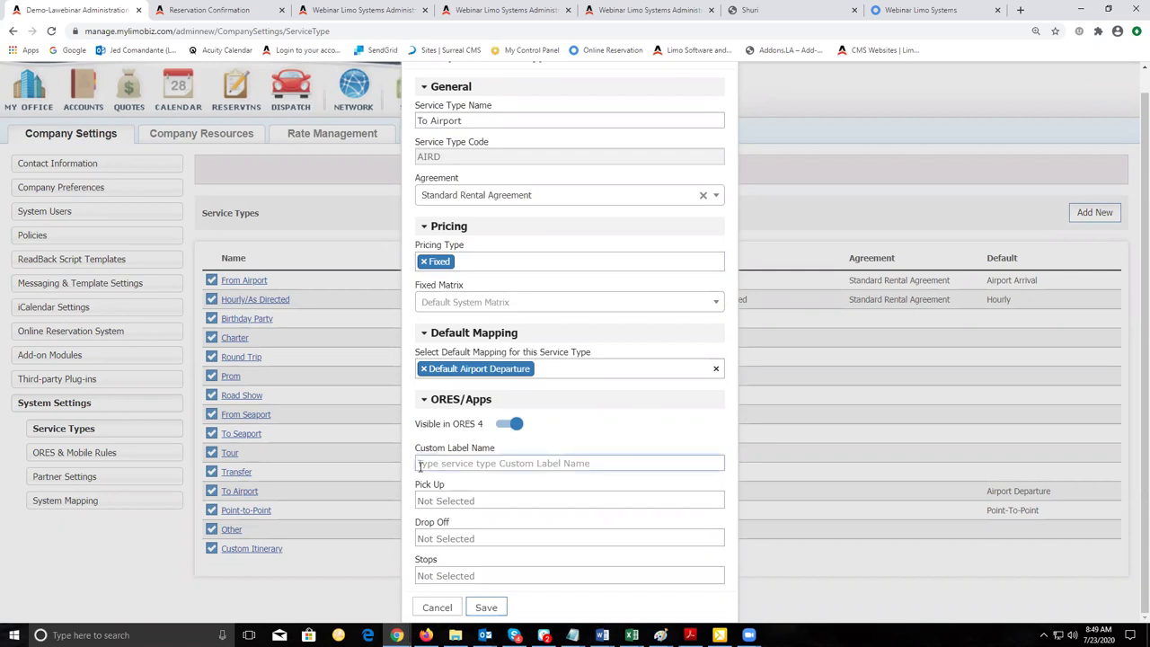
left_click(568, 464)
type("Airpo")
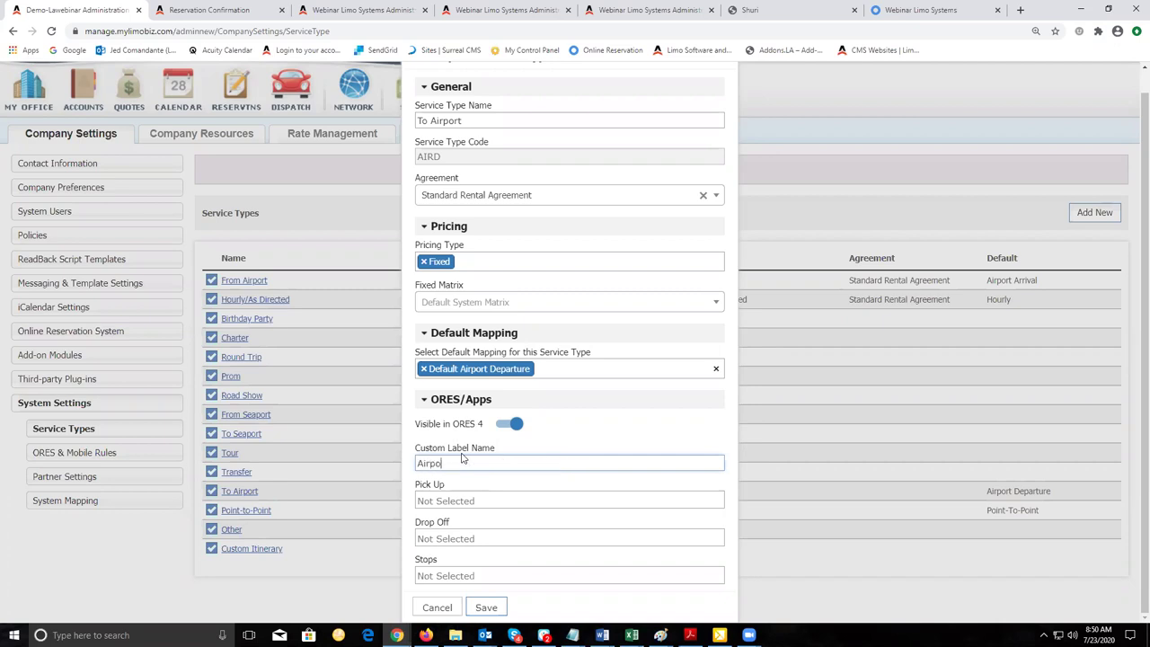
type("rt Departure")
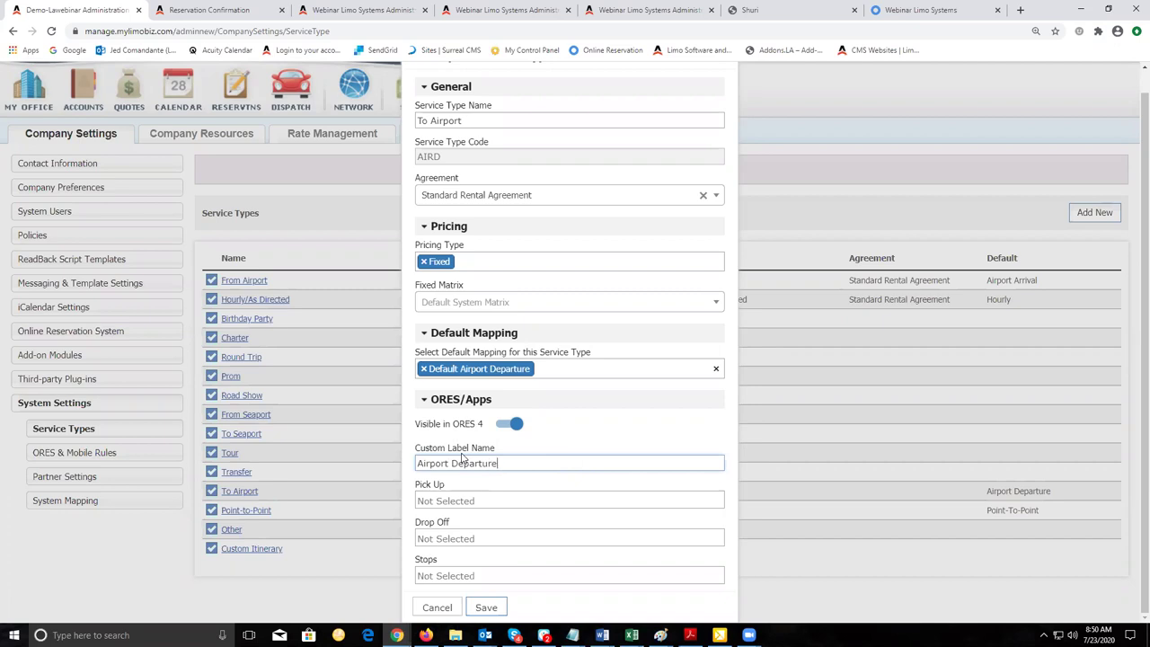
- Allow all location types for pick-up and stops but only Airport for drop-off, and save the To Airport service type
left_click(516, 503)
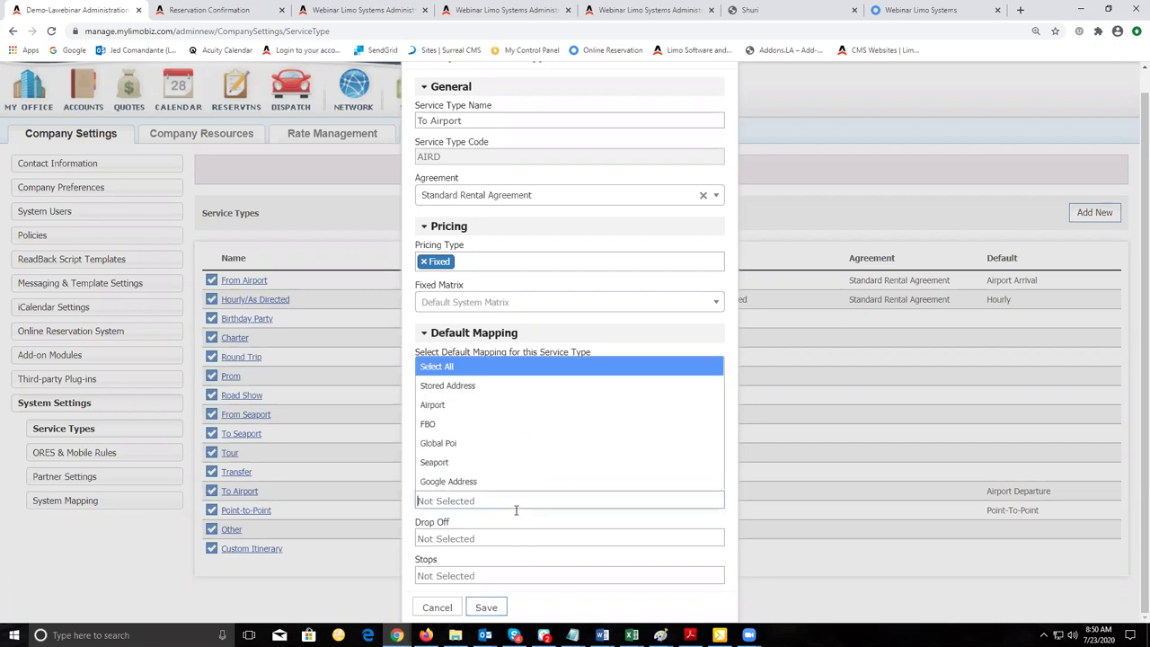
left_click(542, 370)
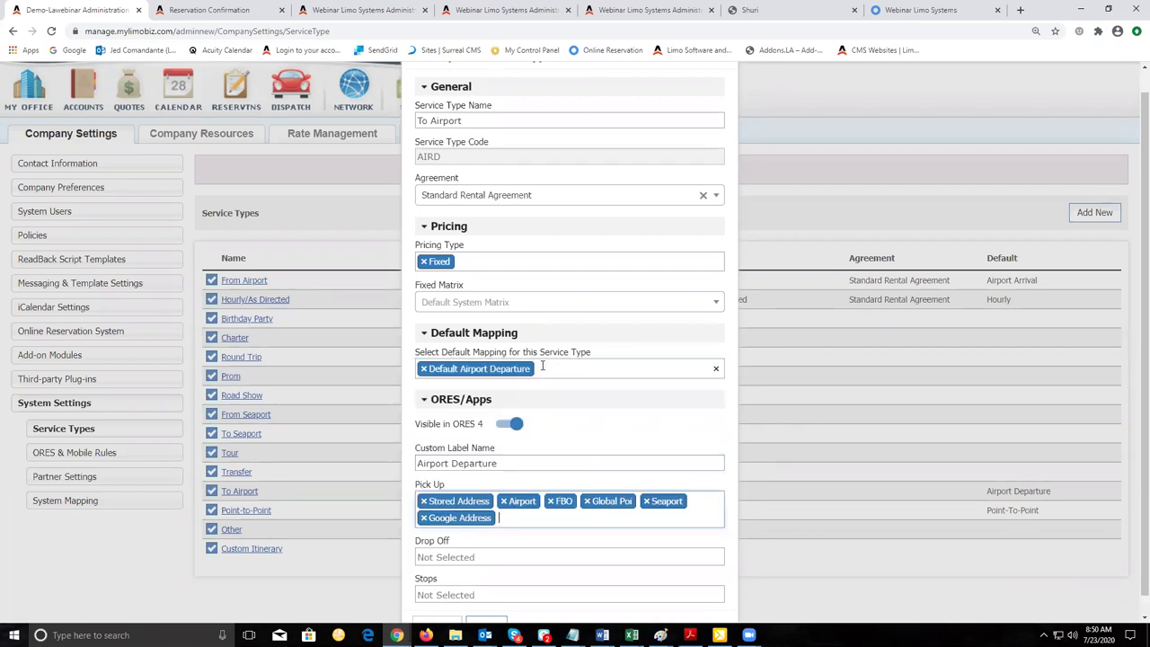
left_click(509, 556)
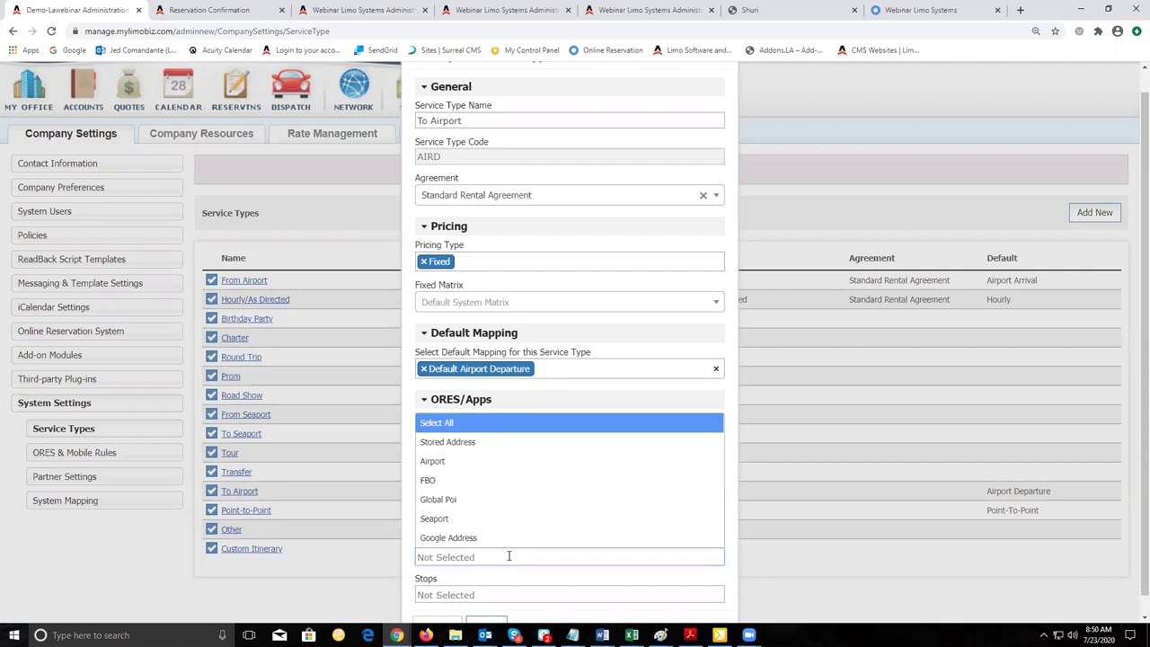
left_click(510, 461)
scroll(519, 564, "down", 1)
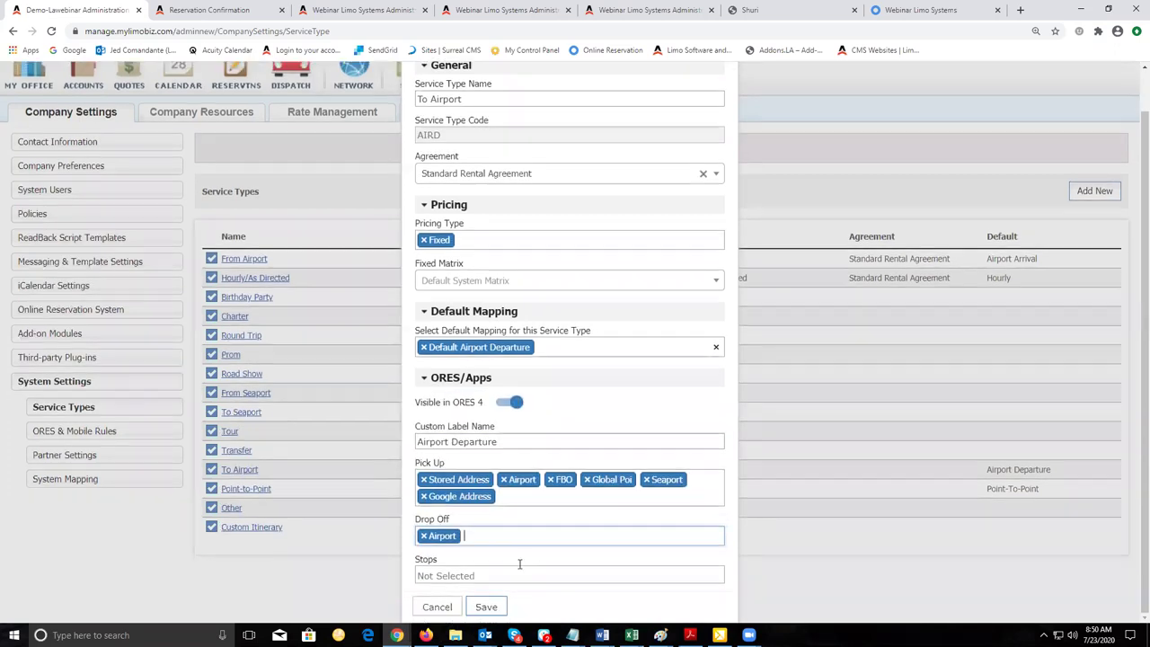
left_click(519, 564)
left_click(538, 441)
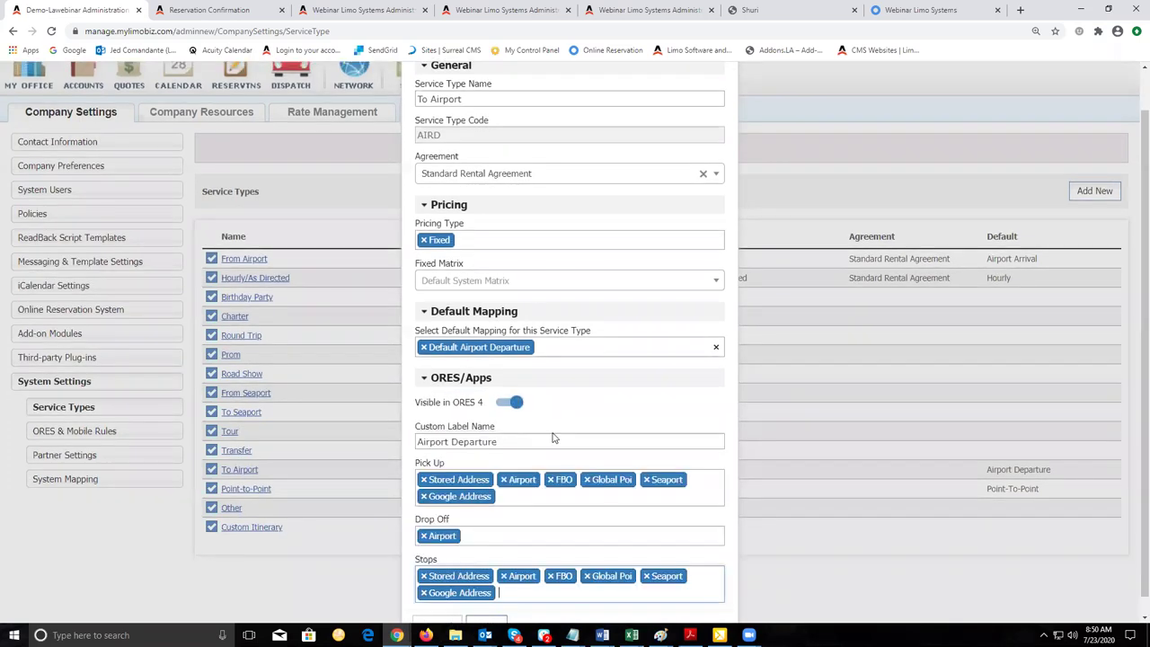
scroll(501, 593, "down", 1)
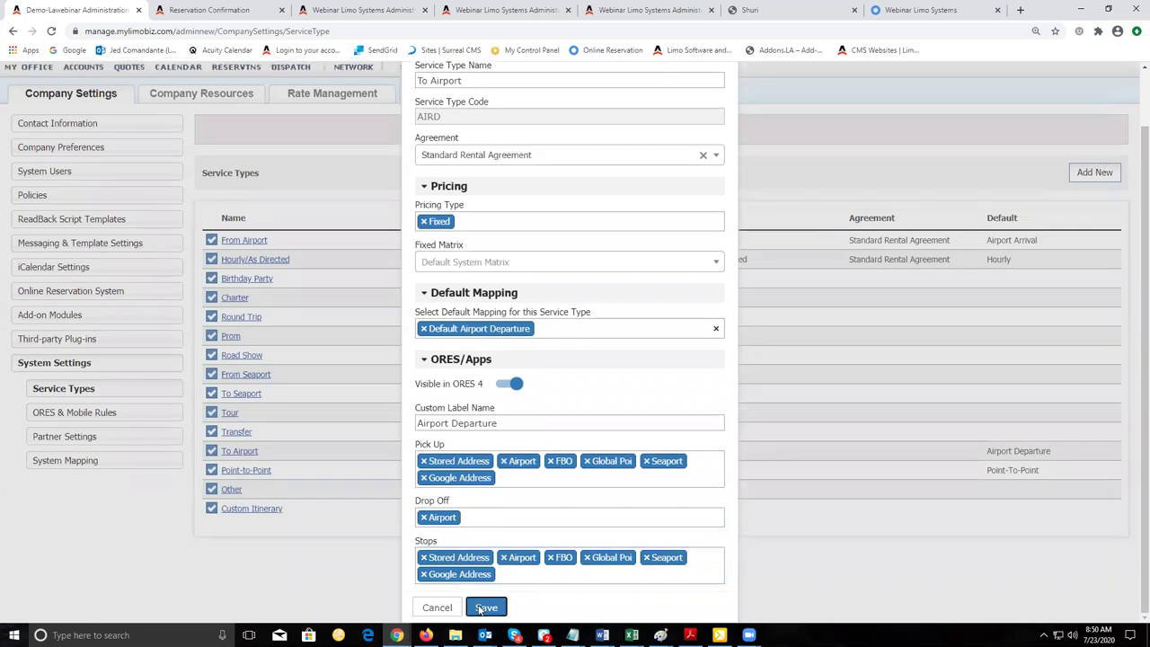
left_click(482, 609)
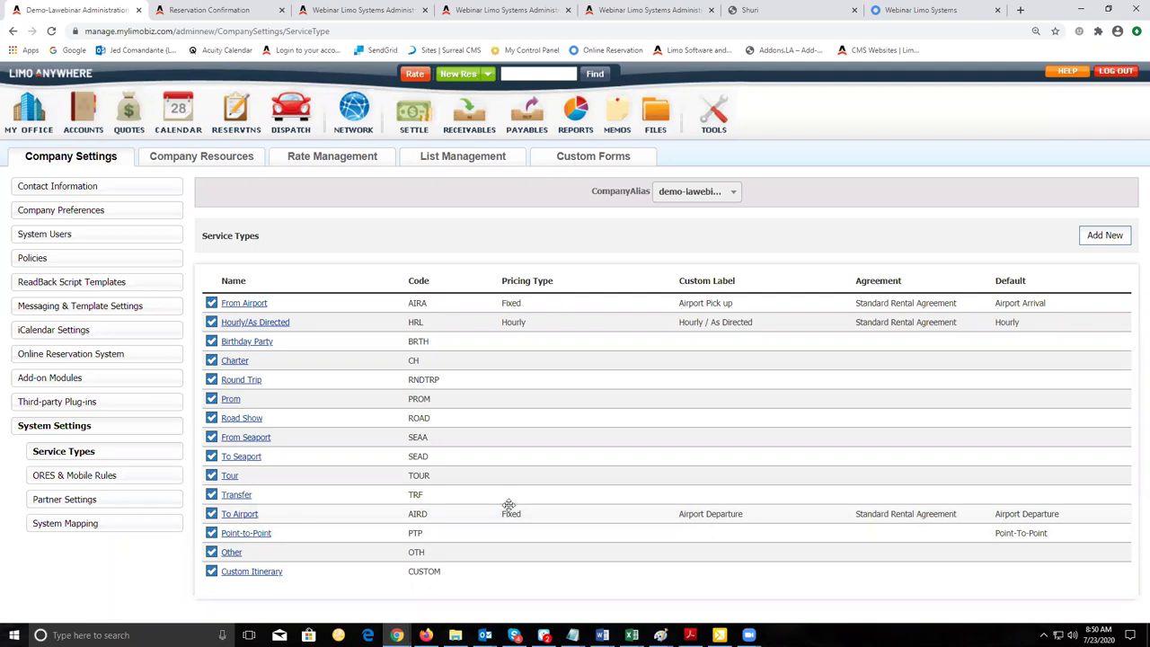
- In the Online Reservation System's Ores 4 billing settings, accept American Express, Cash, Check and Credit Card as payment methods
left_click(254, 324)
left_click(52, 356)
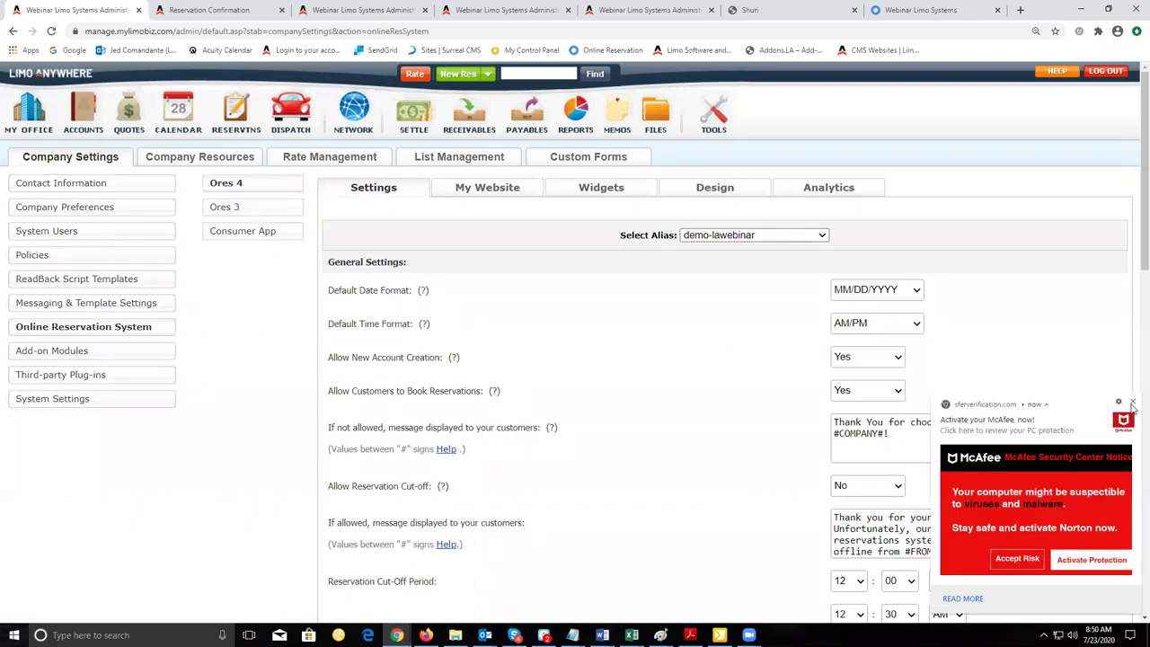
left_click(1132, 404)
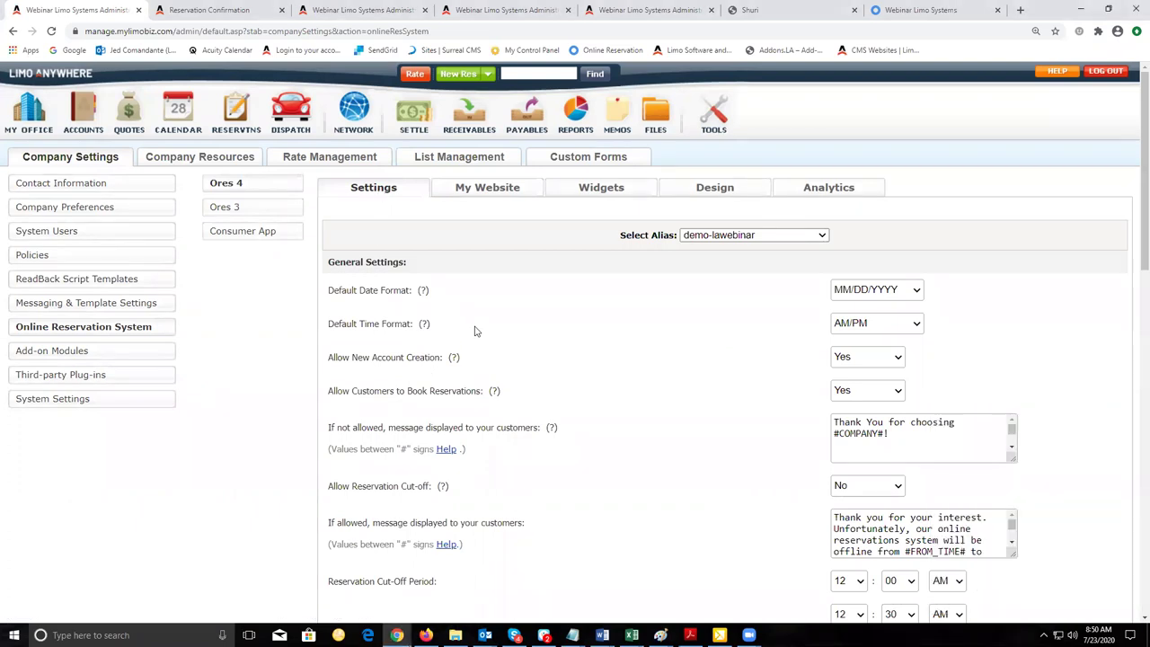
scroll(476, 331, "down", 10)
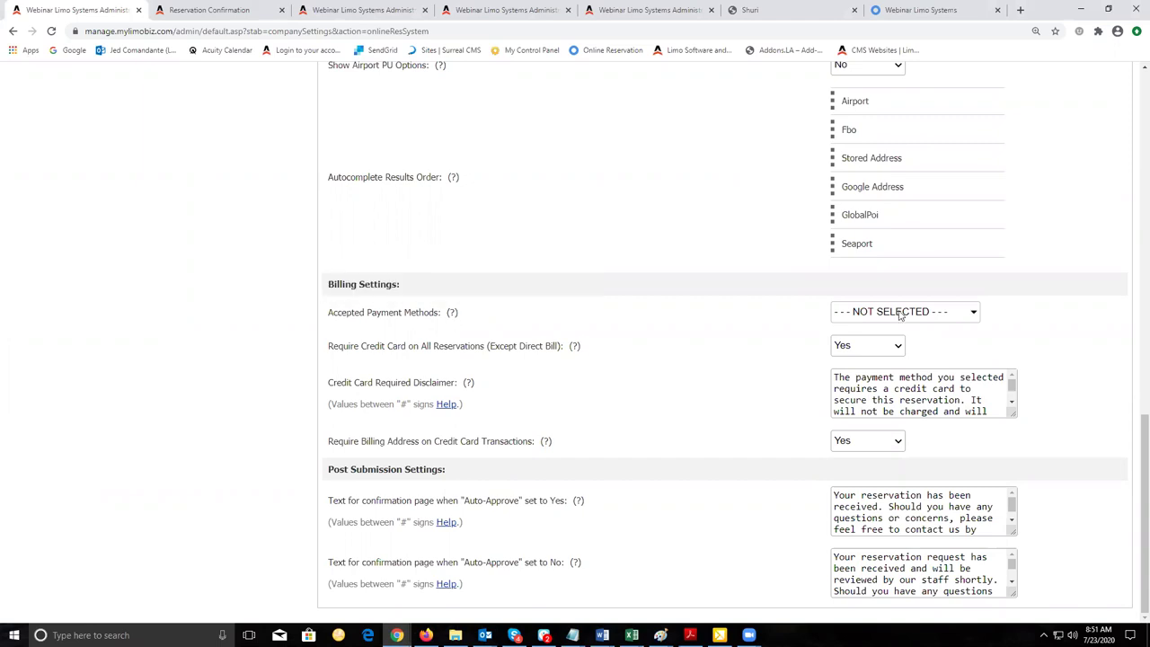
left_click(973, 312)
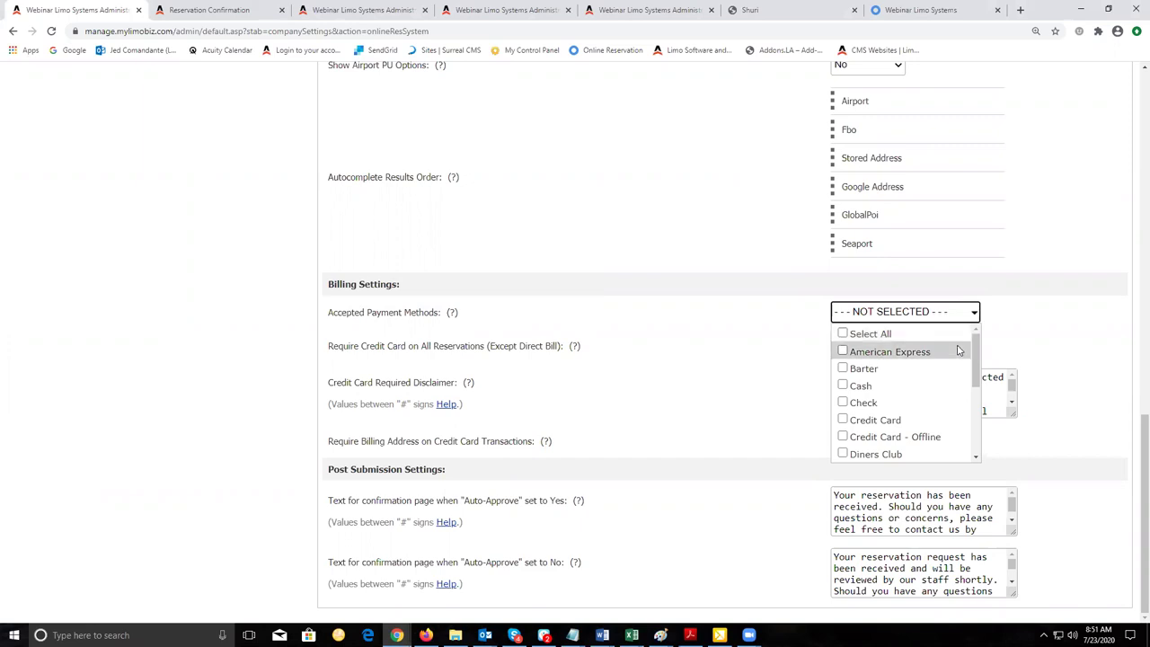
left_click(958, 351)
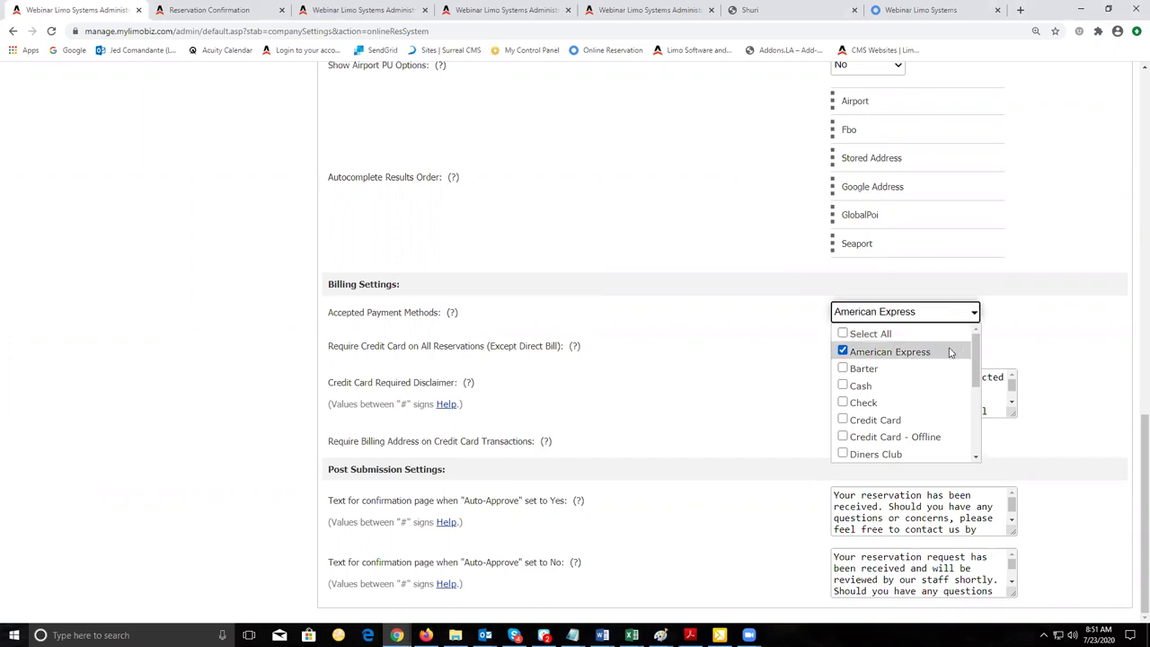
left_click(894, 386)
left_click(892, 405)
left_click(930, 421)
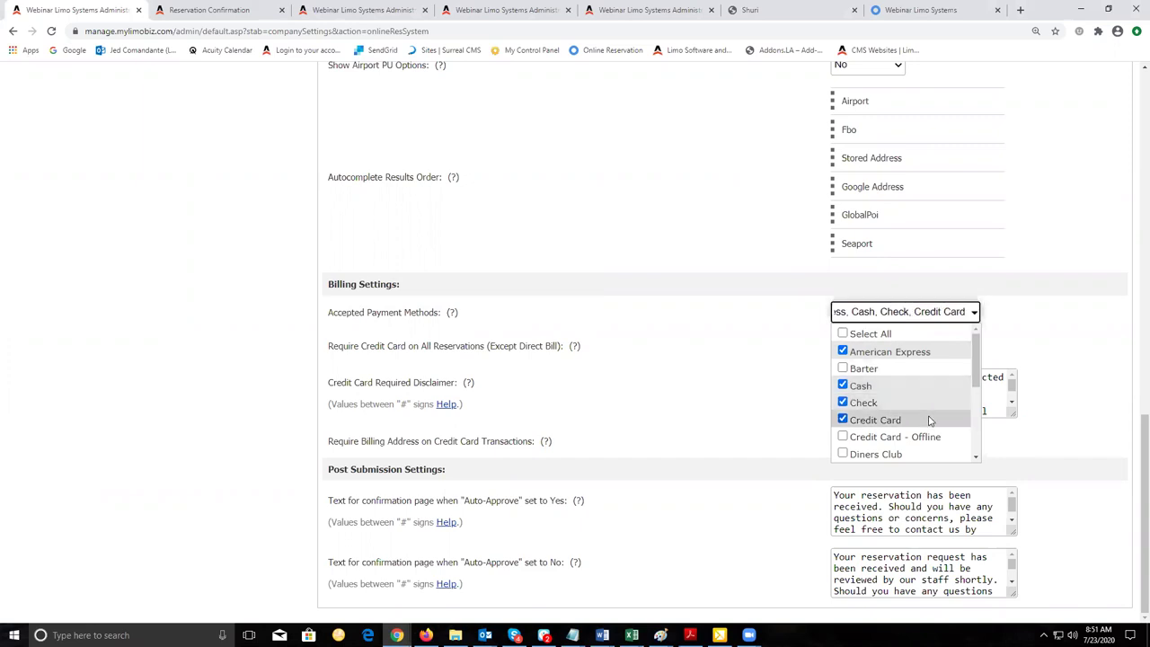
- Add Discover, MasterCard and Visa to the accepted payment methods for online reservations
scroll(930, 422, "down", 1)
left_click(928, 412)
left_click(920, 428)
scroll(921, 431, "down", 1)
scroll(921, 431, "down", 1)
left_click(925, 353)
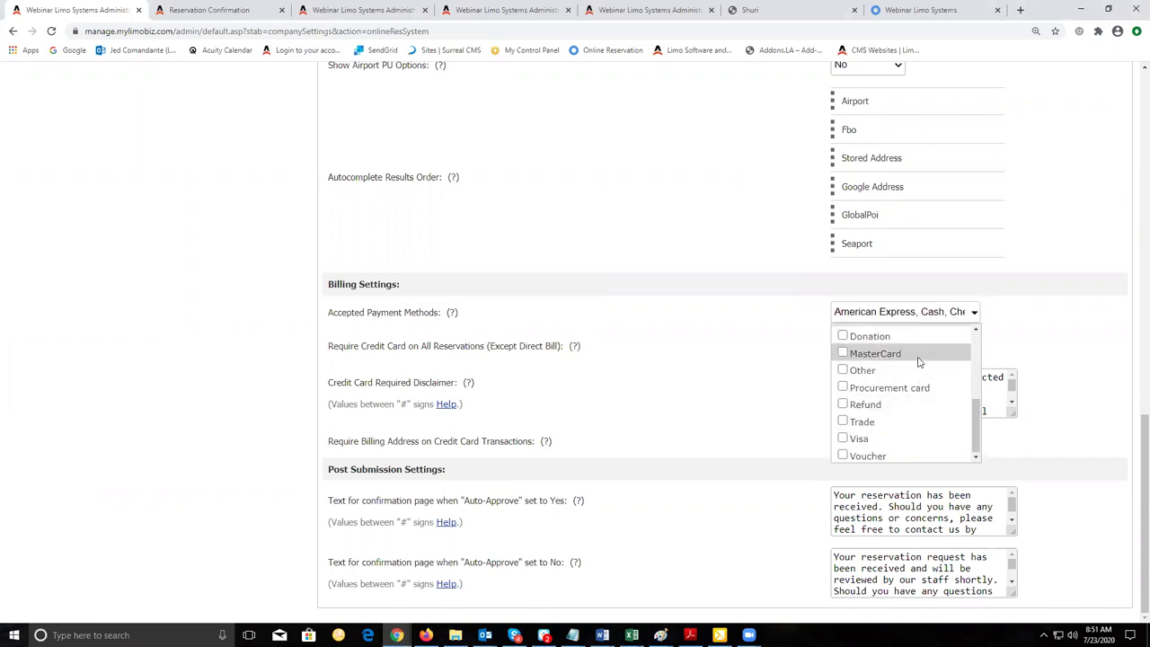
left_click(926, 437)
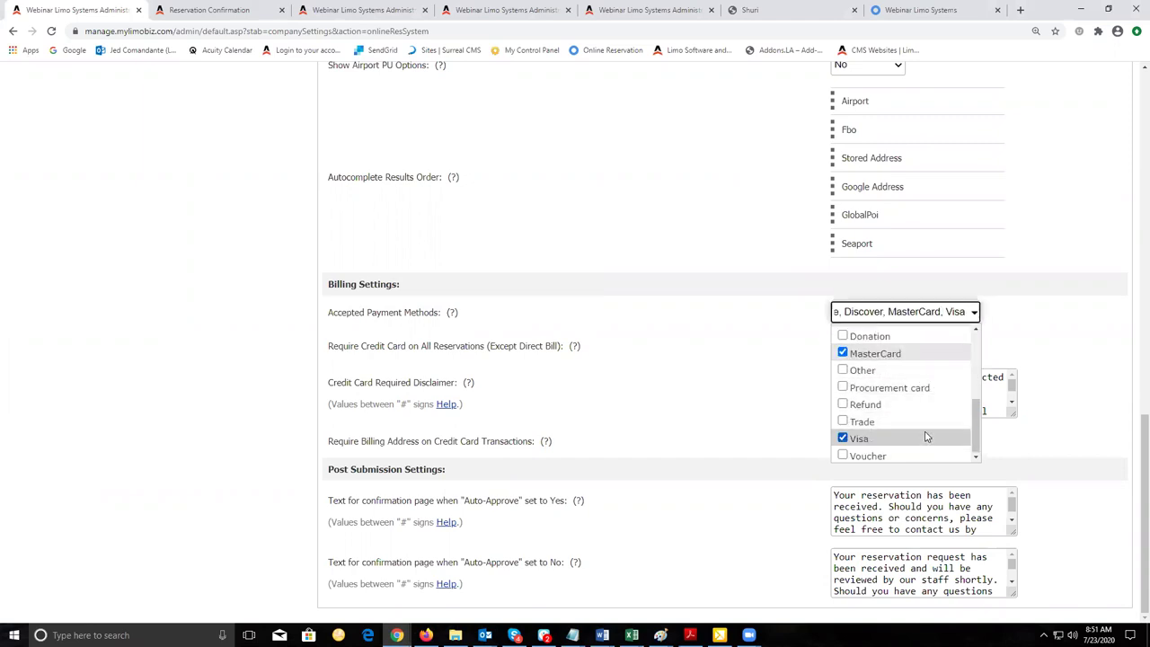
left_click(664, 412)
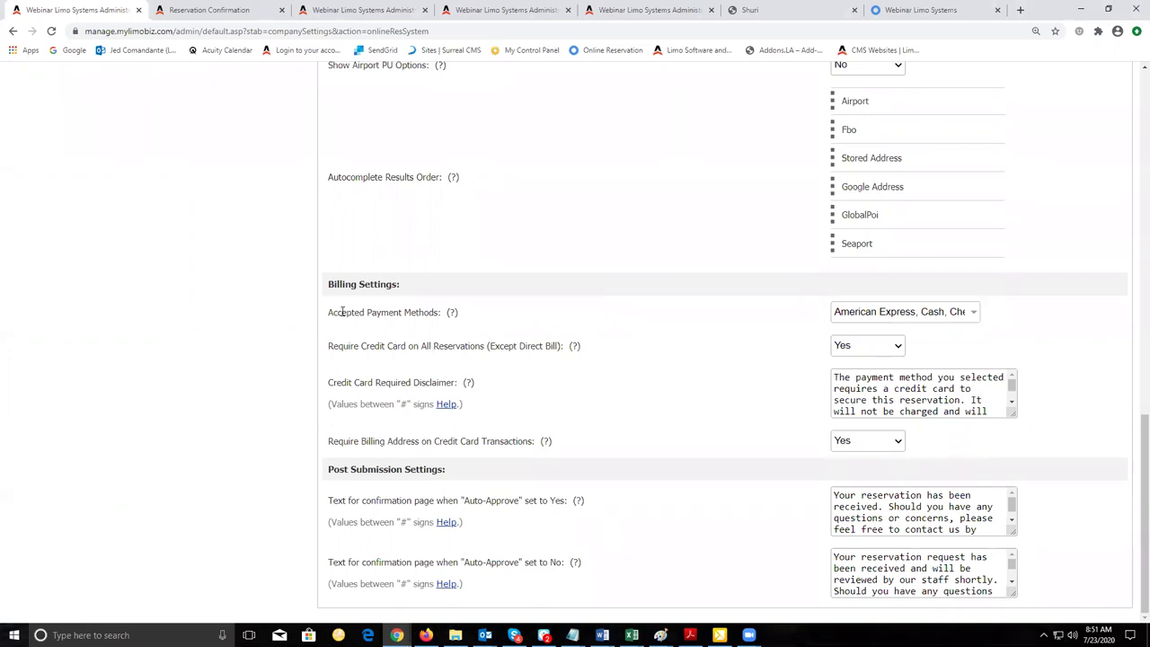
scroll(419, 363, "up", 10)
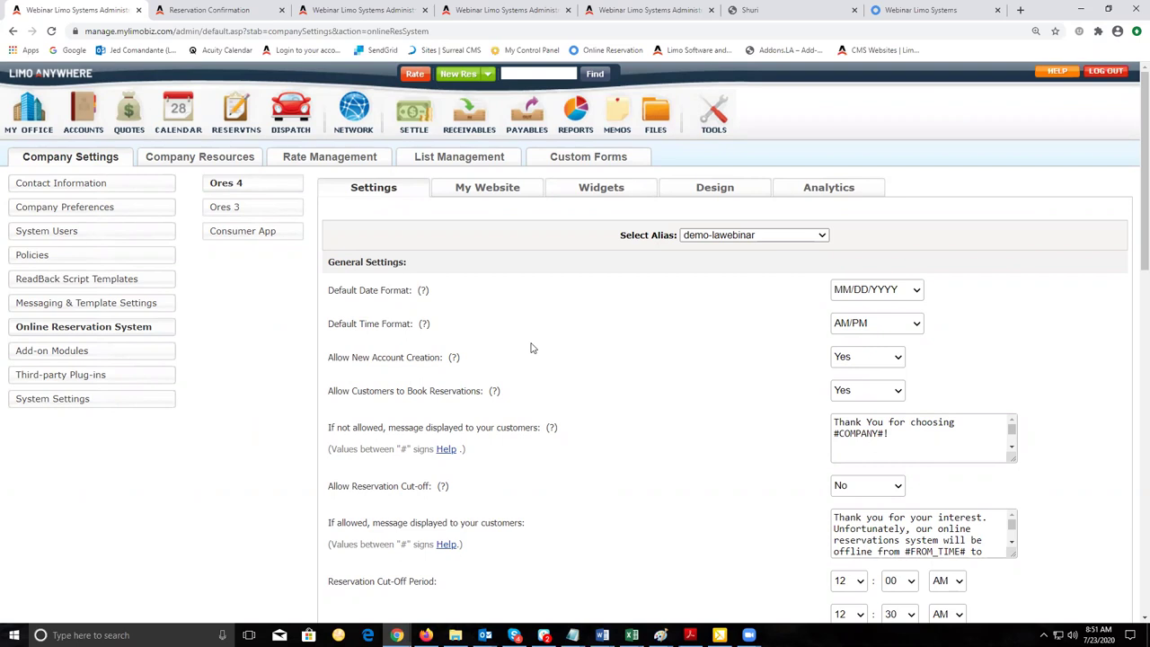
- Review the embed code and its placement instructions in the Ores 4 website integration settings
left_click(485, 192)
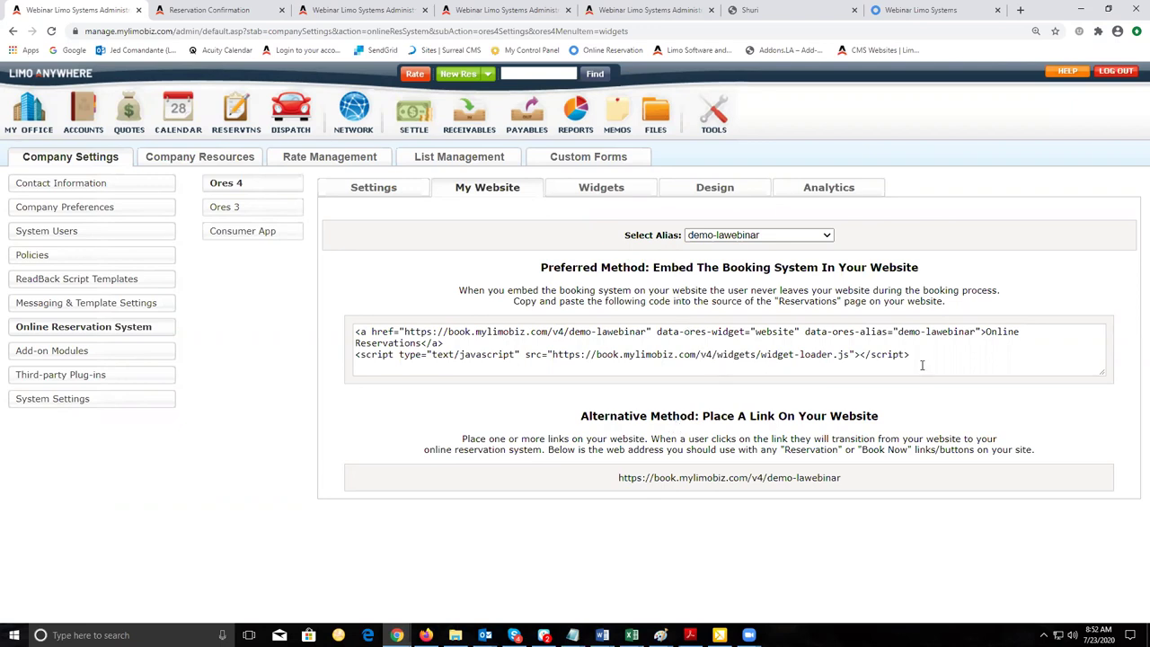
left_click_drag(922, 354, 350, 334)
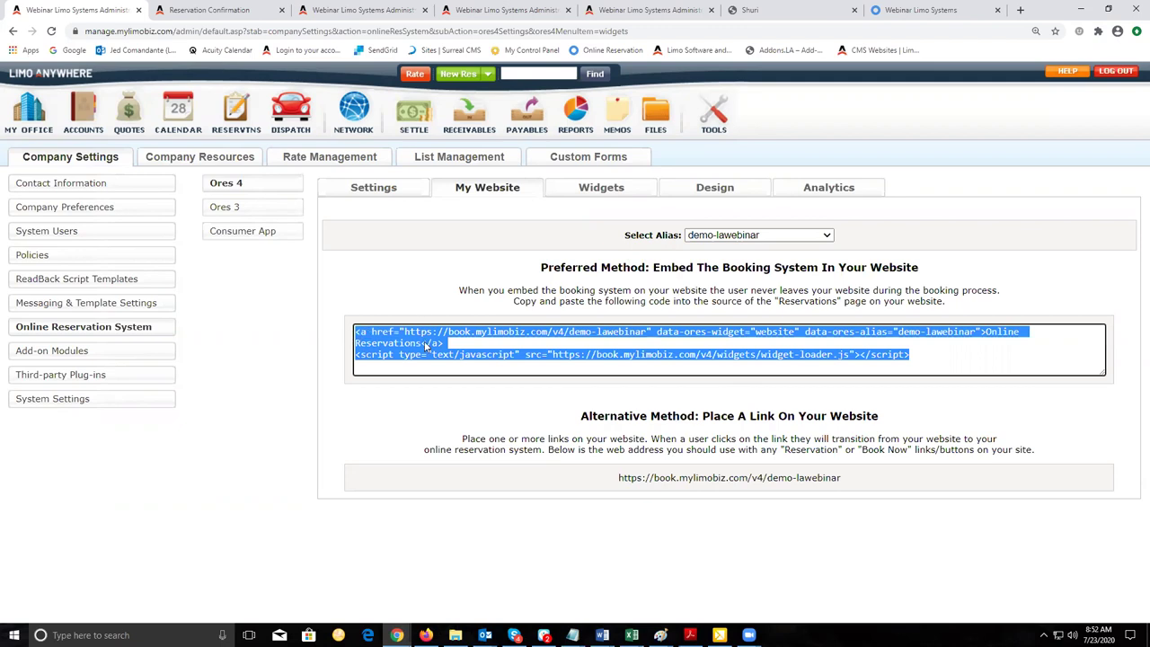
left_click(418, 309)
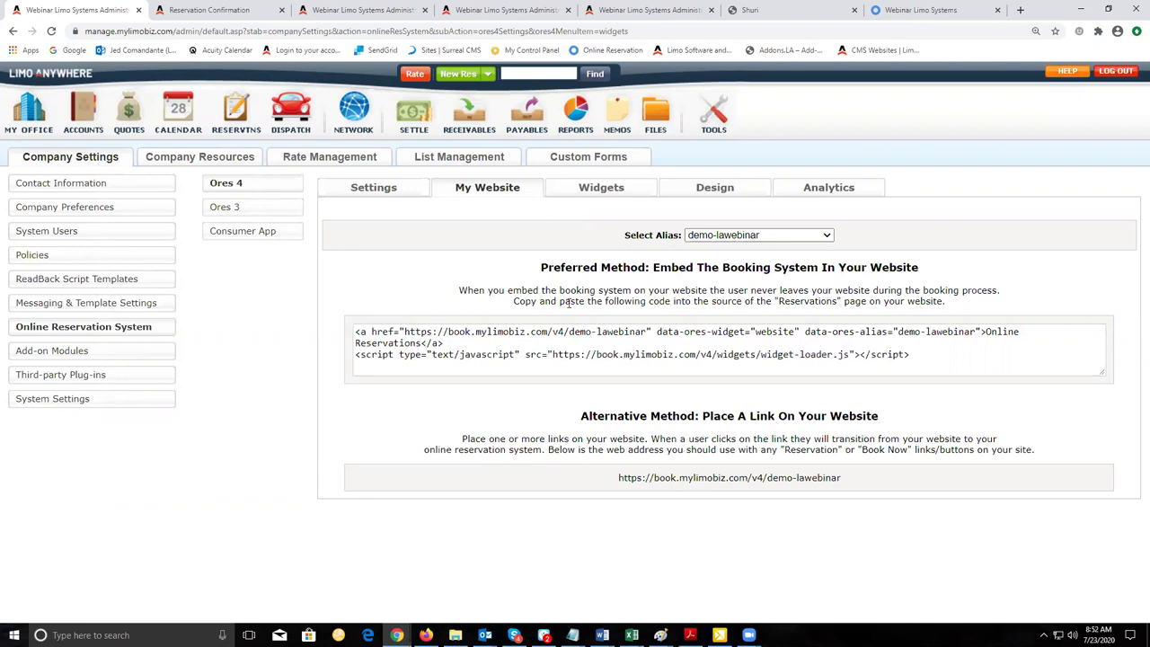
left_click_drag(559, 302, 682, 319)
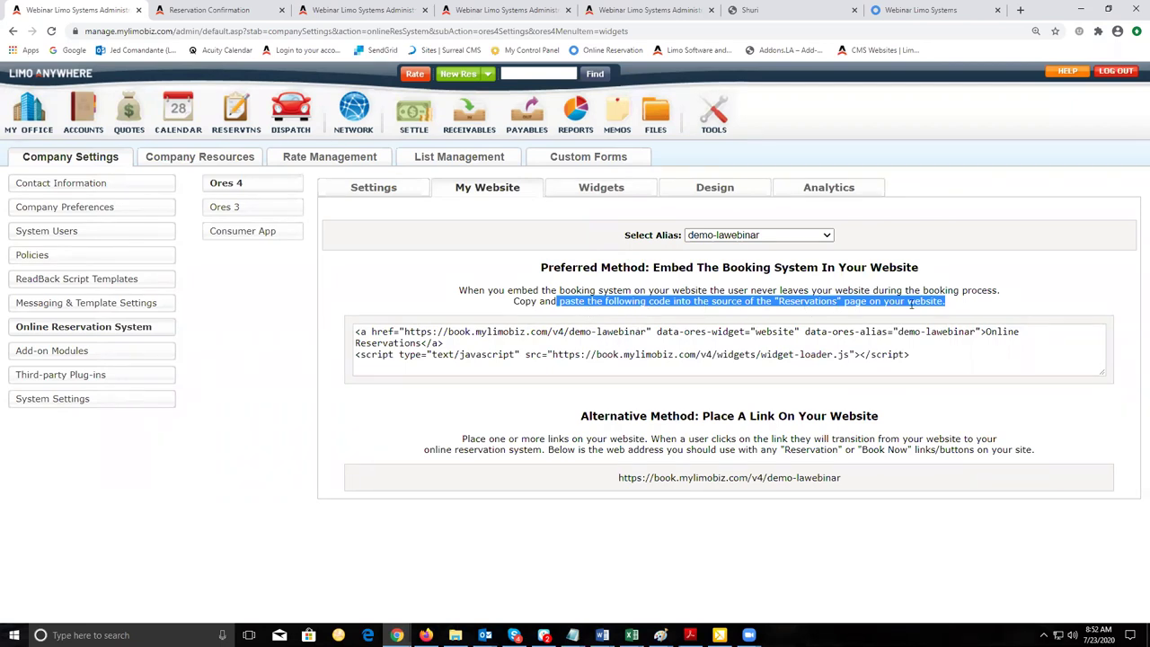
left_click(984, 298)
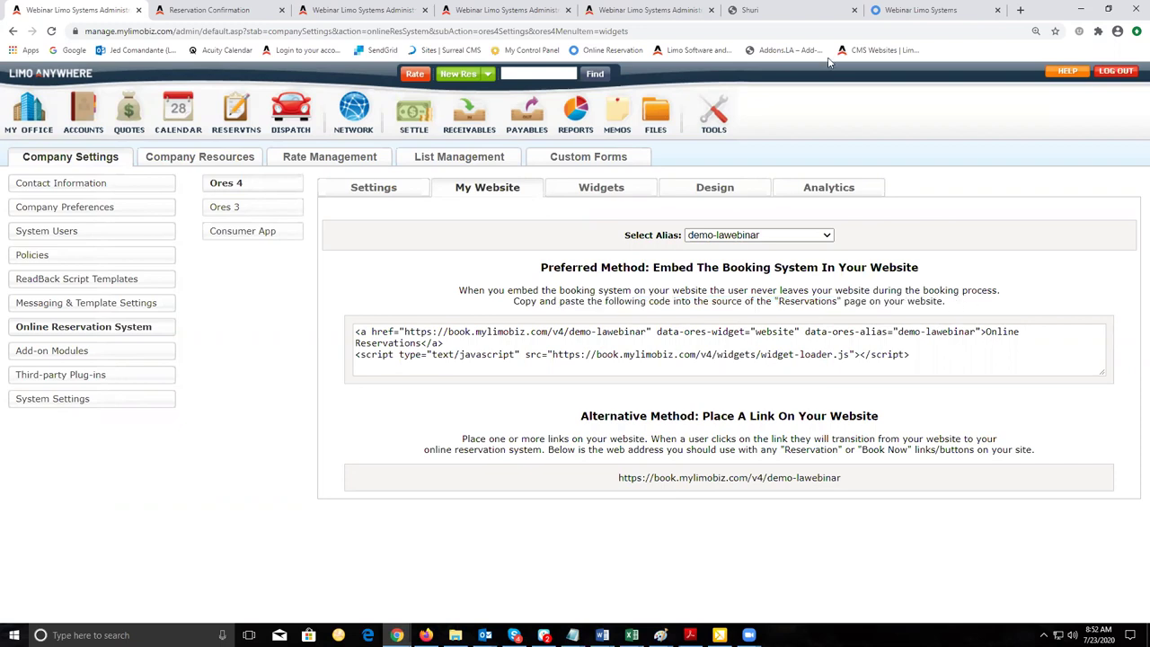
- Examine the booking form embedded on the XYZ Limousines website's reservations page and the standalone online booking page
key("ctrl+6")
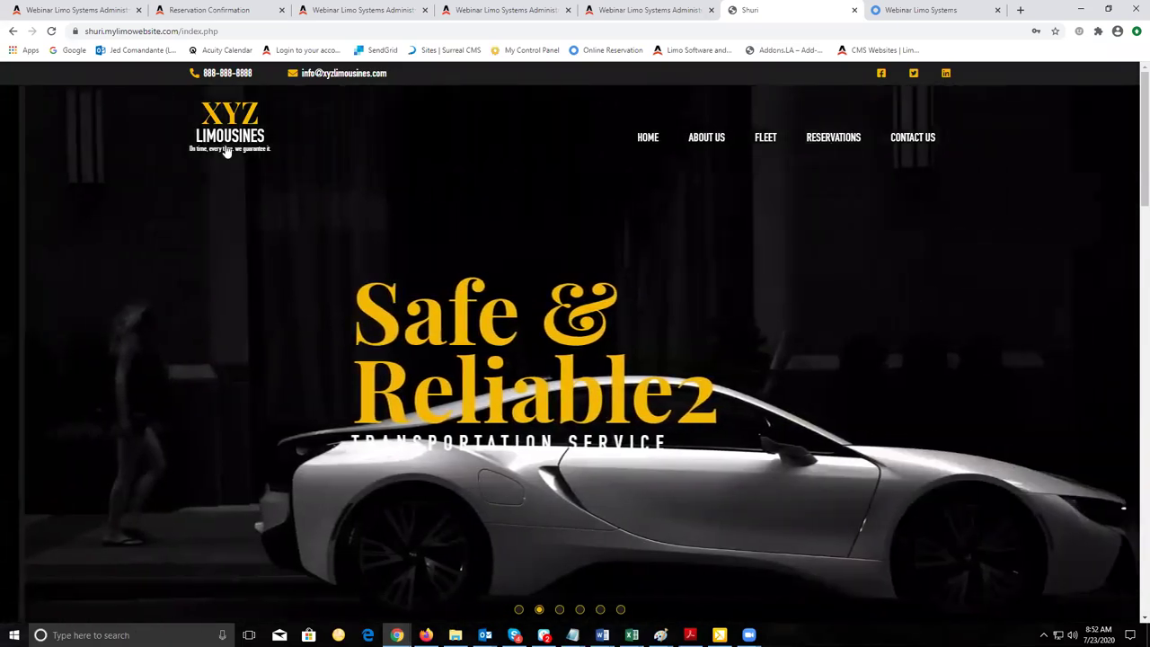
scroll(468, 150, "down", 3)
scroll(497, 156, "up", 3)
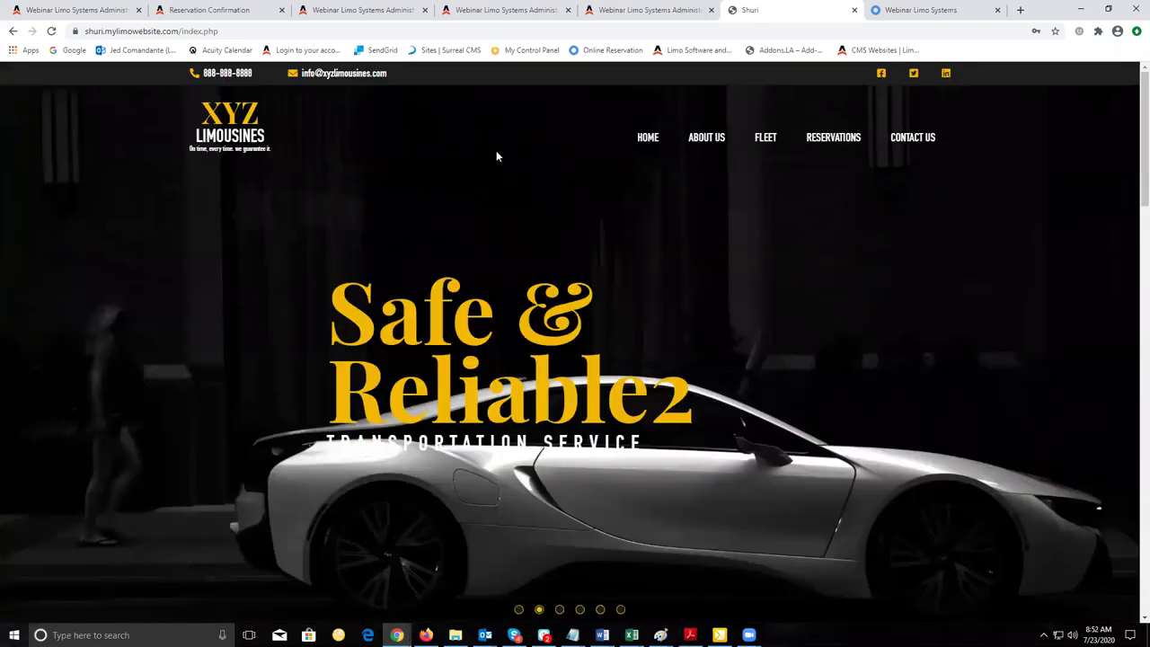
left_click(827, 140)
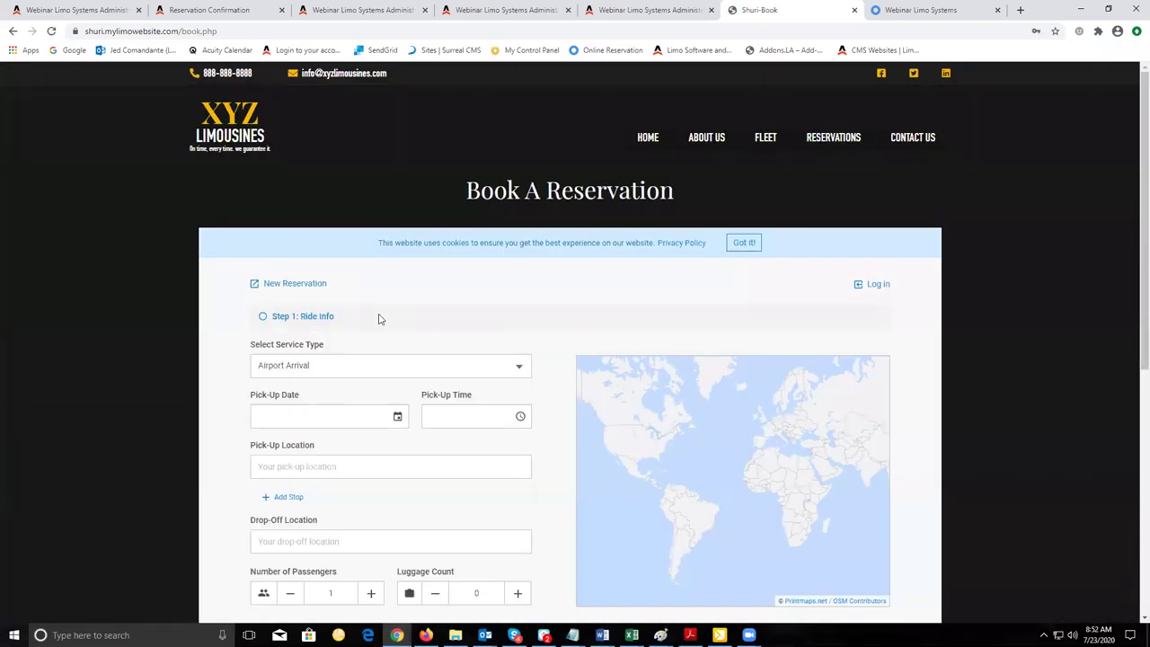
scroll(378, 319, "down", 2)
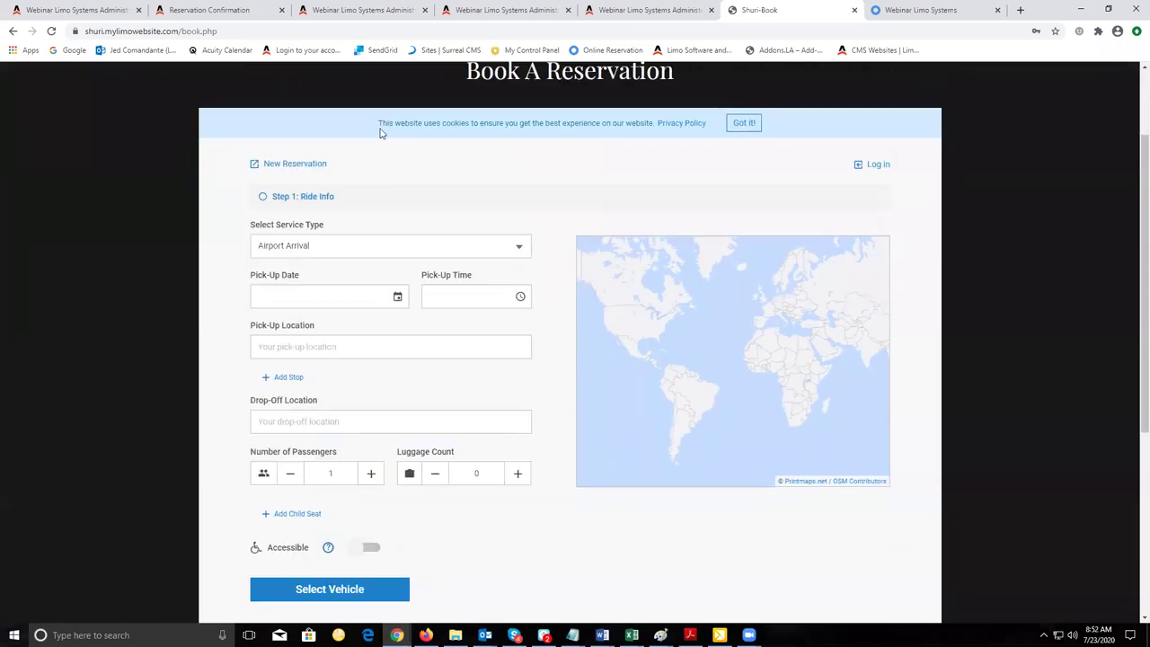
scroll(380, 133, "up", 2)
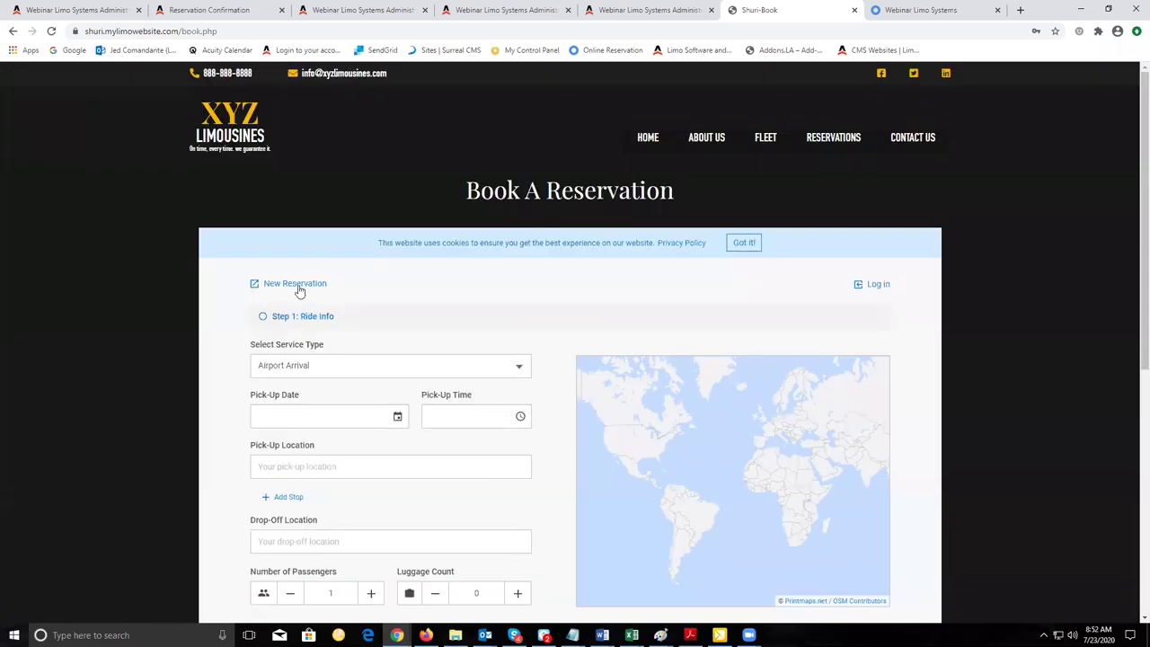
scroll(552, 365, "down", 5)
scroll(555, 366, "up", 5)
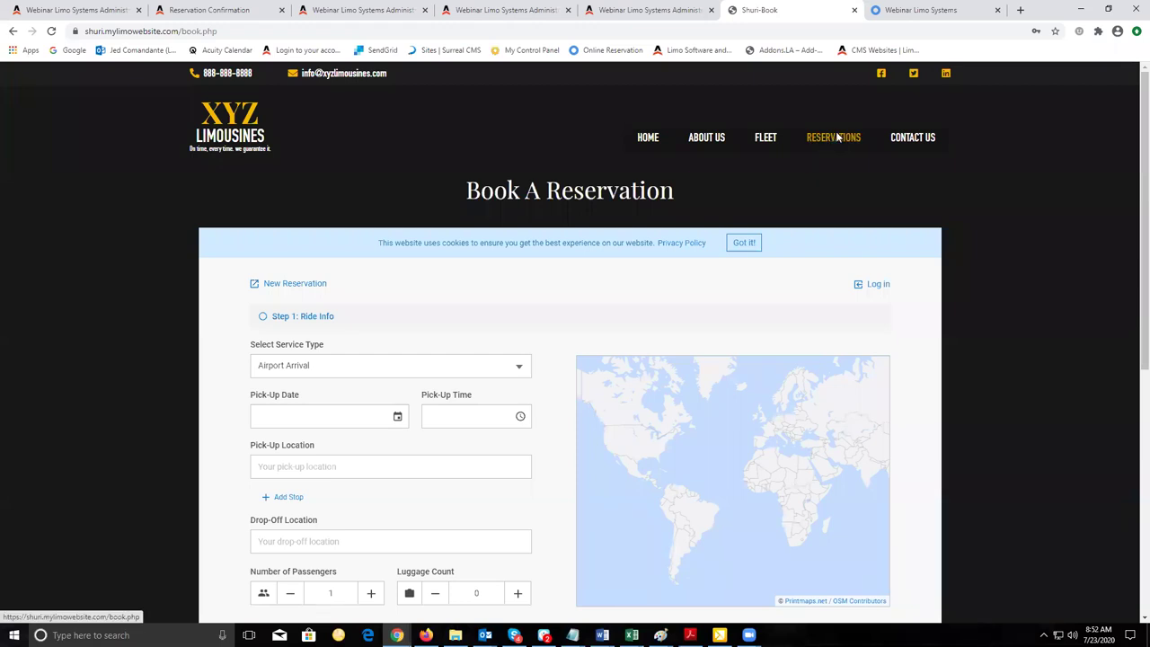
left_click(917, 10)
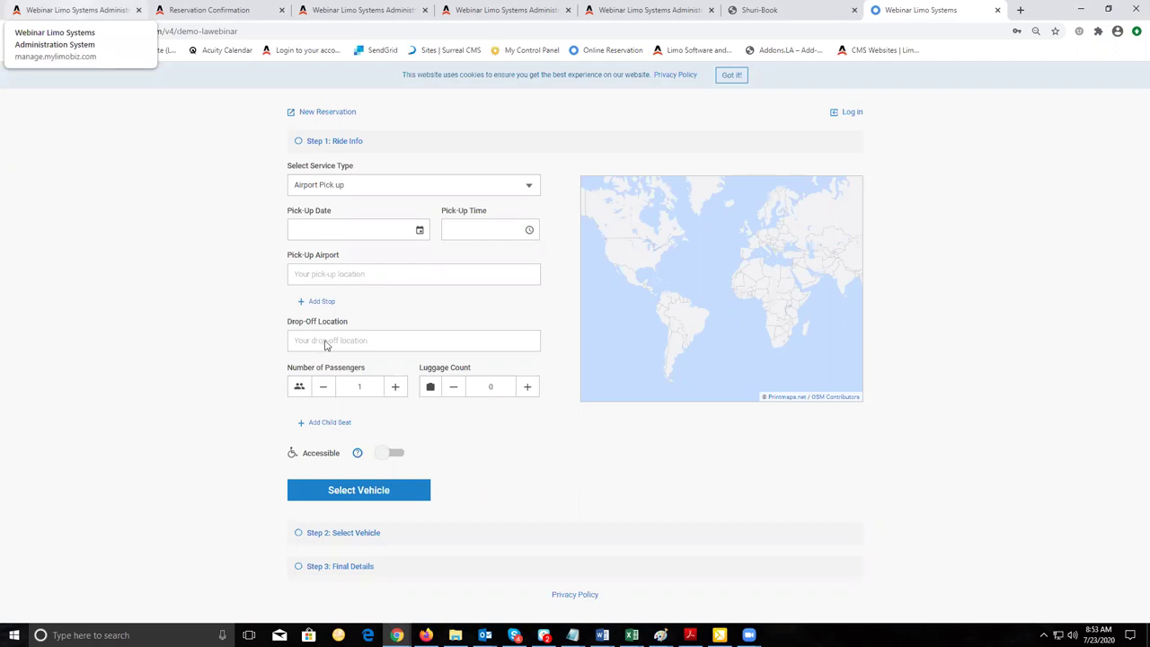
- View the Ores 4 widget code, revisit the XYZ Limousines reservations form, and return to that website's home page
key("ctrl+1")
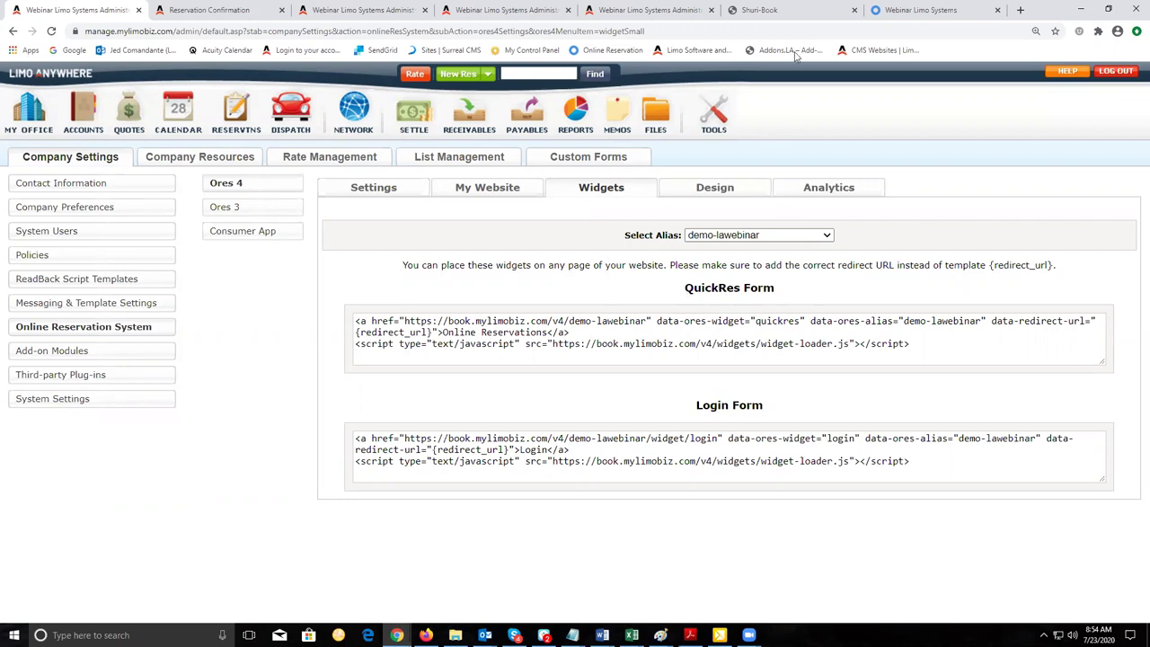
left_click(759, 10)
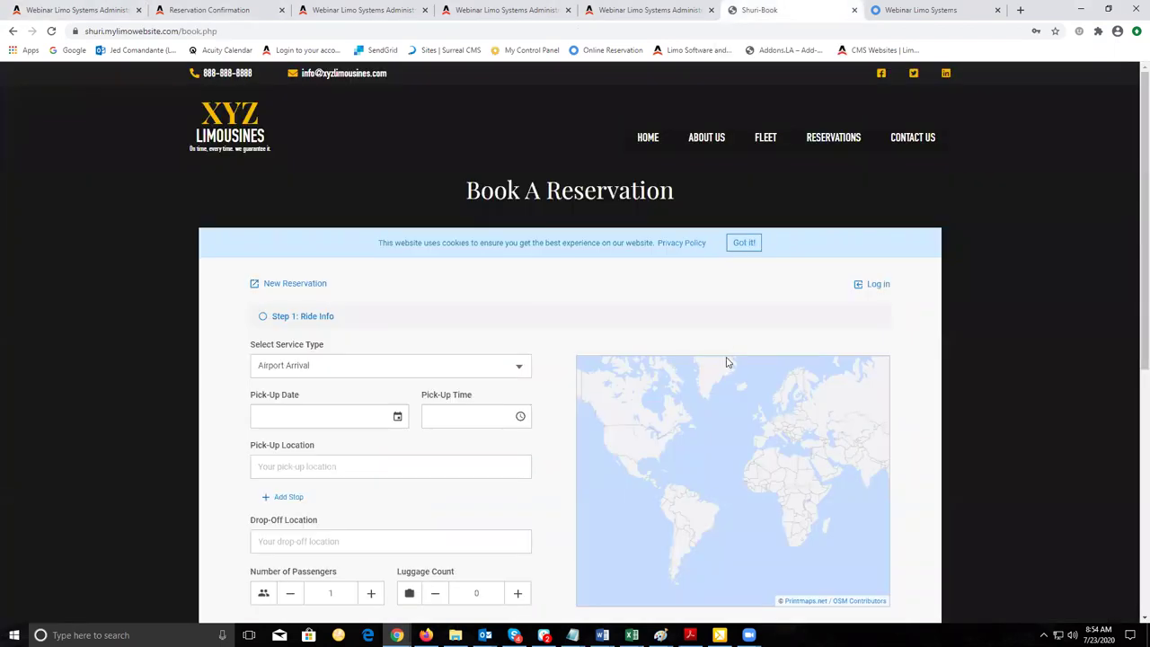
scroll(564, 369, "down", 2)
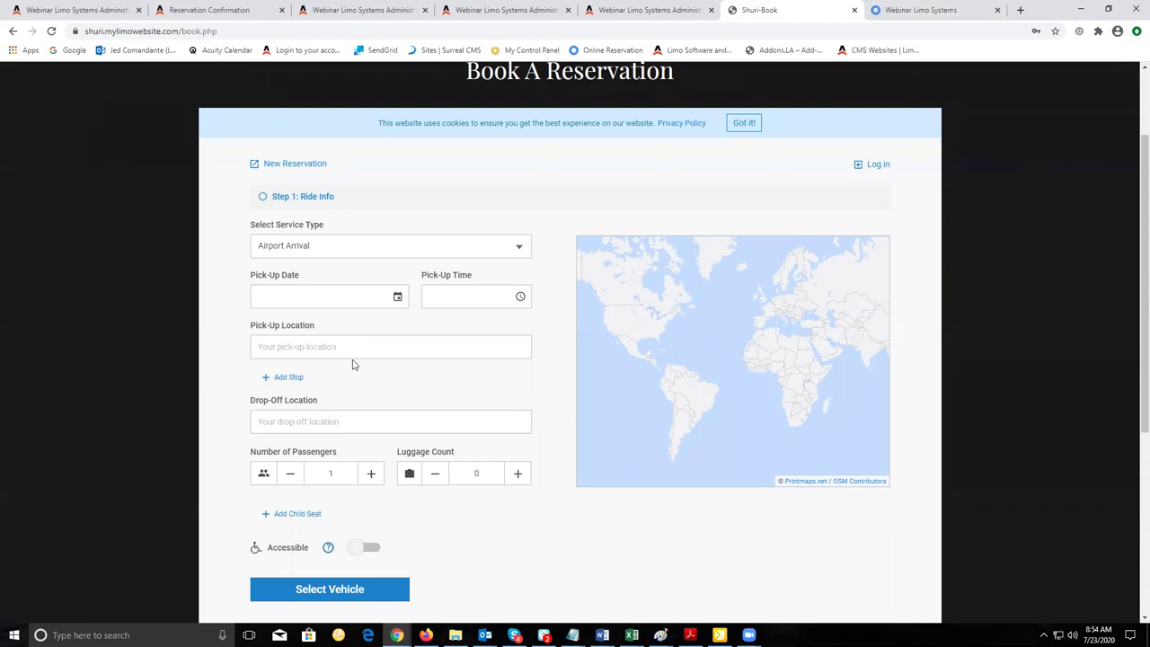
scroll(398, 367, "up", 2)
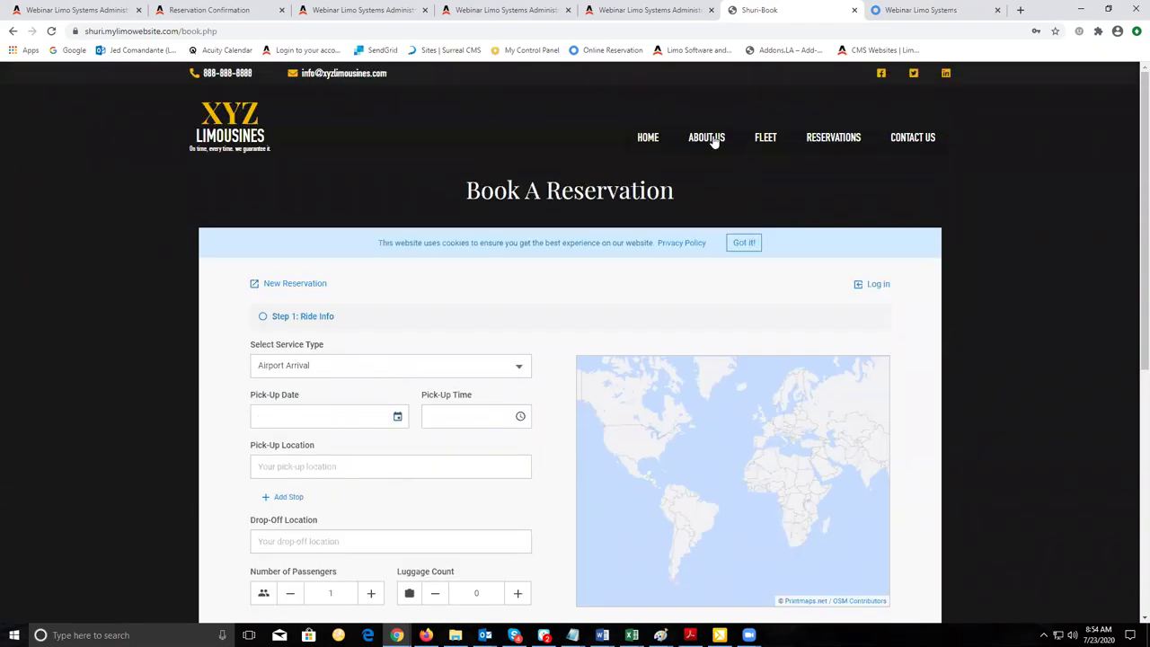
left_click(634, 143)
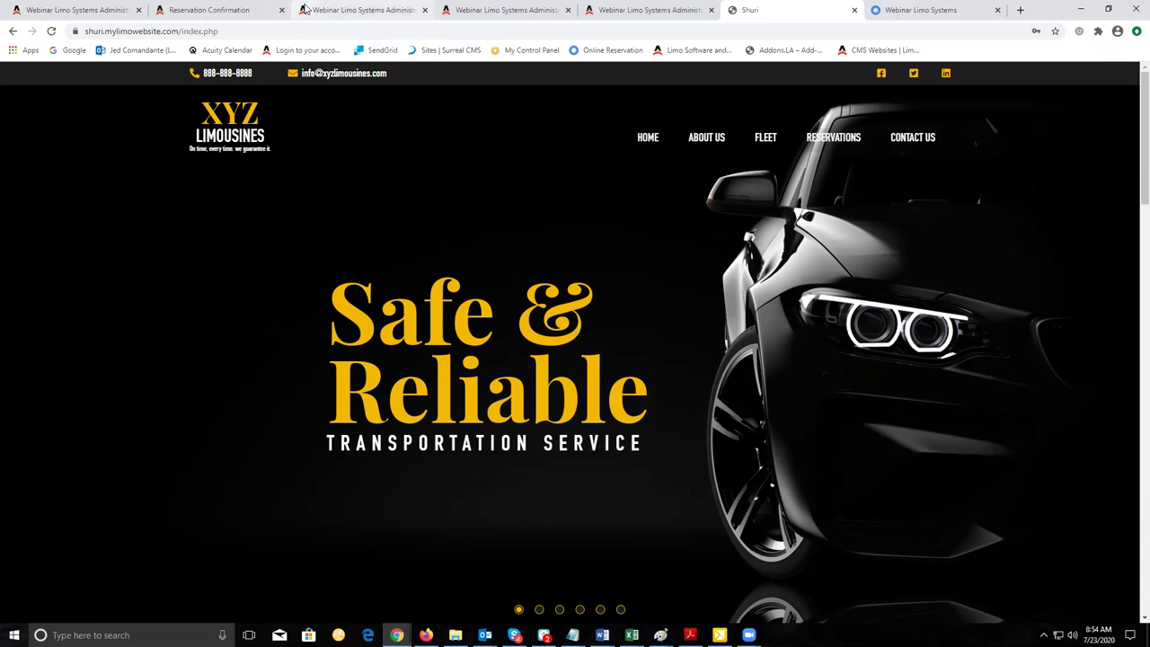
- Compare the QuickRes and Login widget code with the standalone booking page and the XYZ Limousines home page
left_click(117, 11)
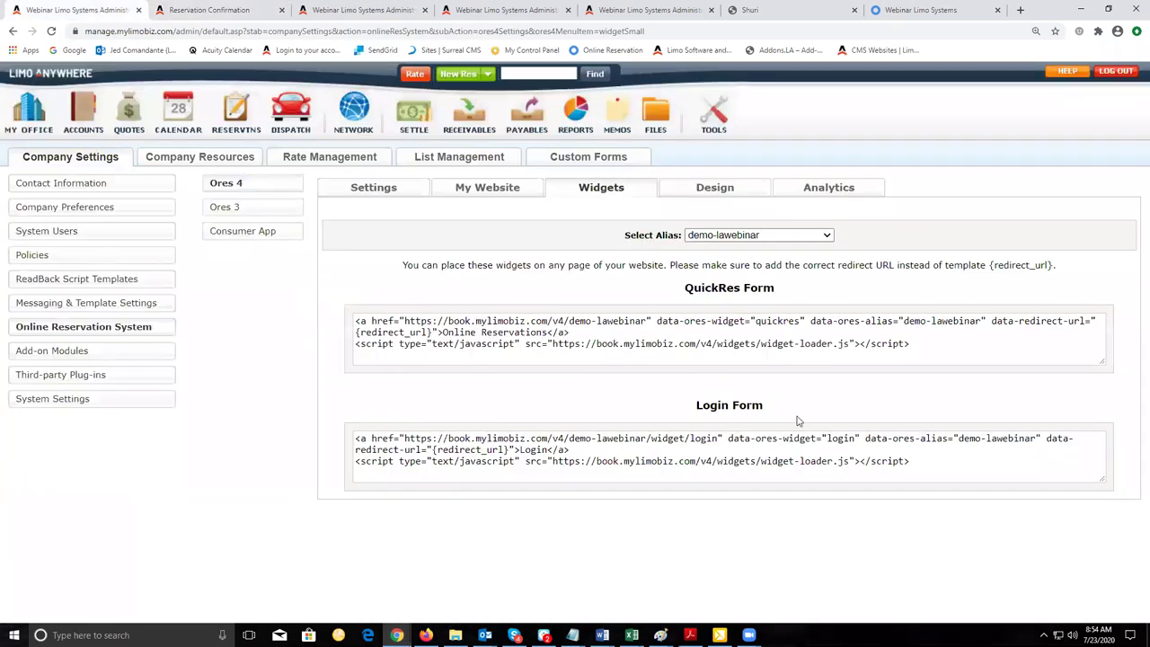
left_click(899, 9)
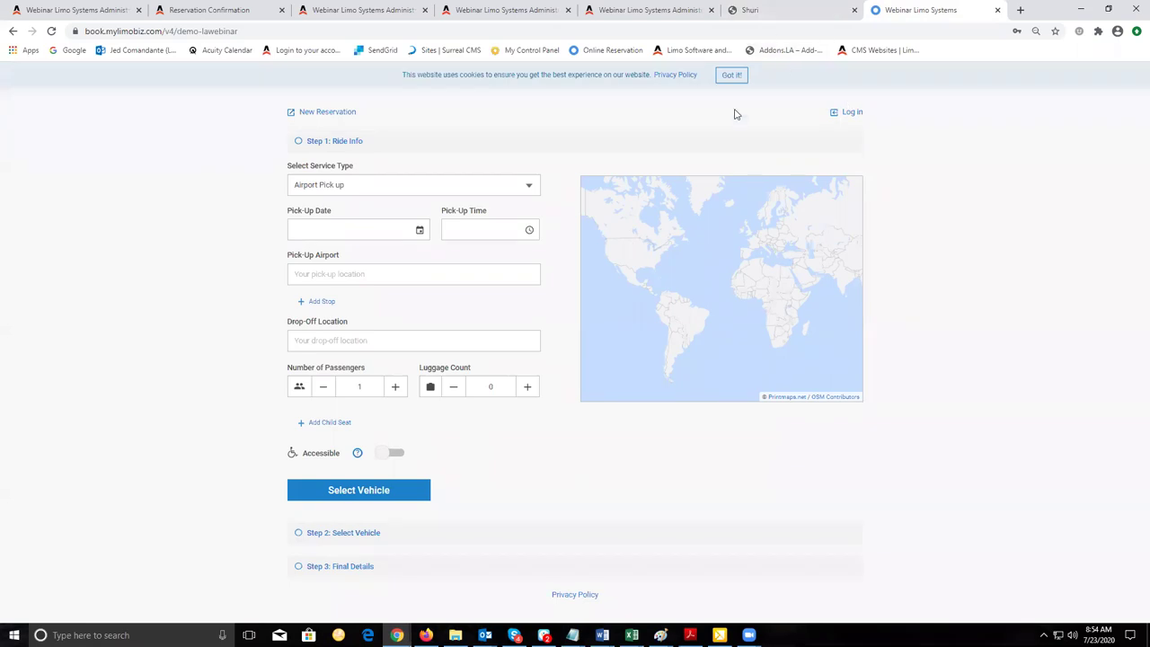
key("ctrl+shift+Tab")
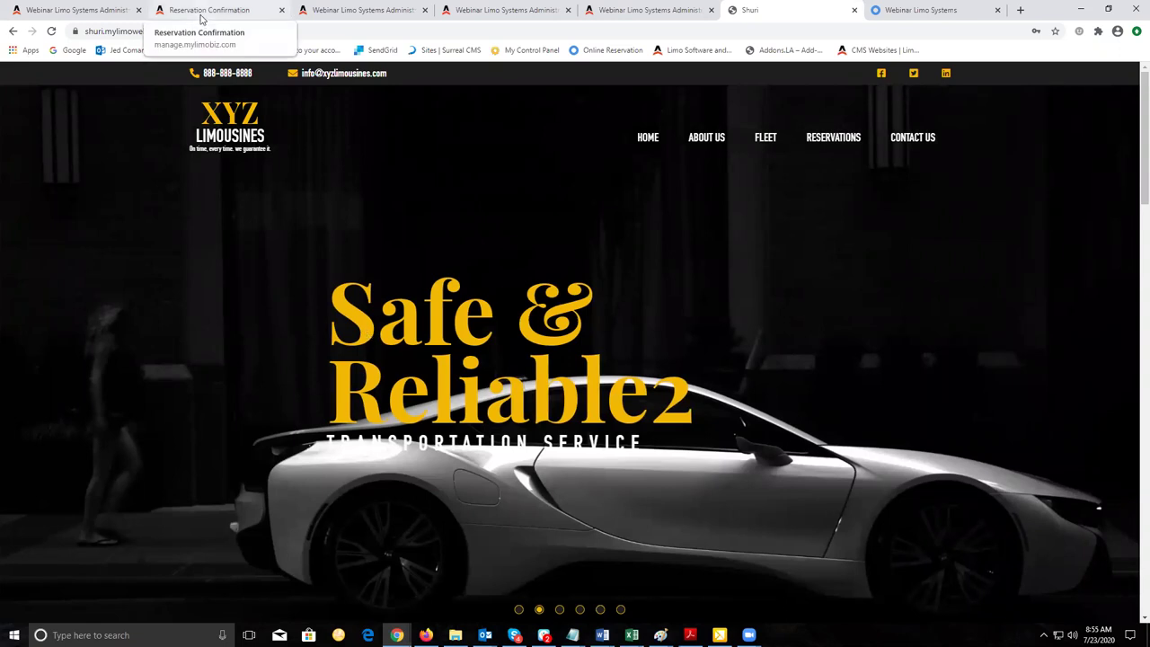
left_click(202, 16)
left_click(72, 10)
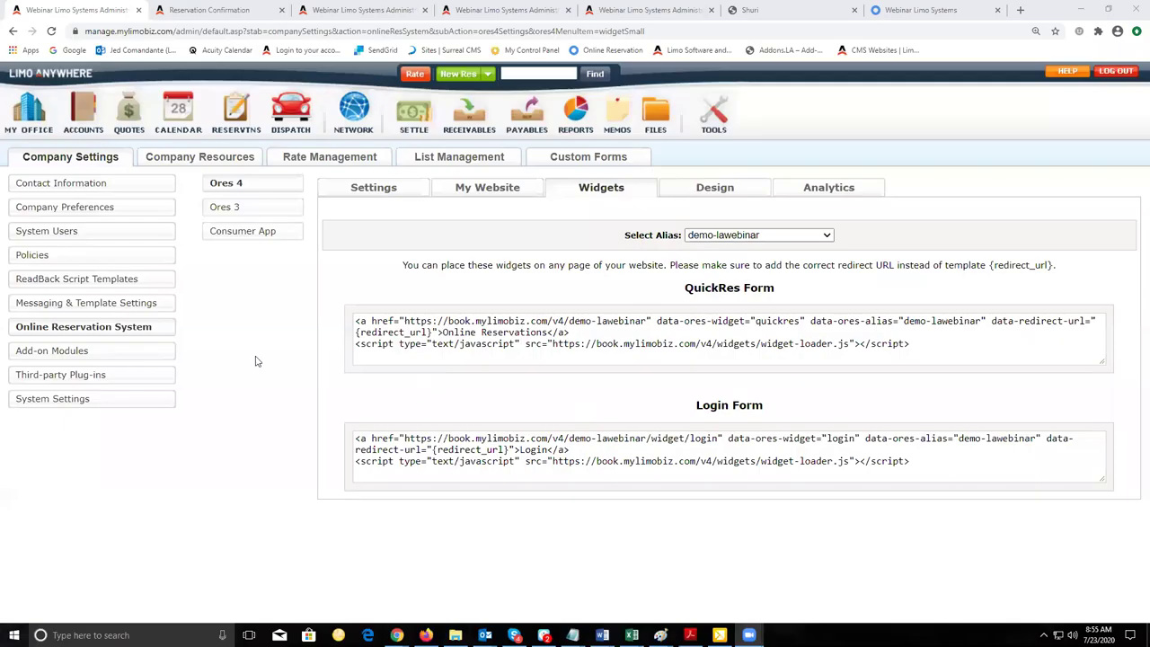
left_click(261, 358)
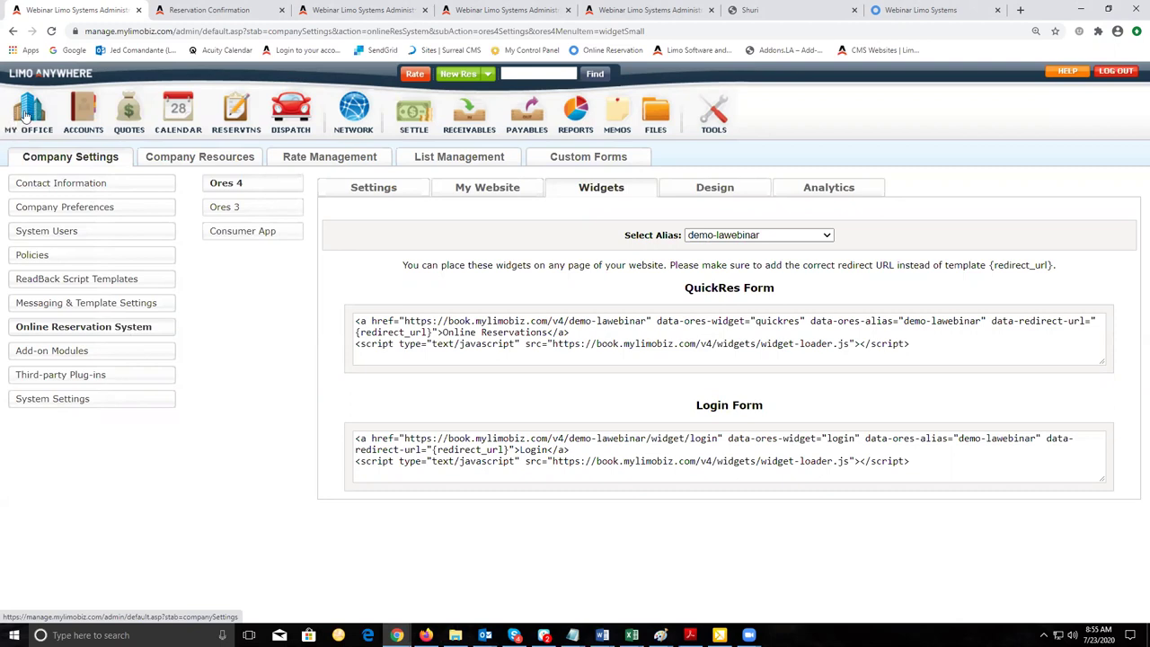
- Start a new payment gateway in the add-on modules, using type Authorize.Net and the name My Gateway
left_click(65, 358)
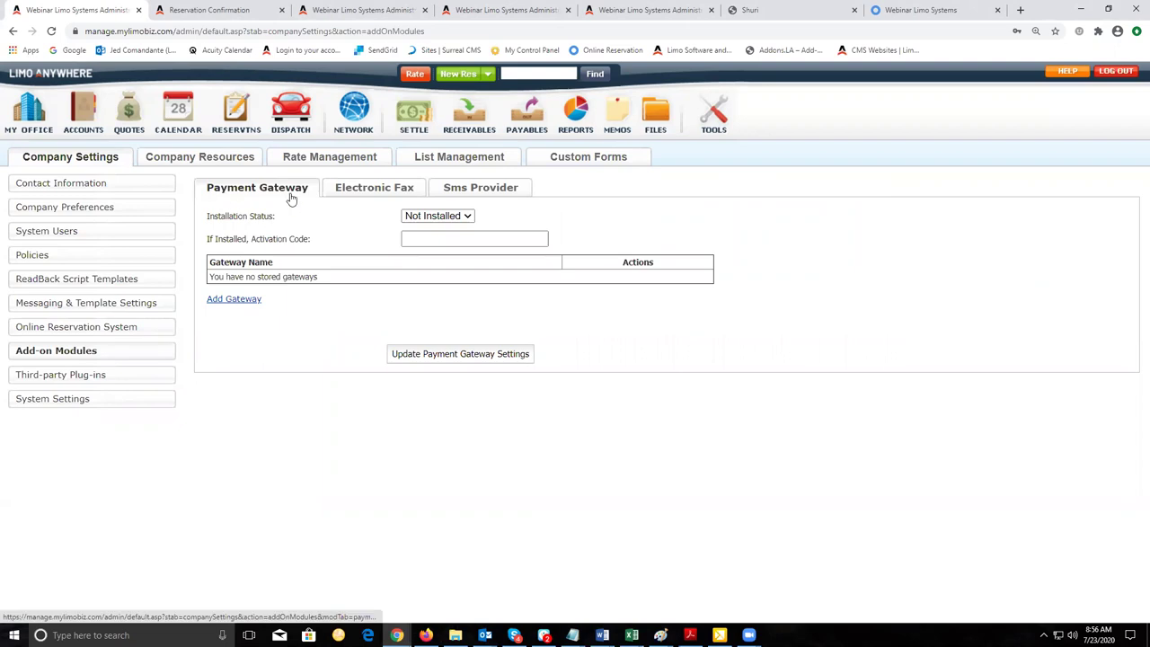
left_click(225, 305)
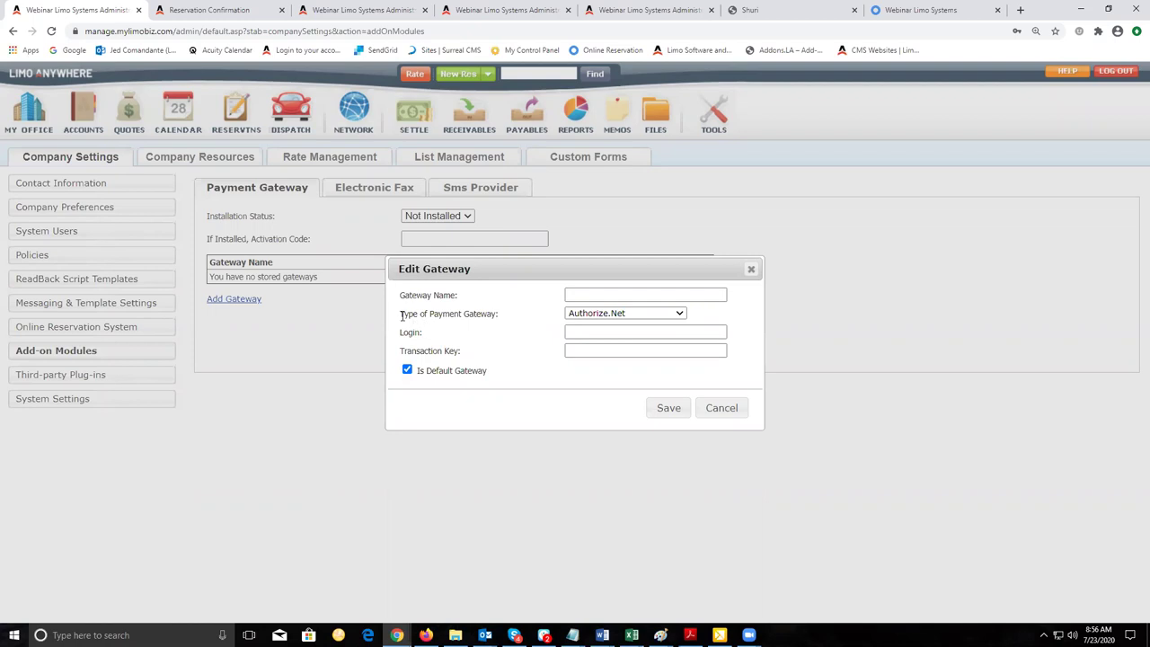
left_click(681, 314)
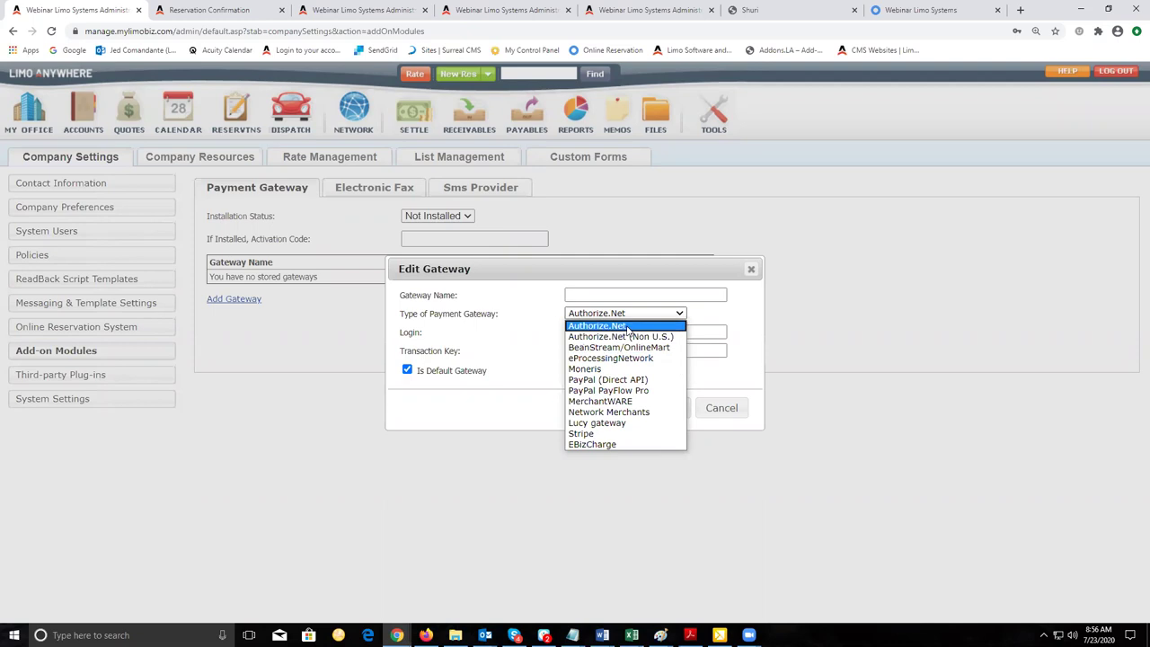
left_click(597, 326)
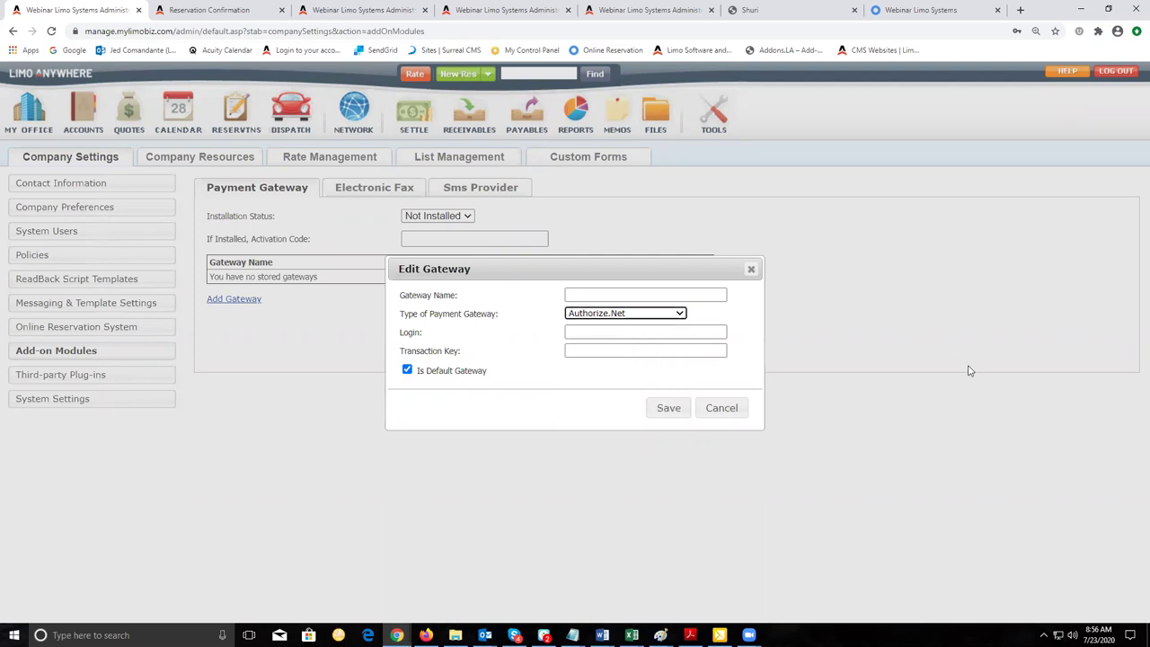
left_click(570, 297)
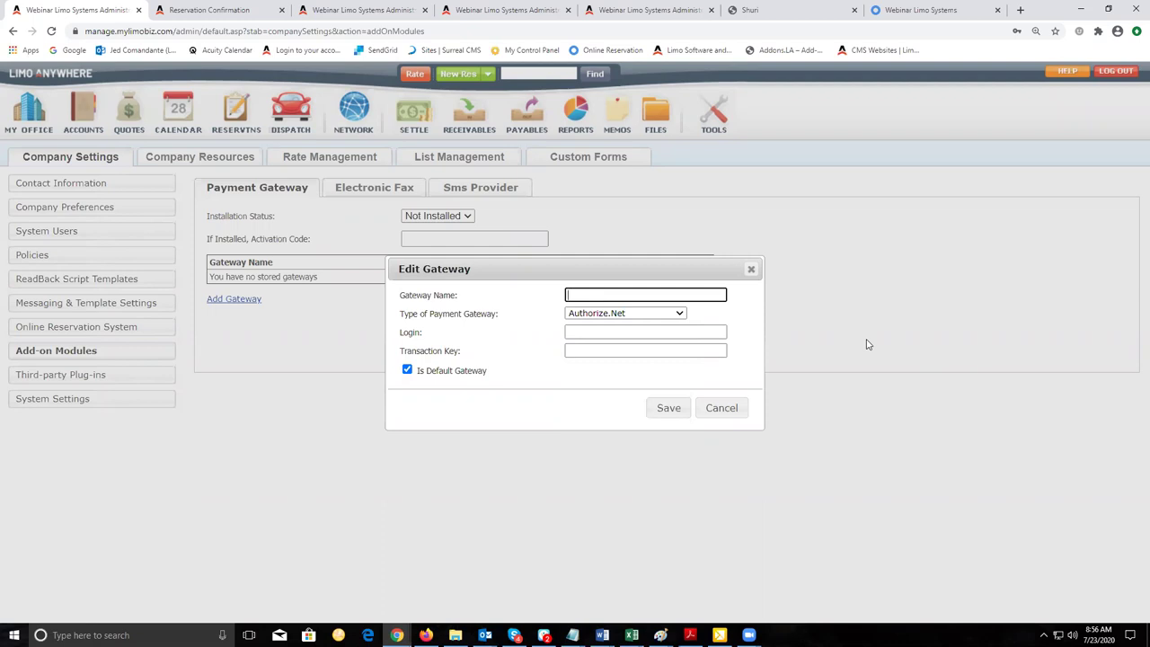
type("My G")
type("ao")
type("teway")
- Compare the credential fields required by the Authorize.Net, Moneris and Stripe gateway types
left_click(603, 388)
left_click(592, 315)
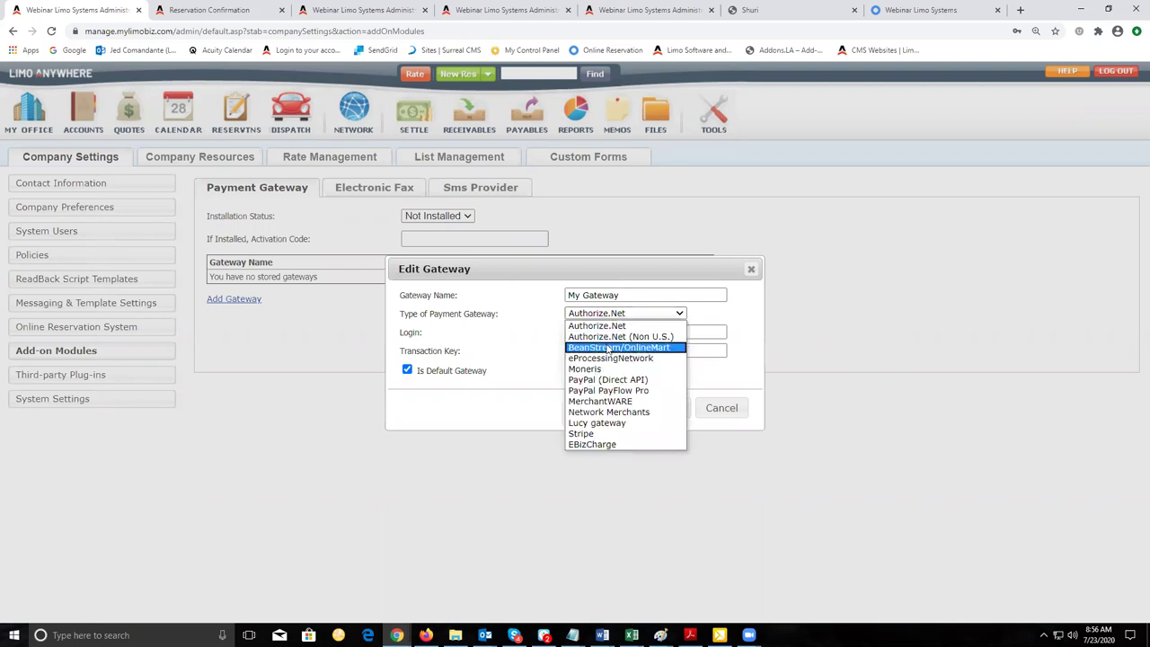
left_click(546, 354)
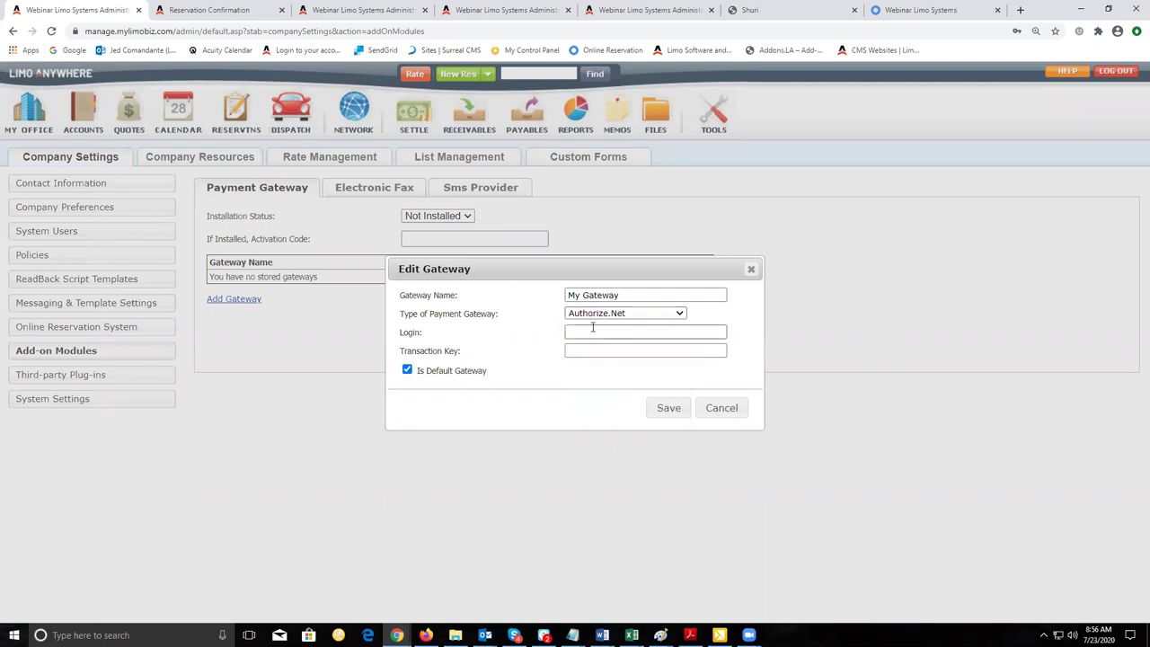
left_click(572, 339)
left_click(675, 317)
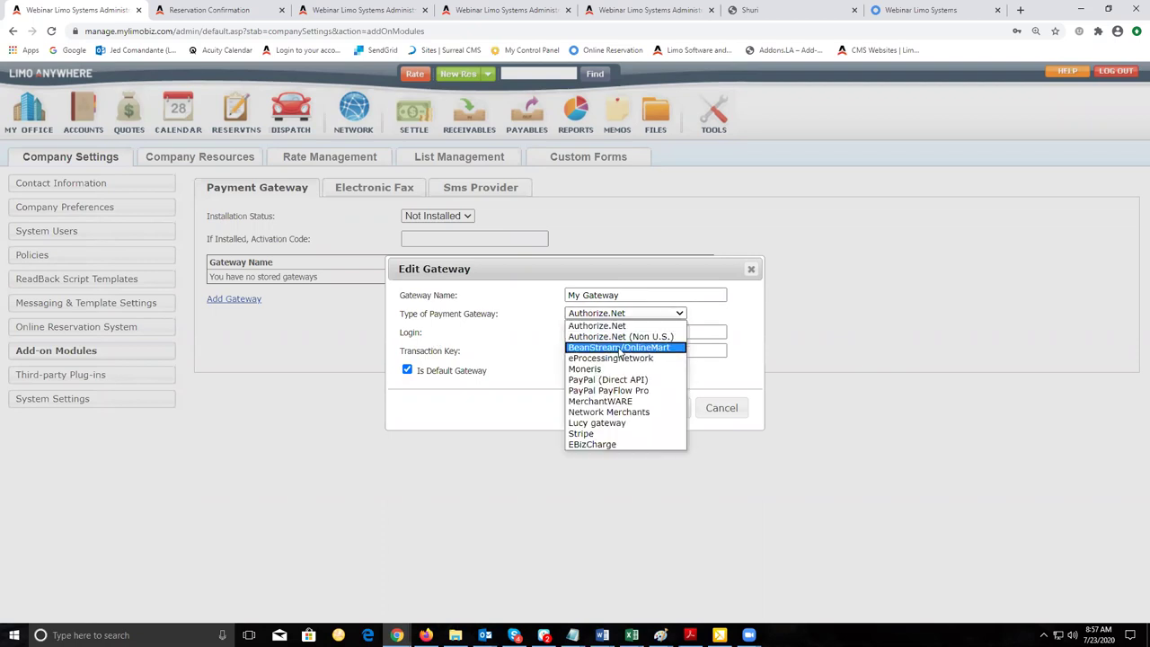
left_click(603, 368)
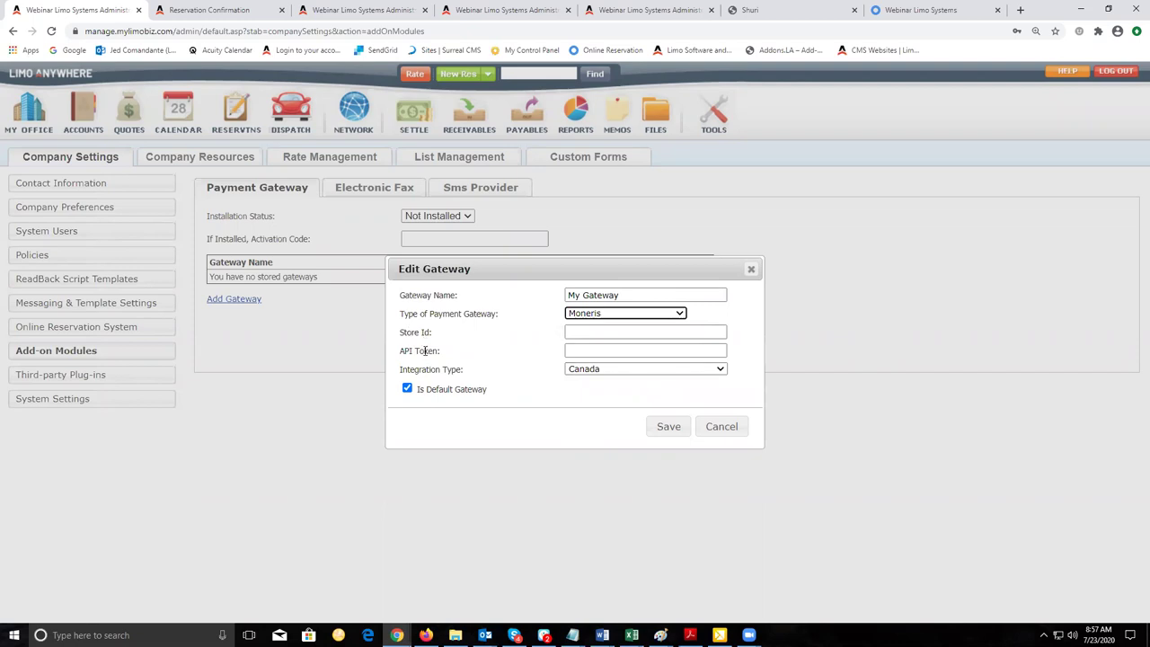
left_click(627, 313)
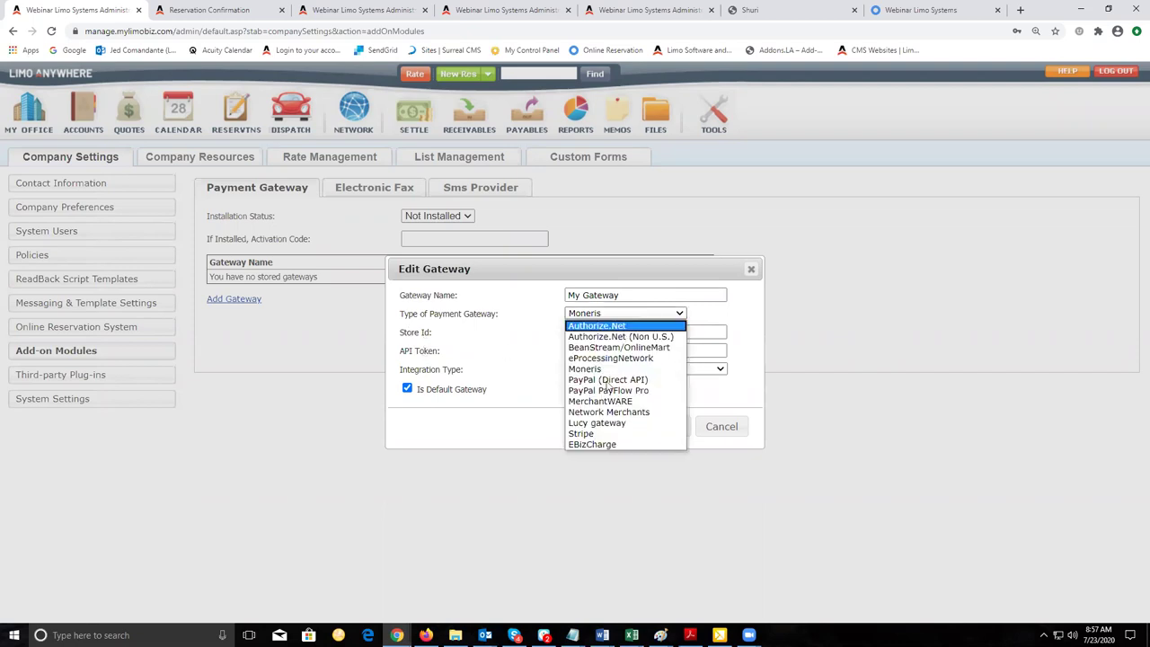
left_click(592, 434)
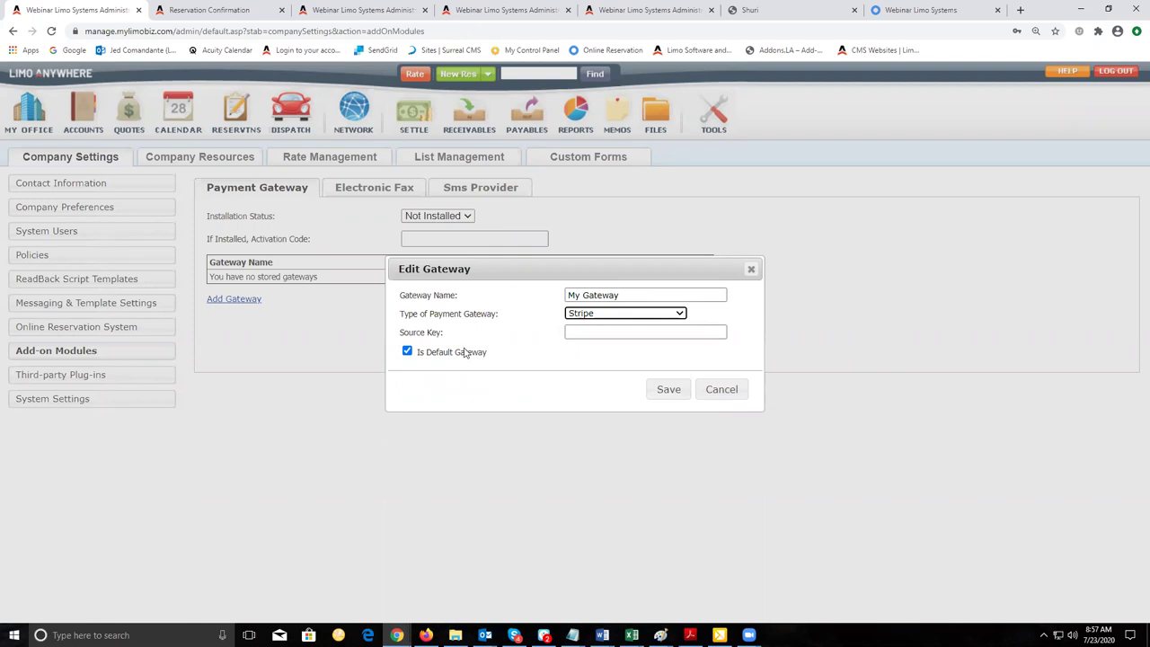
left_click(585, 335)
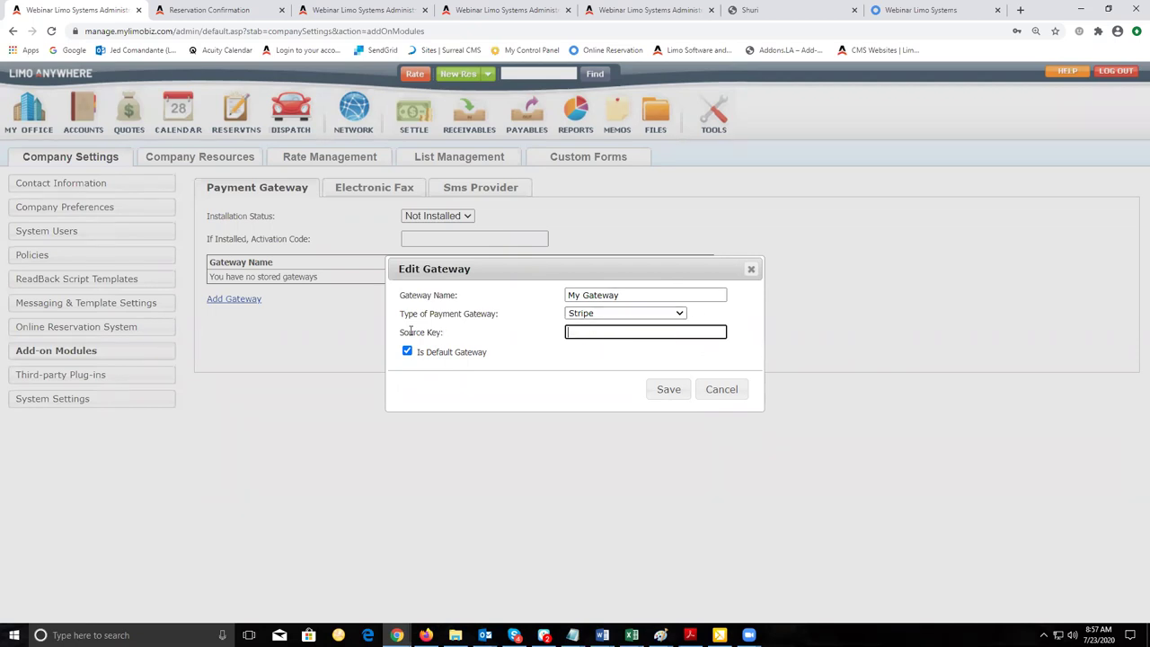
- Look through the available payment gateway types, including EBizCharge, and discard the new gateway without saving
left_click(673, 317)
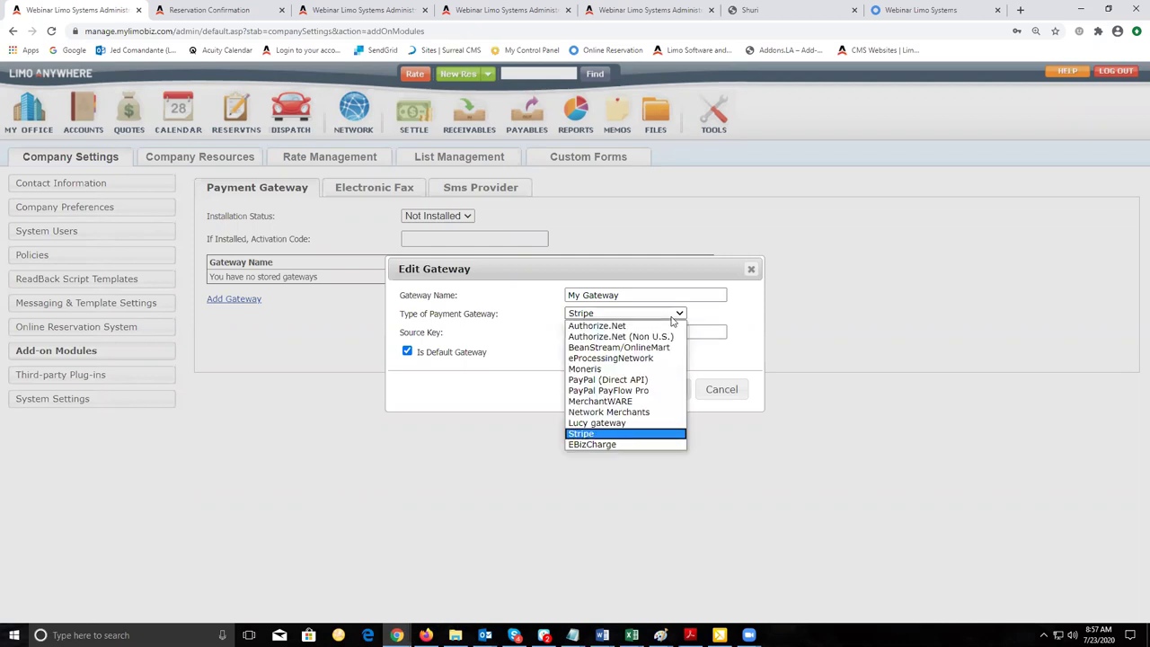
left_click(673, 319)
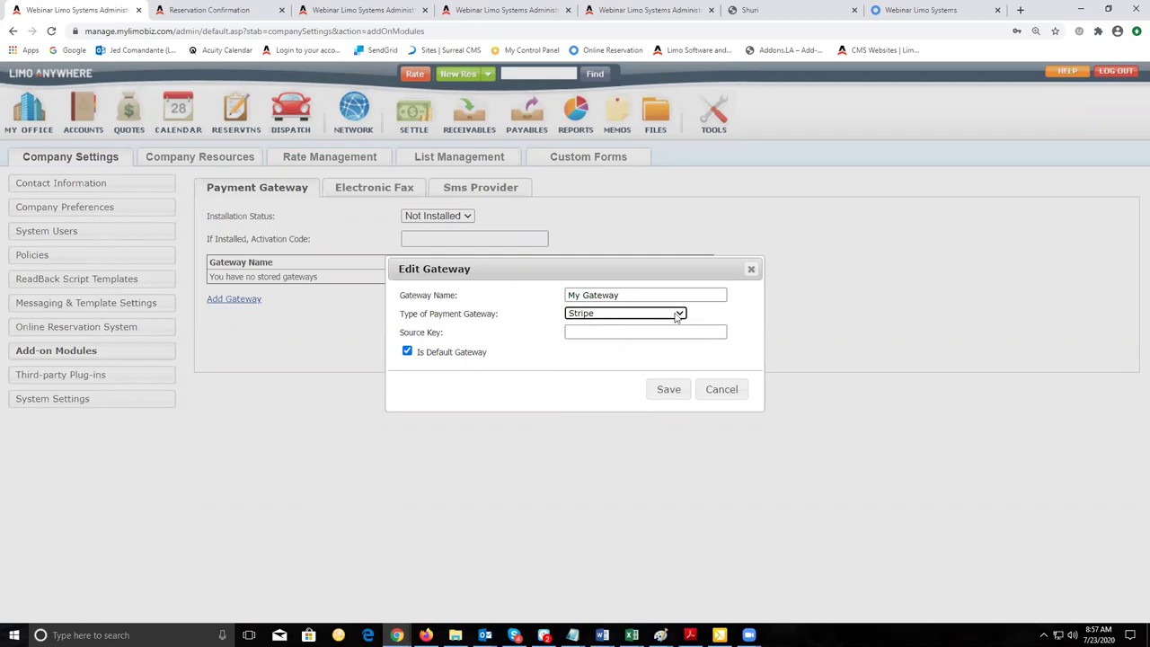
left_click(737, 354)
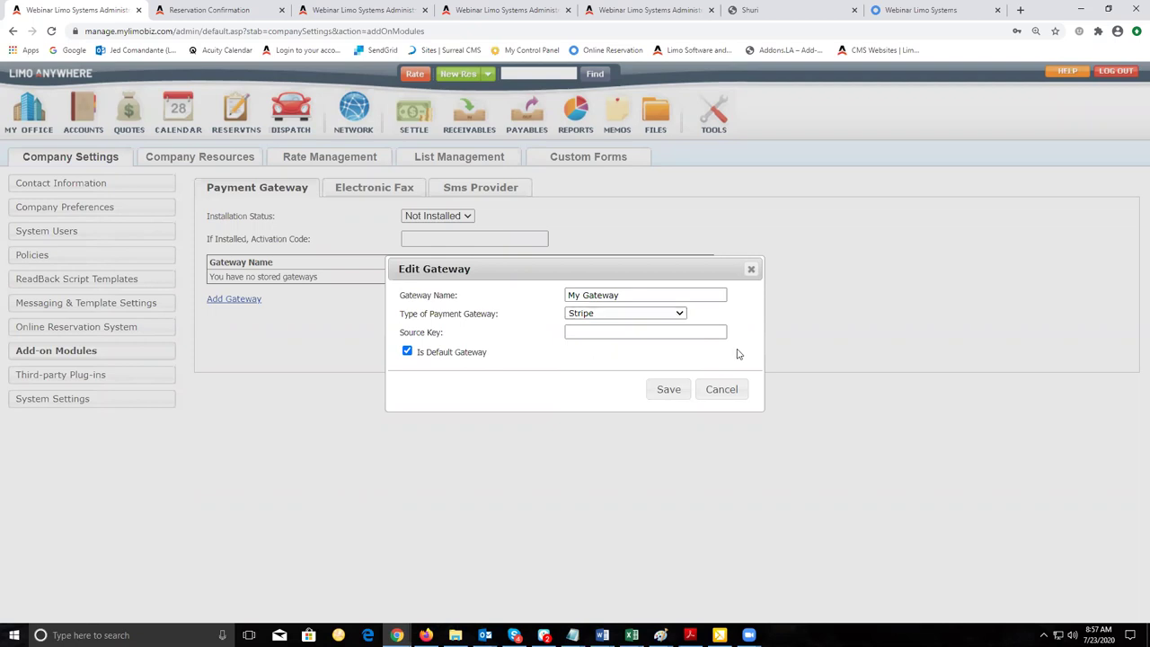
left_click(622, 316)
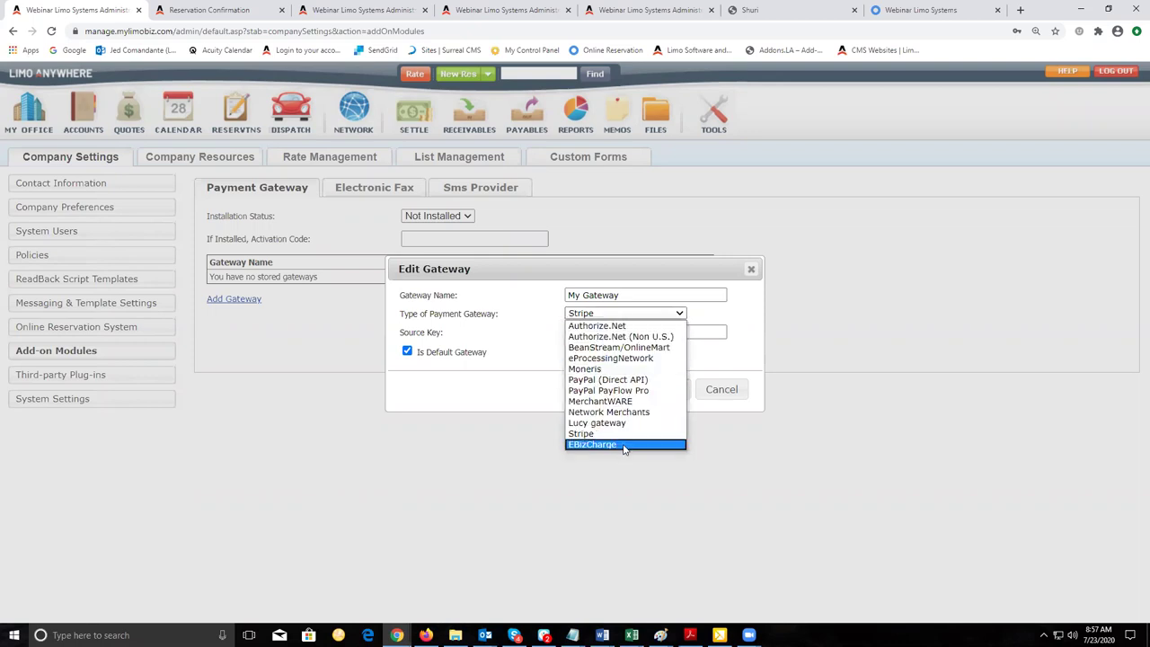
left_click(689, 318)
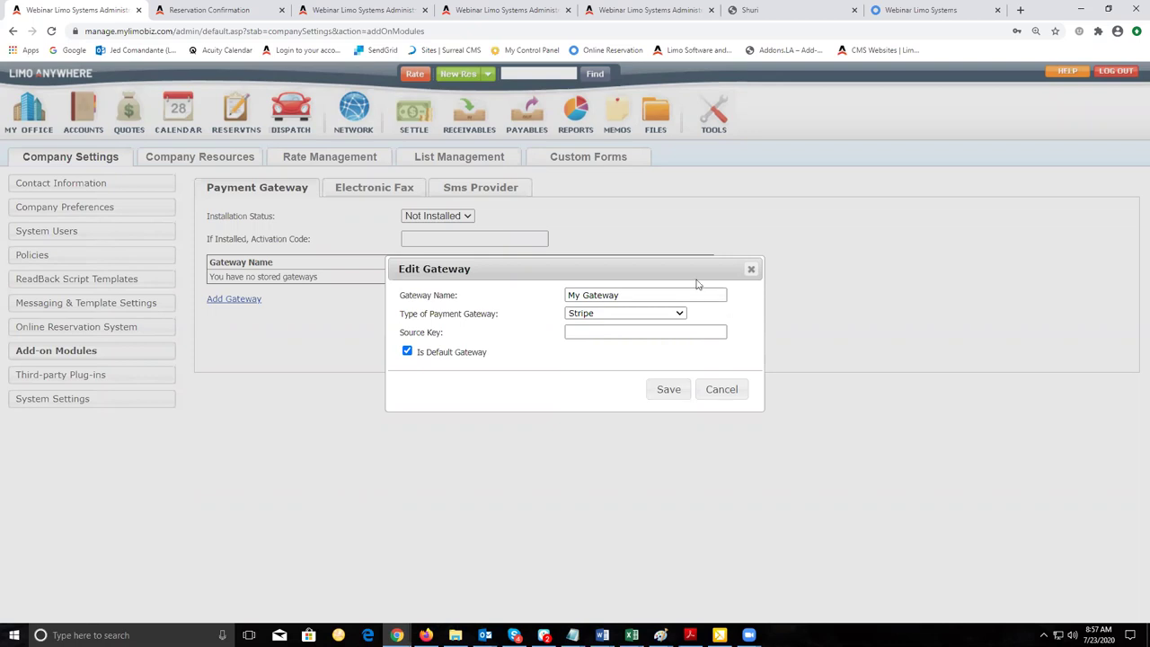
left_click(650, 313)
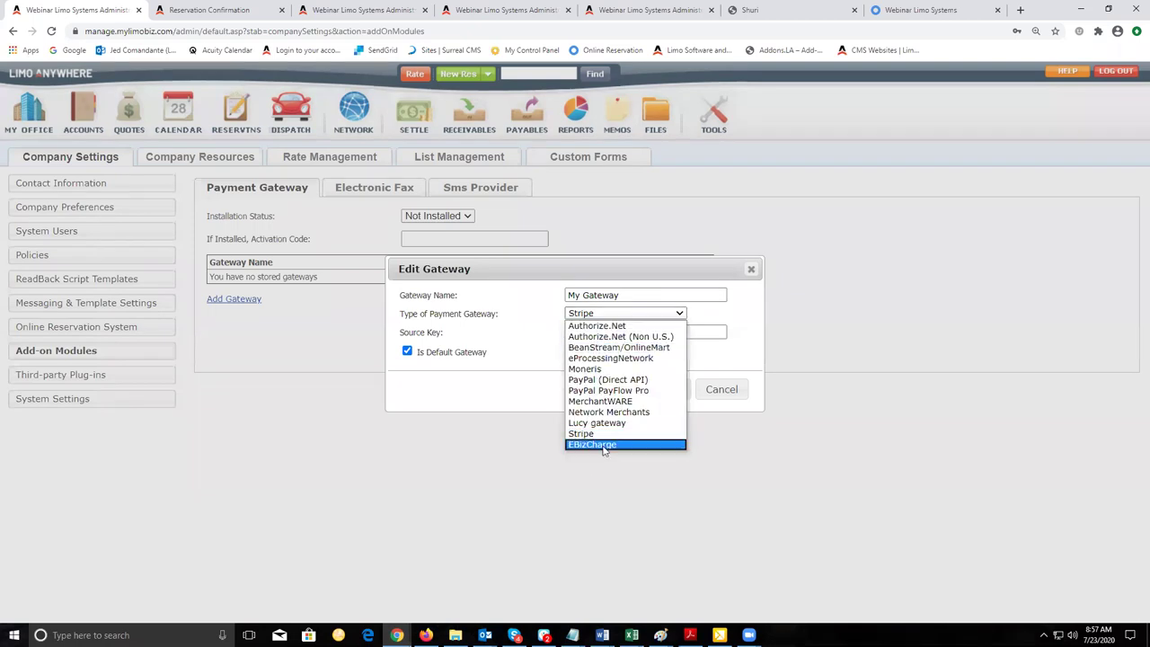
left_click(749, 320)
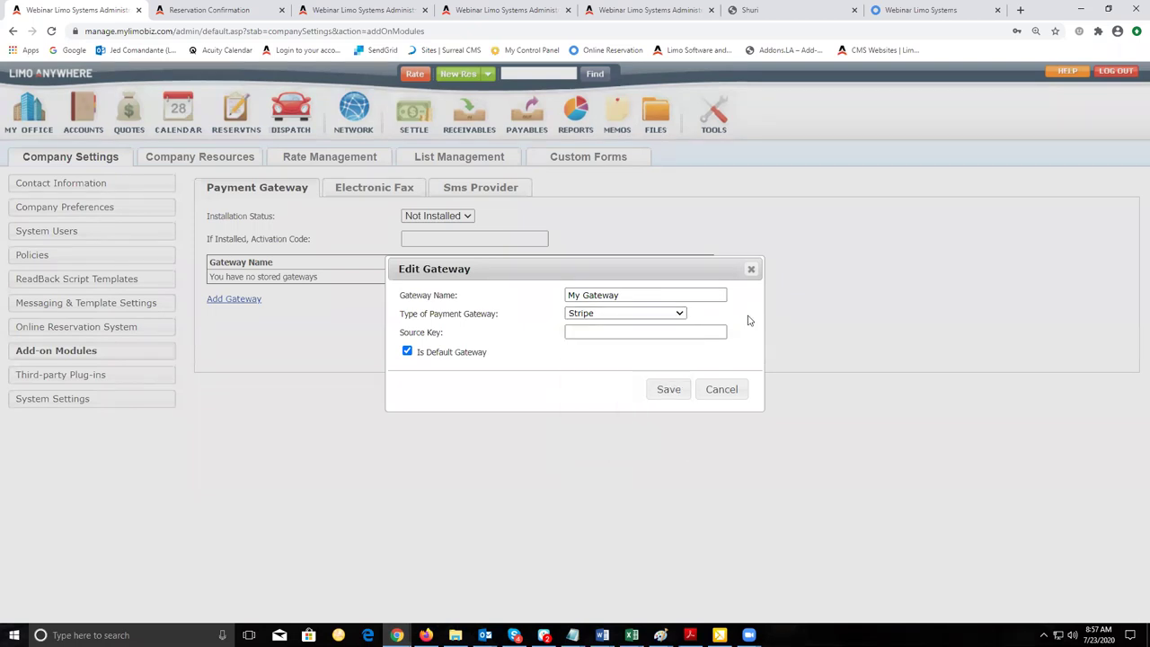
key("alt+Tab")
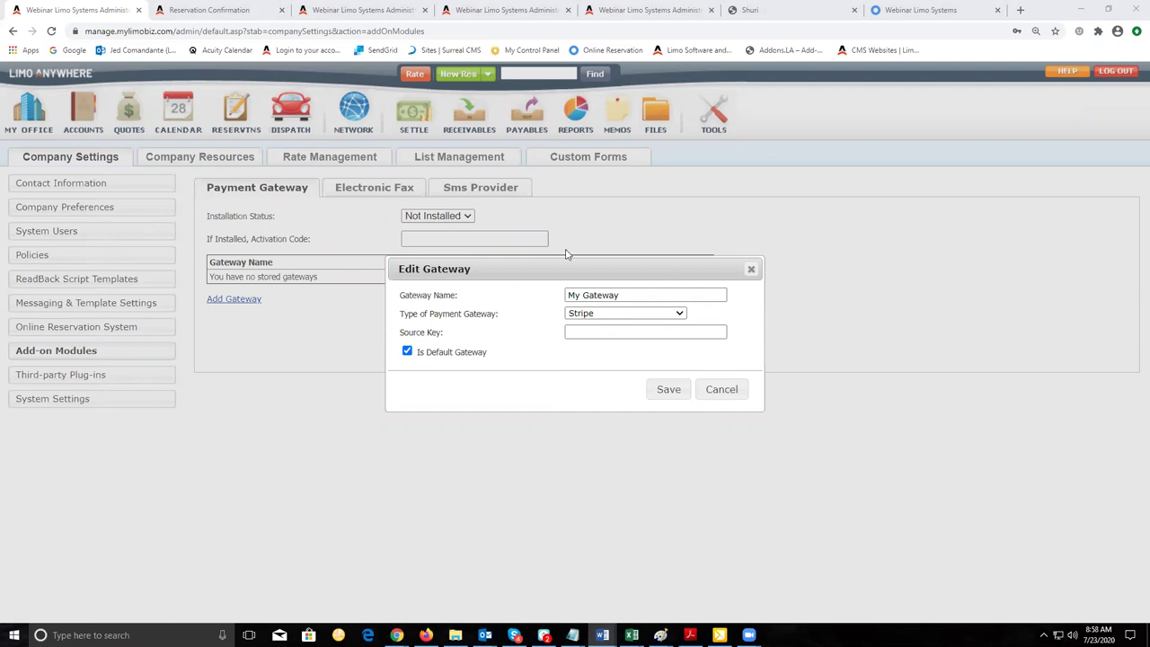
left_click(751, 269)
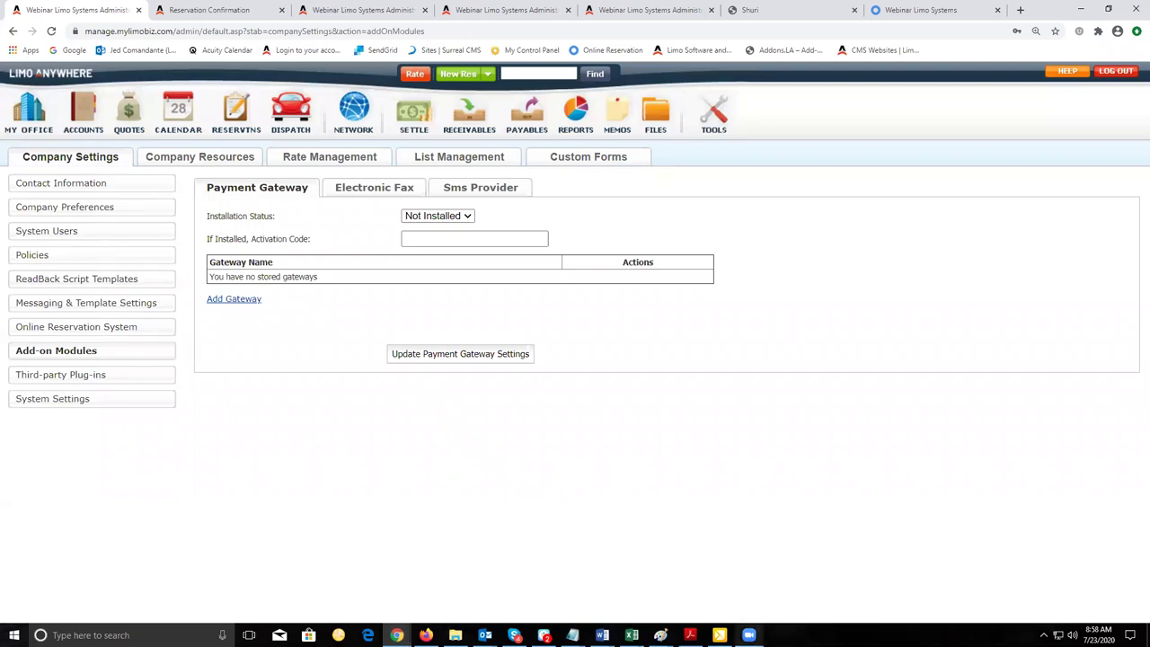
mouse_move(749, 635)
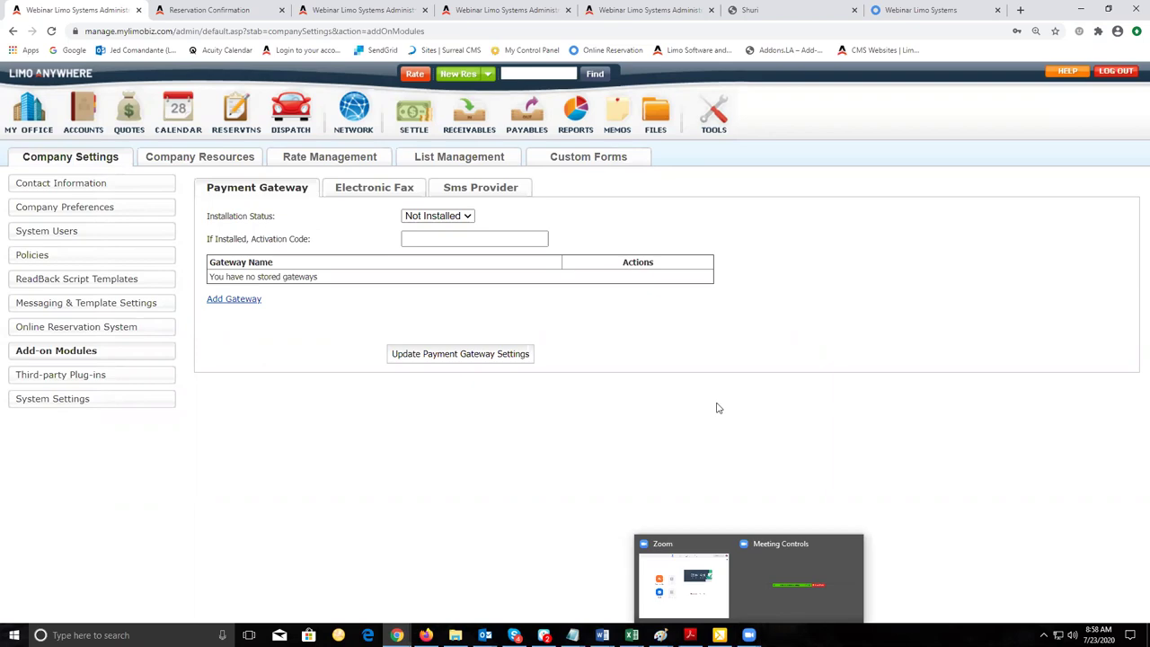